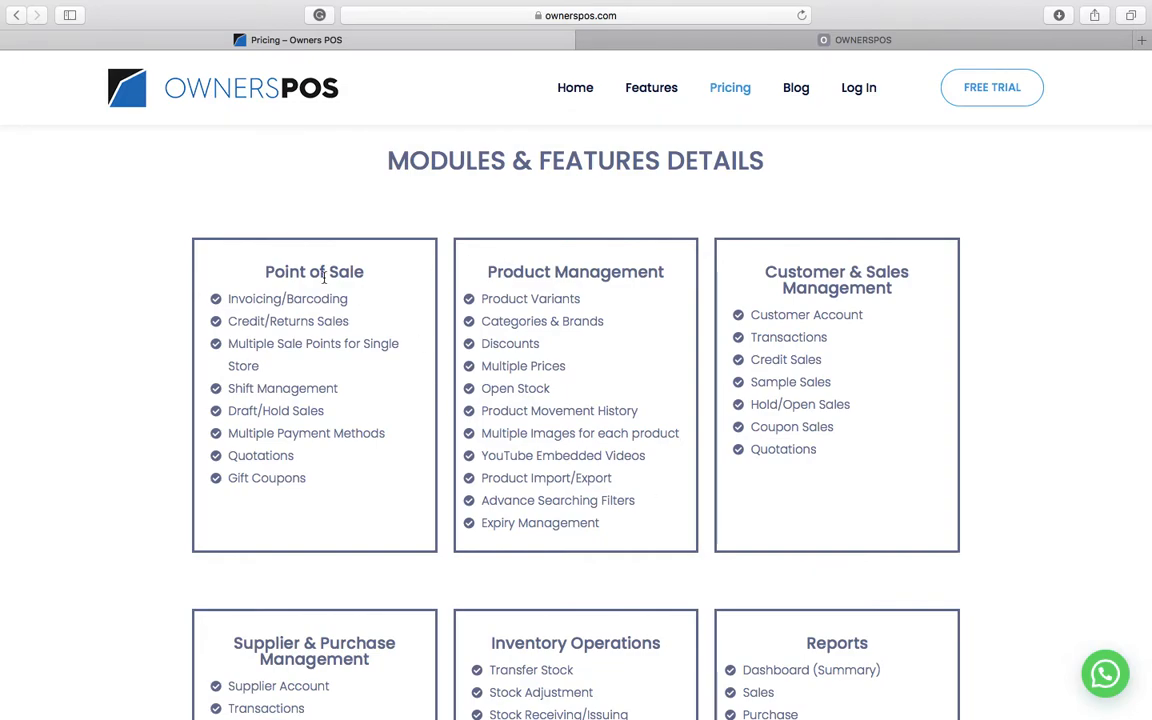
- Review the OwnersPOS feature headings, from Product Management through Inventory Operations to Reports
triple_click(596, 270)
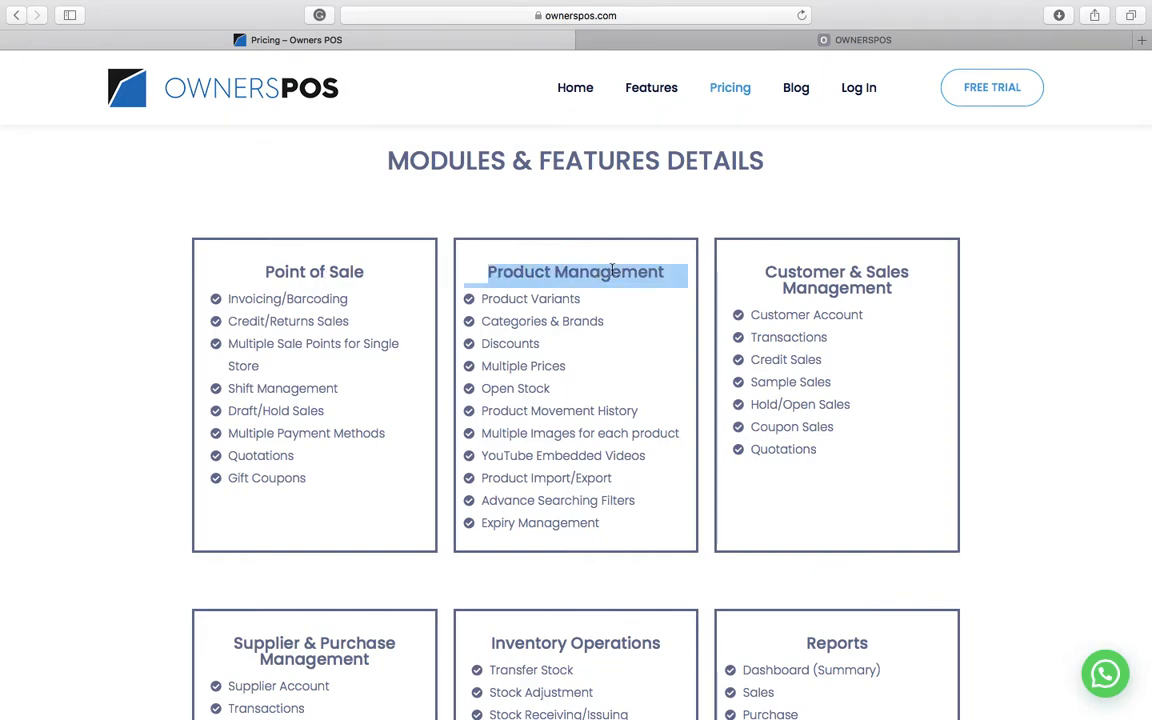
triple_click(822, 270)
scroll(967, 537, "down", 4)
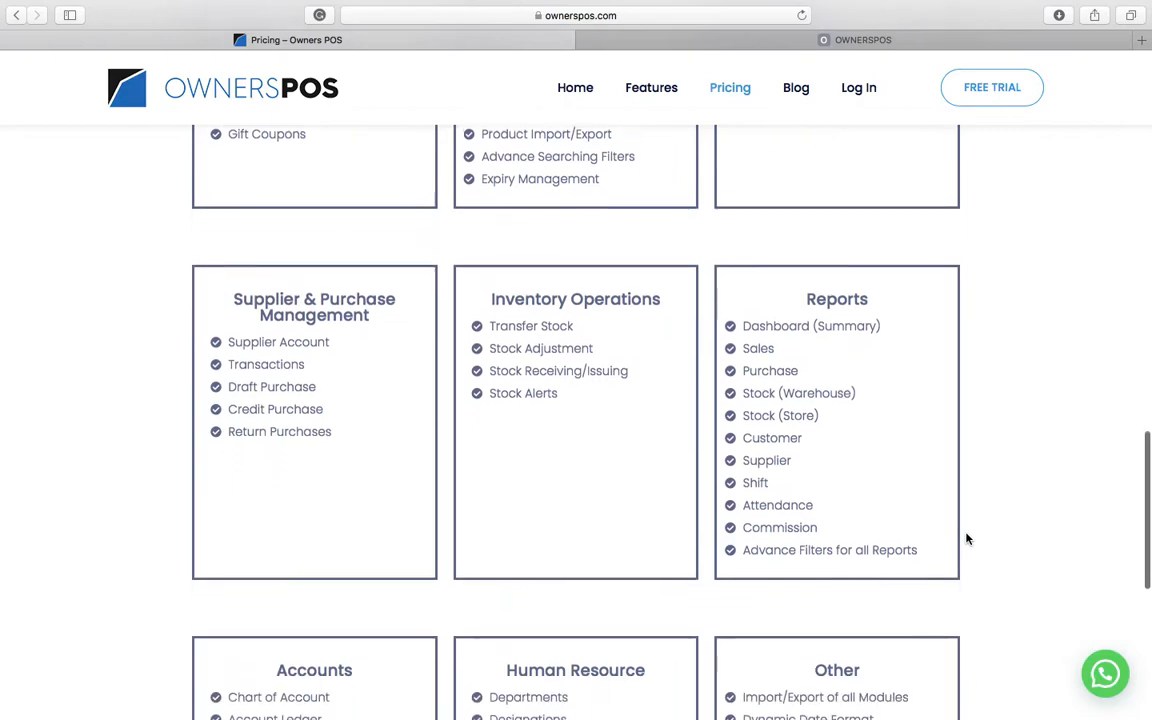
triple_click(310, 298)
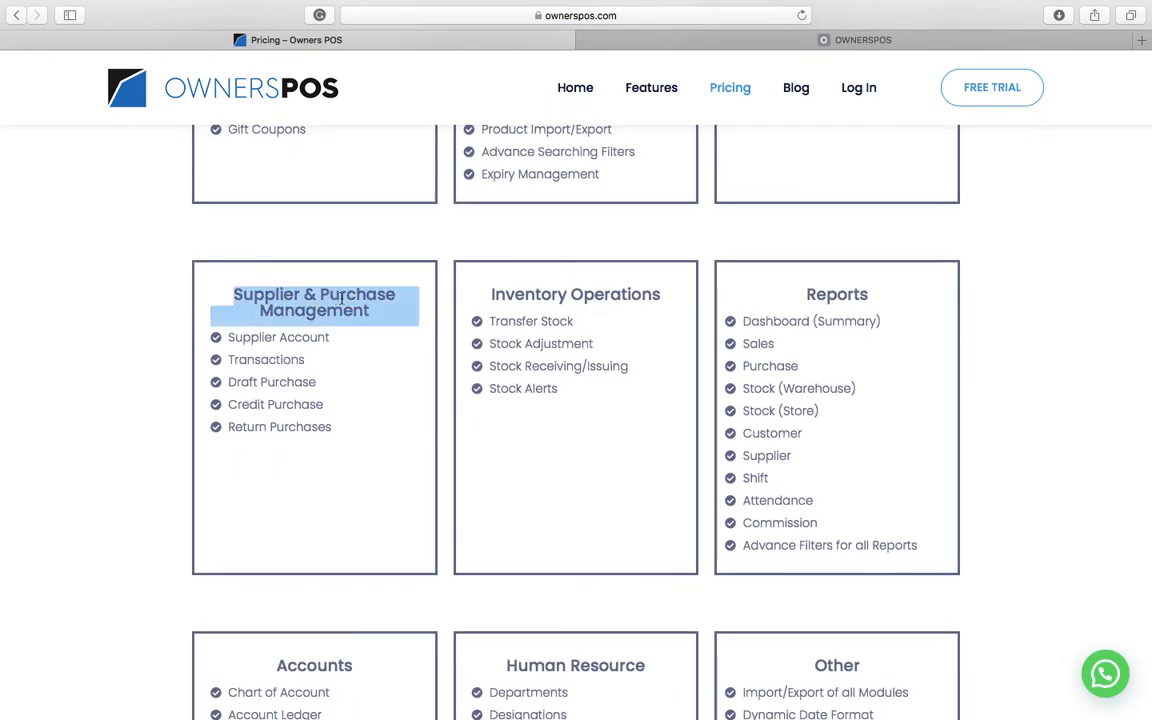
triple_click(621, 294)
left_click(561, 321)
double_click(561, 321)
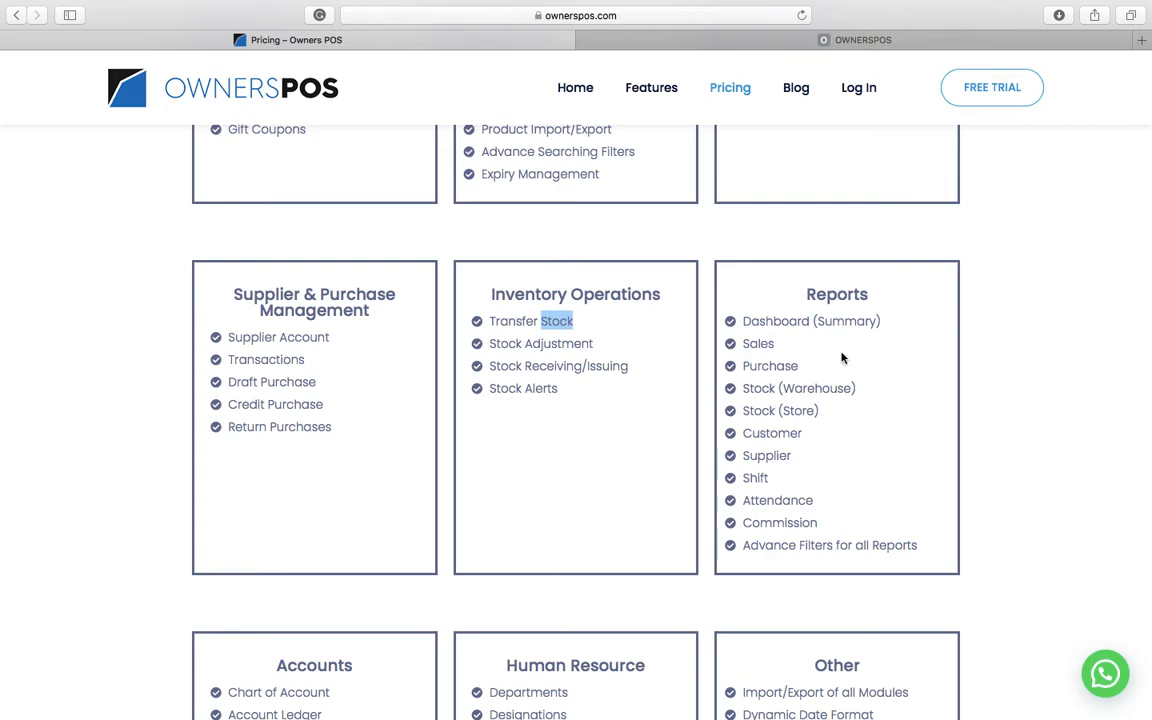
left_click(837, 294)
double_click(837, 294)
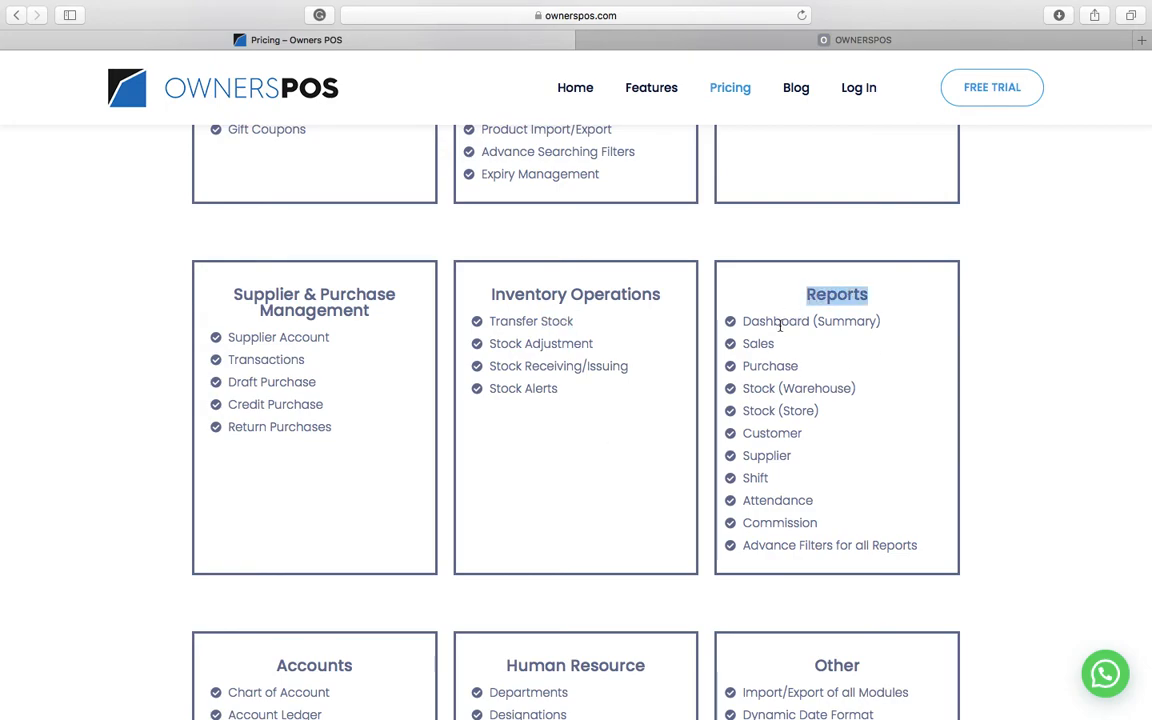
scroll(751, 494, "down", 5)
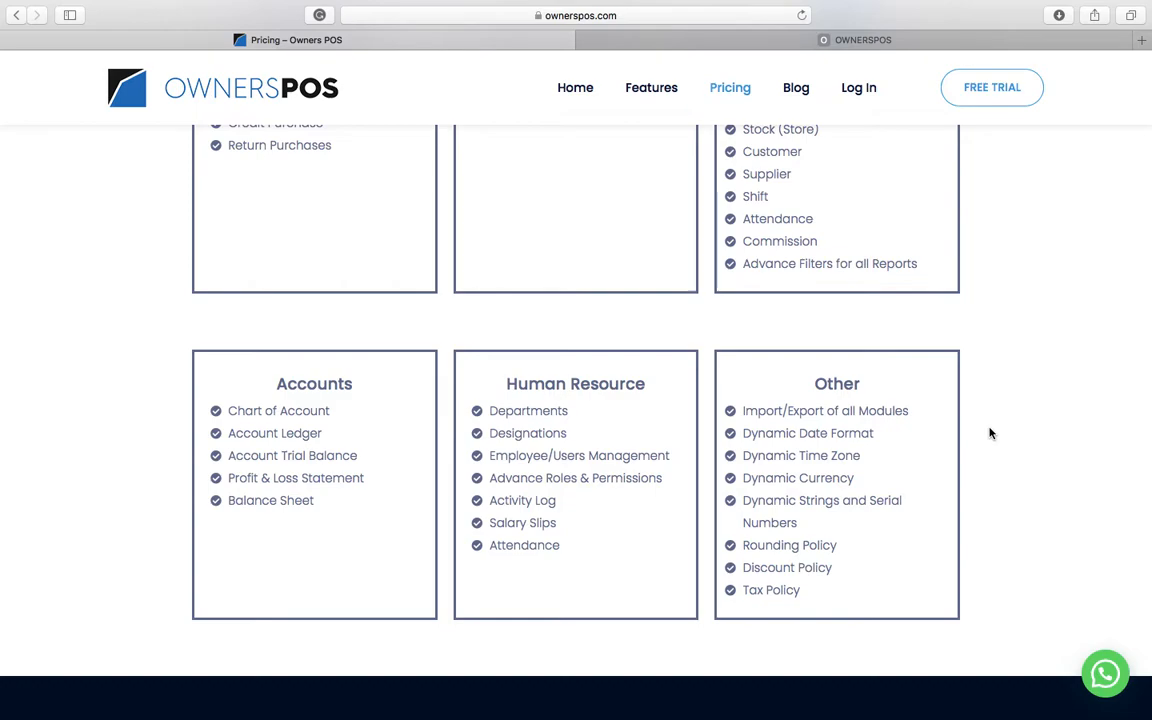
scroll(990, 433, "up", 6)
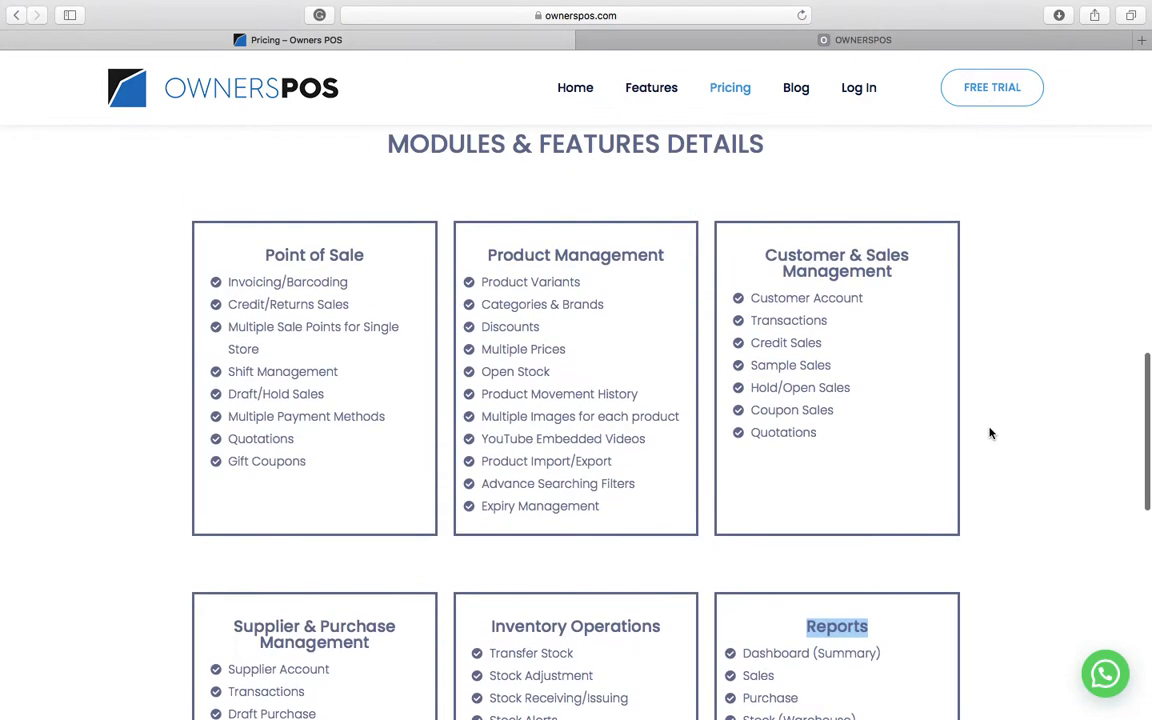
scroll(990, 433, "up", 2)
scroll(990, 433, "down", 2)
scroll(990, 433, "up", 1)
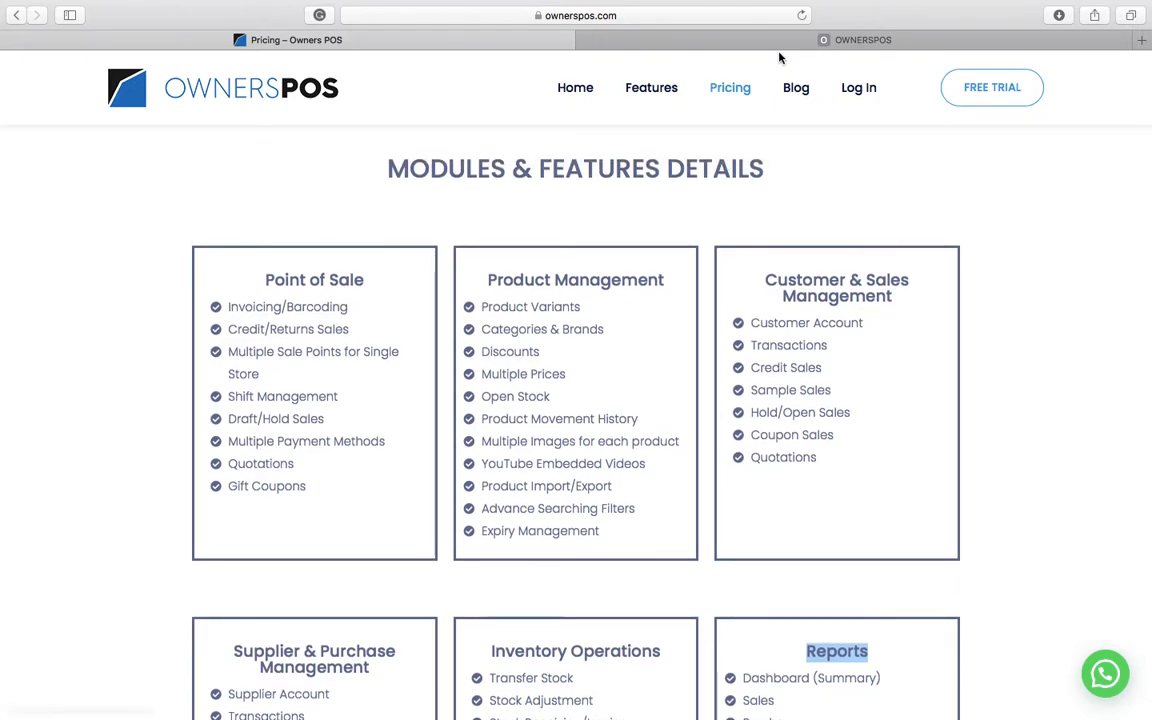
- Sign in to the demo store with the admin password and decline saving the password
left_click(706, 40)
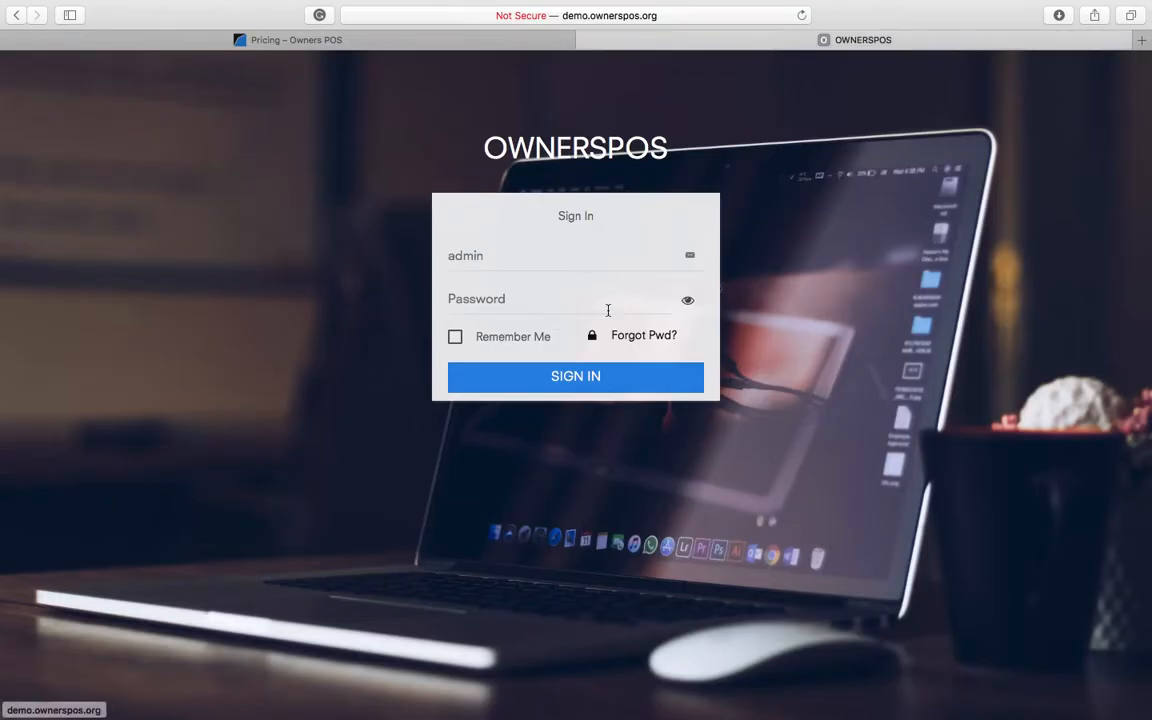
left_click(680, 14)
left_click(908, 241)
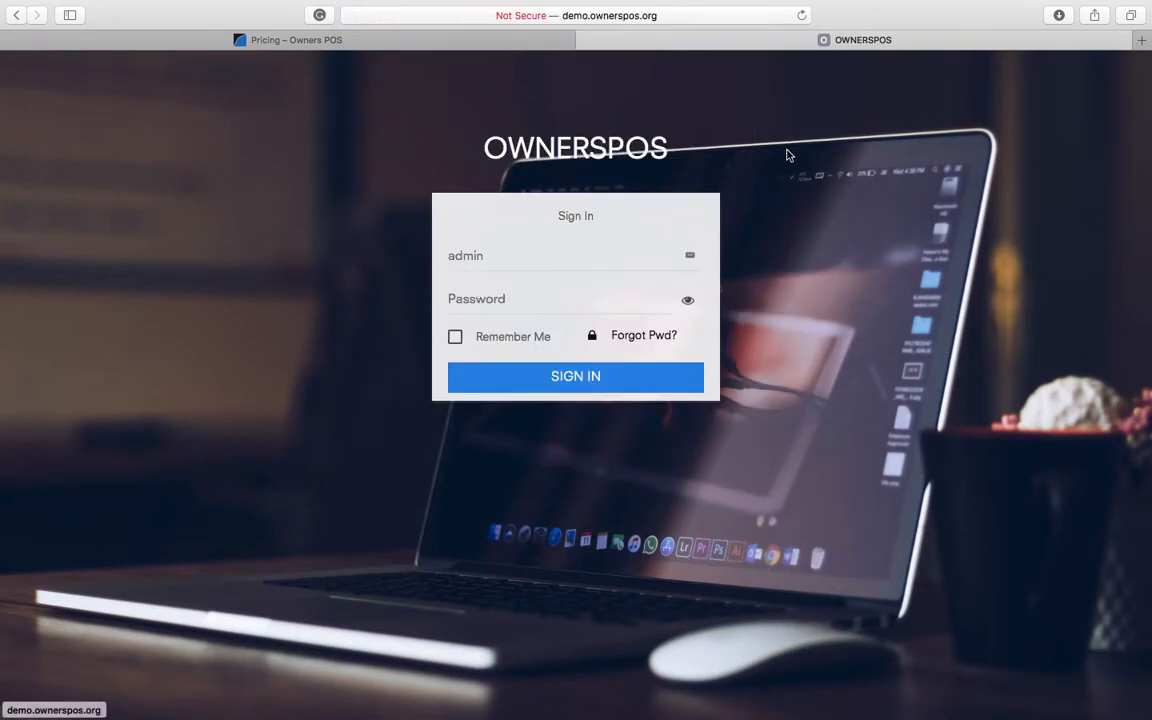
left_click(508, 296)
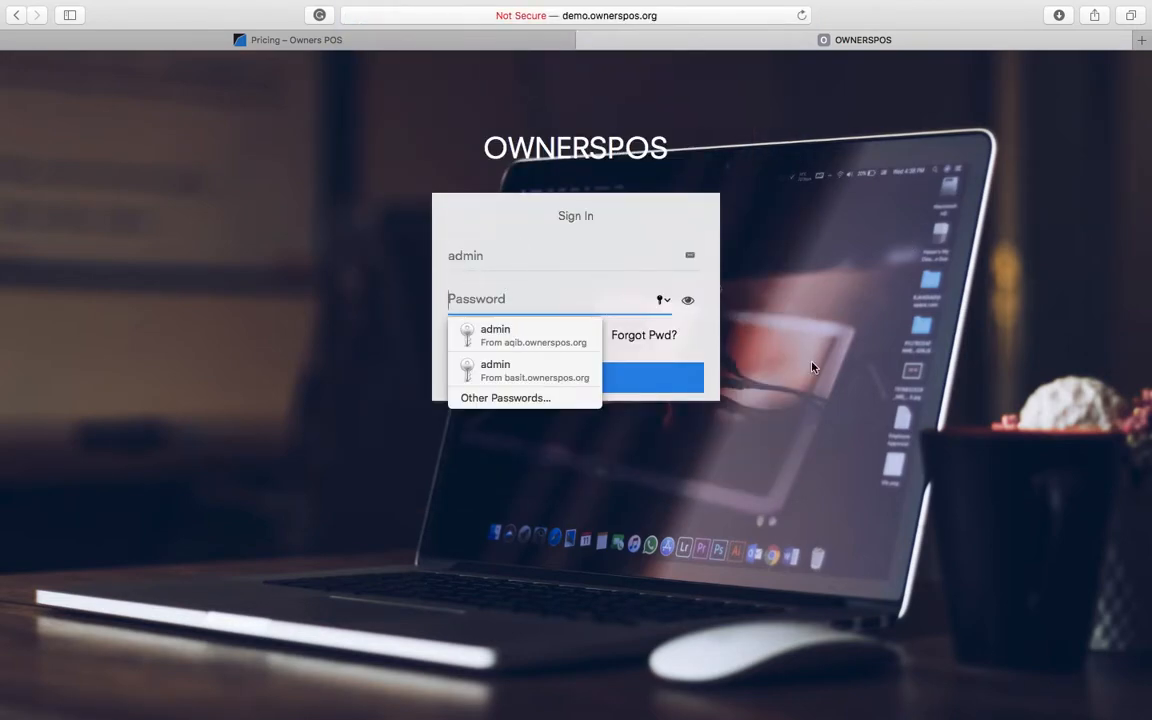
type("ad")
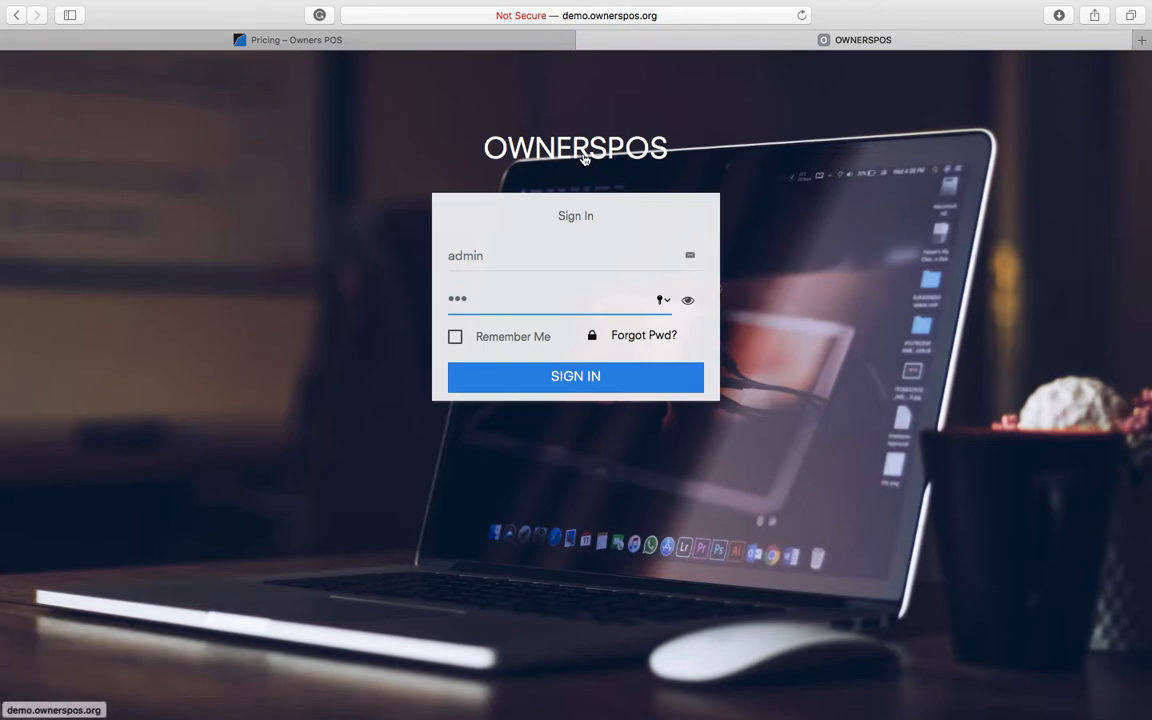
key("BackSpace")
key("BackSpace")
key("BackSpace")
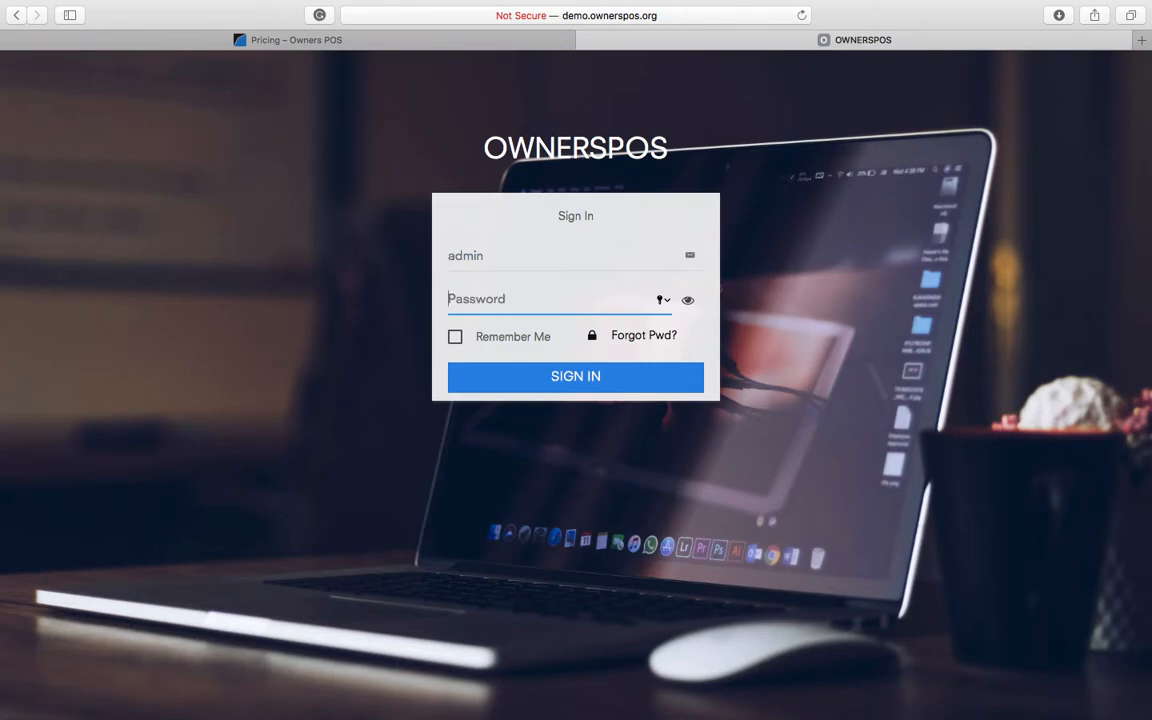
type("••••••")
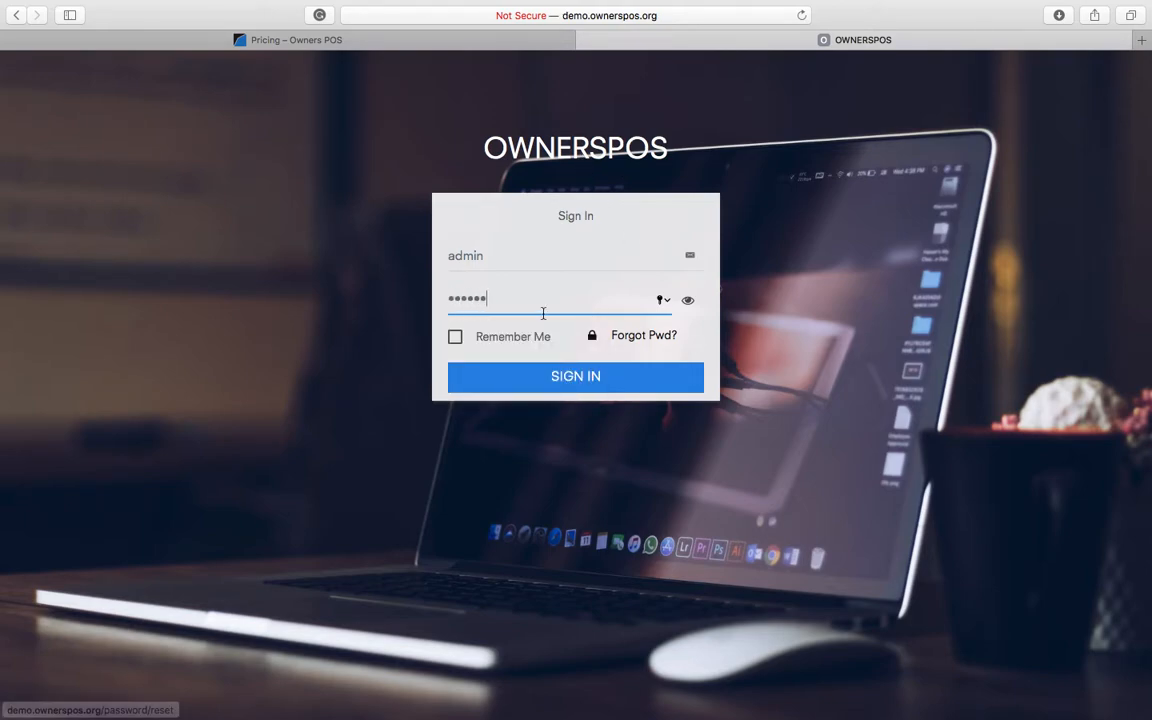
left_click(540, 385)
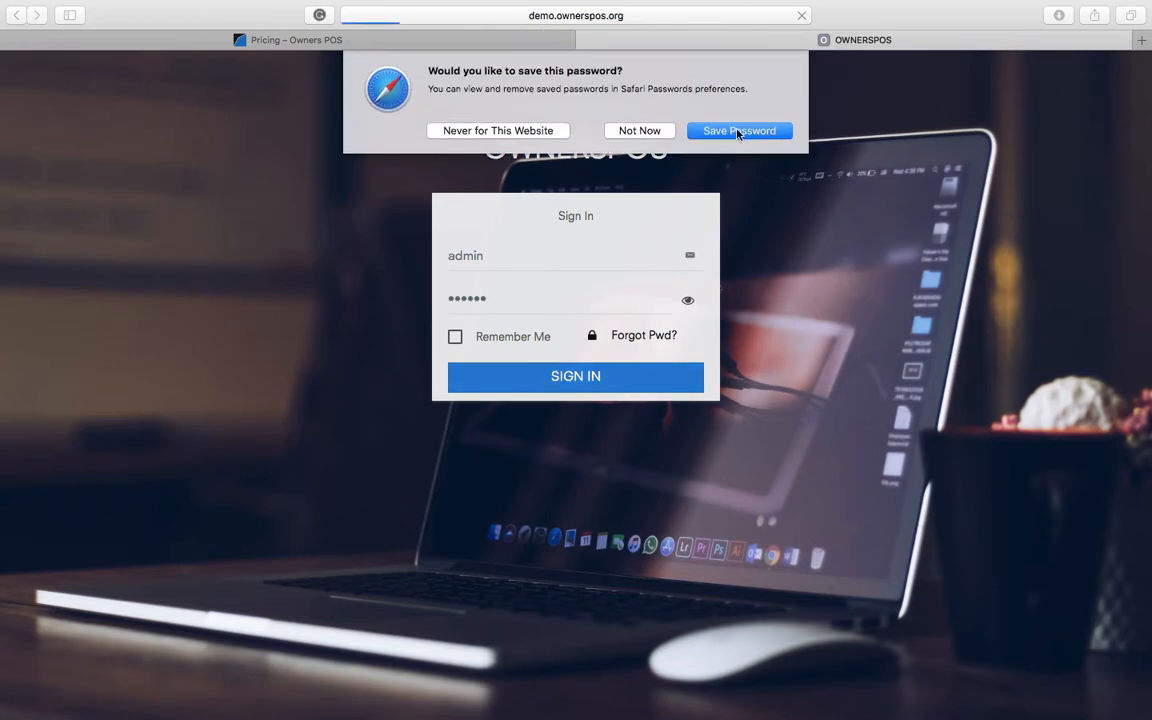
left_click(640, 131)
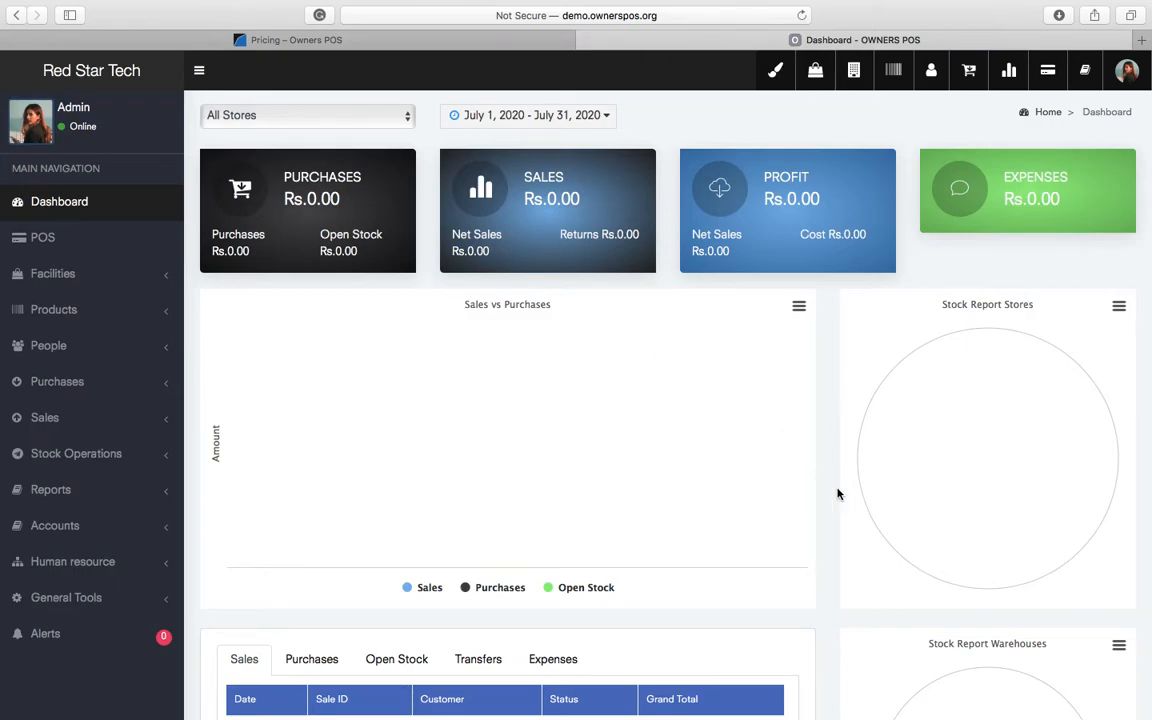
scroll(836, 615, "down", 5)
scroll(837, 621, "up", 3)
scroll(837, 621, "up", 3)
double_click(244, 234)
scroll(795, 669, "down", 3)
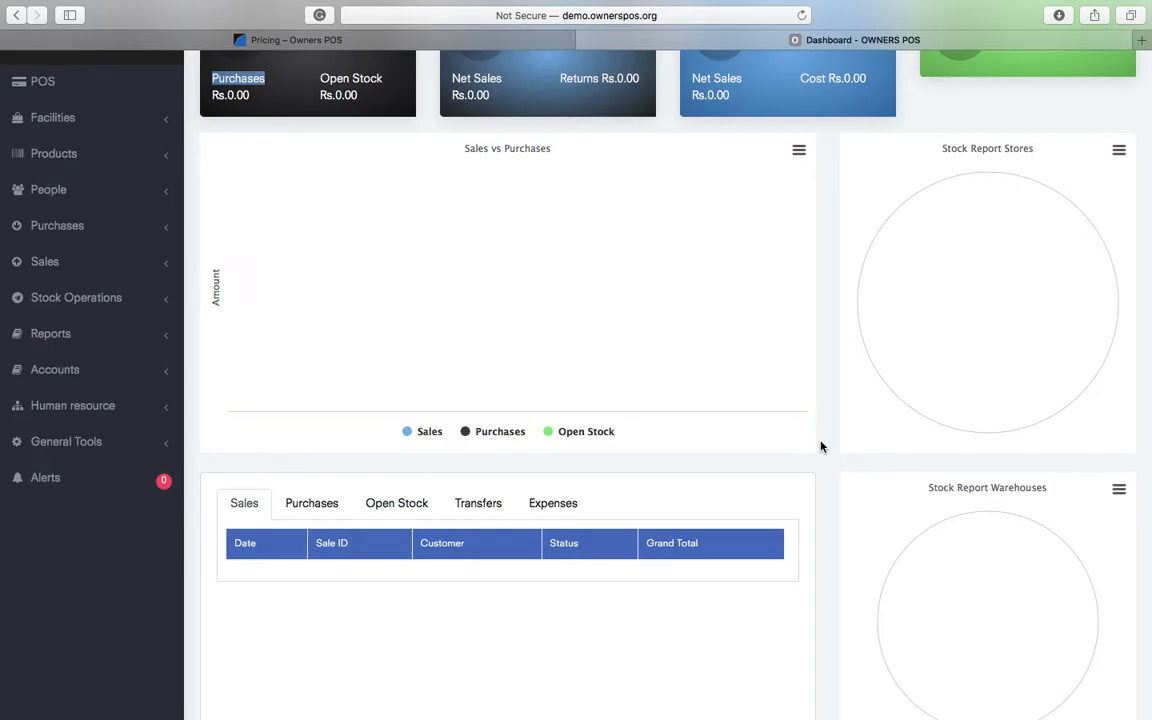
scroll(820, 446, "down", 5)
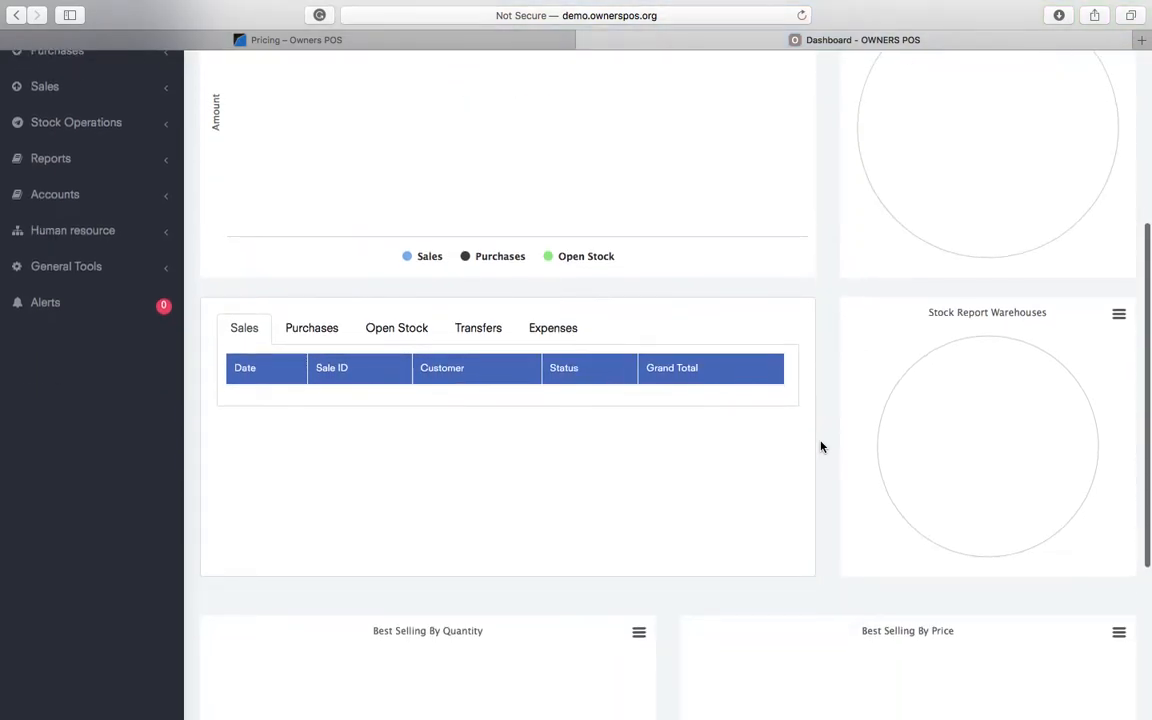
scroll(820, 446, "up", 3)
scroll(820, 446, "down", 9)
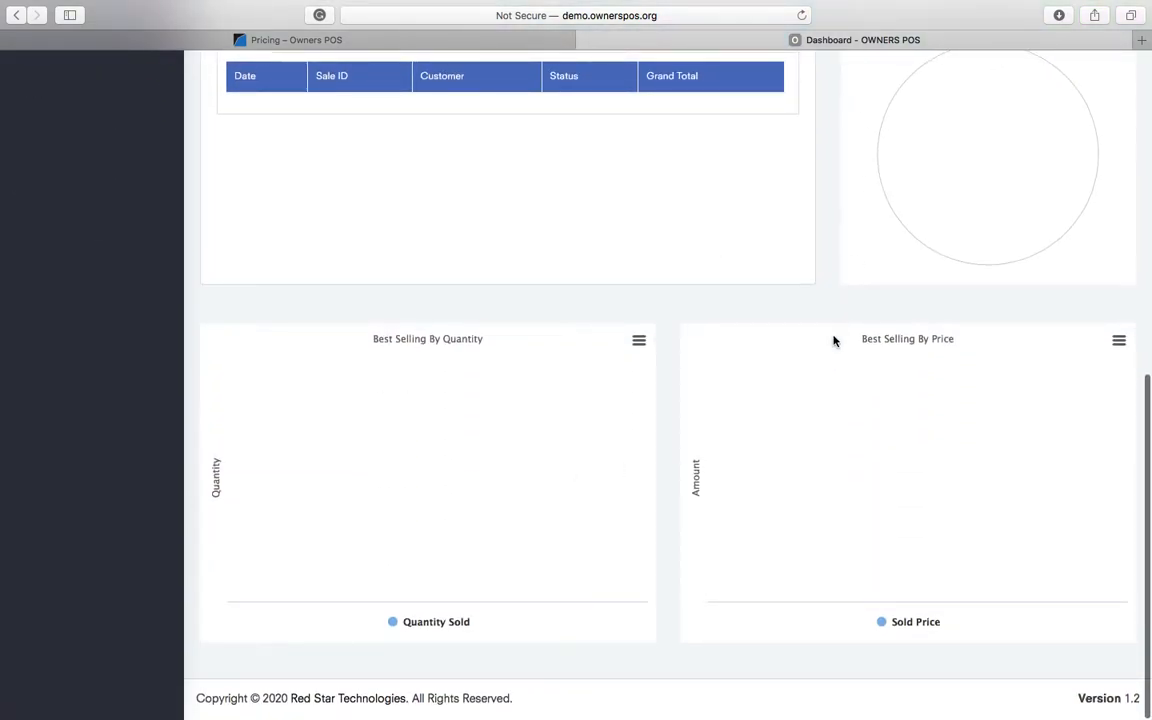
scroll(834, 341, "up", 3)
scroll(834, 341, "up", 10)
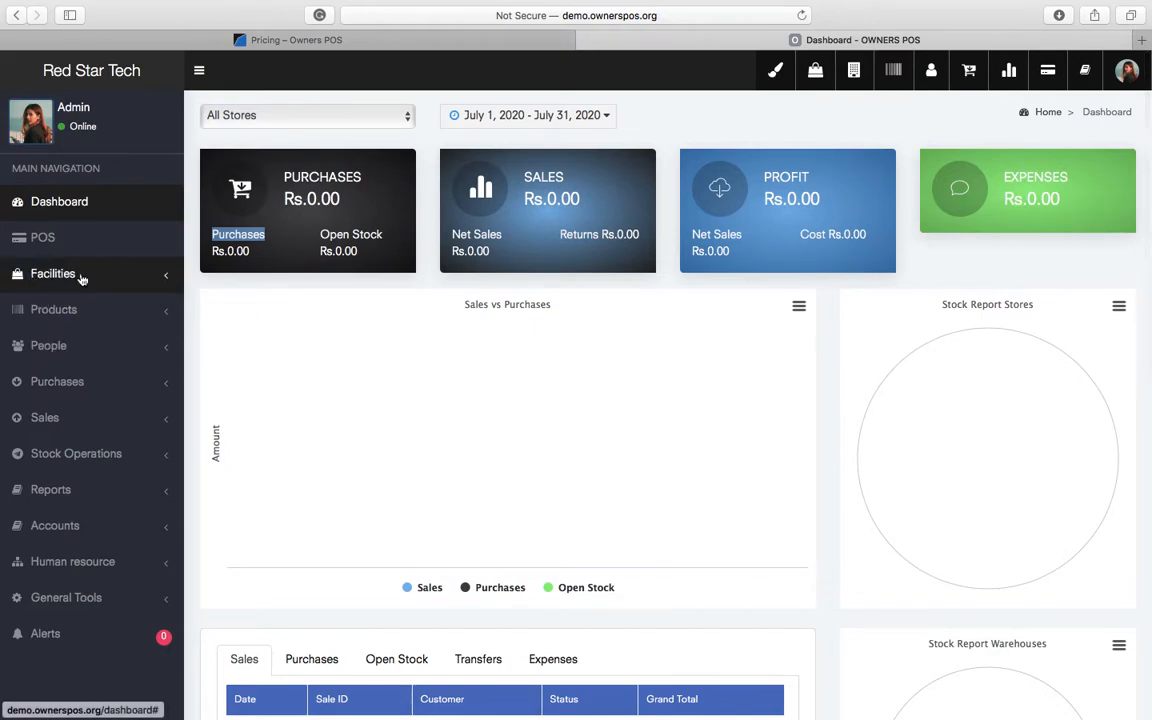
- Edit the Default Store under Facilities > Stores to name Lahore Store, branch Johar Town
left_click(80, 273)
left_click(30, 304)
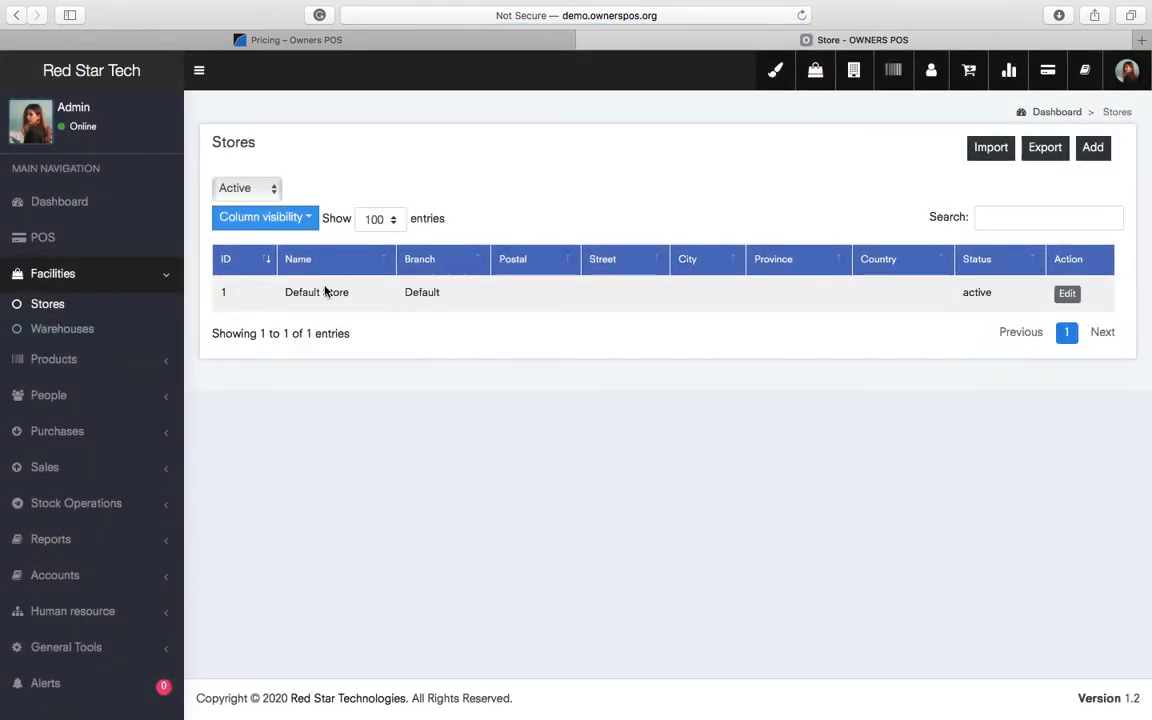
left_click(1071, 294)
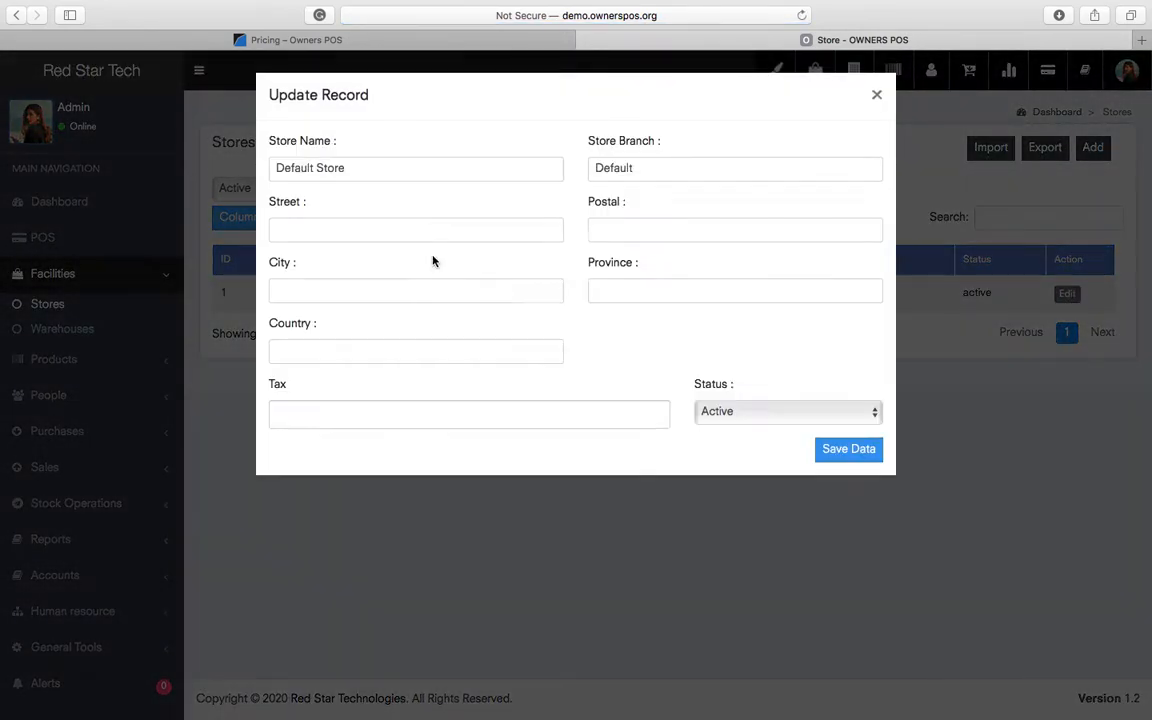
key("alt+Left")
key("alt+shift+Left")
key("BackSpace")
type("Lahore")
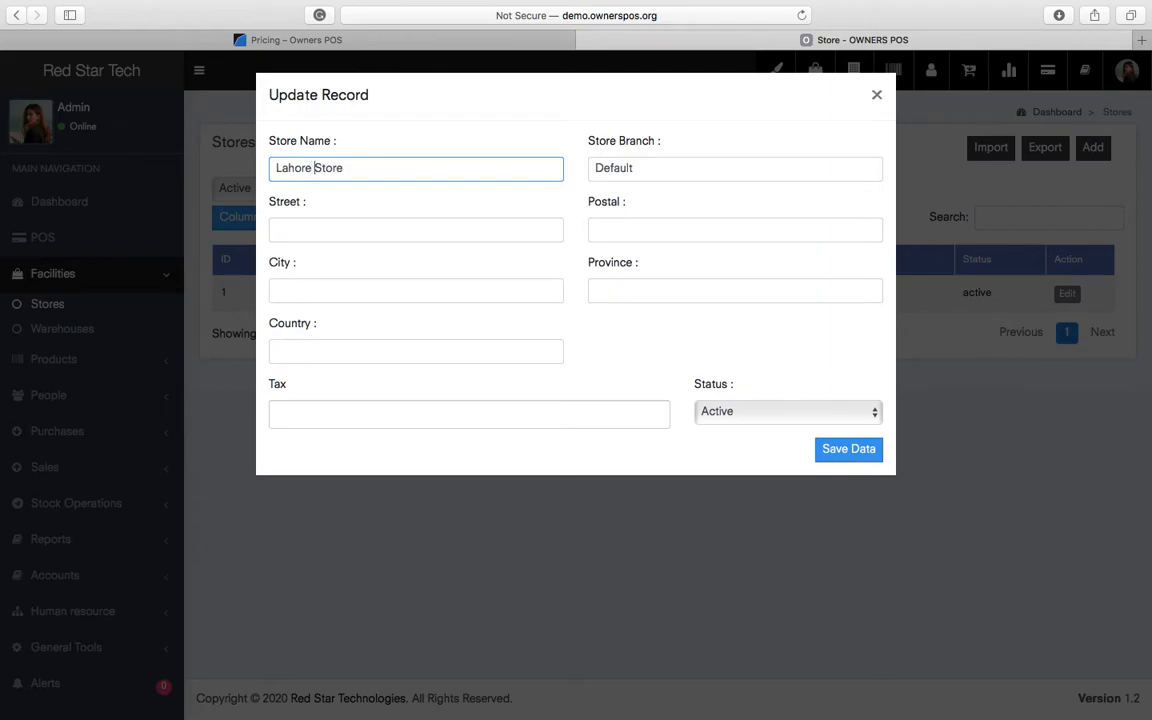
key("Tab")
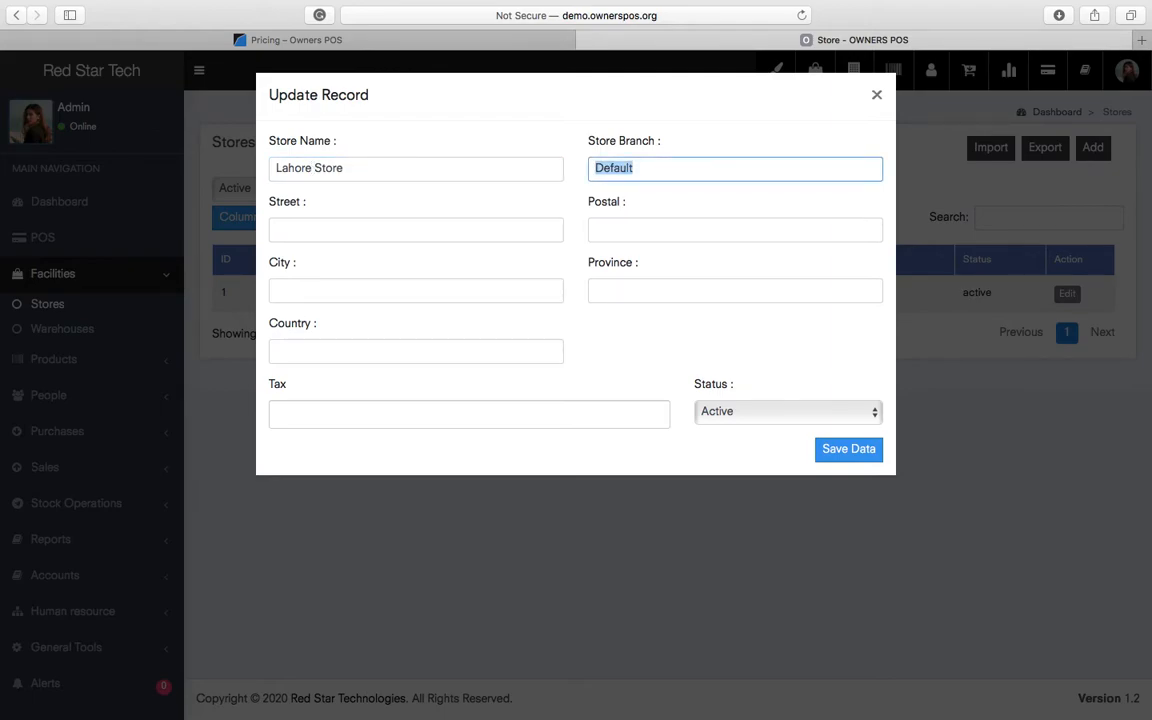
type("Johar Town")
key("Return")
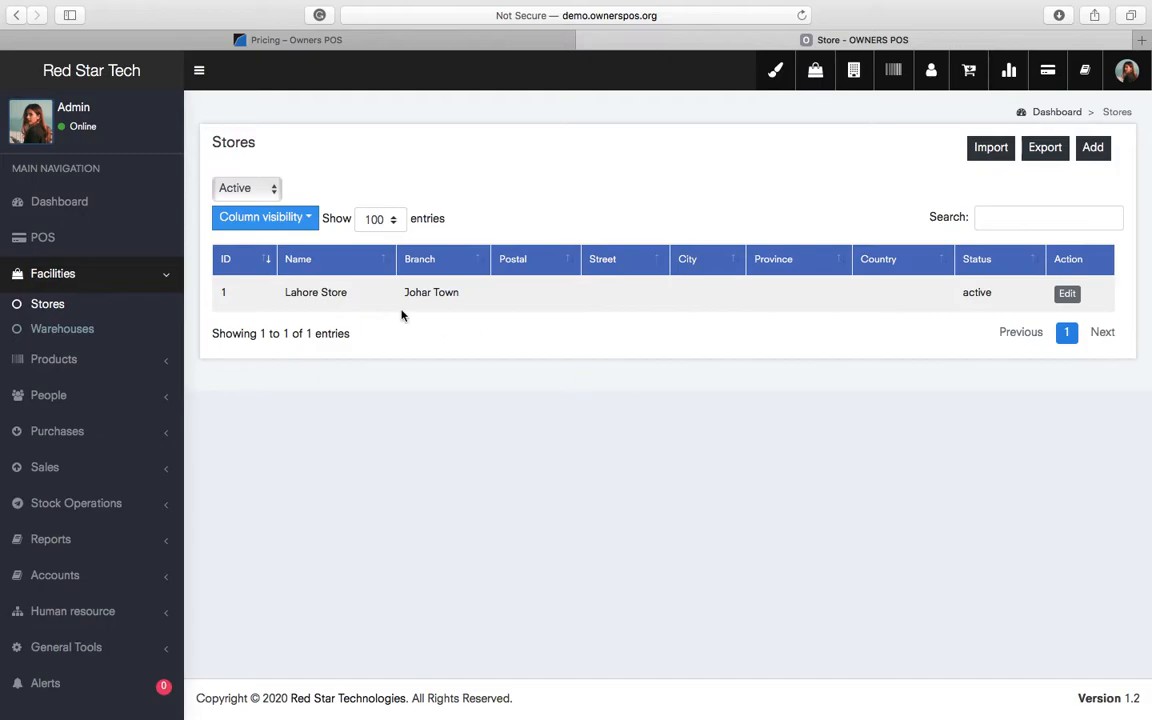
left_click(45, 329)
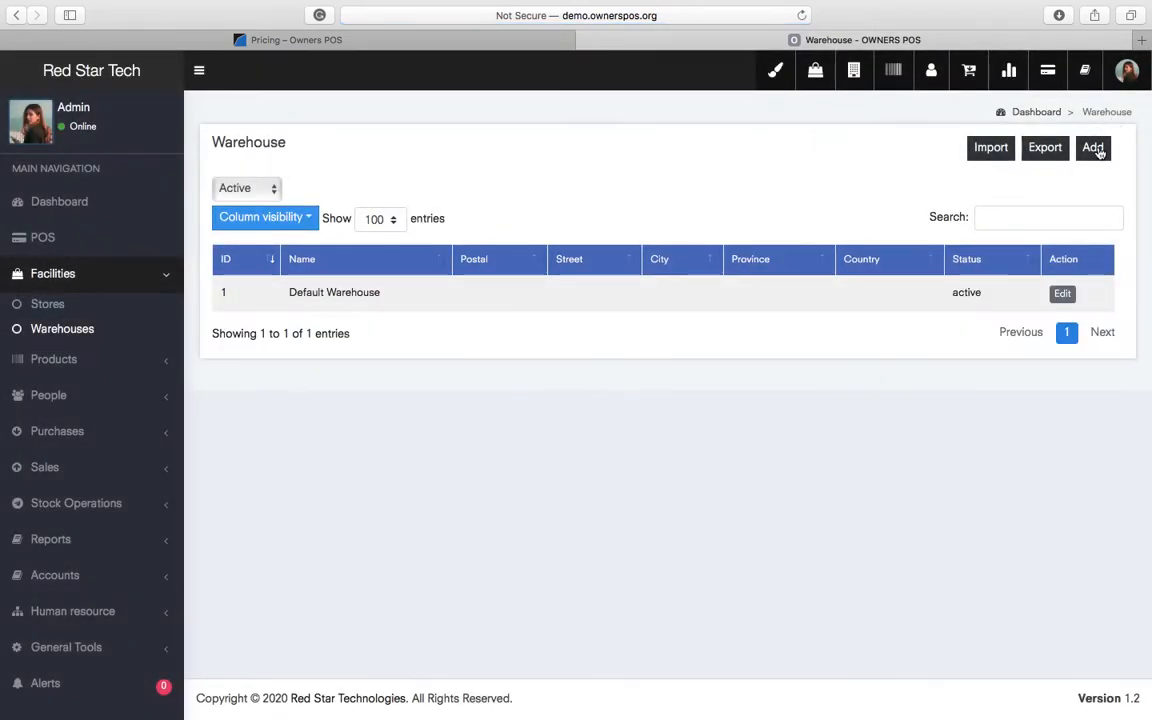
- Rename the default warehouse to Lahore Warehouse with street Johar Town and save it
left_click(1092, 152)
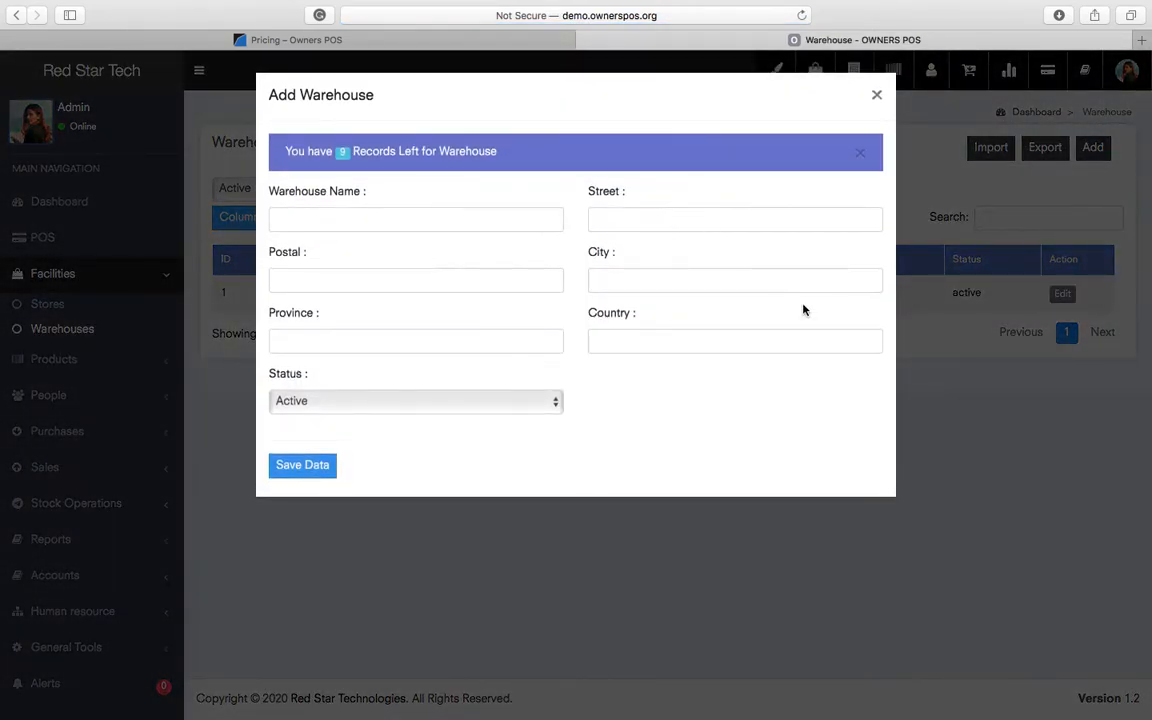
left_click(874, 94)
left_click(1060, 294)
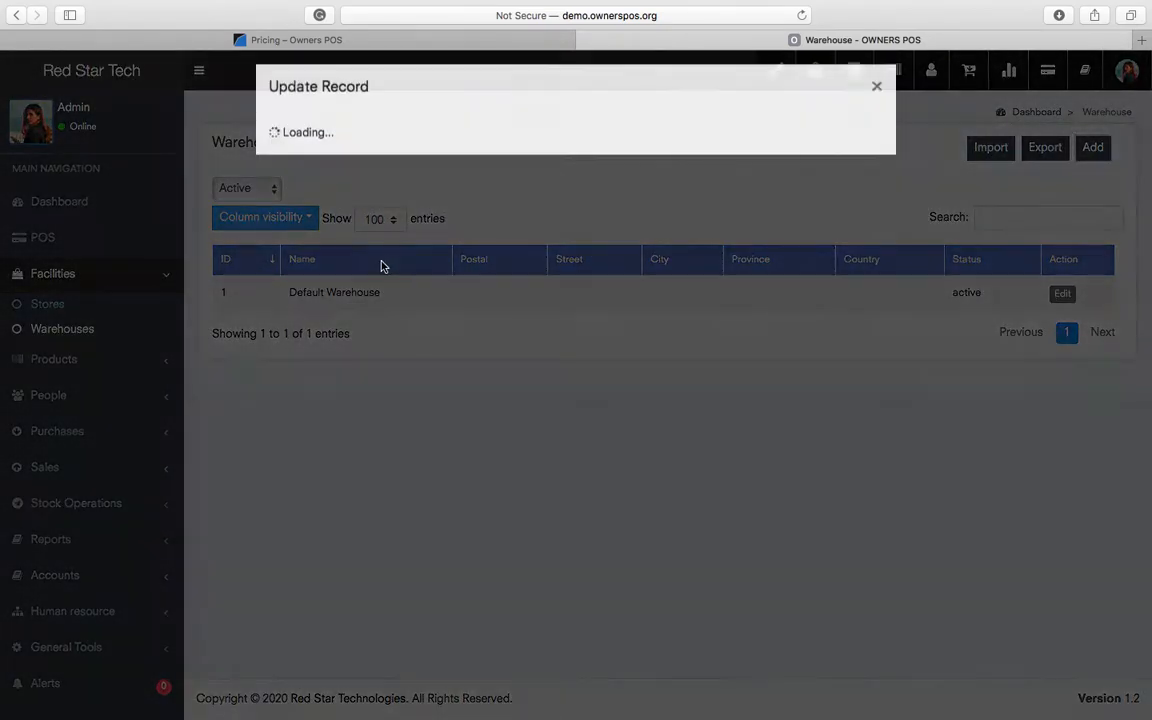
left_click(393, 169)
double_click(294, 168)
type("Lahore")
key("BackSpace")
key("Tab")
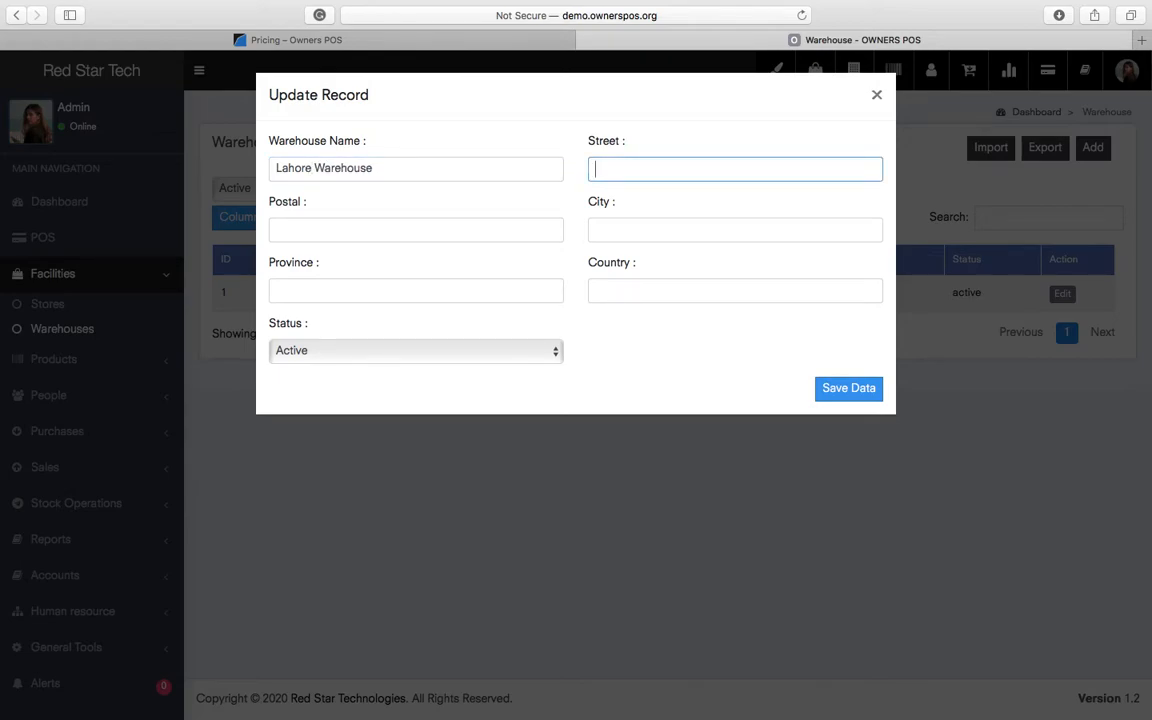
type("Jogar")
key("BackSpace")
key("BackSpace")
key("BackSpace")
key("BackSpace")
type("har Town")
key("Return")
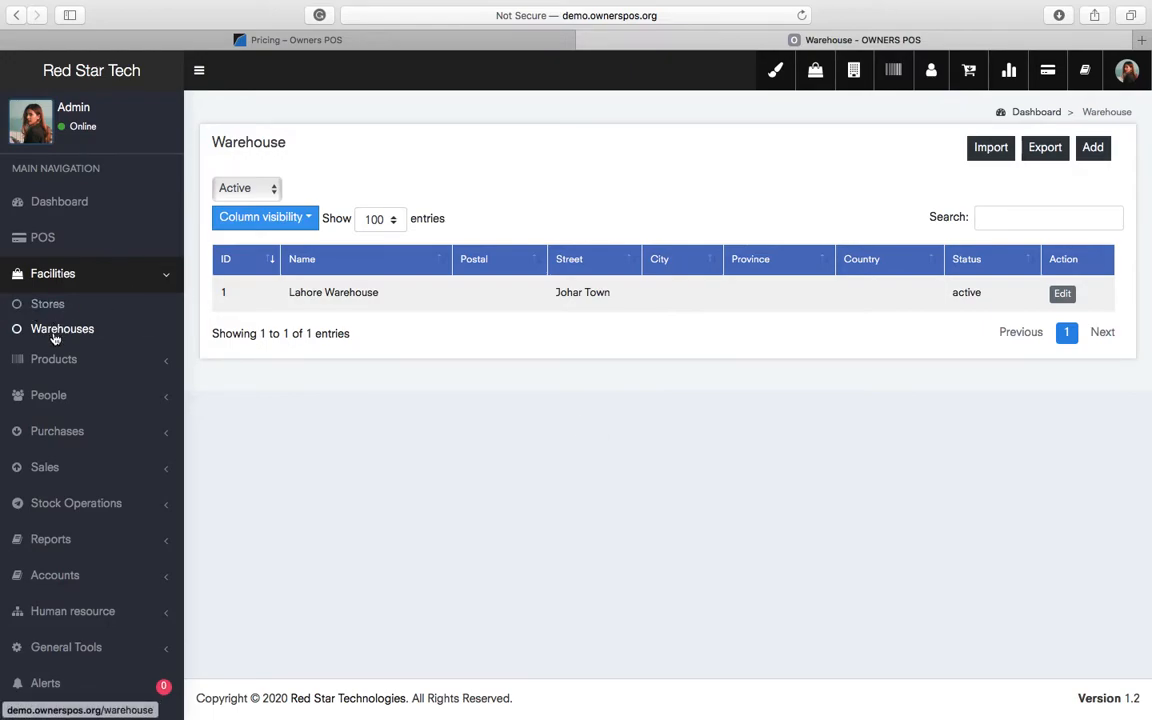
left_click(61, 366)
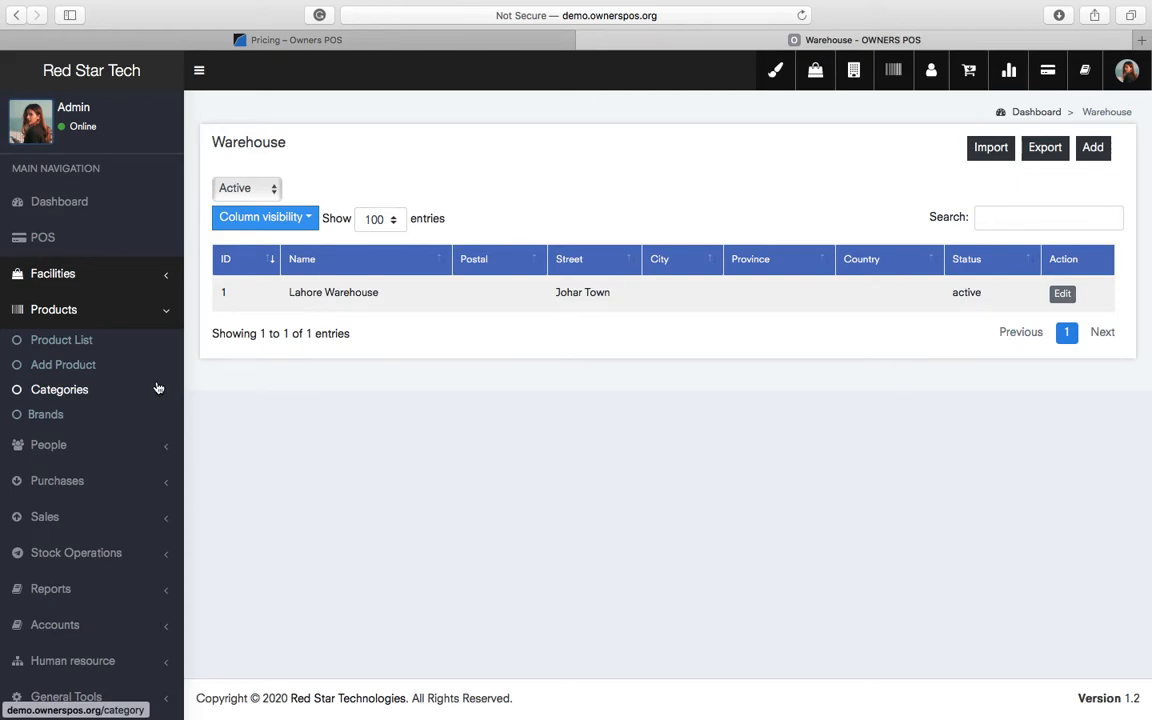
- Rename the Default category to Hardware with short code HW
left_click(55, 397)
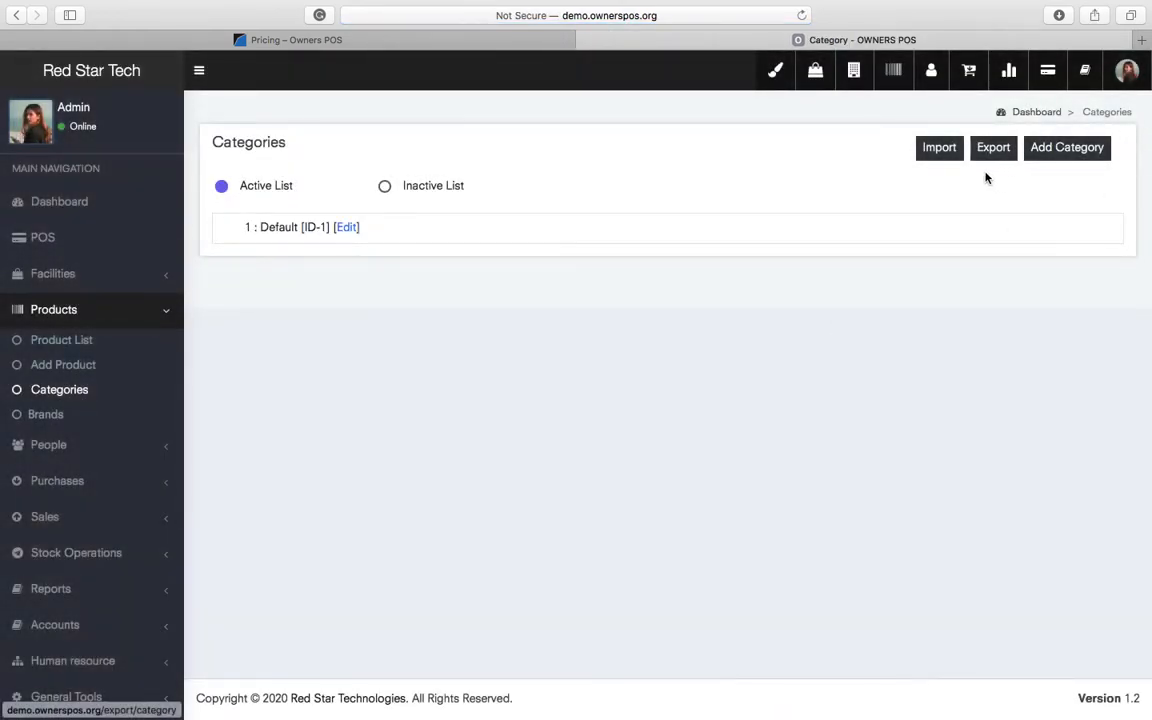
left_click(350, 229)
left_click(401, 167)
key("super+a")
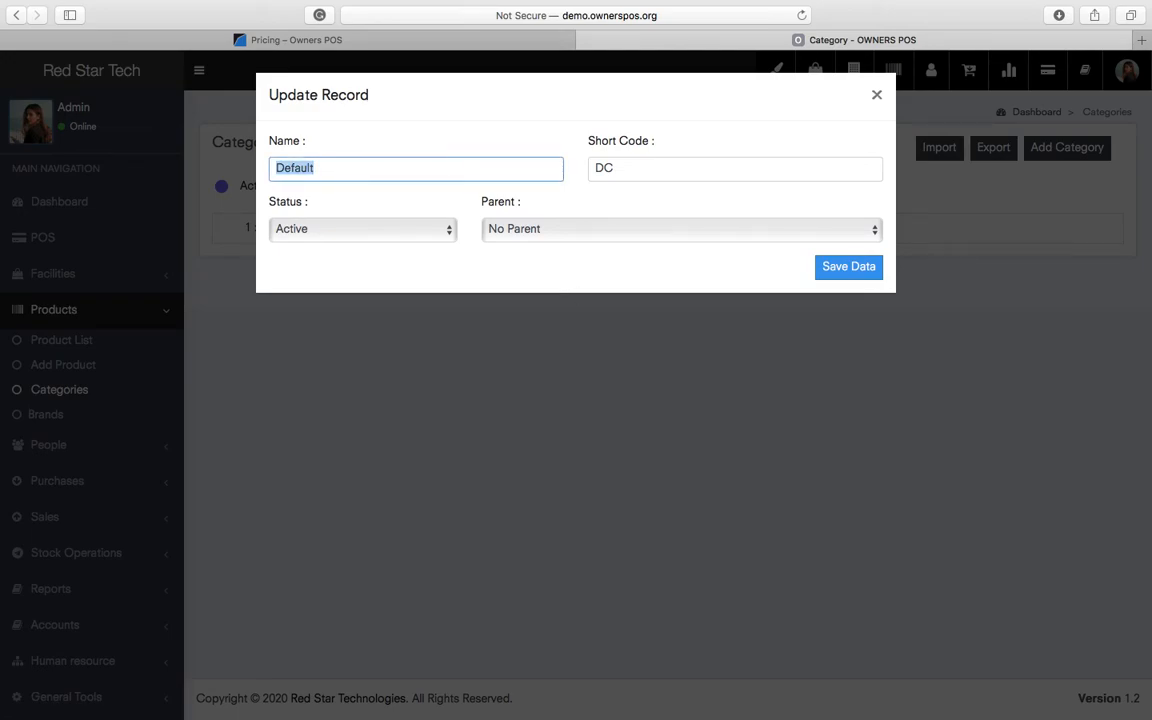
type("Hard")
type("ware")
key("Tab")
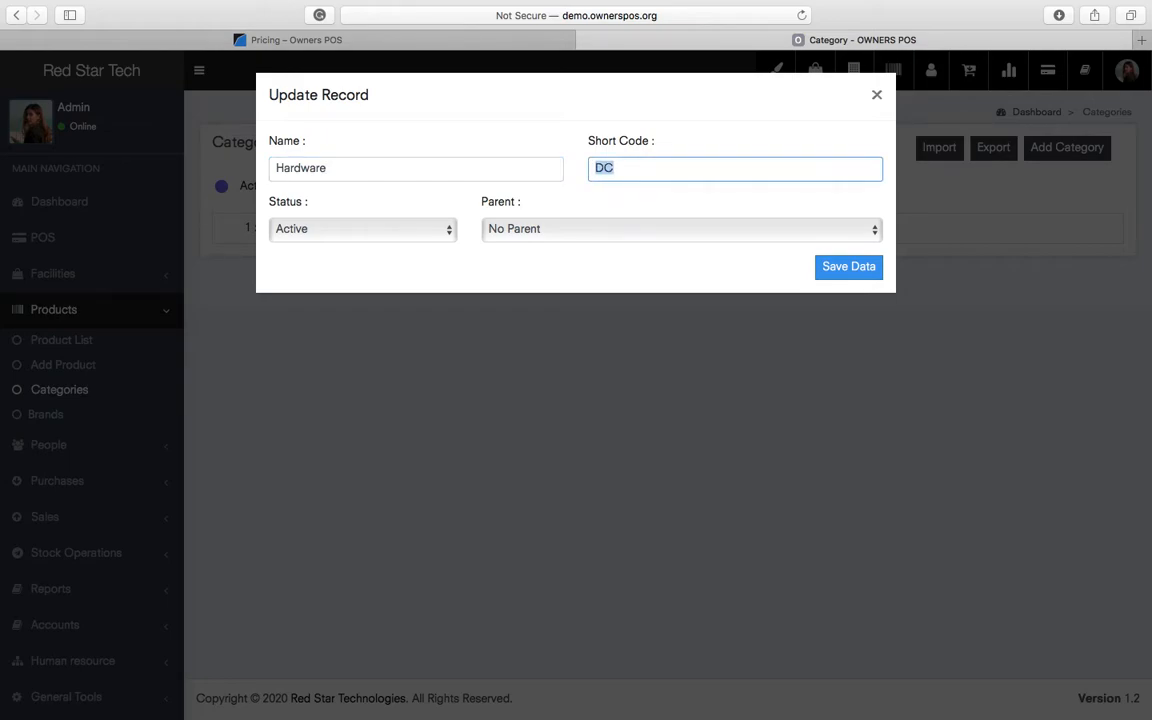
type("HW")
key("Return")
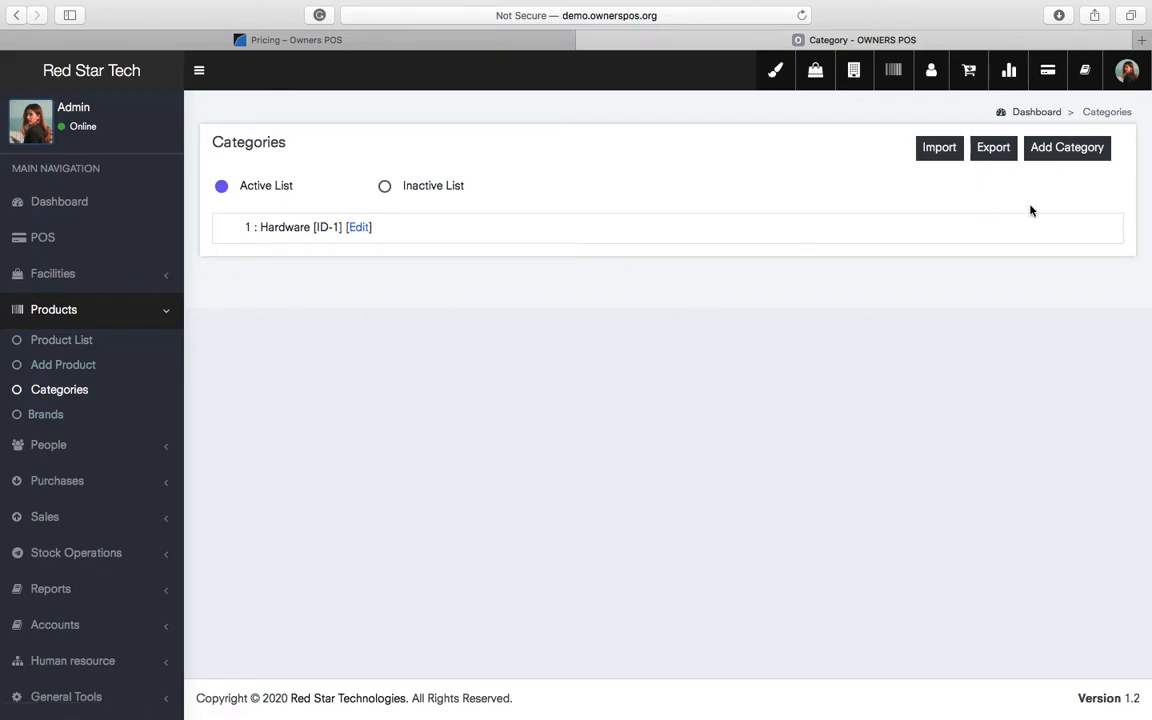
- Add a Locks category, code L, with Hardware as its parent
left_click(1062, 149)
left_click(342, 168)
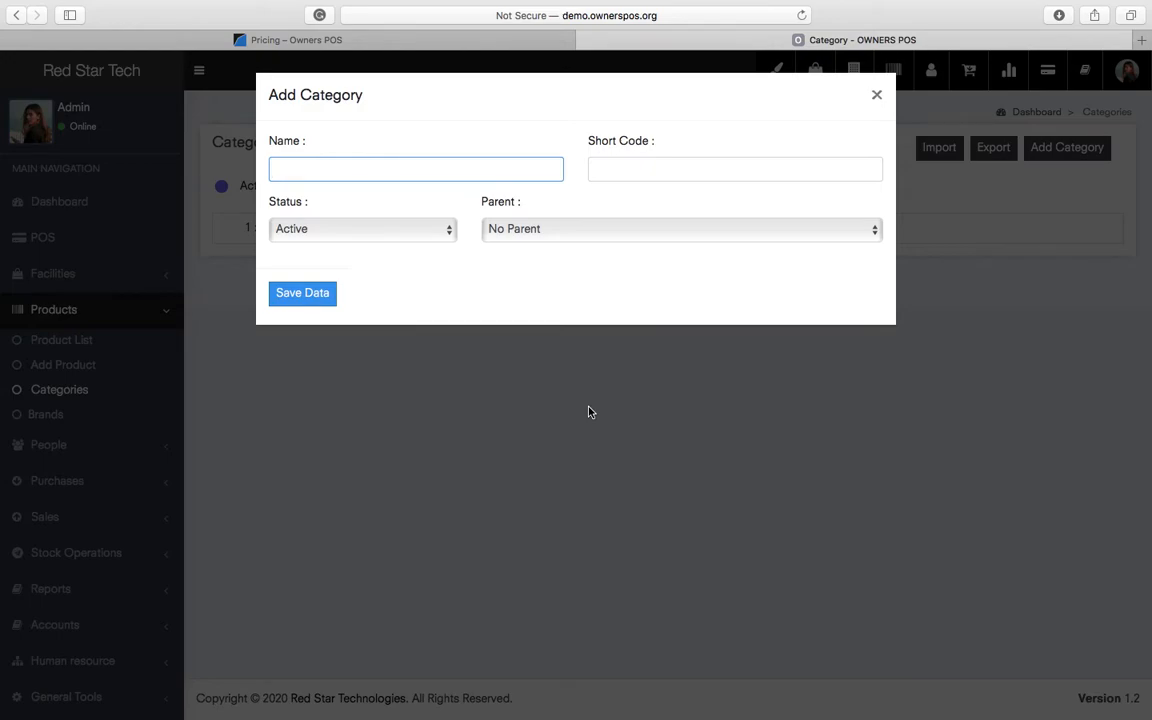
type("Locks")
key("Tab")
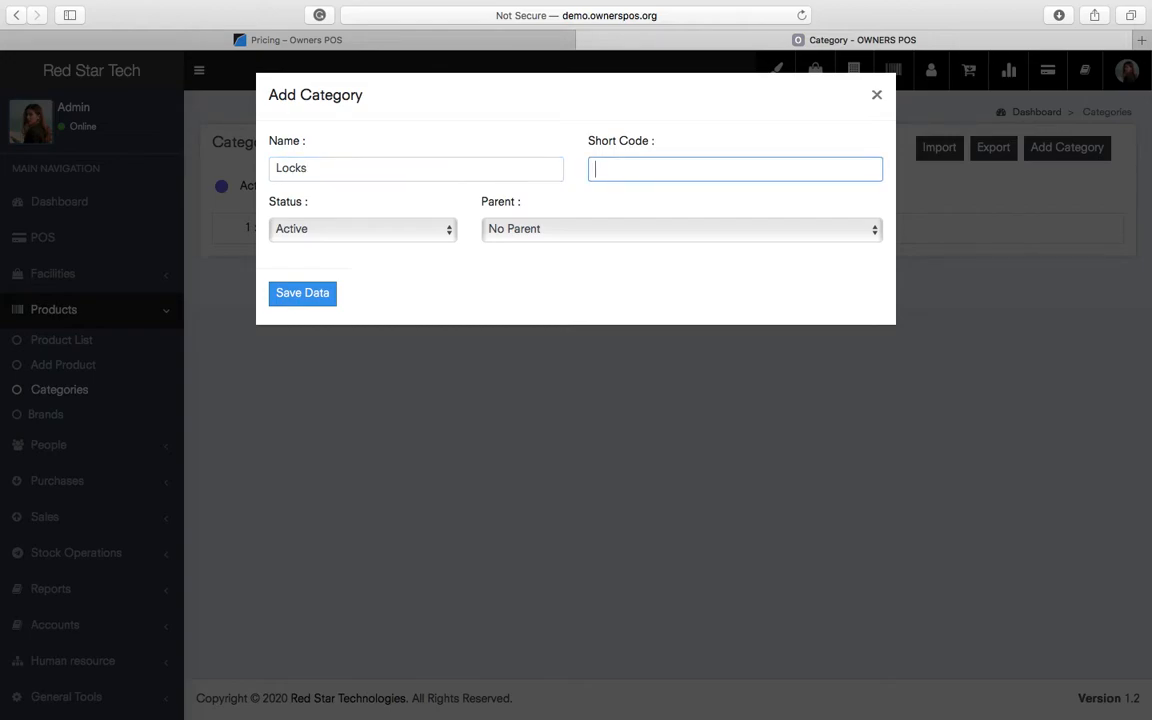
type("L")
left_click(712, 231)
left_click(387, 285)
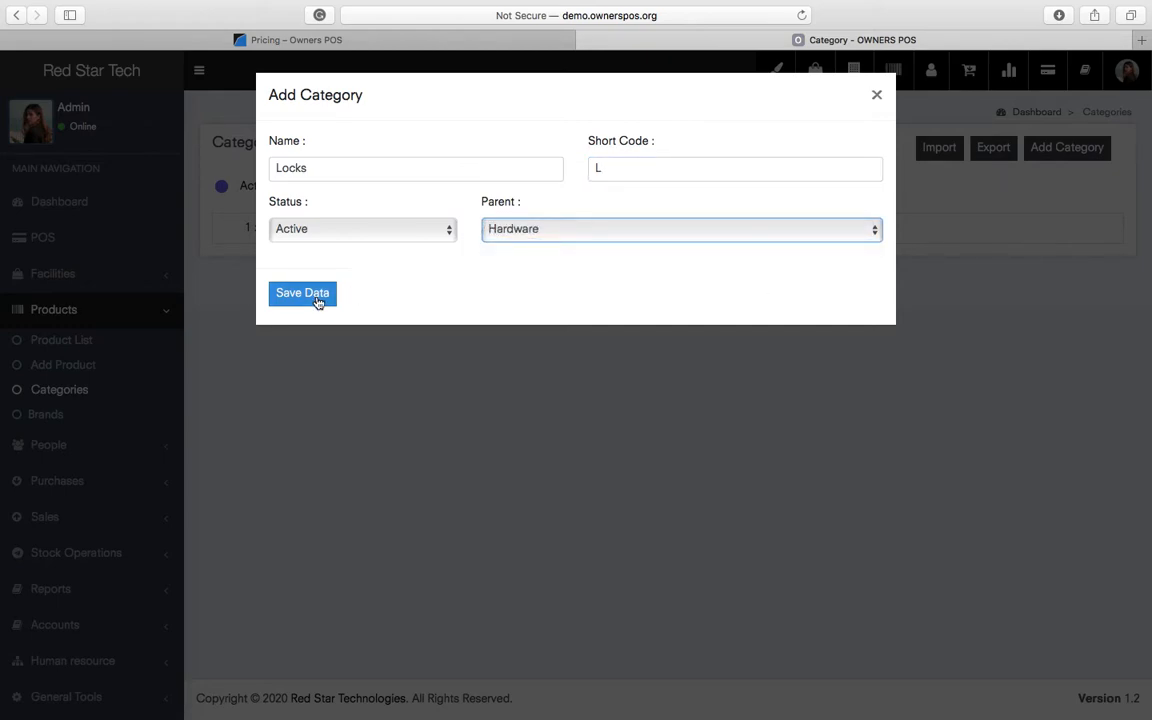
left_click(316, 296)
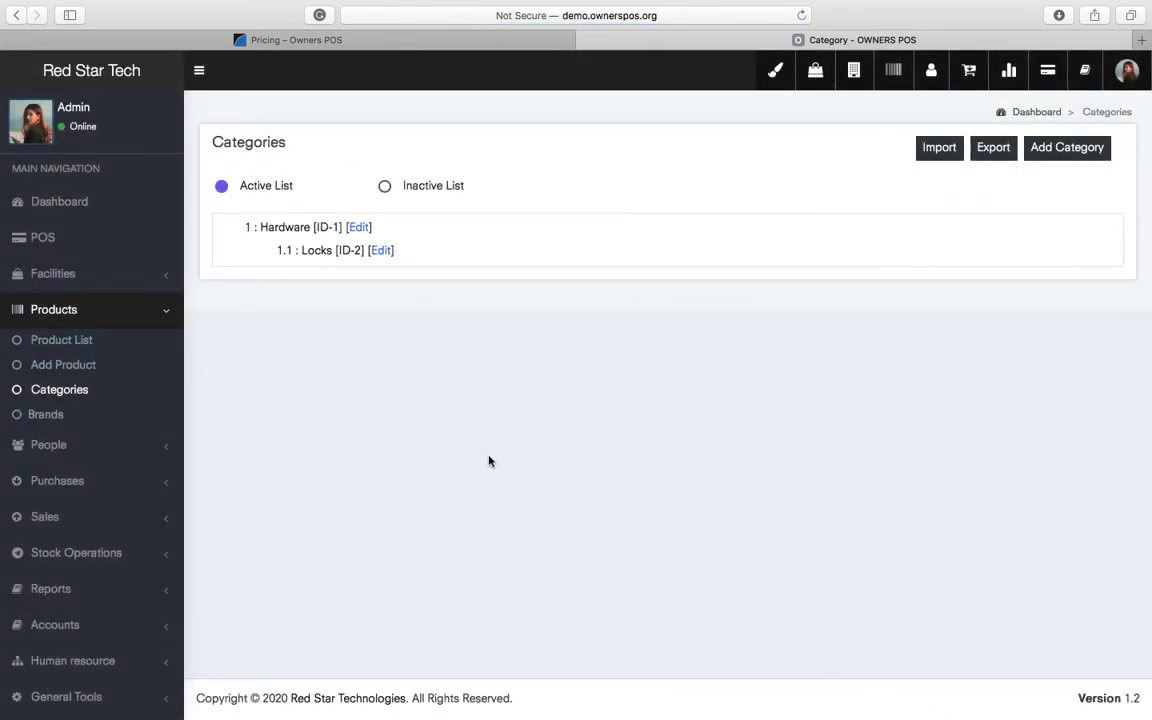
- Add a top-level Paints category with code P and review the category list
left_click(1066, 148)
left_click(345, 170)
type("Paints")
key("BackSpace")
key("Tab")
type("P")
key("Return")
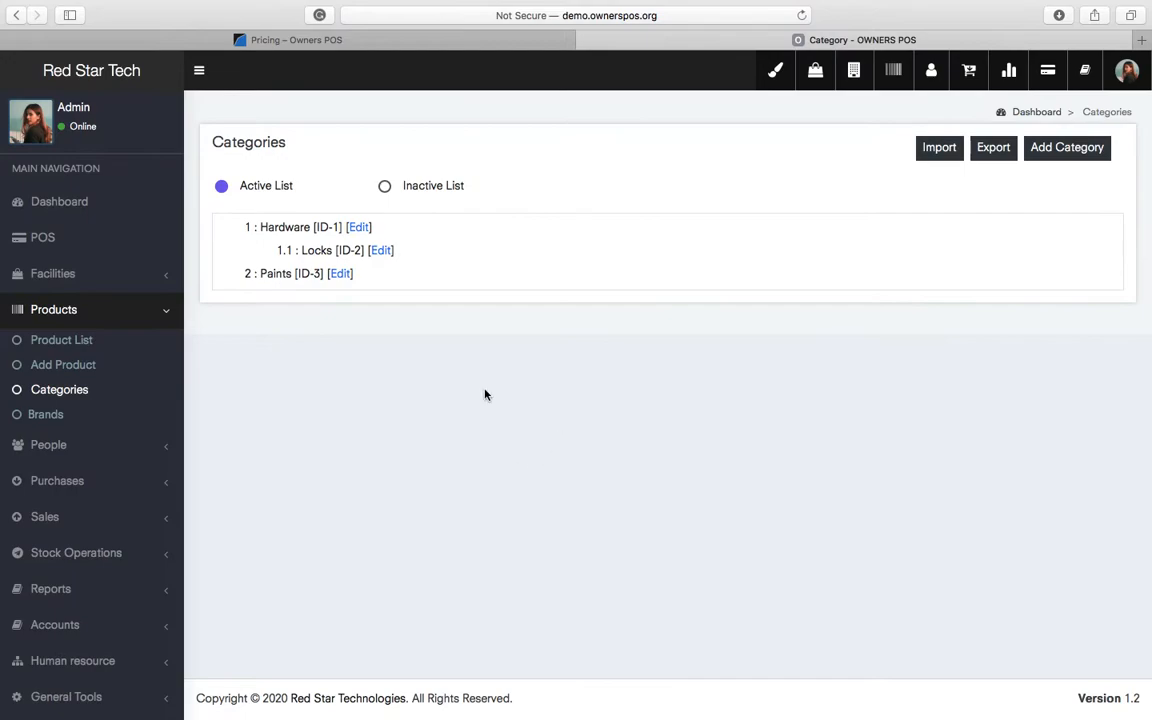
double_click(282, 274)
double_click(285, 227)
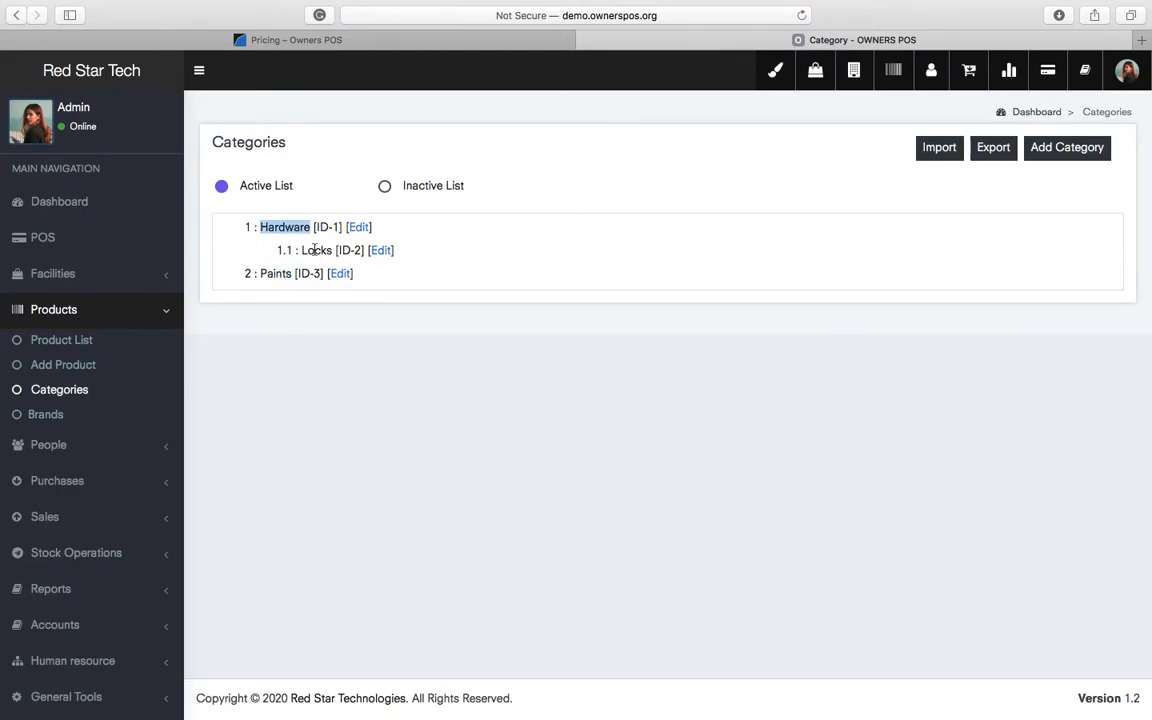
double_click(318, 252)
triple_click(274, 273)
left_click(472, 386)
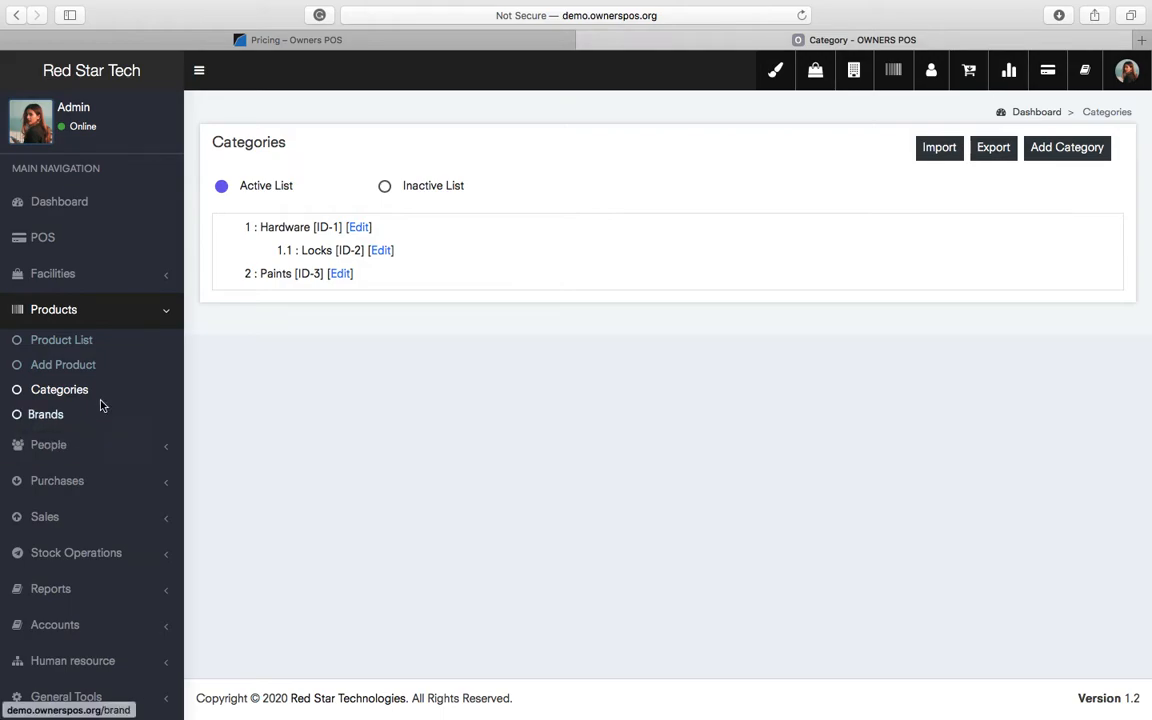
- On the Brands page, register the brands Yale and ICI by title only
left_click(46, 414)
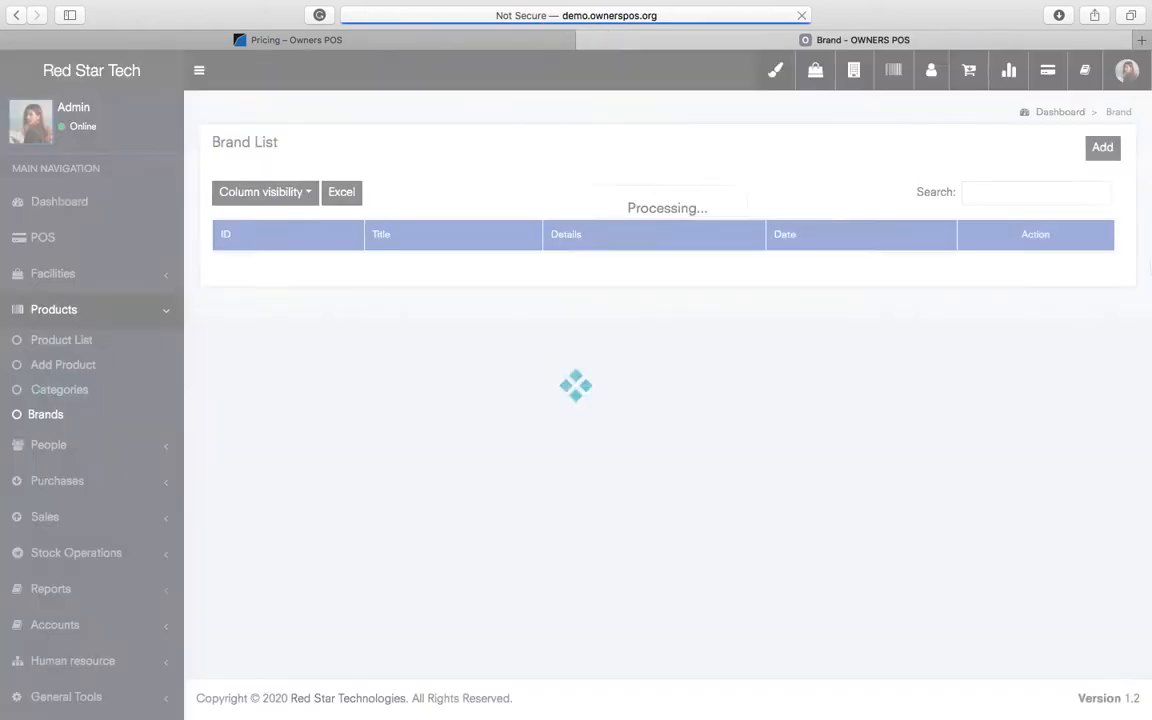
left_click(1102, 147)
left_click(472, 166)
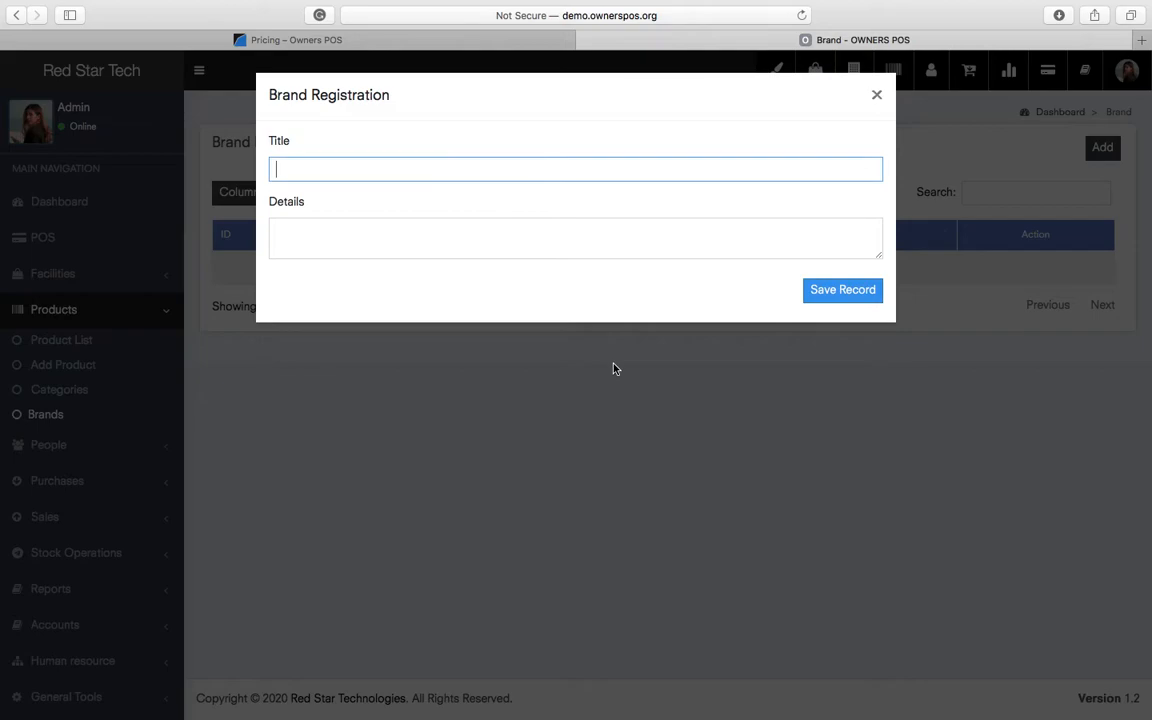
type("Yale")
key("Return")
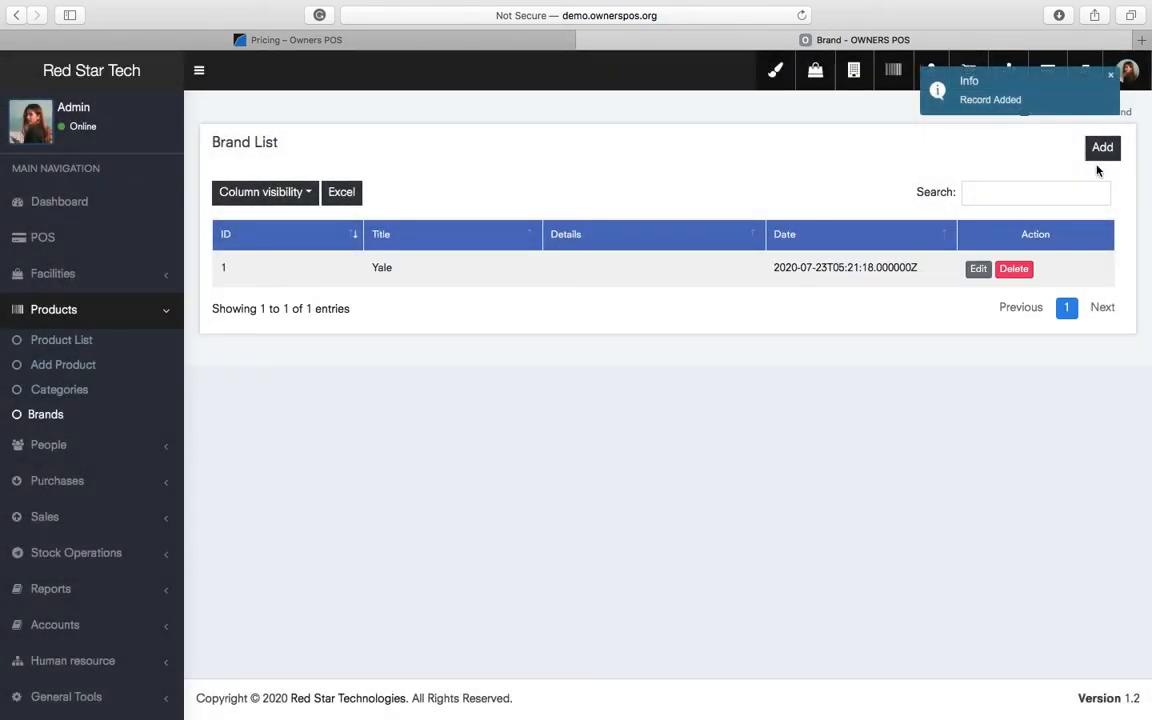
left_click(1101, 147)
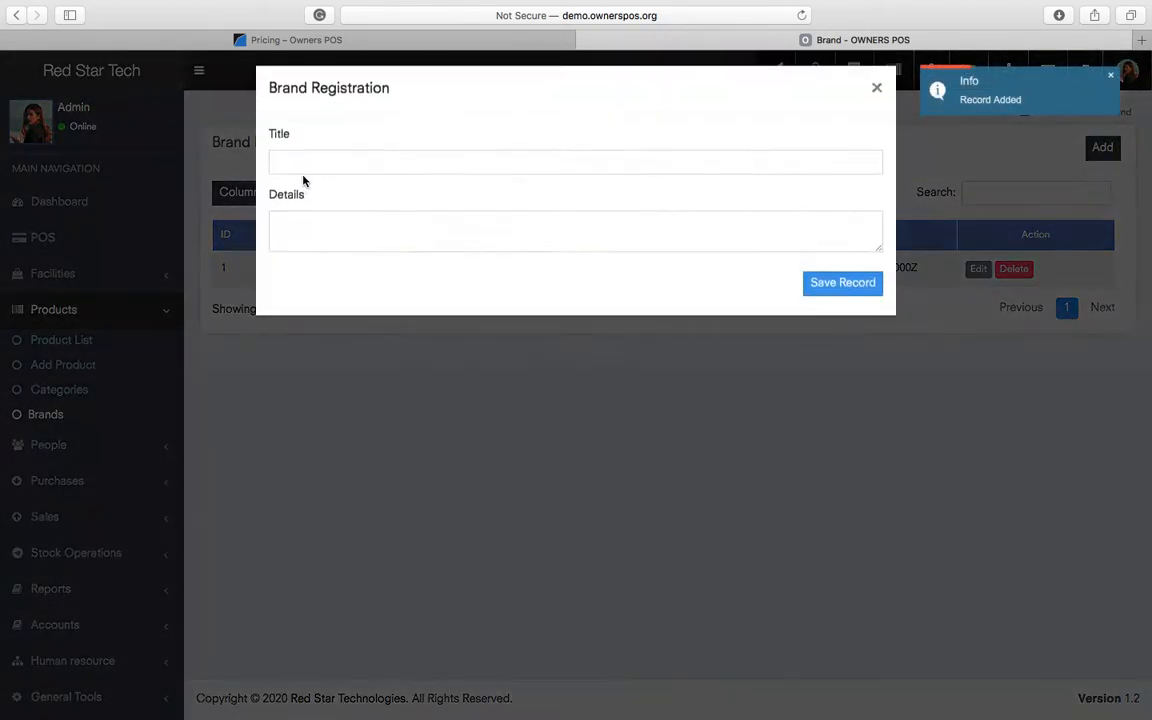
left_click(397, 169)
type("ICI")
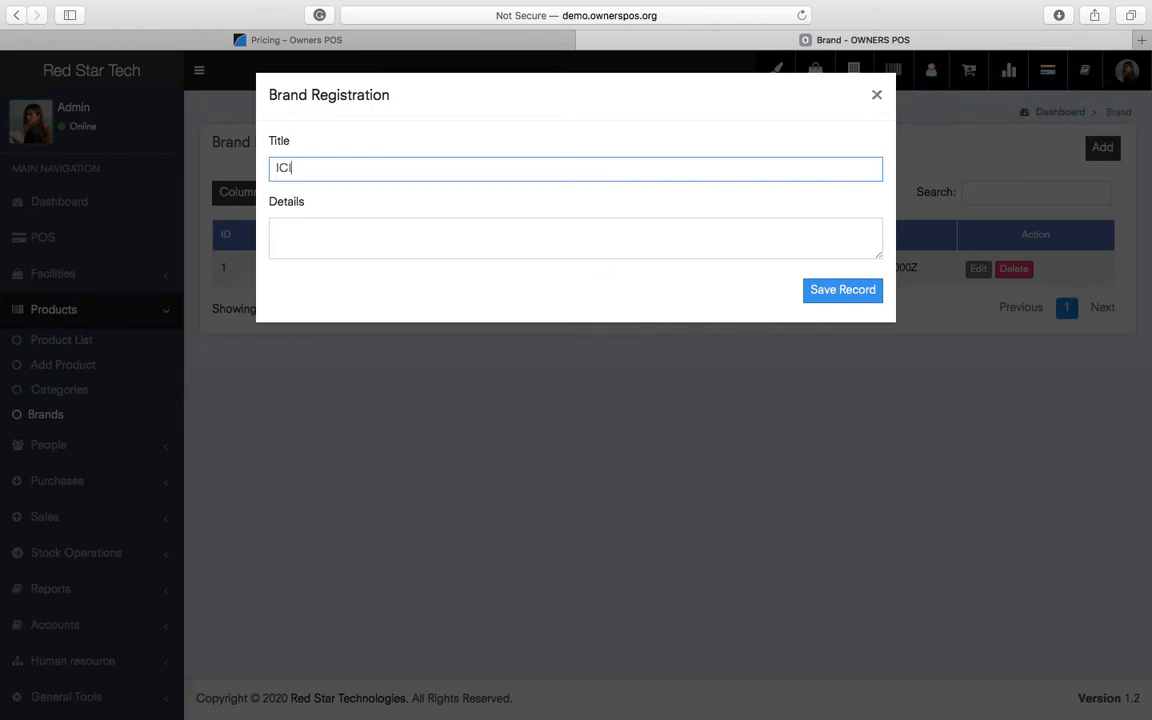
key("Return")
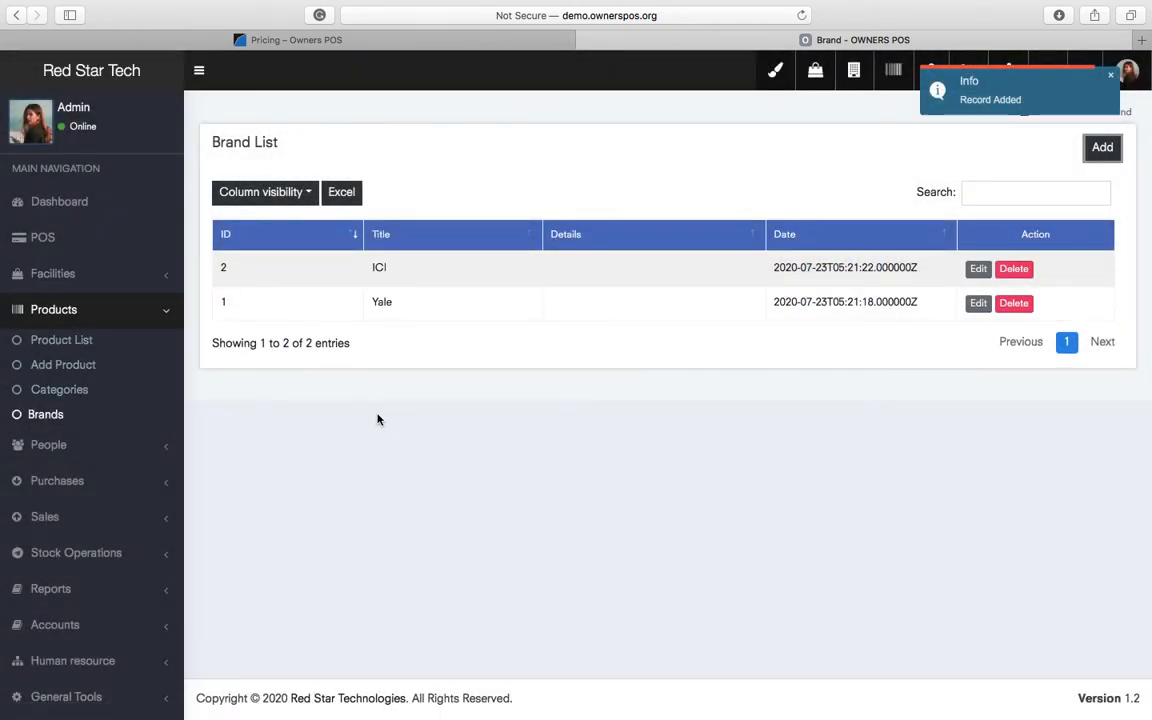
- Start a new Single Product registration from Products > Add Product
left_click(63, 364)
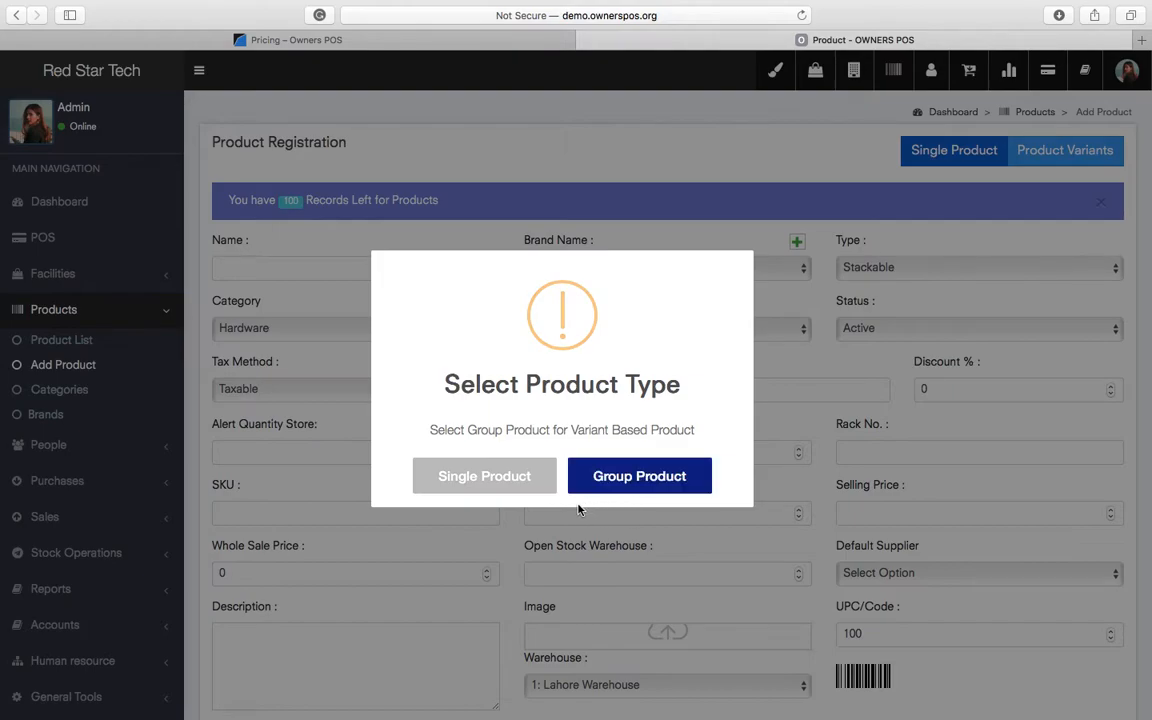
left_click(496, 478)
scroll(740, 612, "down", 3)
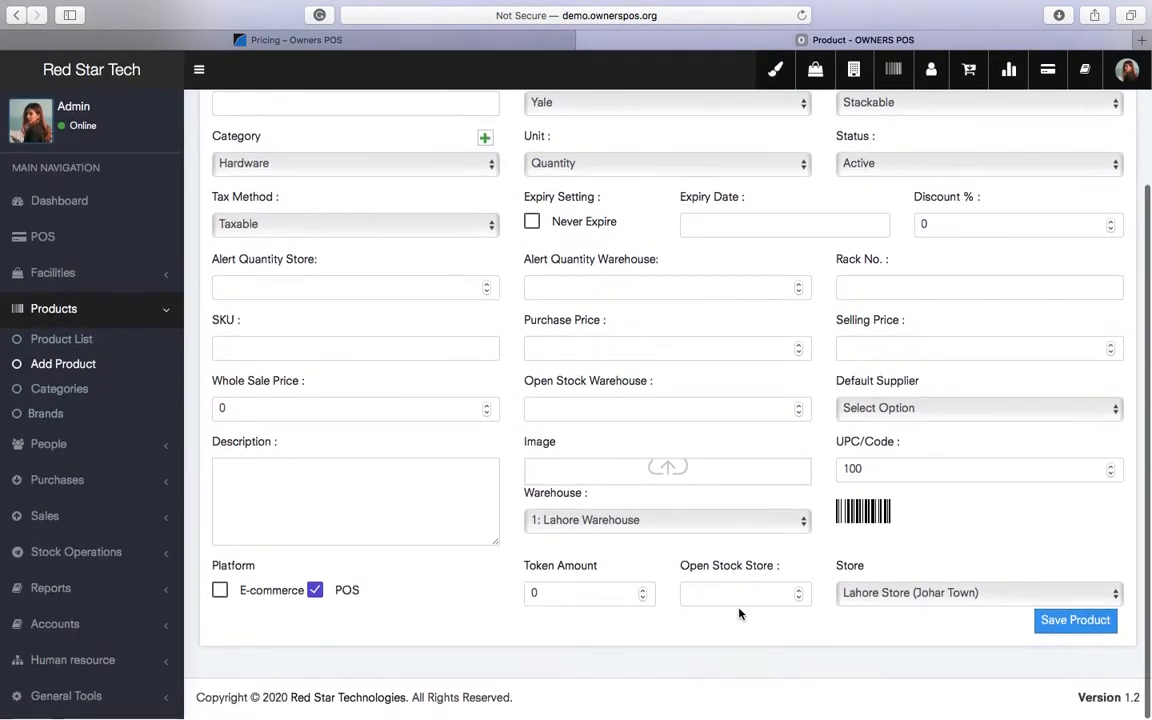
scroll(740, 612, "up", 2)
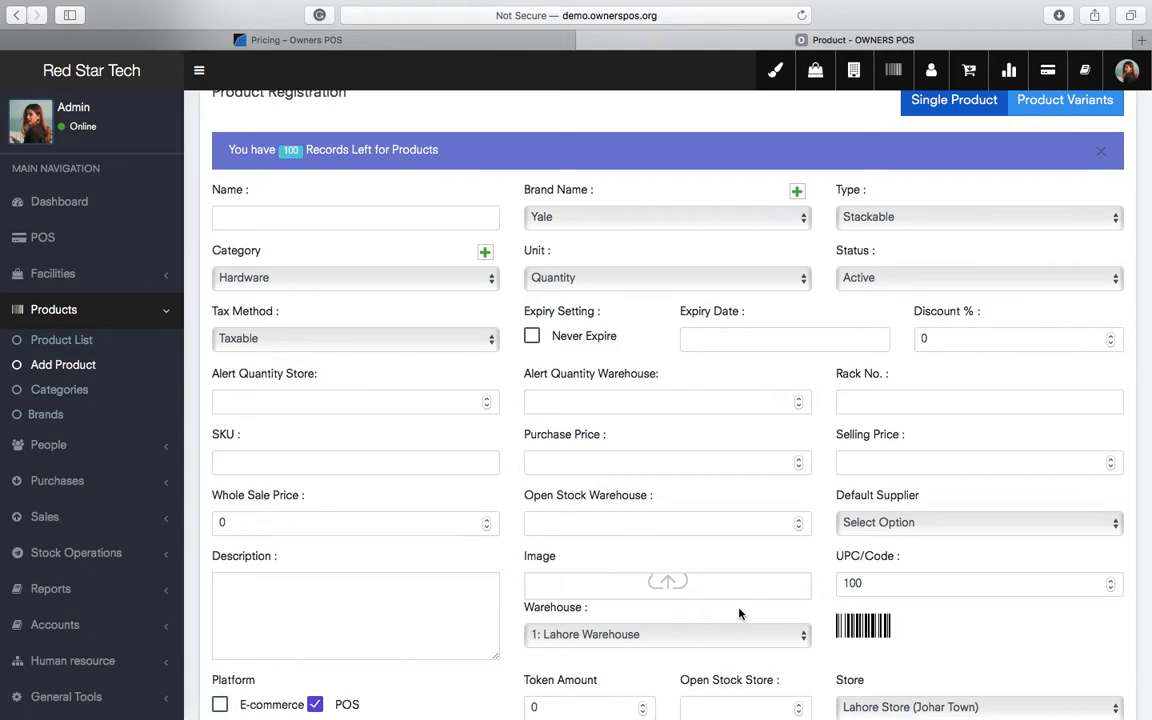
scroll(740, 612, "up", 1)
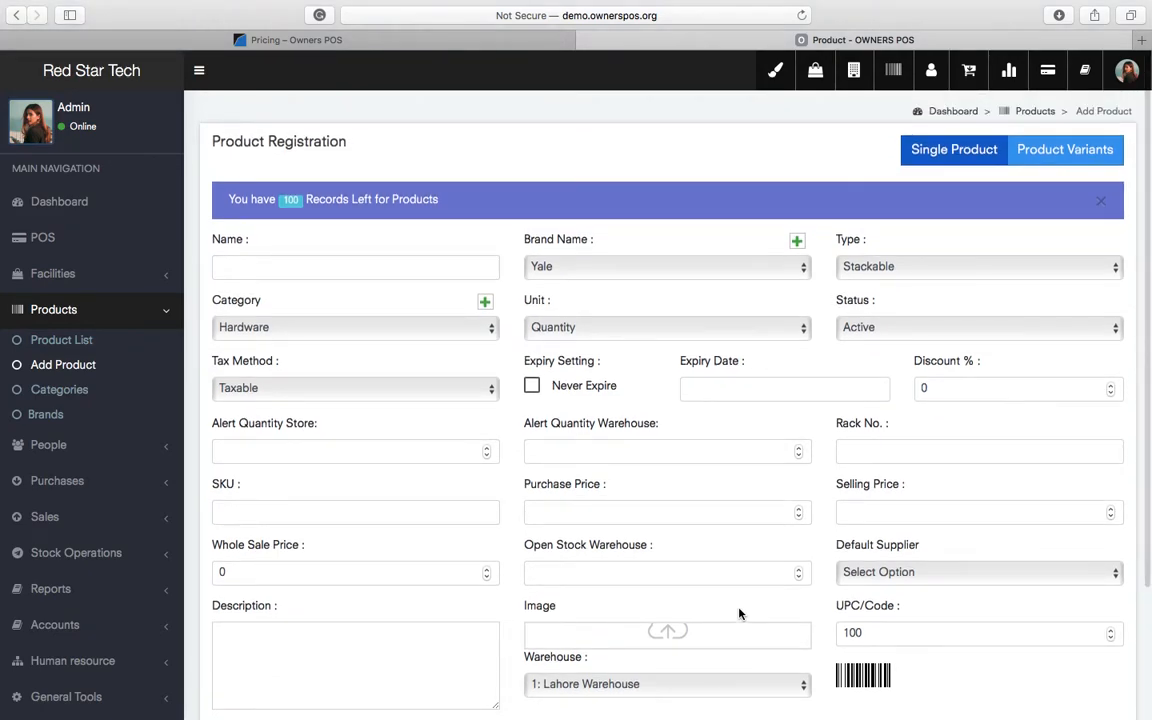
- Name the product Door Locks, keeping brand Yale, category Hardware, unit Quantity and Taxable
left_click(325, 270)
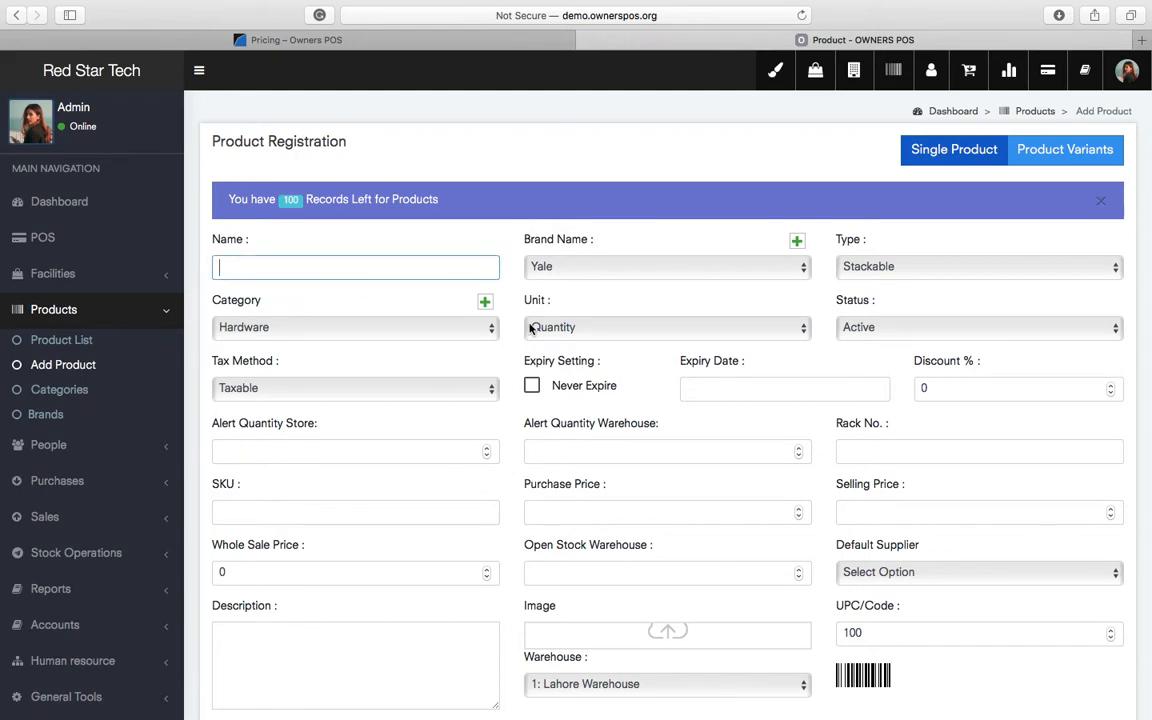
type("Door Locks")
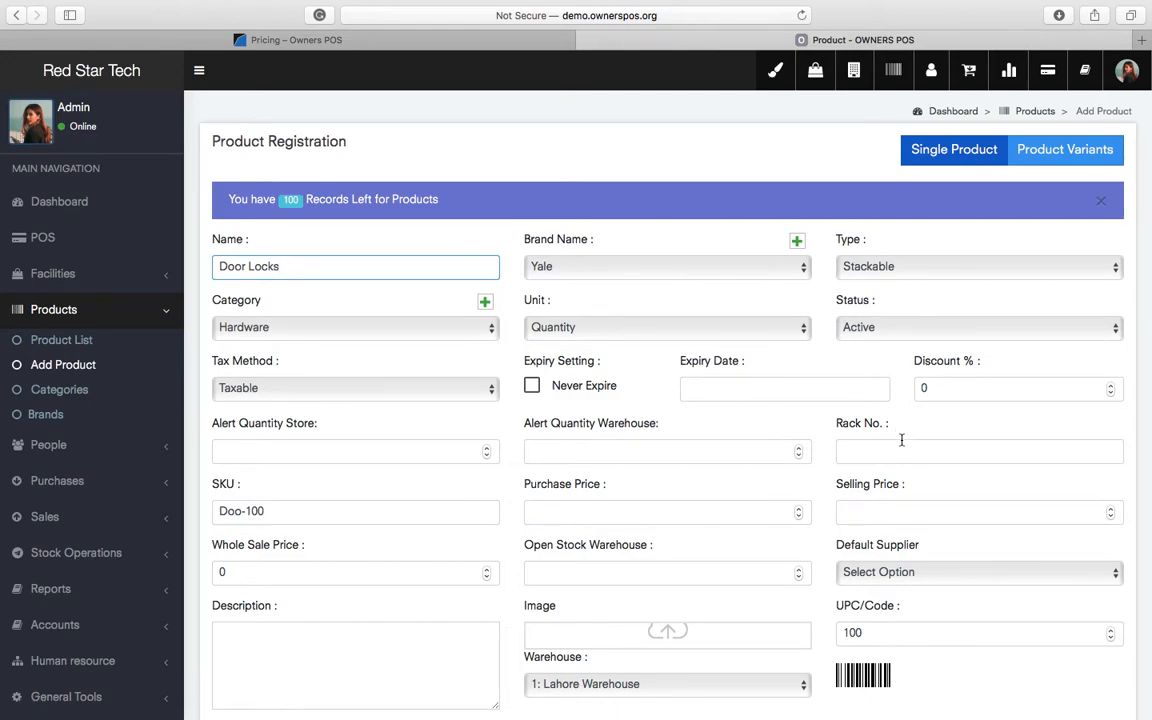
left_click(577, 271)
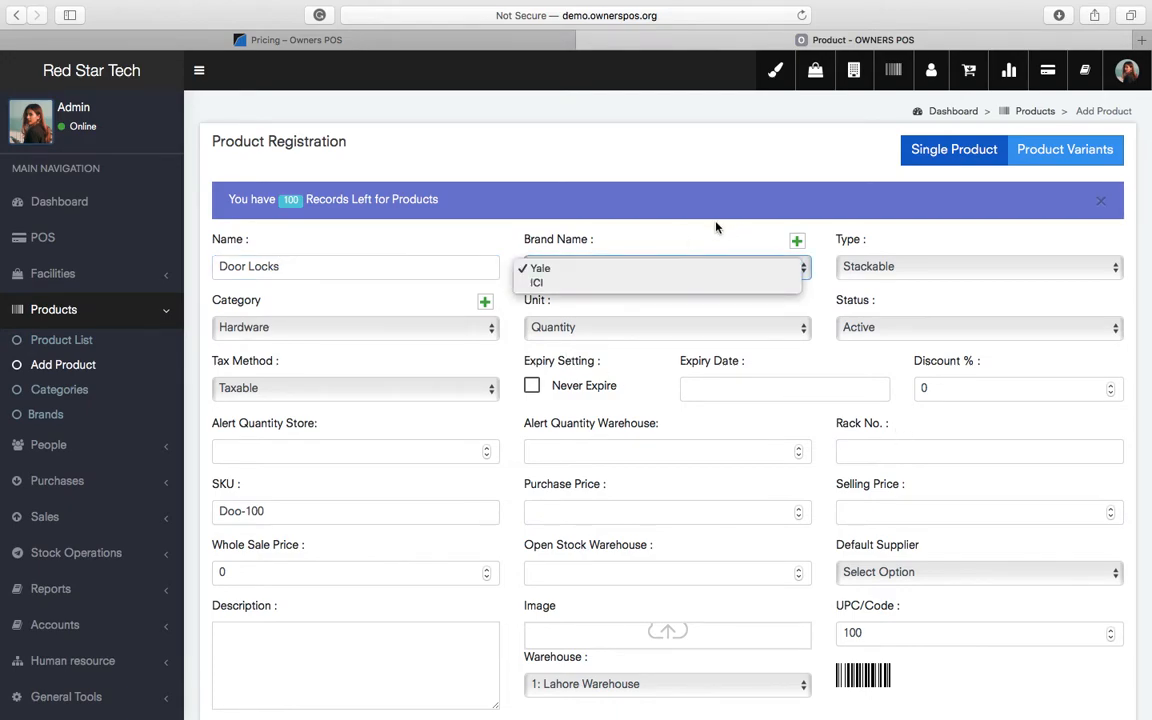
left_click(350, 331)
left_click(363, 327)
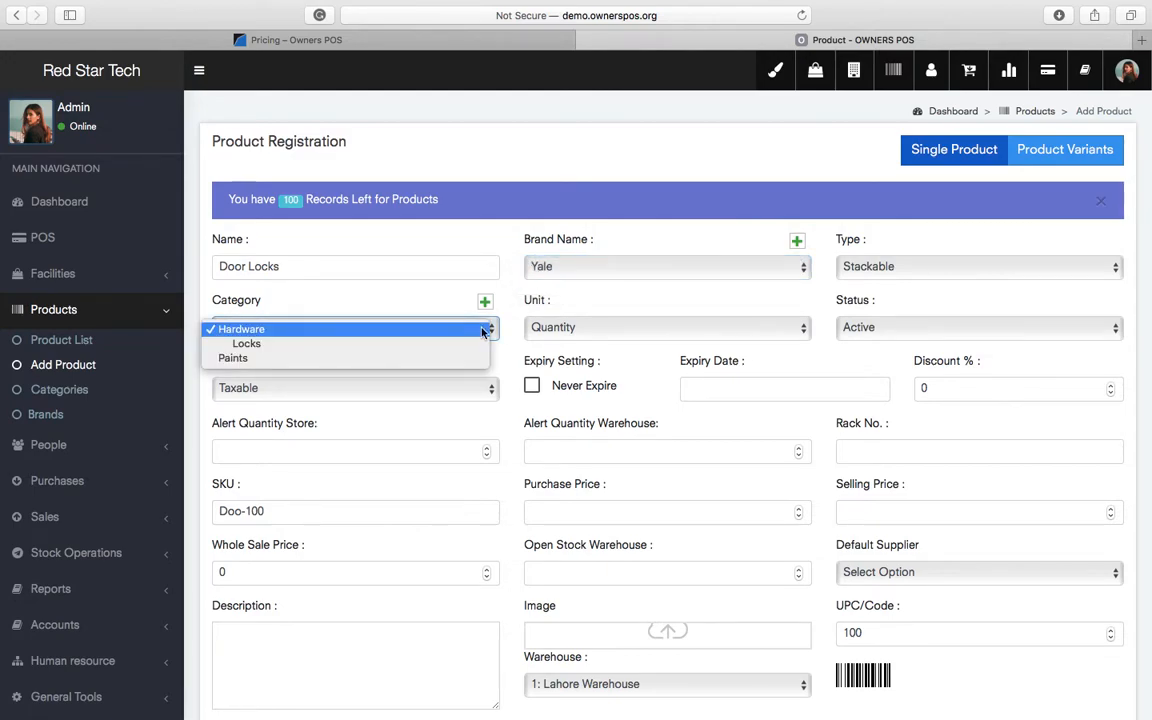
left_click(632, 306)
left_click(620, 330)
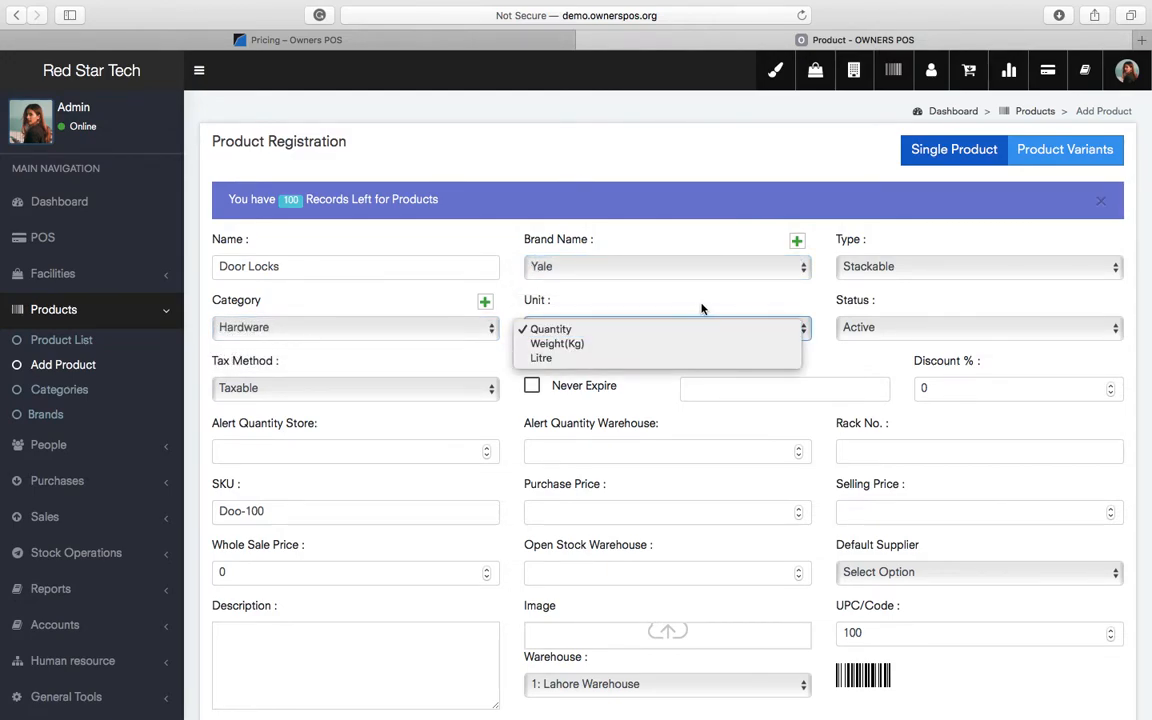
left_click(689, 327)
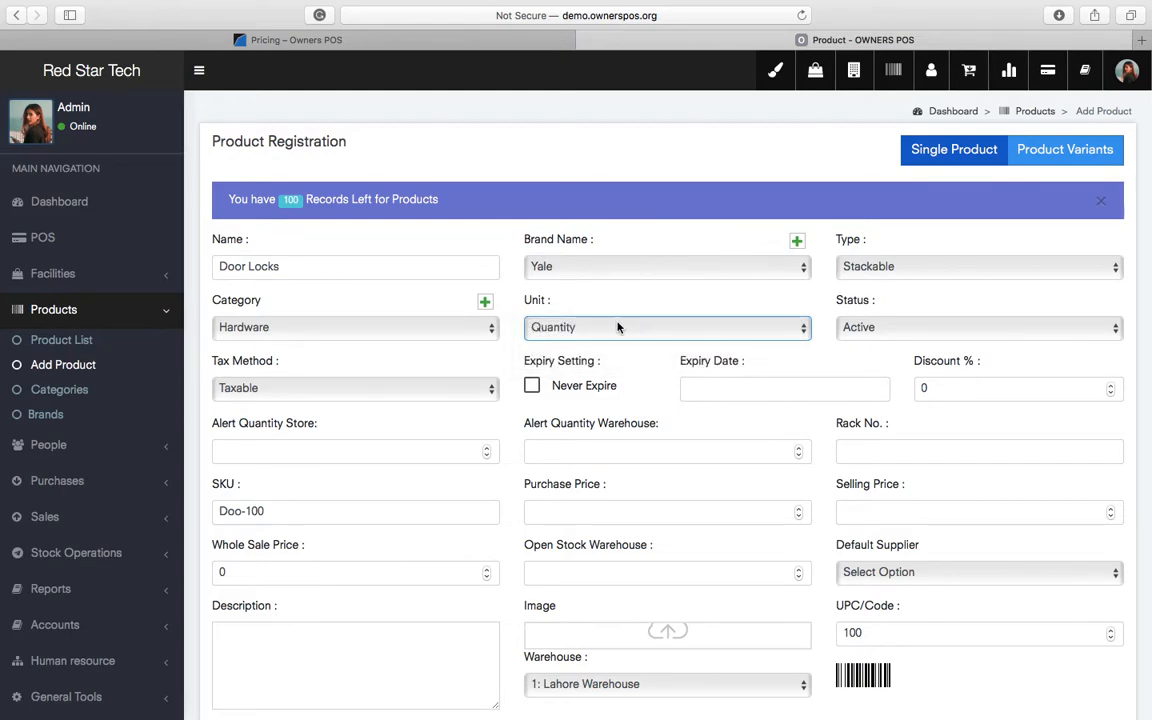
left_click(470, 388)
left_click(404, 366)
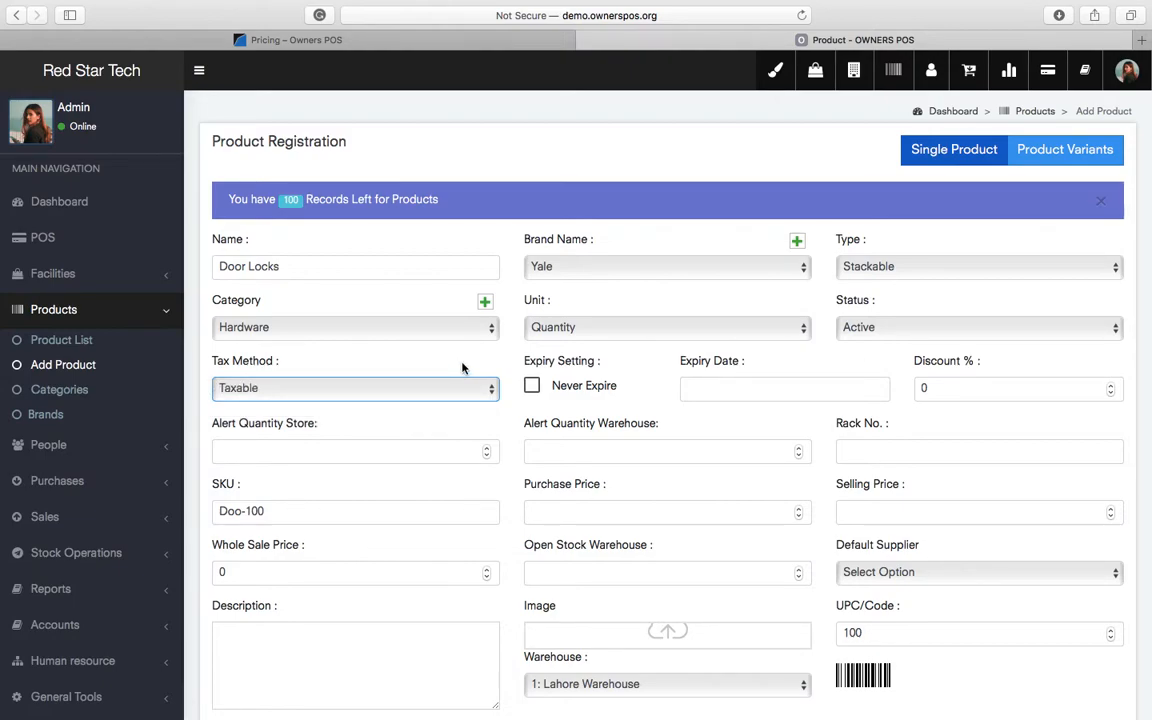
left_click(946, 388)
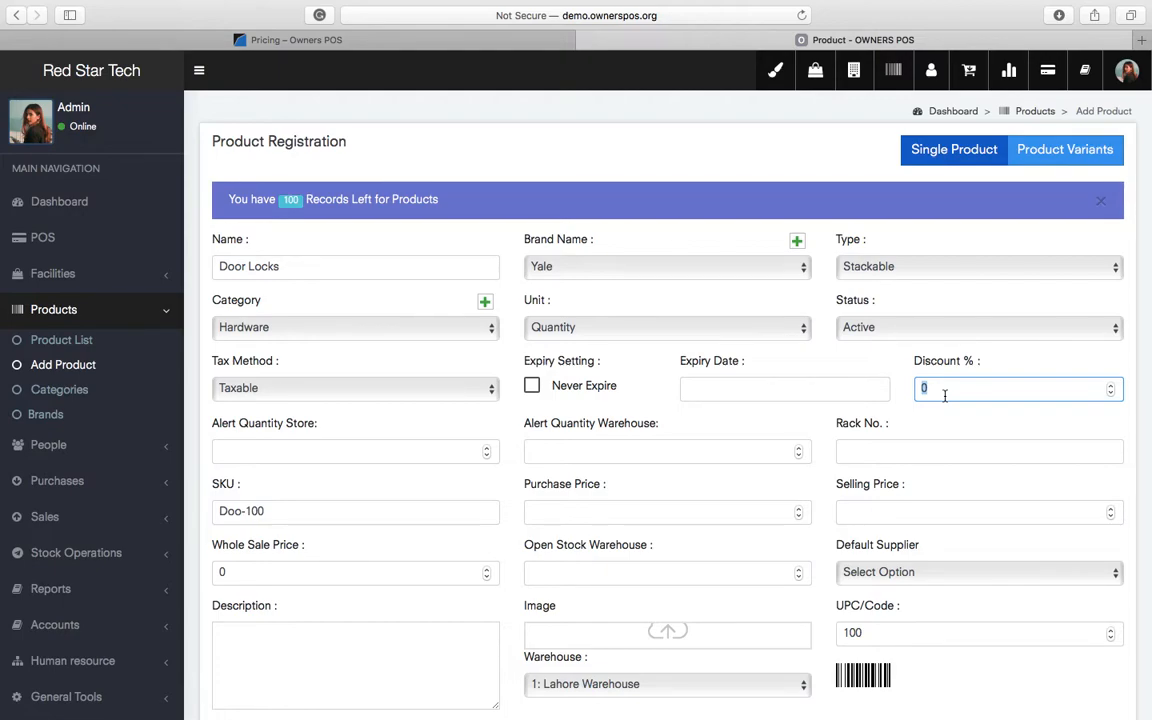
- Replace the SKU Doo-100 with D-1000
left_click(355, 453)
scroll(720, 490, "down", 3)
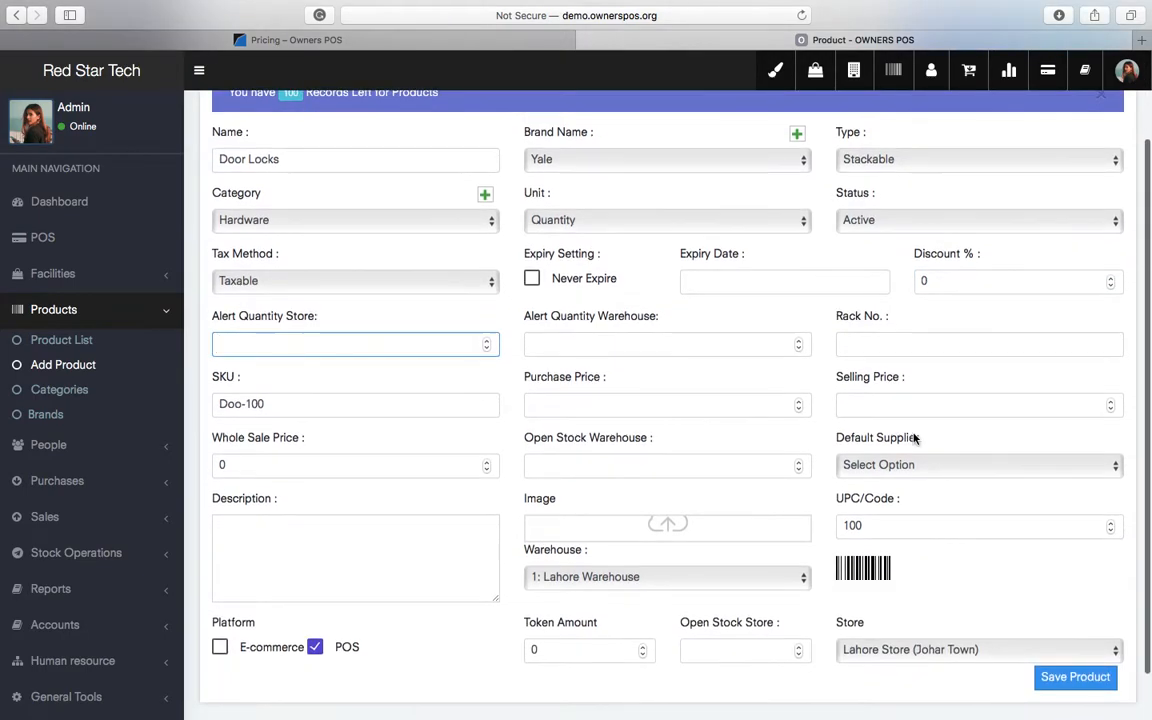
left_click(342, 405)
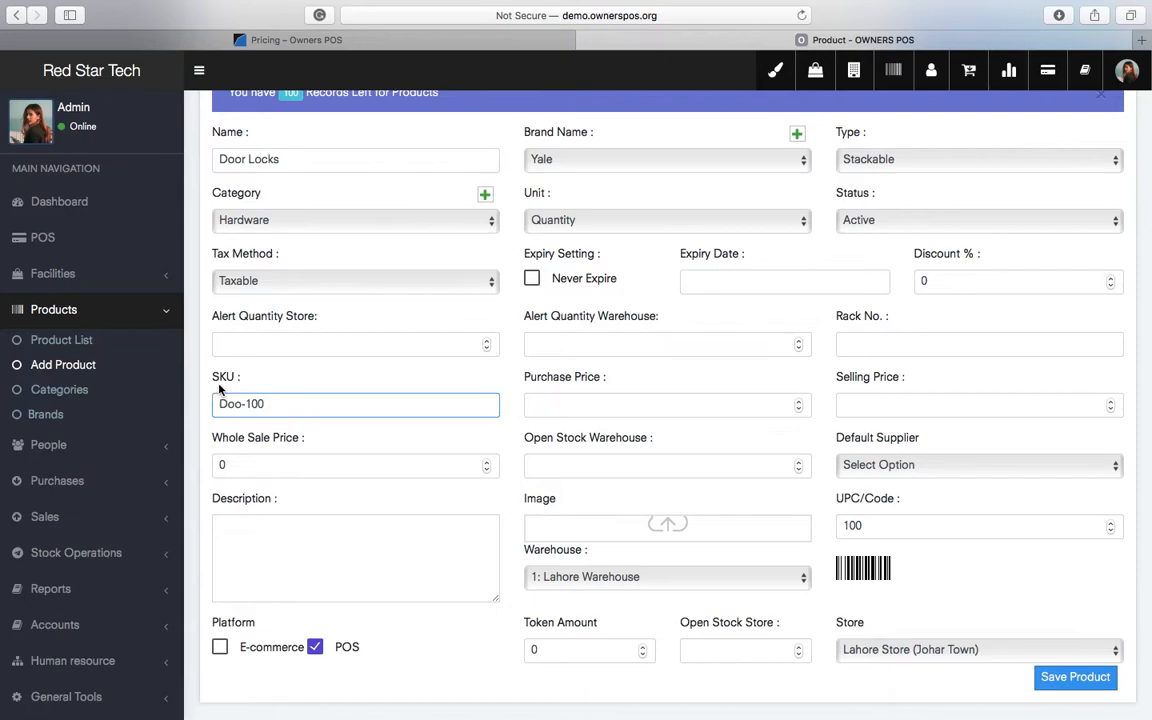
double_click(221, 376)
left_click(324, 377)
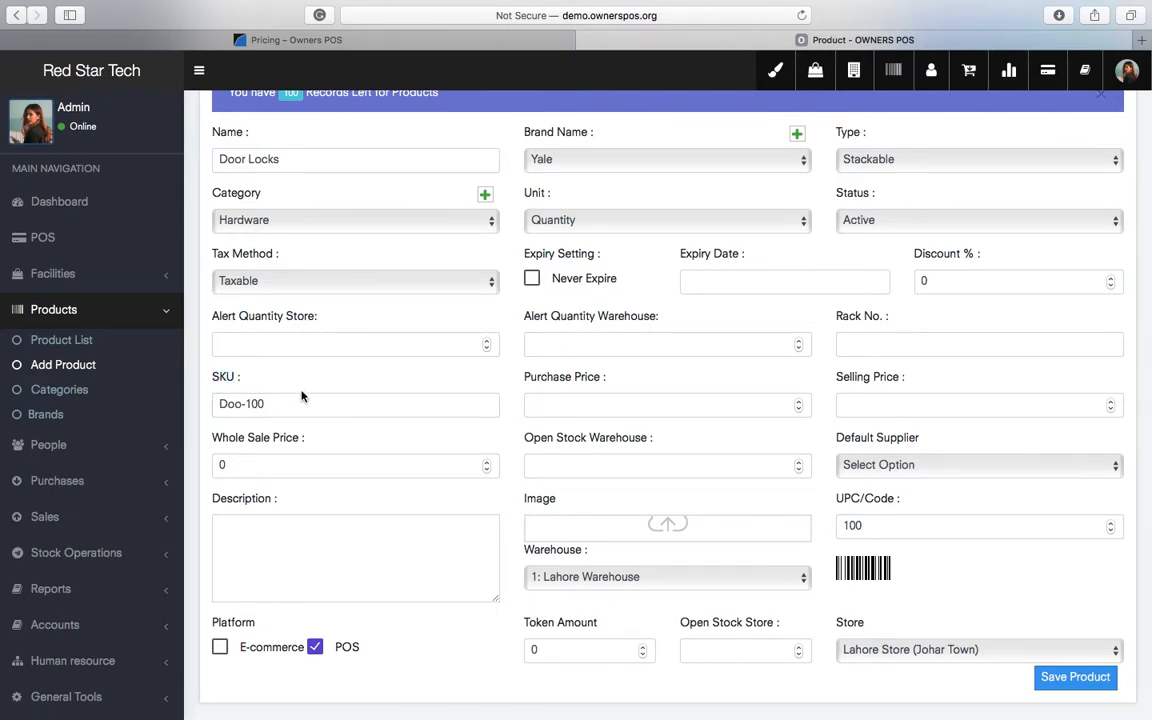
left_click(300, 403)
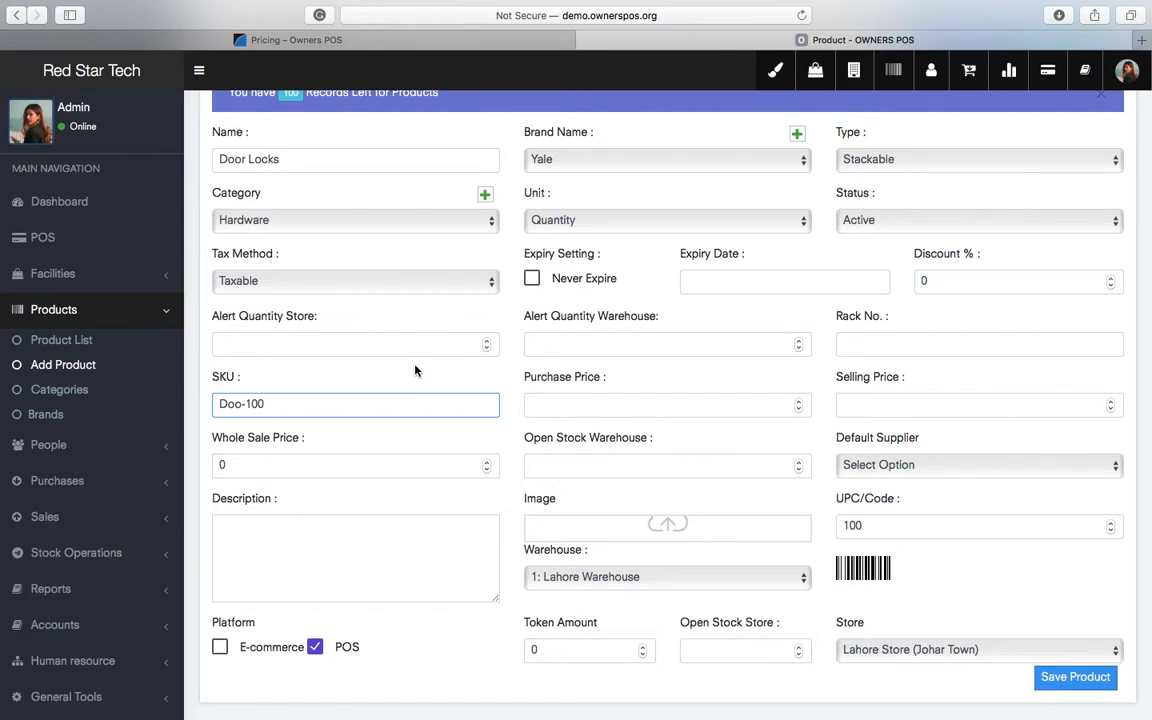
key("super+a")
key("Left")
left_click(242, 407)
type("r")
triple_click(372, 407)
type("D-1000")
- Enter a purchase price of 50 and a selling price of 100 for Door Locks
scroll(689, 404, "down", 1)
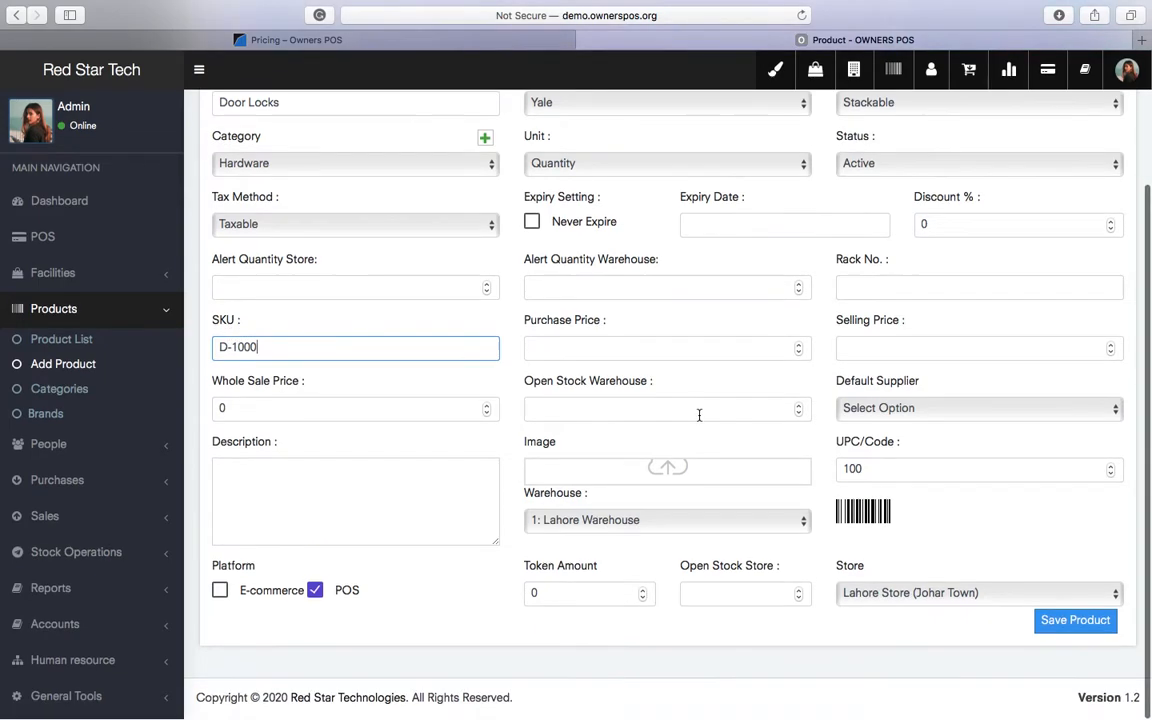
left_click(687, 346)
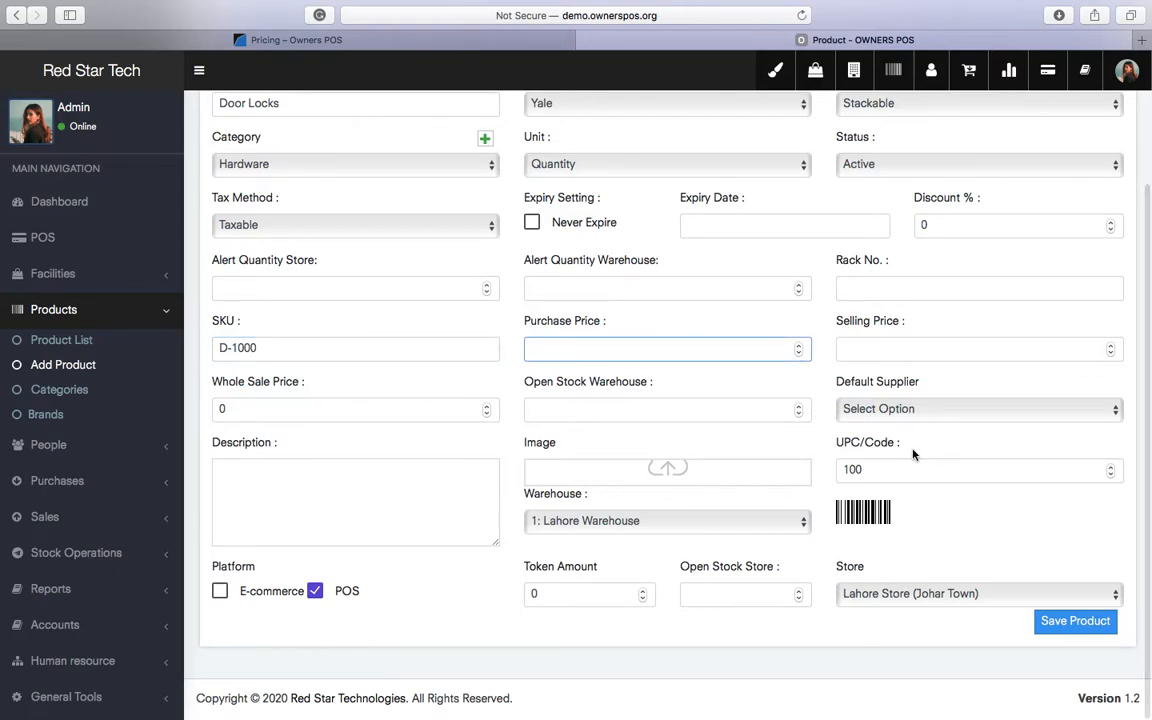
left_click(933, 352)
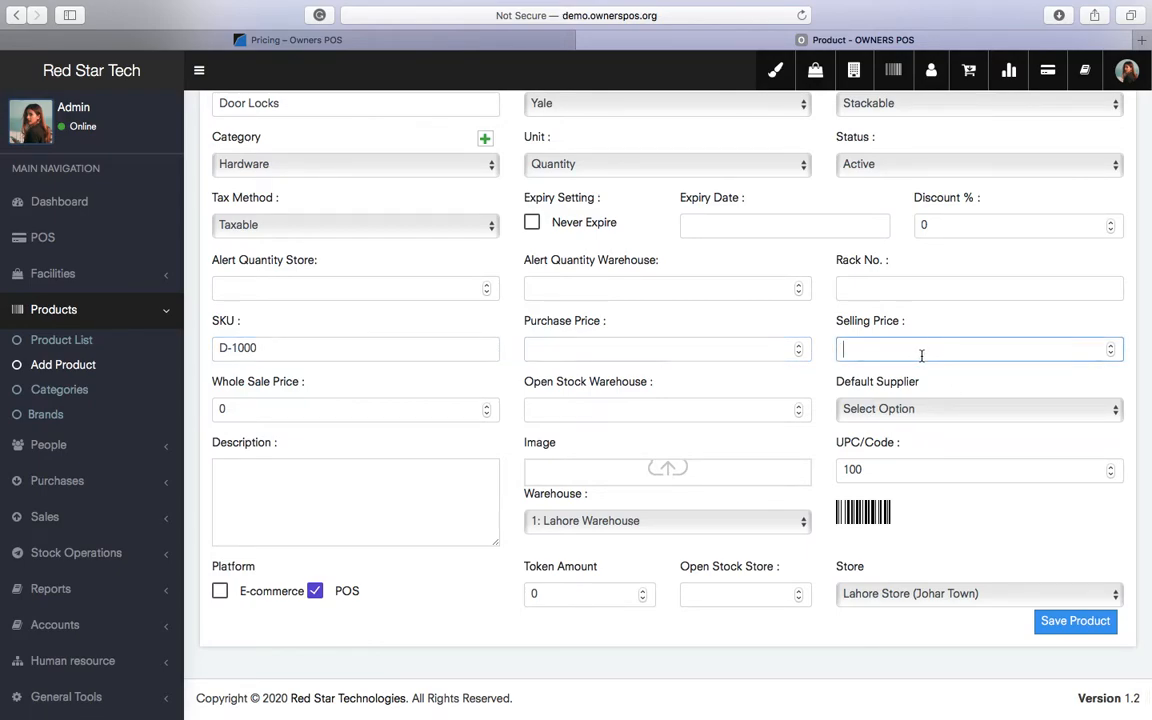
left_click(690, 350)
type("50")
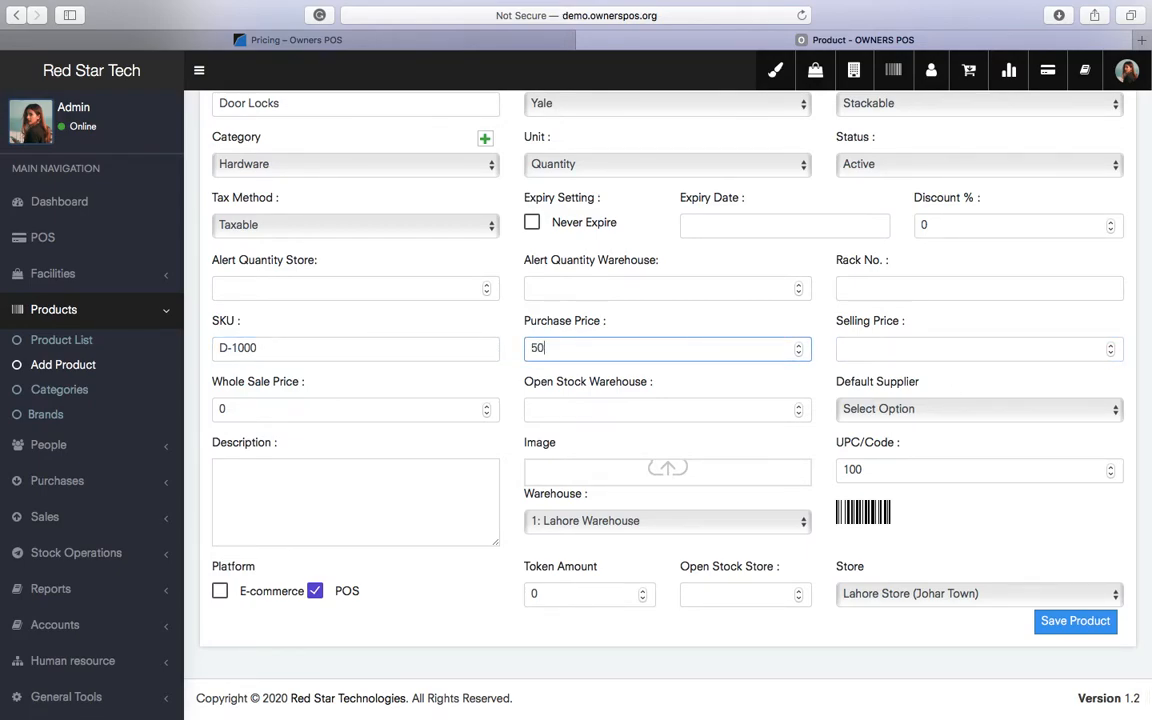
key("Tab")
type("100")
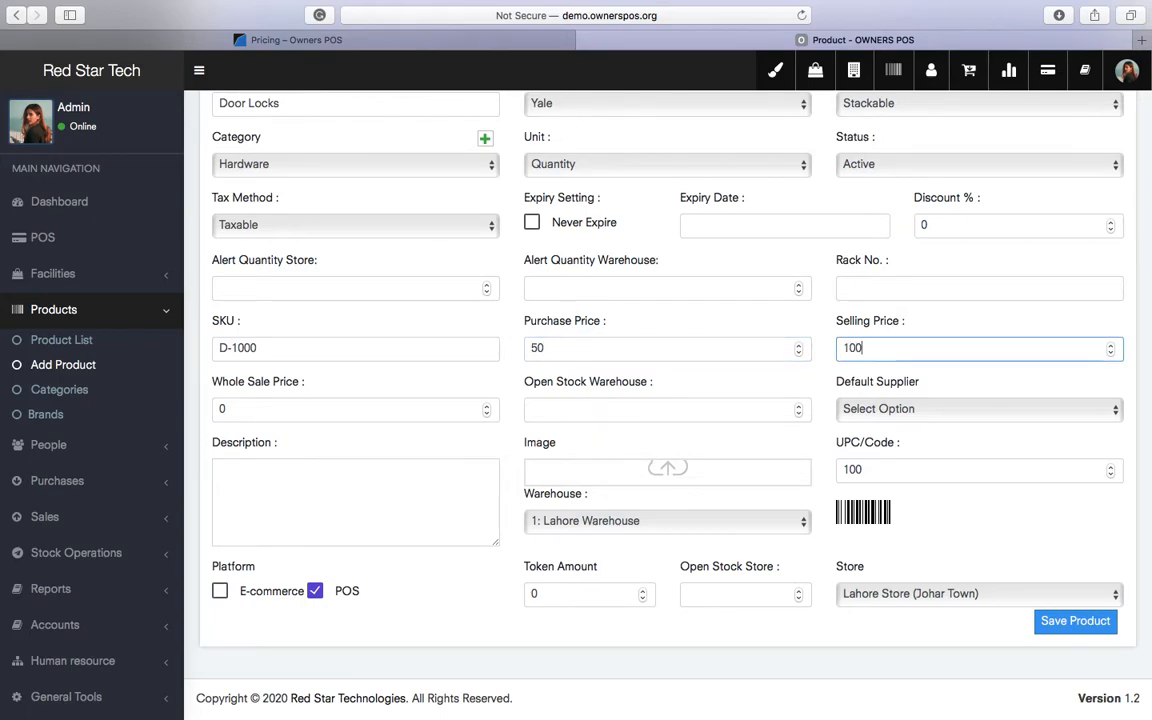
- Attach the white coffee mug photo from Downloads as the Door Locks image
left_click(575, 477)
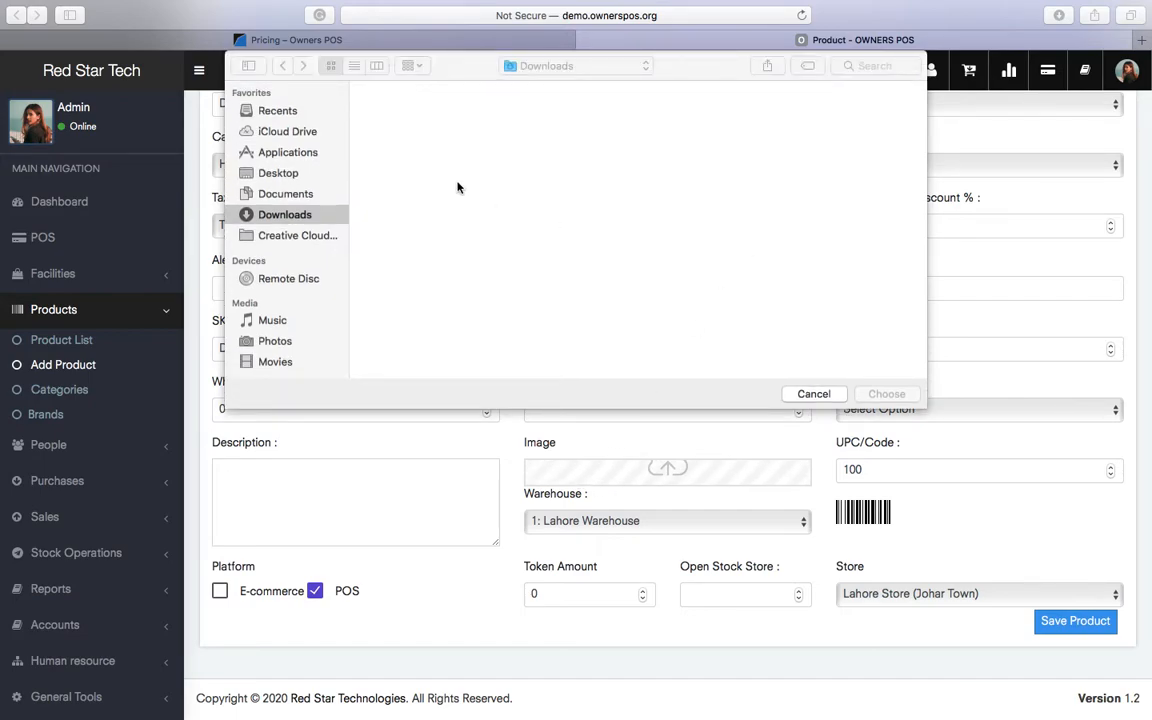
scroll(620, 208, "down", 5)
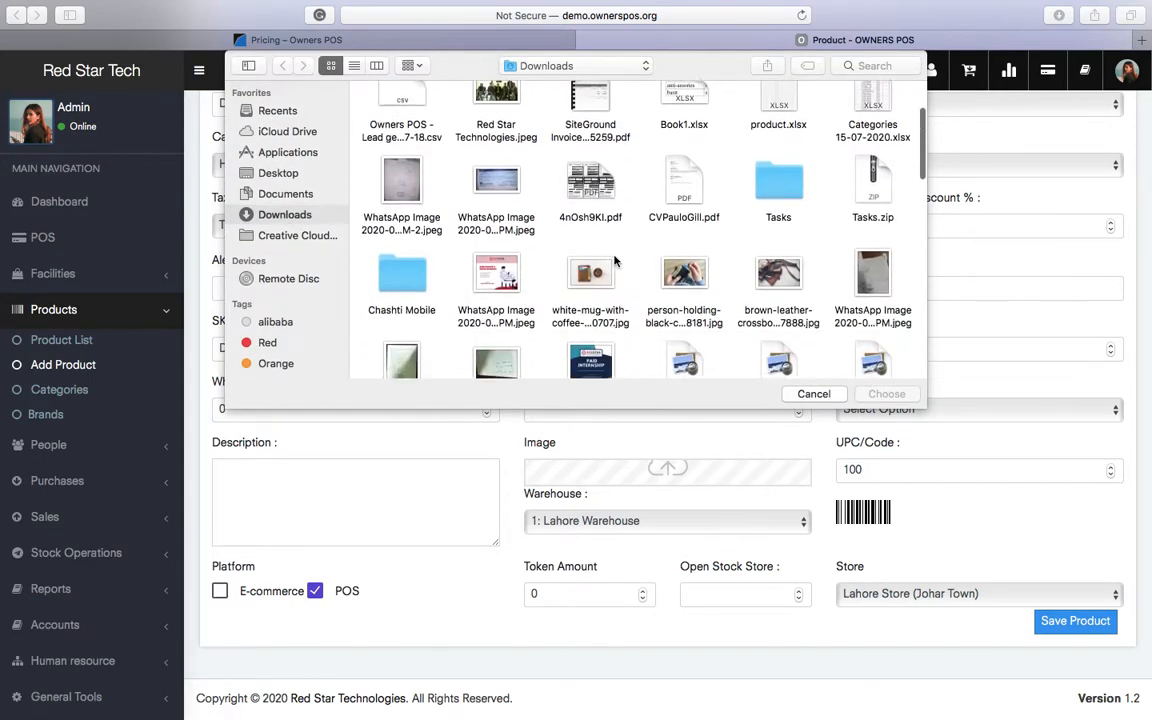
double_click(591, 170)
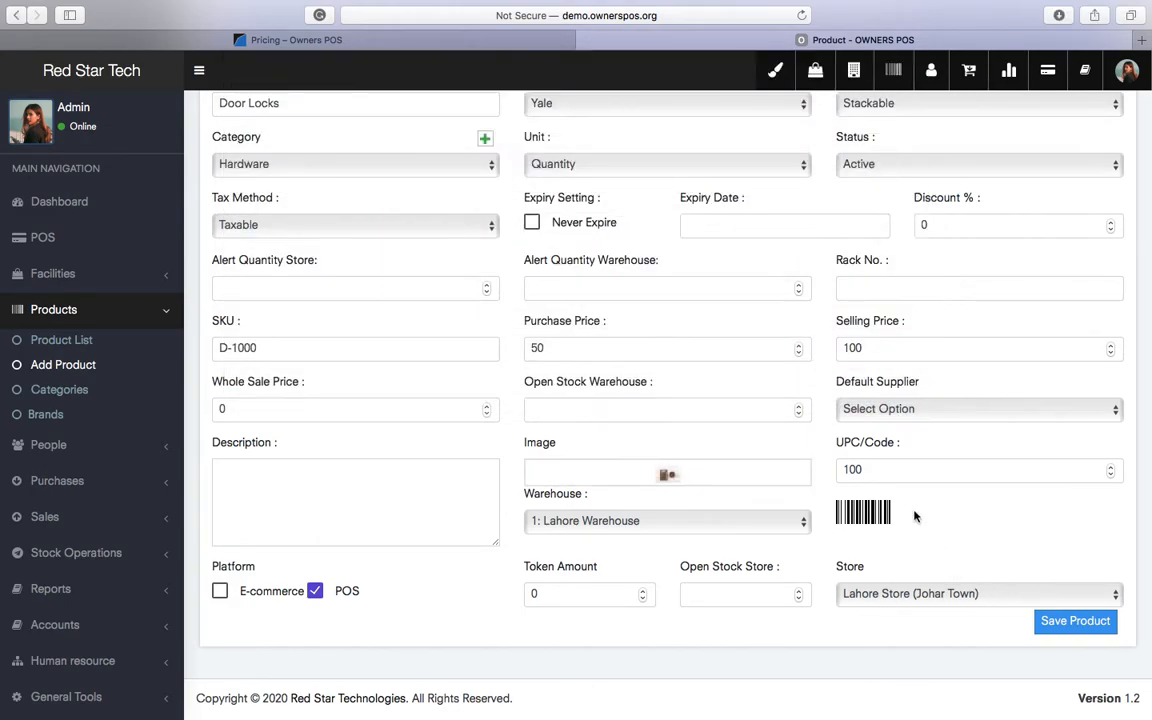
left_click(576, 410)
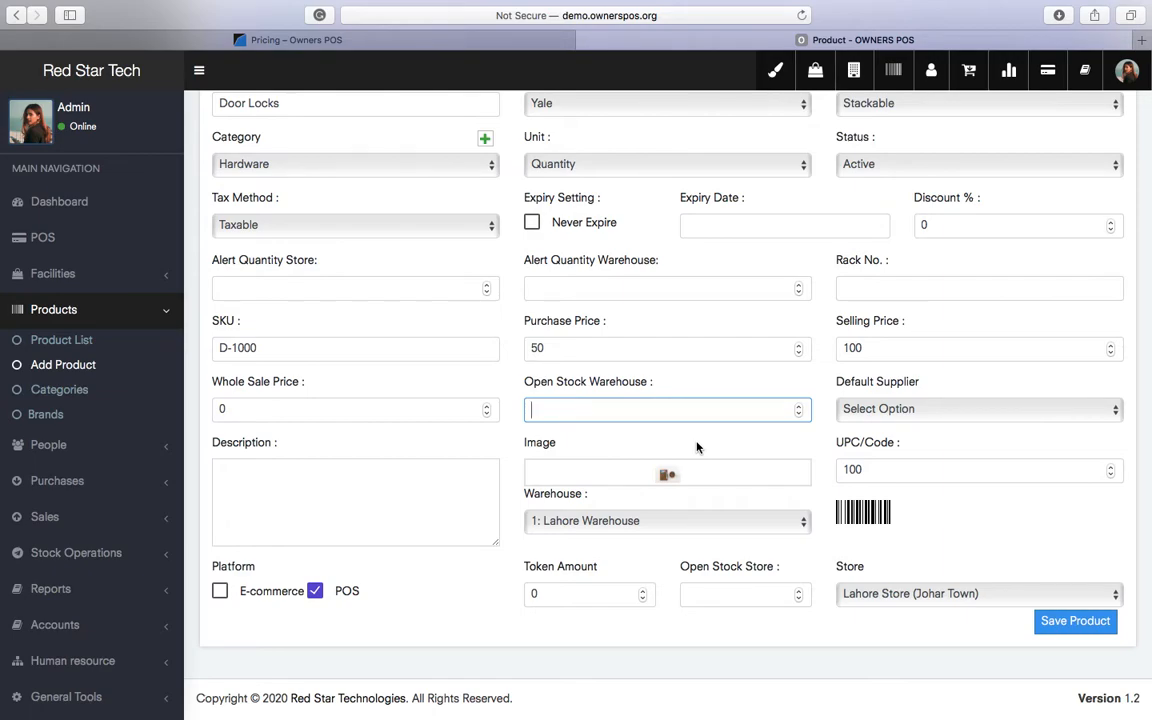
- Set opening stock 50 in Lahore Warehouse and 50 in Lahore Store (Johar Town), then save Door Locks
double_click(626, 390)
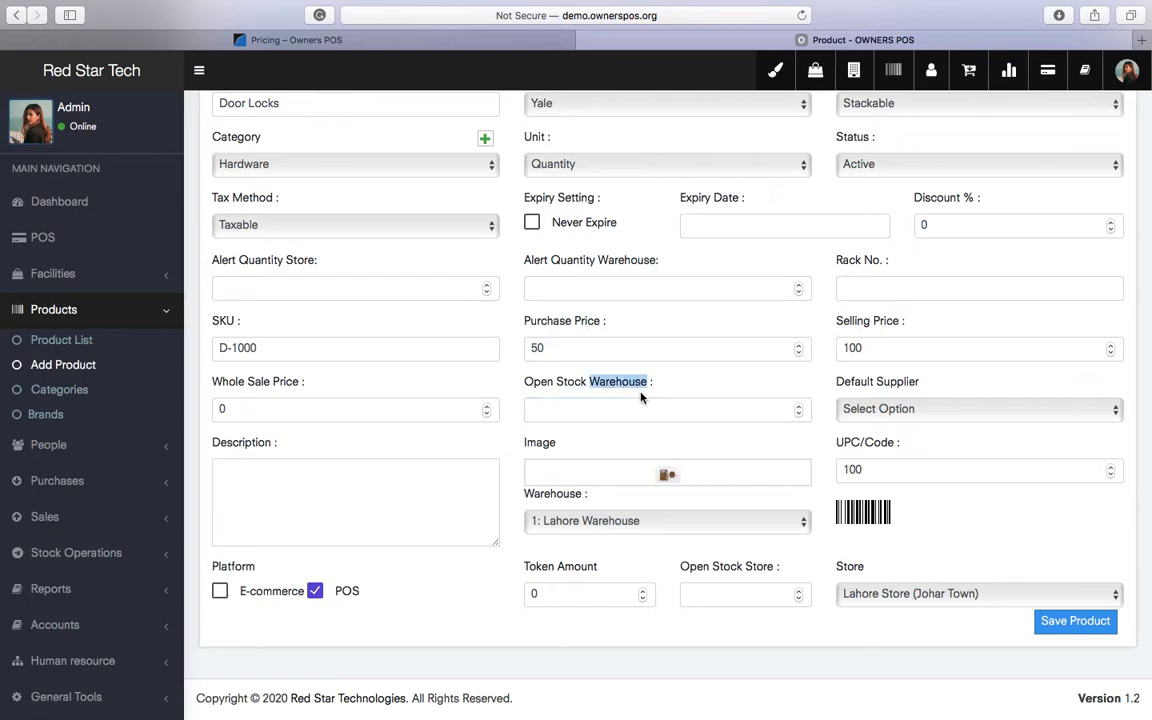
left_click(704, 406)
type("50")
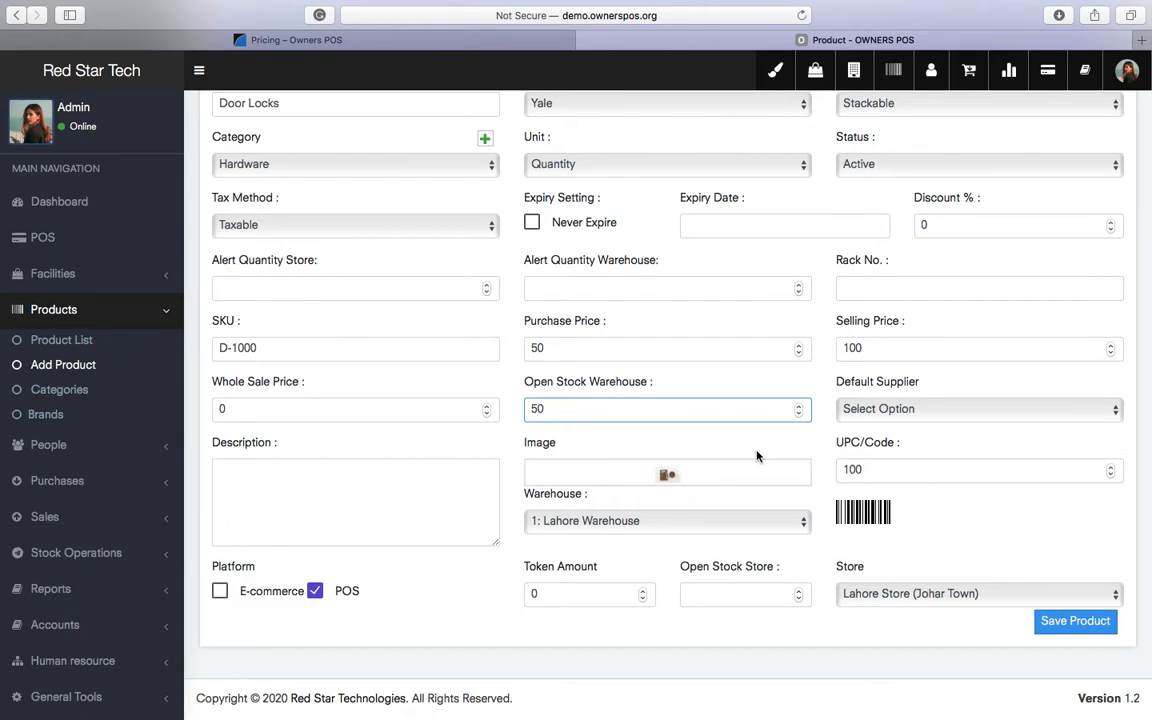
left_click(596, 522)
left_click(619, 523)
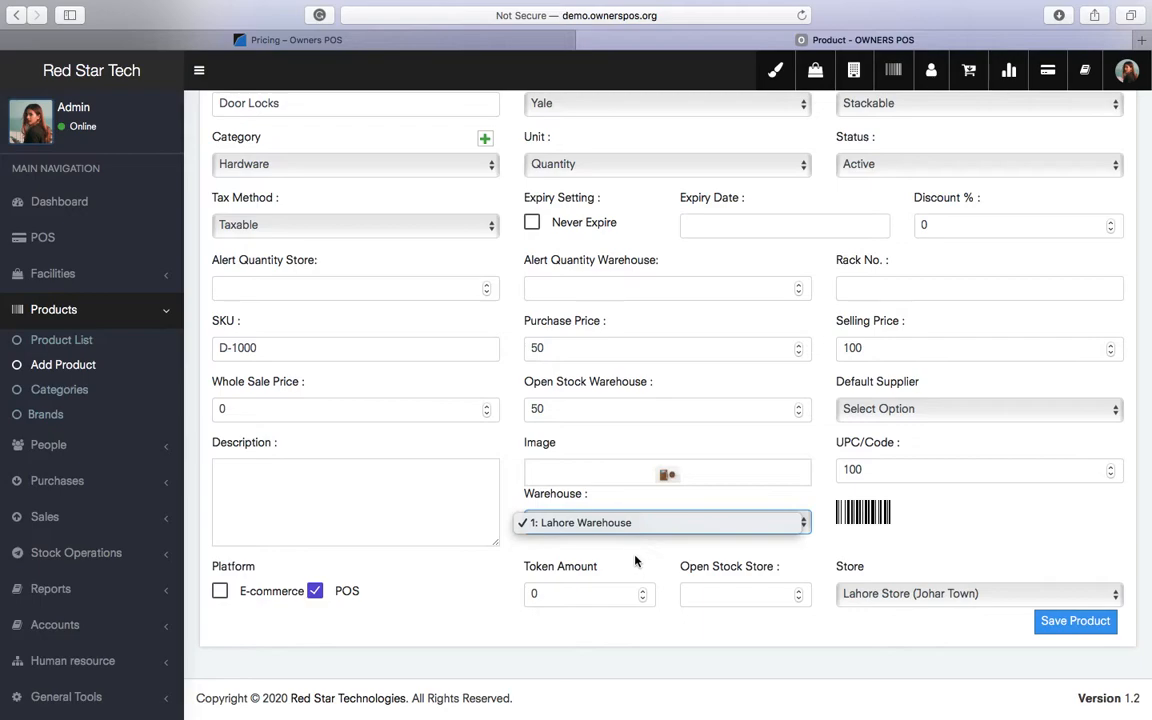
left_click(707, 593)
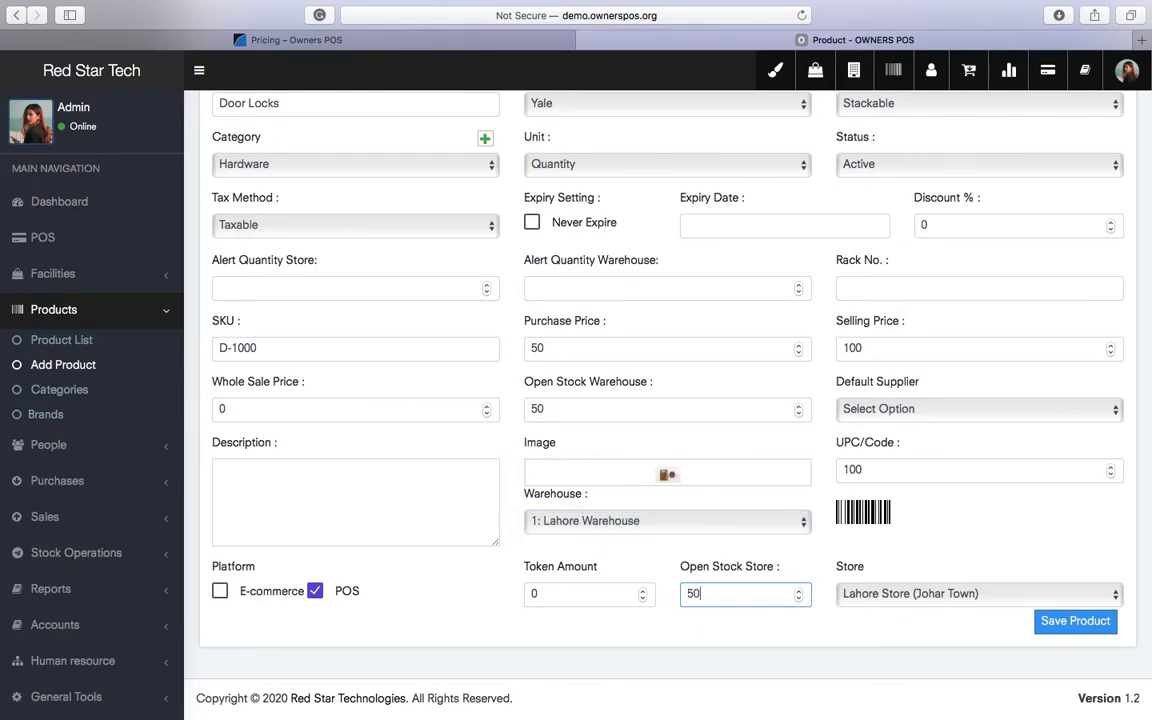
type("50")
left_click(915, 598)
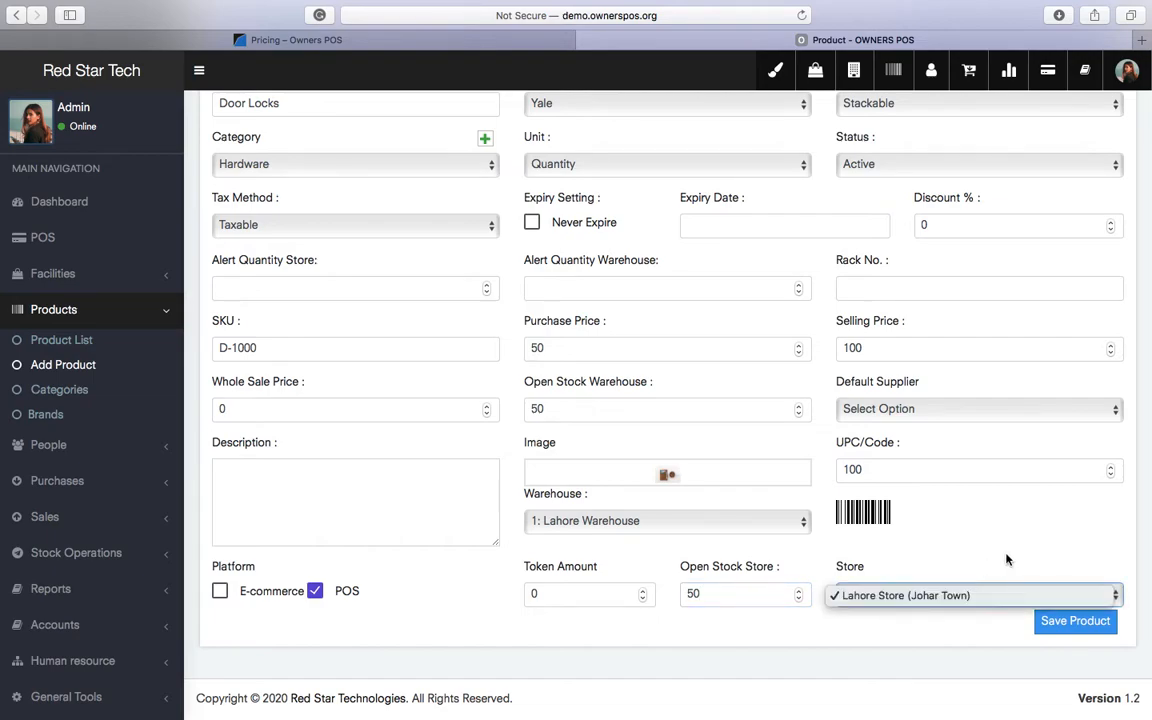
left_click(958, 590)
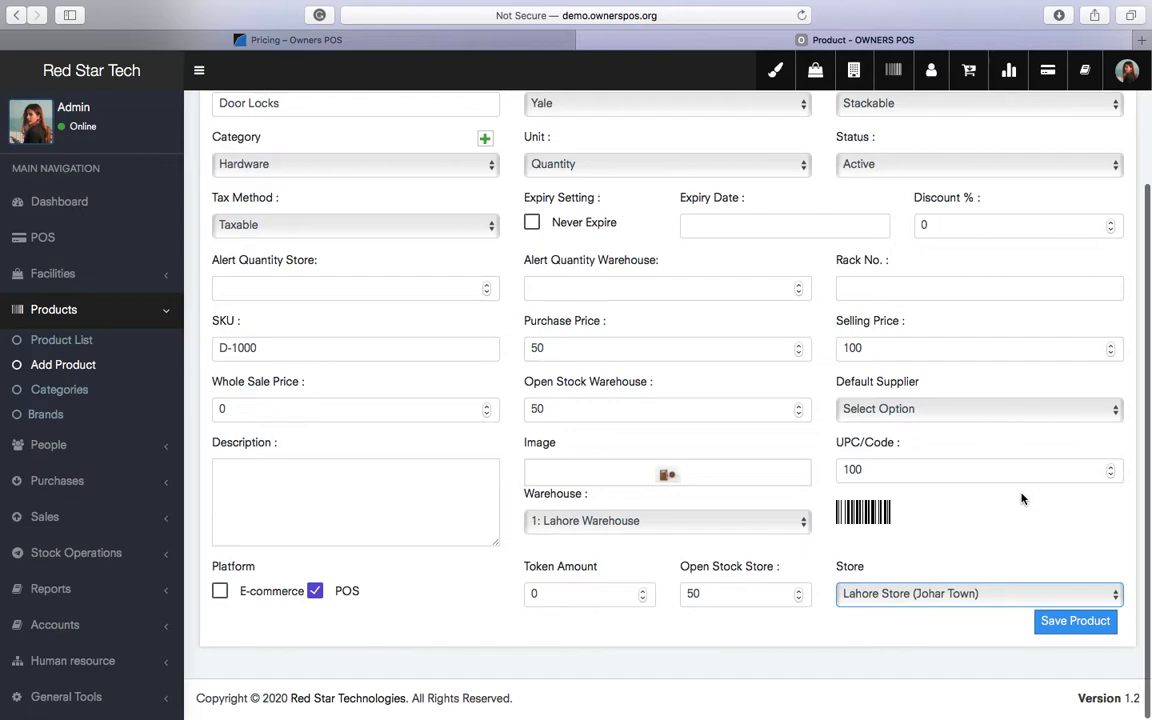
left_click(1075, 621)
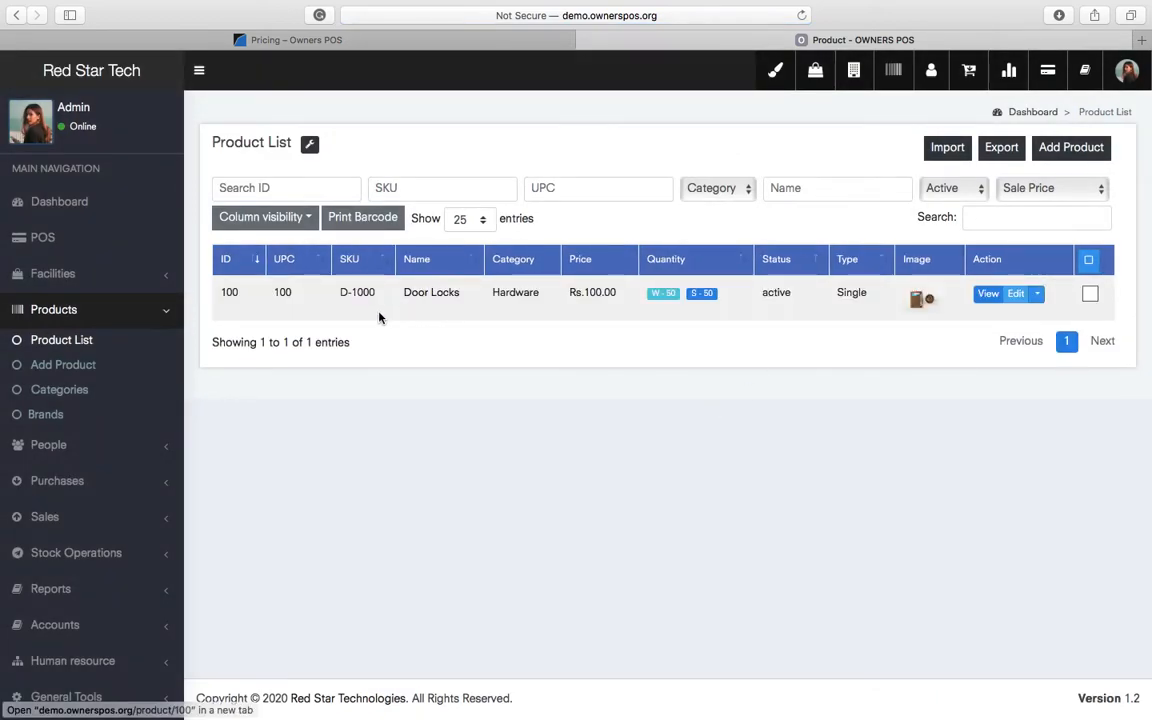
- Point out Door Locks' new SKU D-1000 and UPC 100 in the product list
double_click(363, 291)
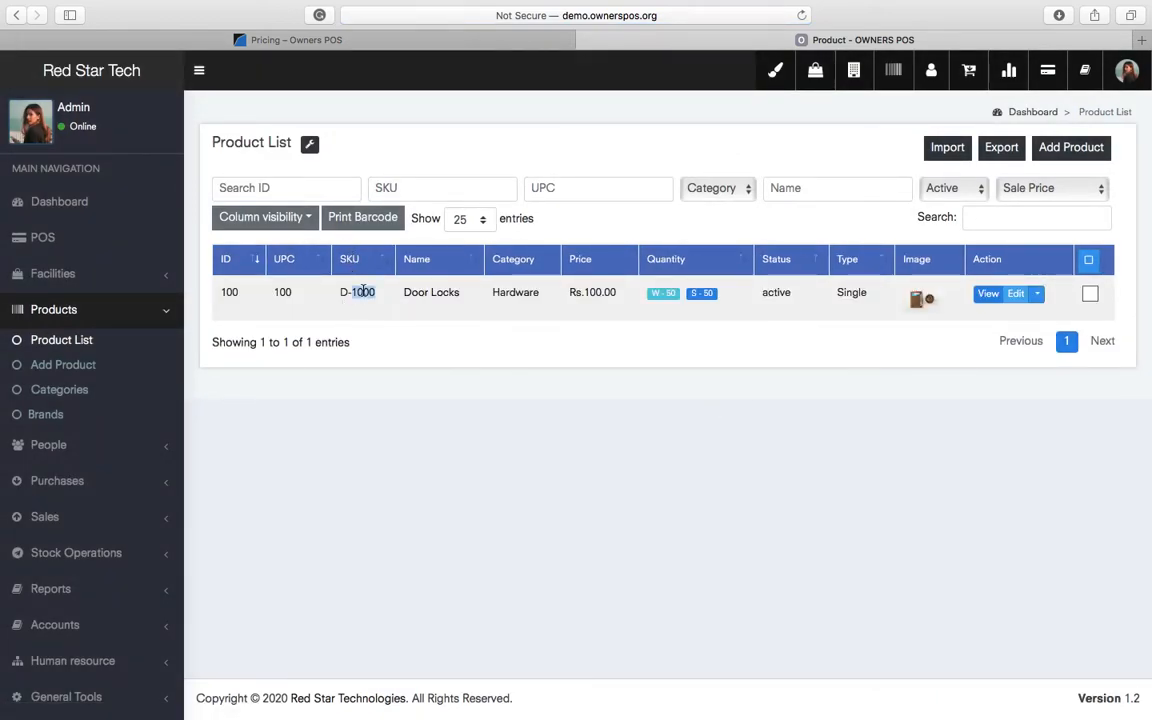
double_click(282, 291)
left_click(617, 429)
- Review Door Locks stock stats: 50 in the warehouse and 50 in Lahore Store
left_click(702, 293)
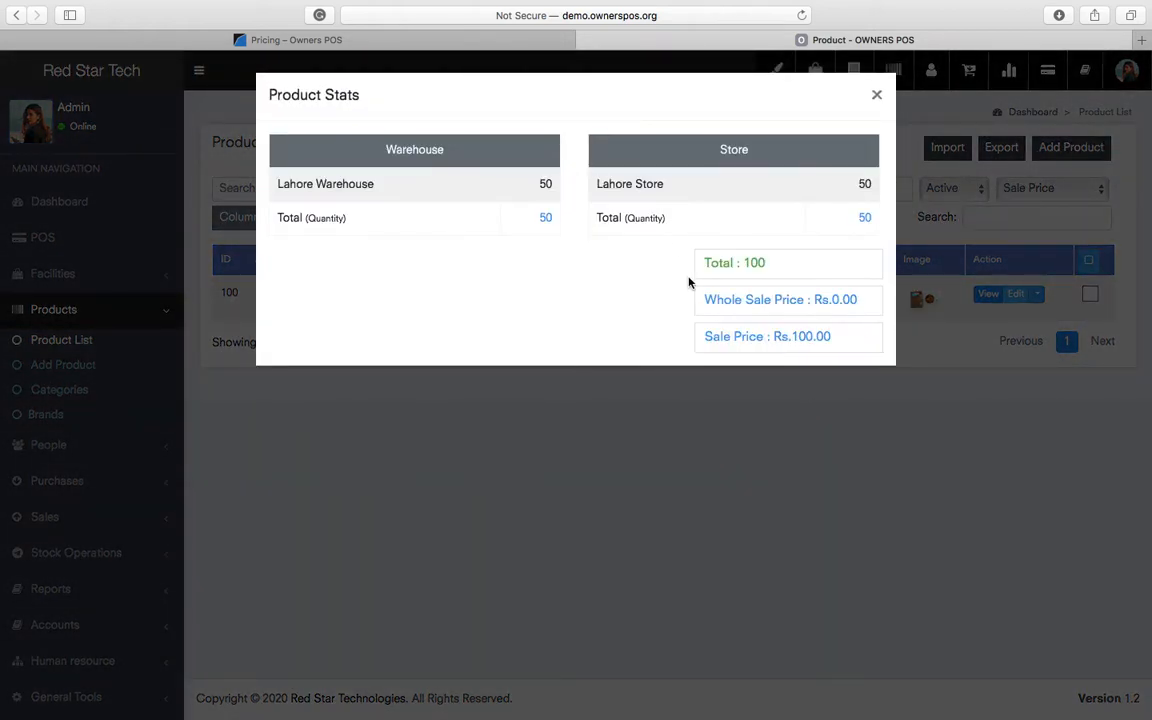
double_click(650, 184)
left_click(364, 187)
left_click(880, 96)
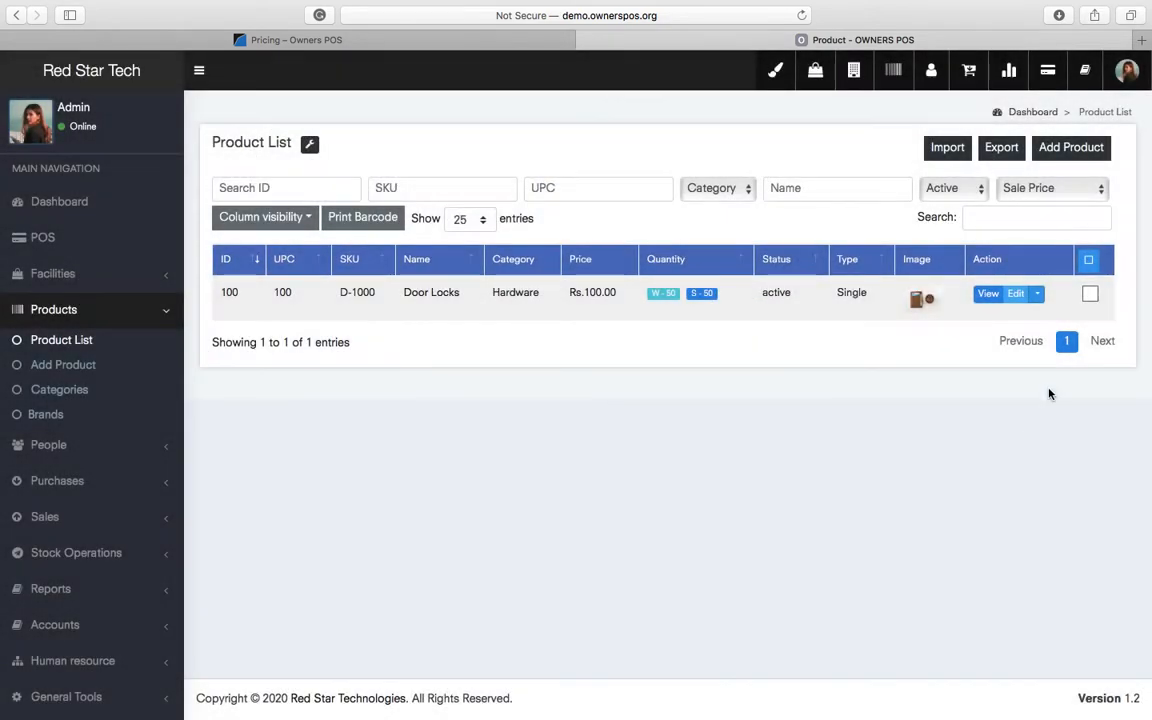
left_click(1037, 293)
- Add 50 opening stock of Door Locks to Lahore Store (Johar Town)
left_click(1043, 238)
left_click(462, 170)
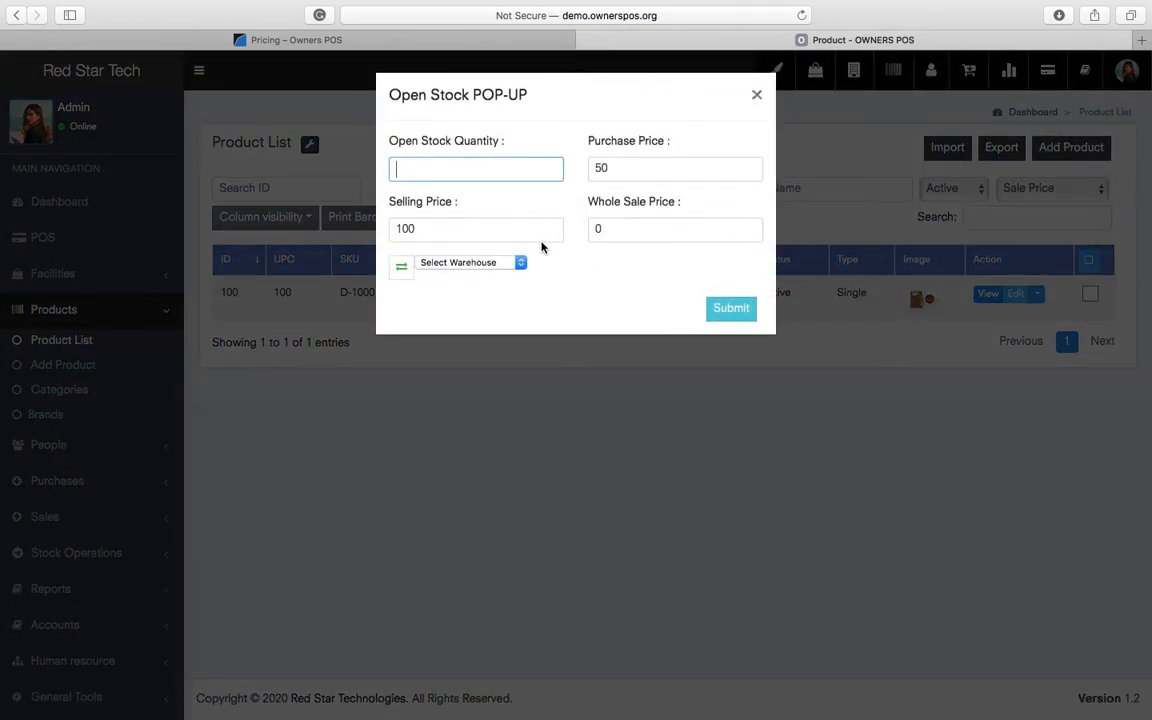
type("50")
left_click(401, 266)
left_click(447, 264)
left_click(447, 276)
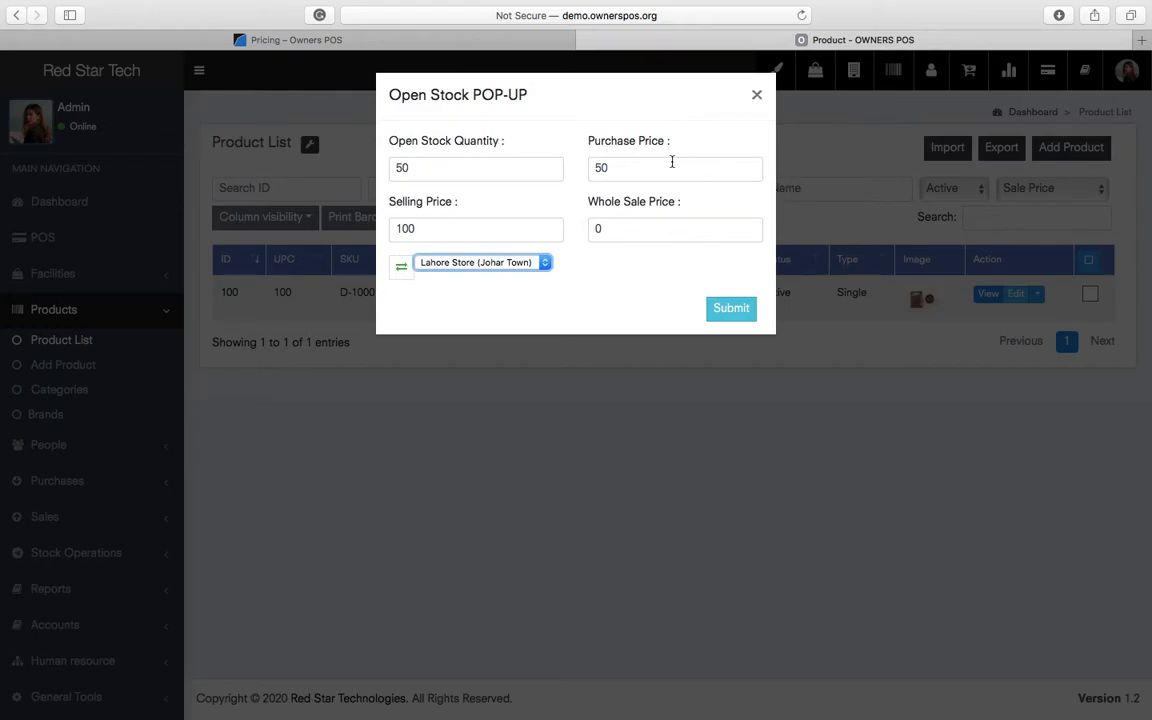
left_click(724, 311)
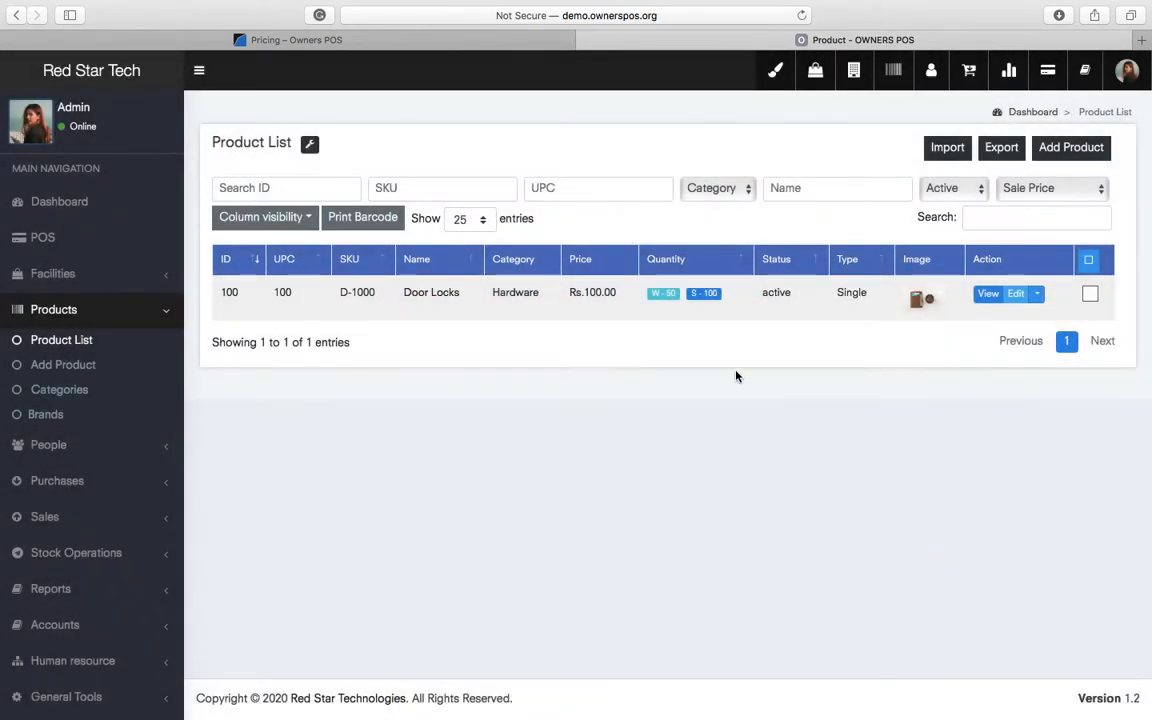
- Confirm the stock stats now show 100 Door Locks in Lahore Store
left_click(700, 294)
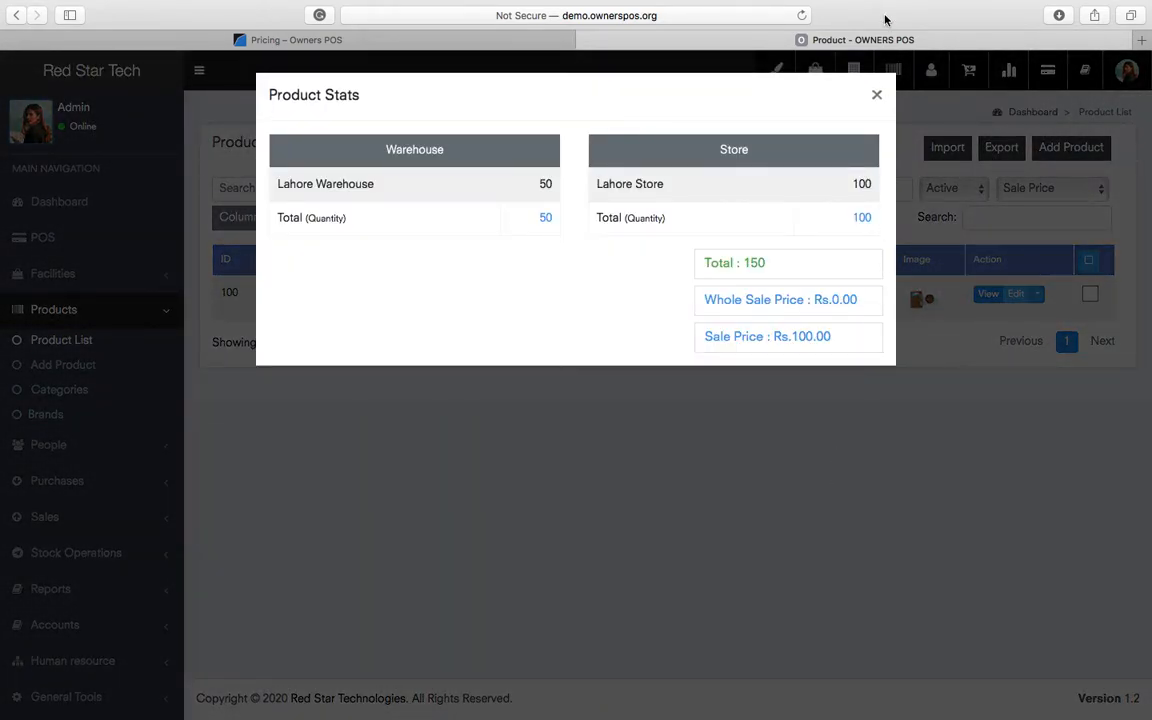
double_click(861, 185)
left_click(876, 95)
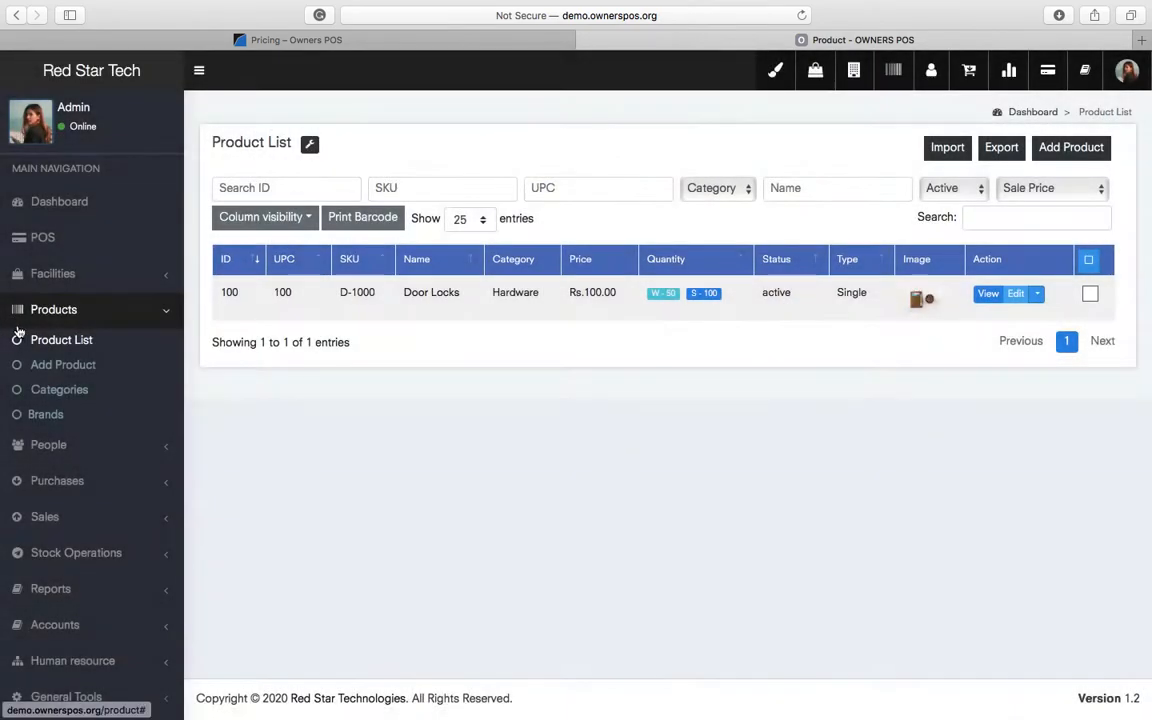
- Review the Dashboard's Rs.7,500.00 total and Open Stock purchases, plus its charts and panels
left_click(55, 201)
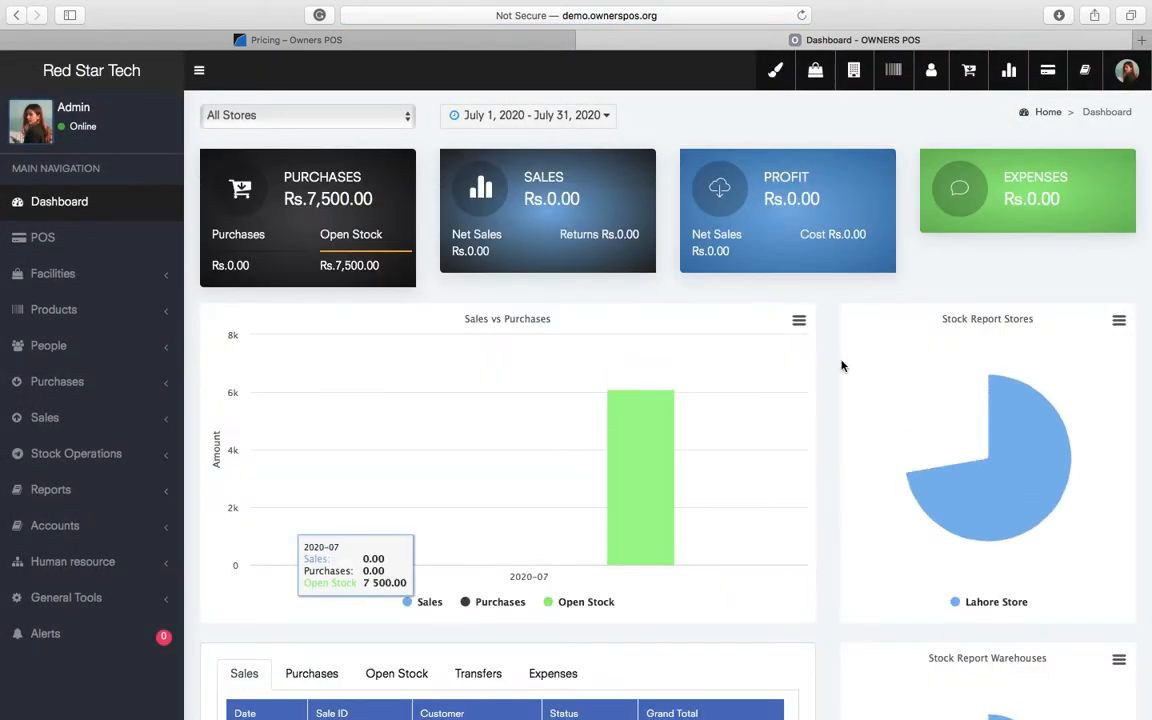
double_click(336, 198)
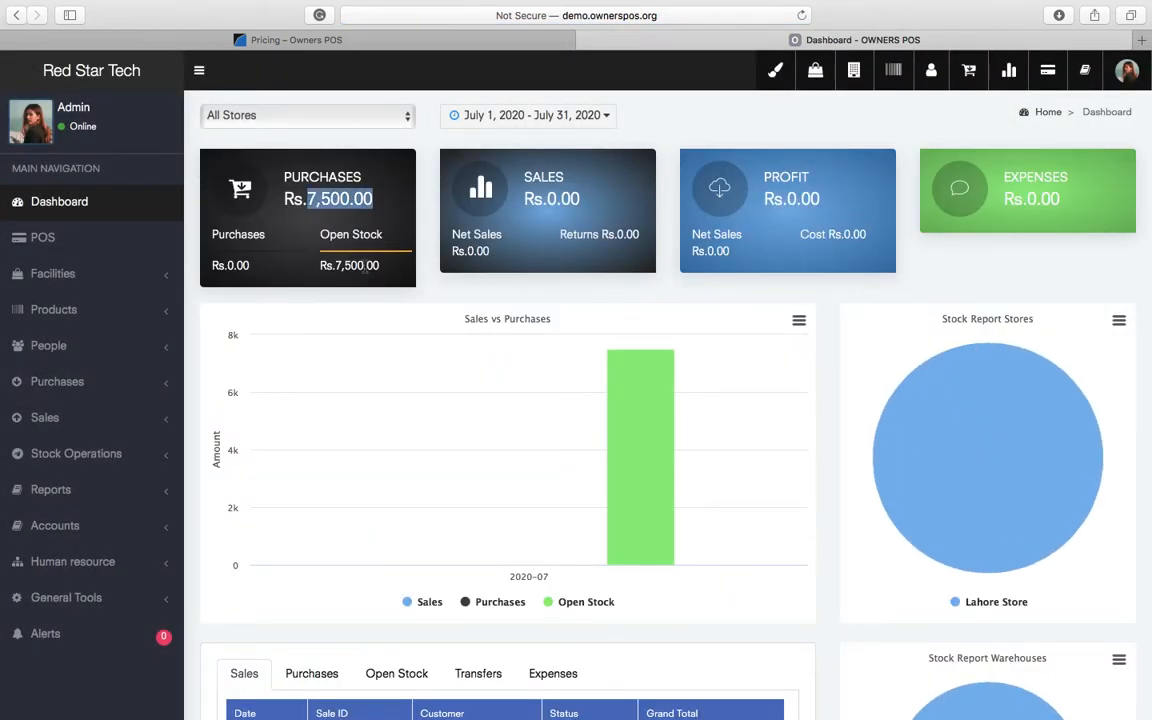
double_click(357, 265)
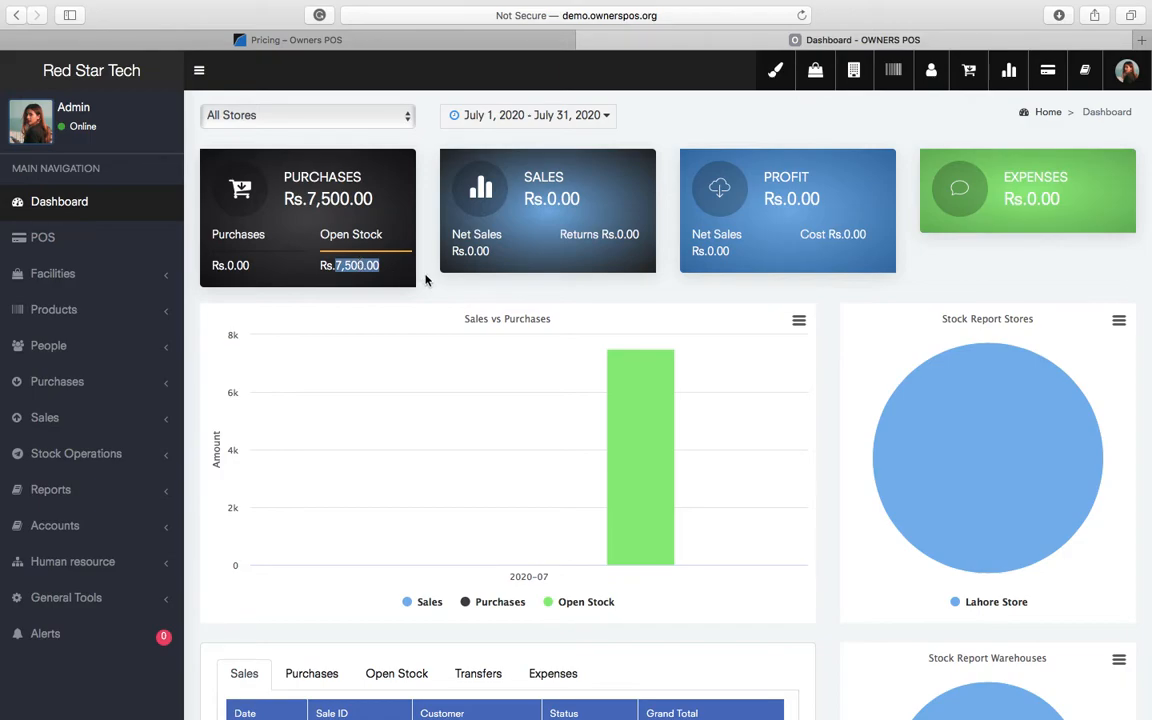
scroll(686, 660, "down", 3)
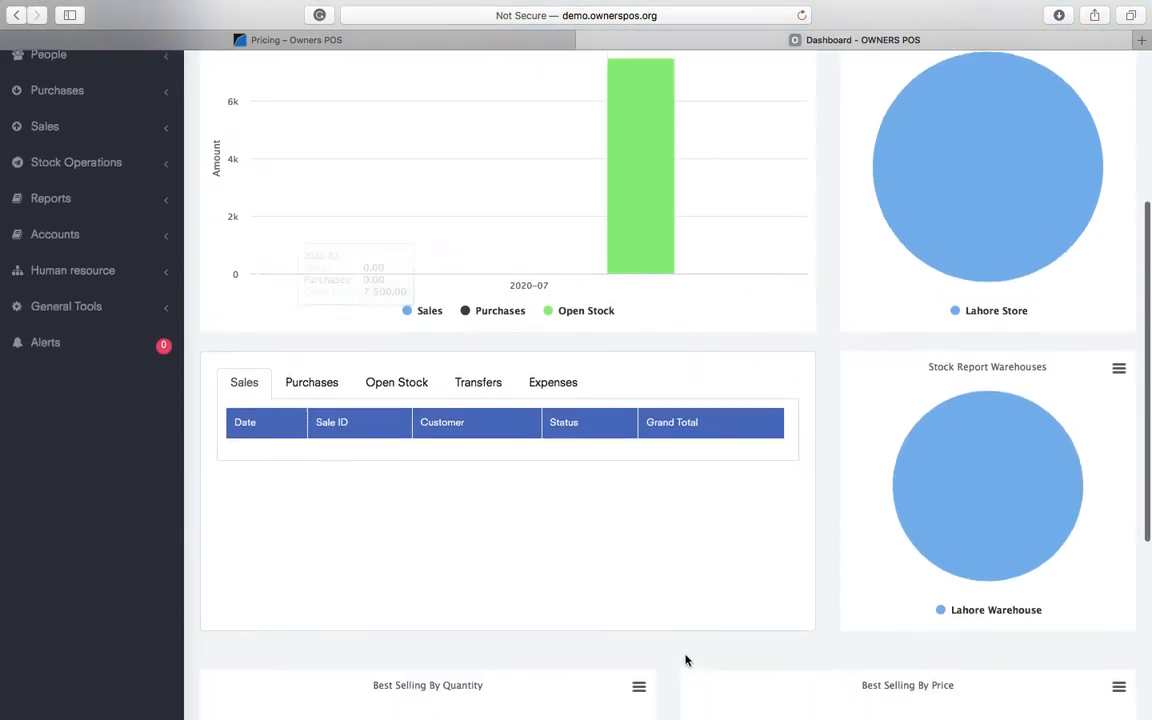
scroll(686, 660, "up", 2)
mouse_move(1049, 438)
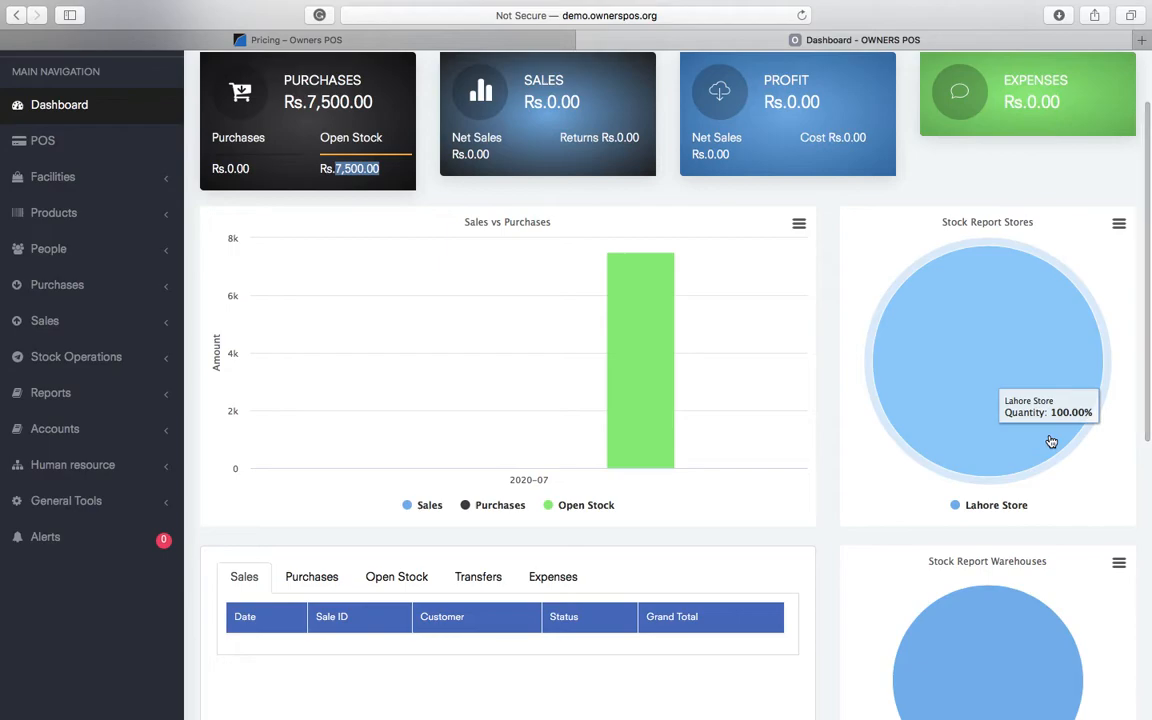
scroll(1052, 450, "down", 5)
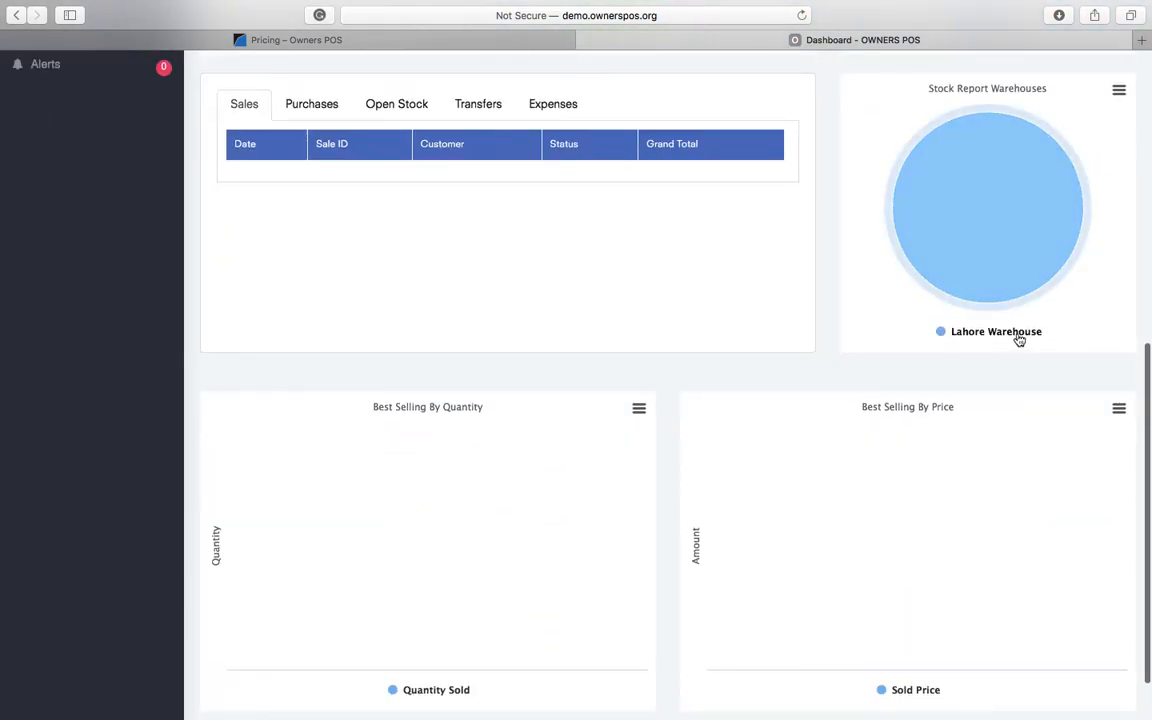
scroll(1057, 332, "up", 6)
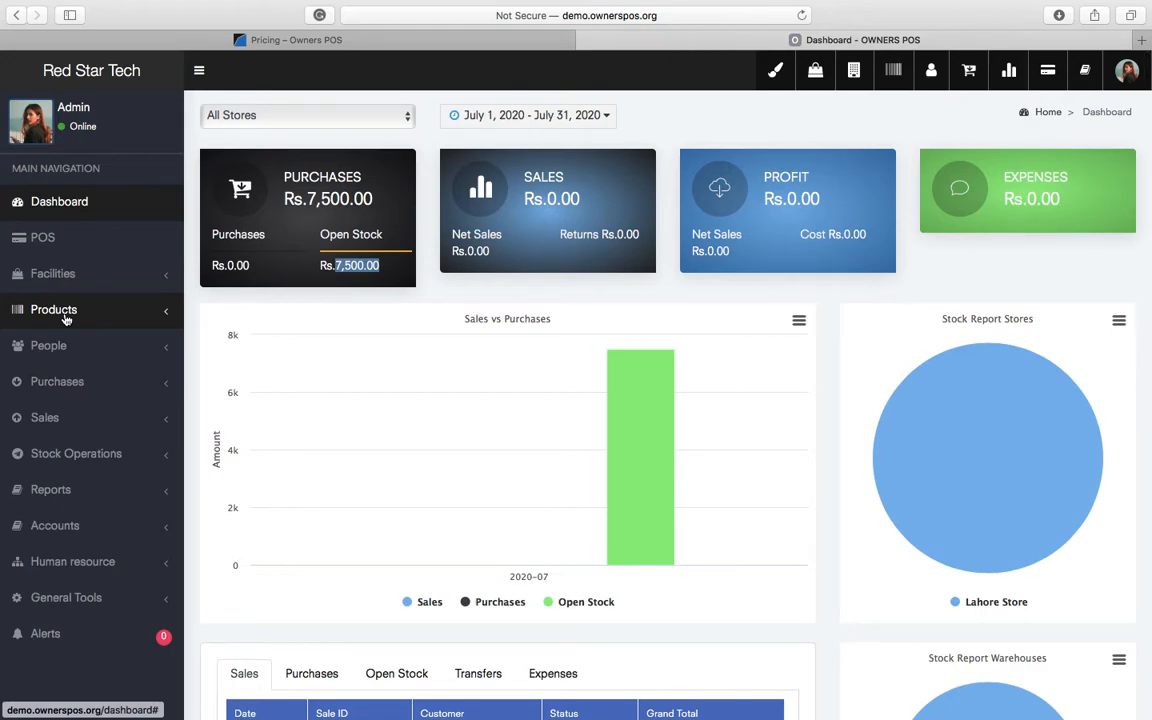
- Visit the Add Purchase form, then the Supplier List showing only Default Supplier
left_click(68, 384)
left_click(92, 437)
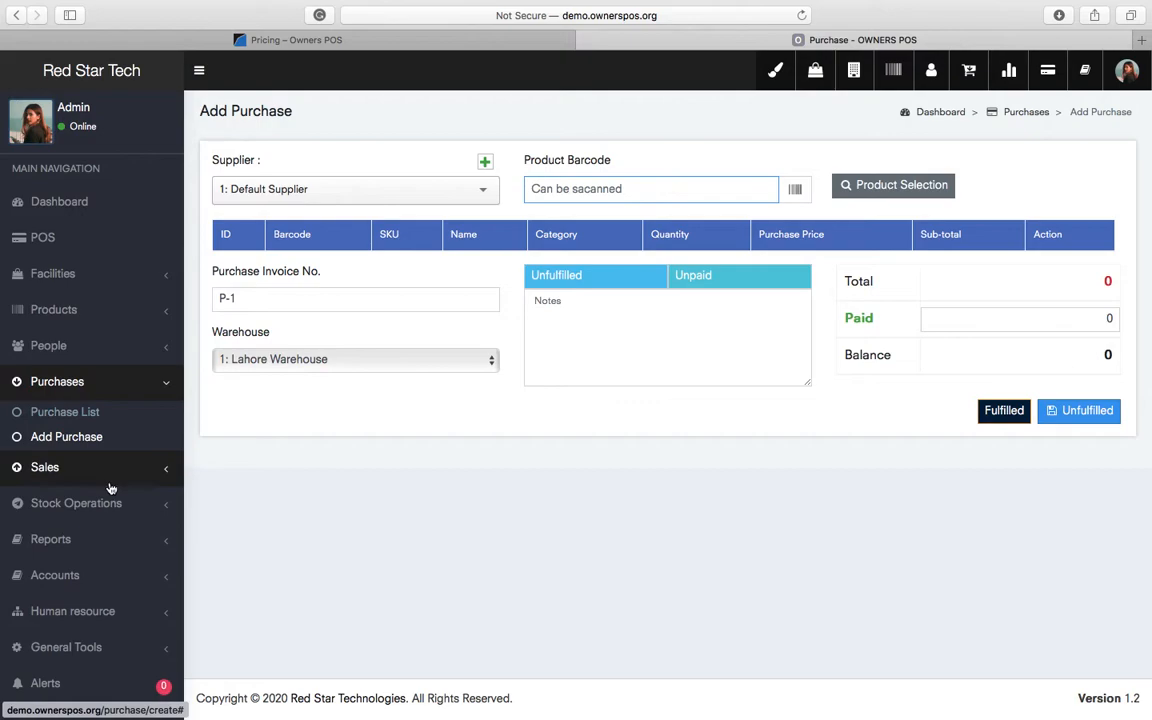
left_click(98, 345)
left_click(70, 401)
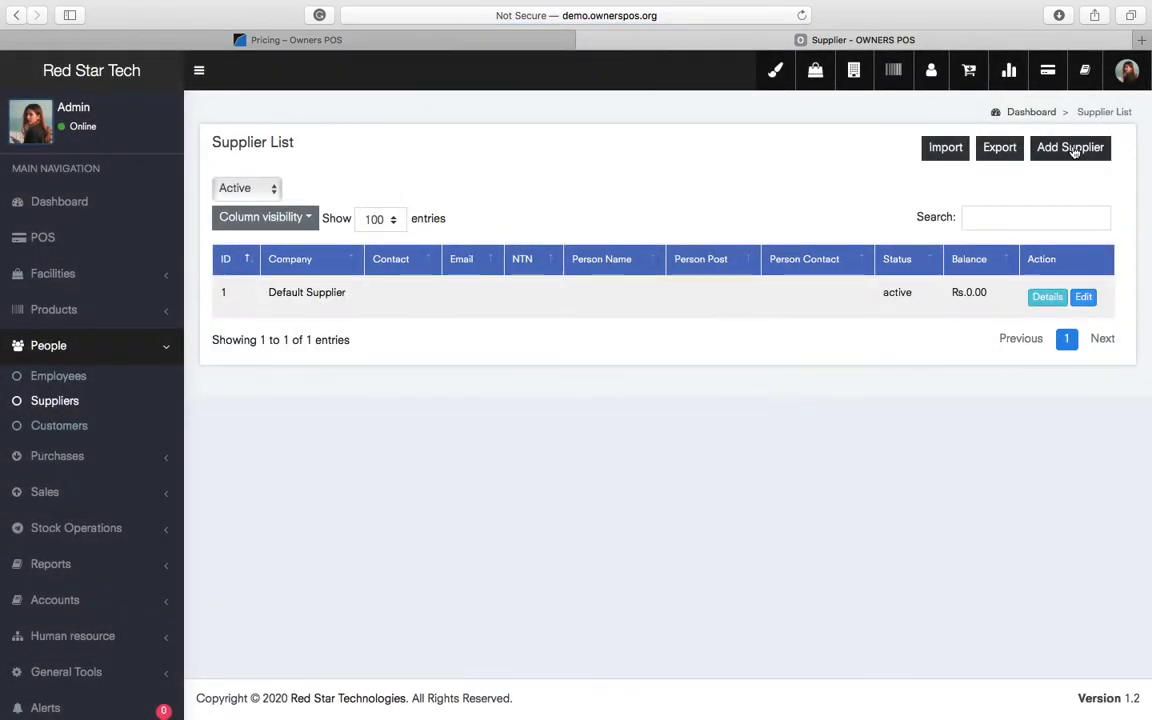
- Rename Default Supplier to Ali Supplier, enter the contact person's name, and save
left_click(1071, 148)
left_click(876, 95)
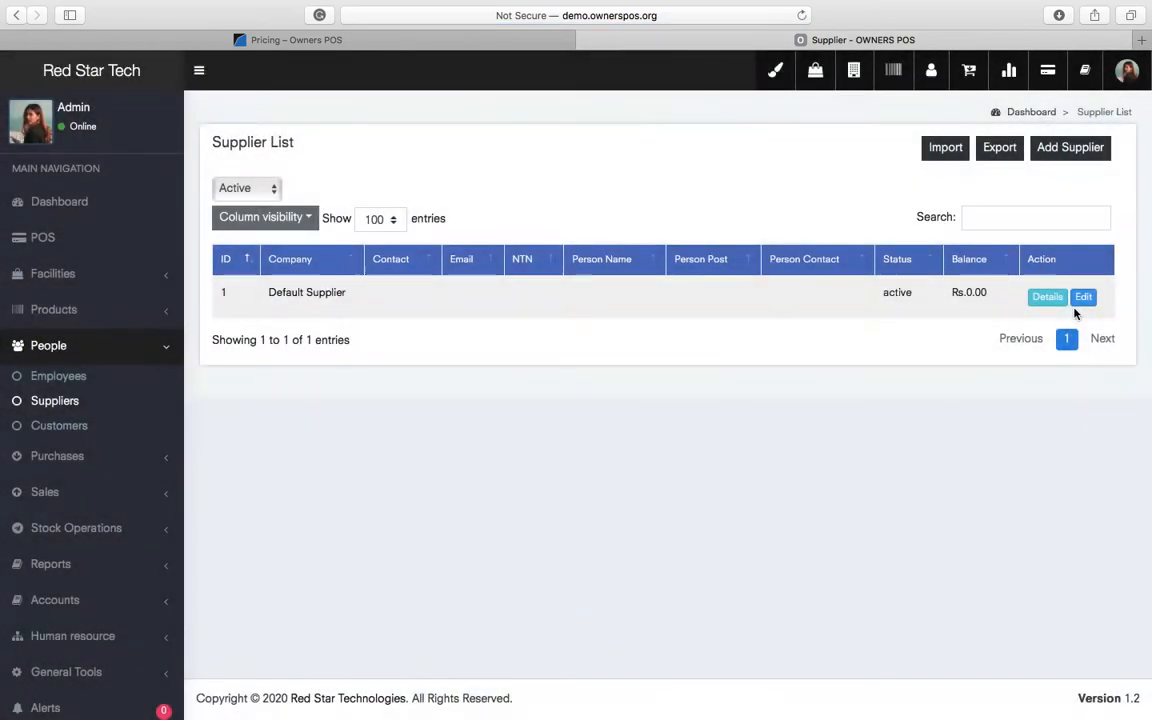
left_click(1085, 298)
left_click(387, 174)
key("super+a")
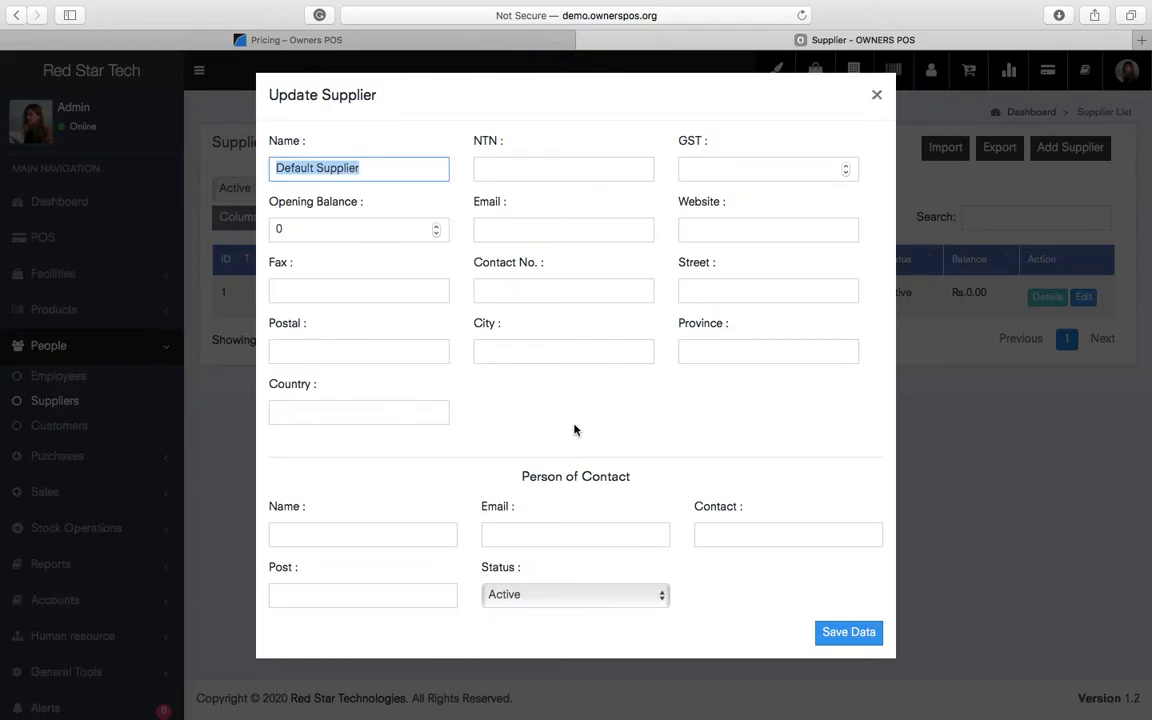
type("AL")
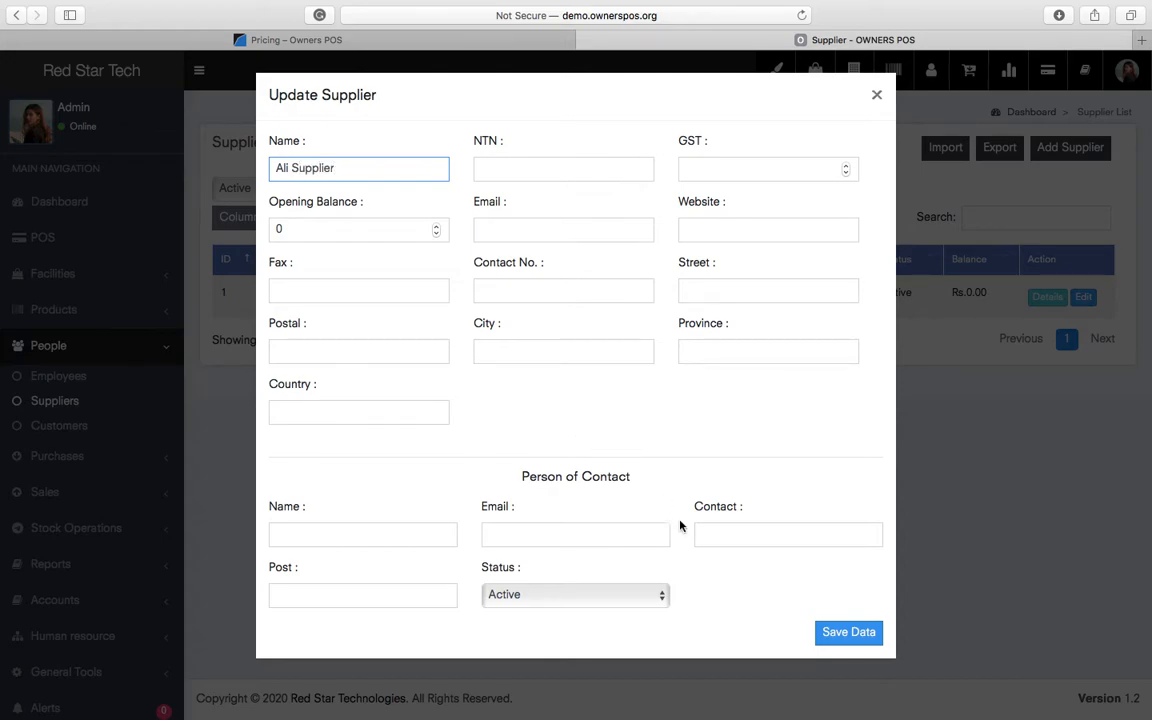
left_click(513, 168)
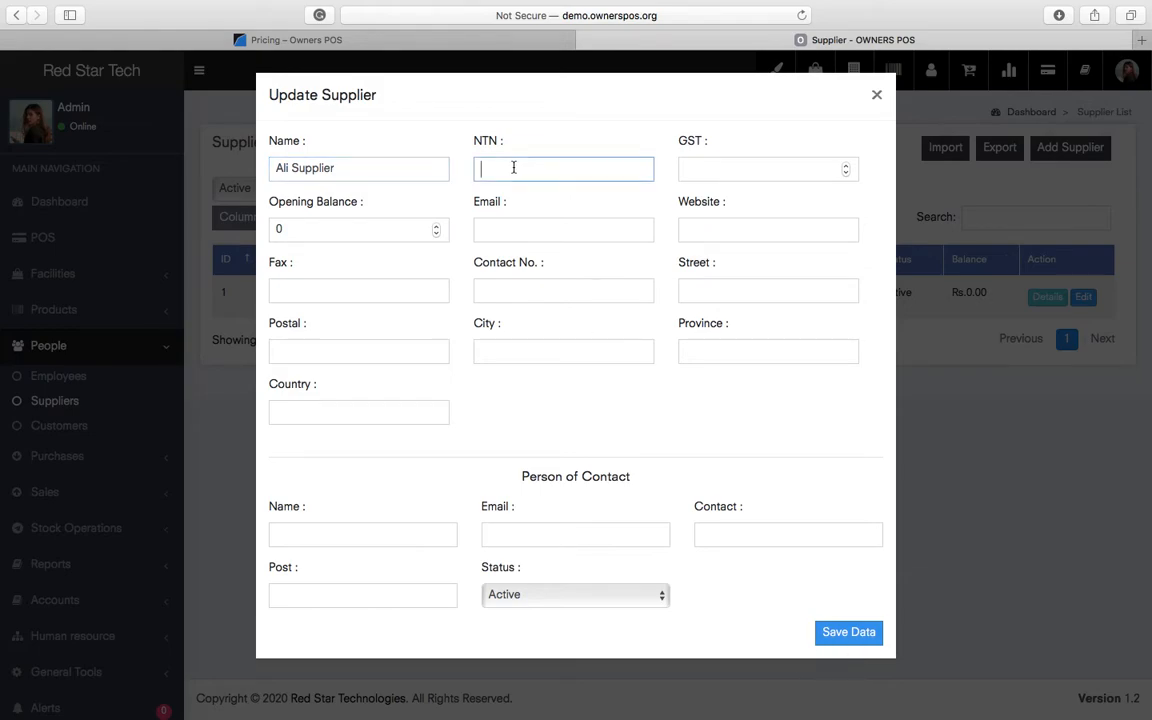
left_click(516, 231)
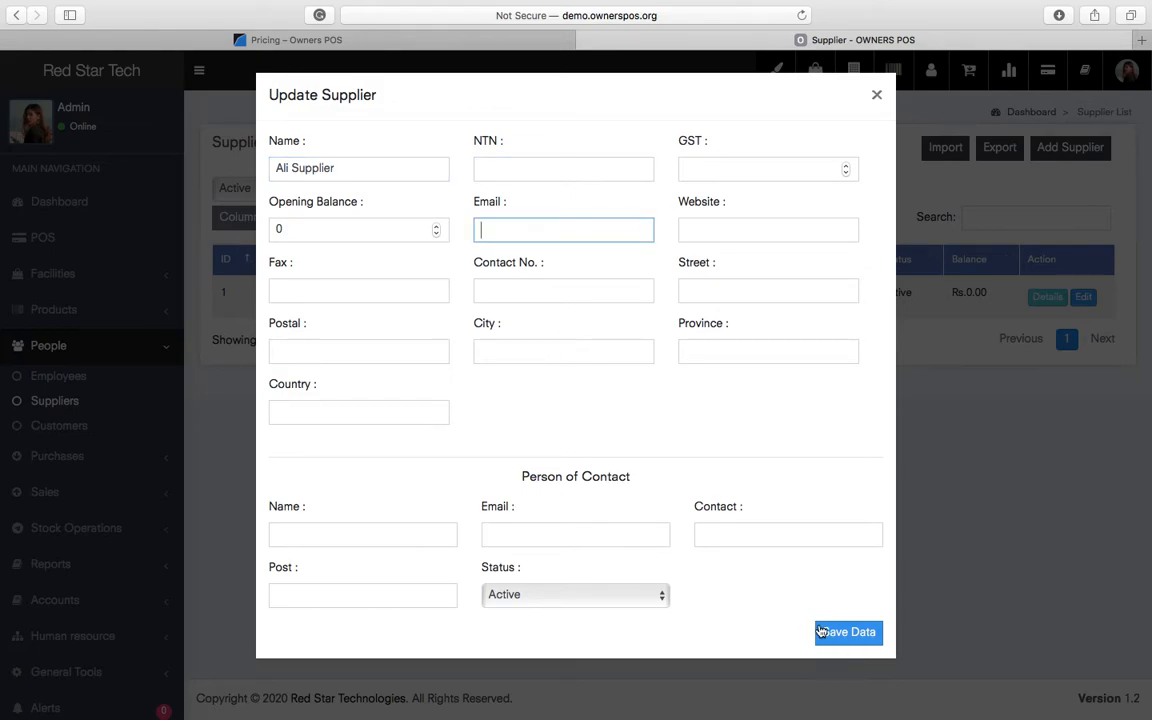
left_click(329, 536)
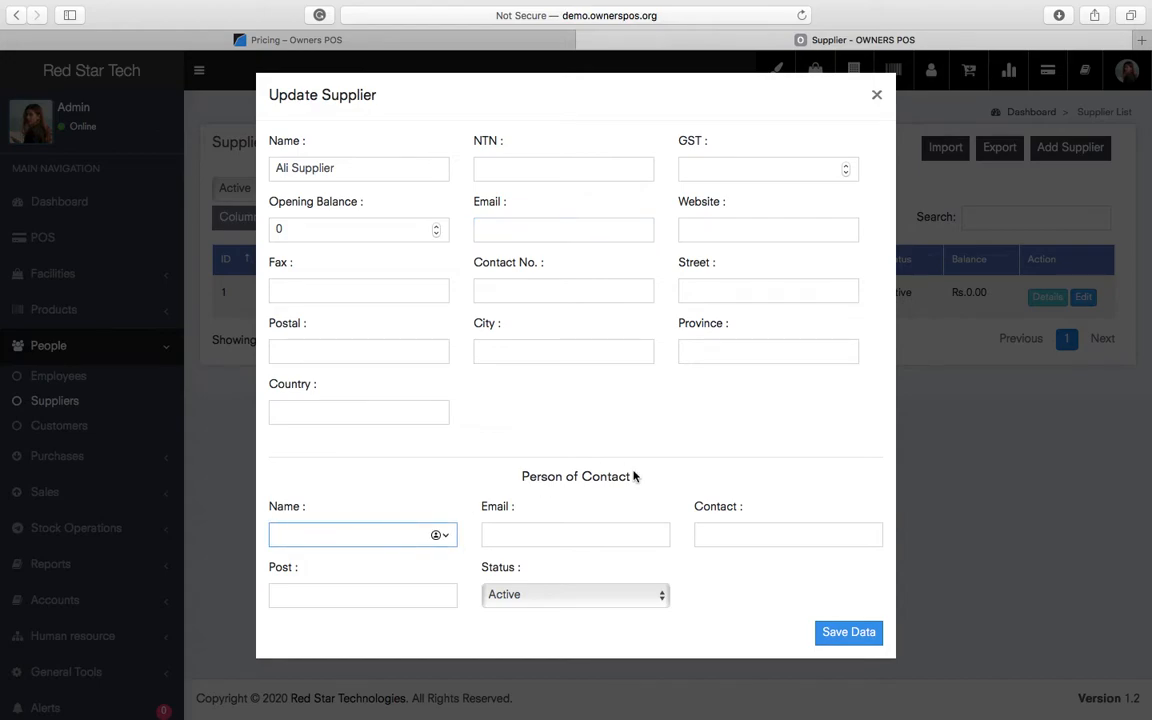
type("ALi")
left_click(853, 636)
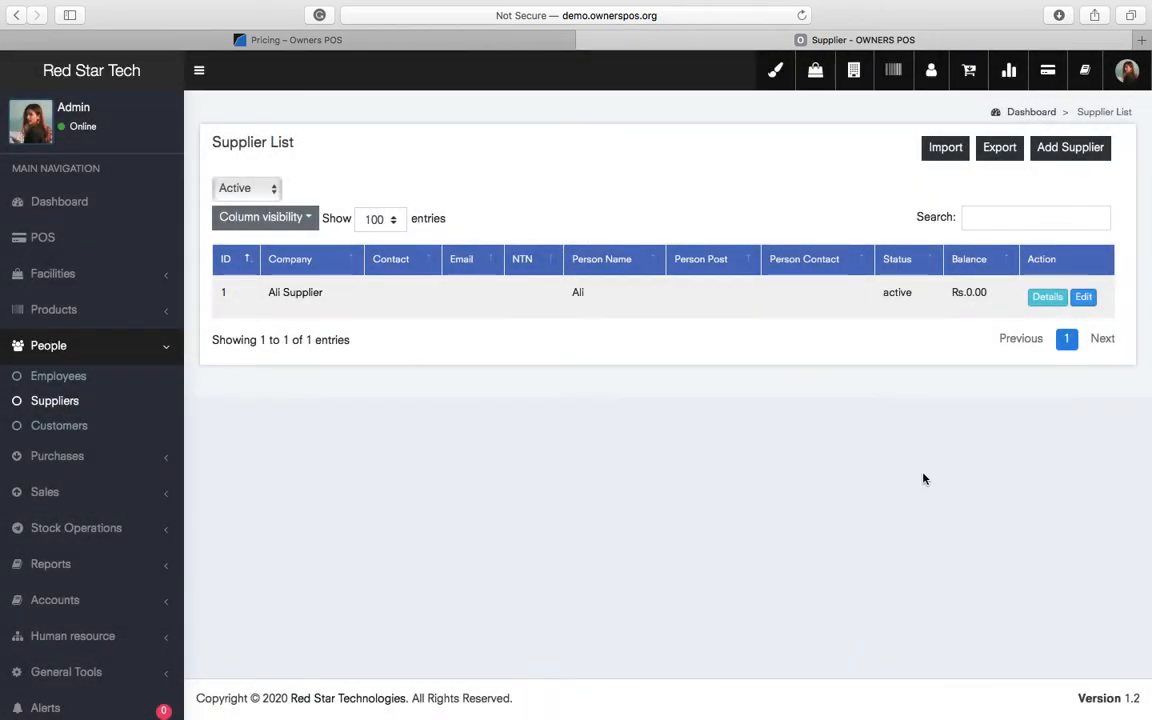
- Open Ali Supplier's details and view the Make Payment and empty Purchase History tabs
left_click(1046, 297)
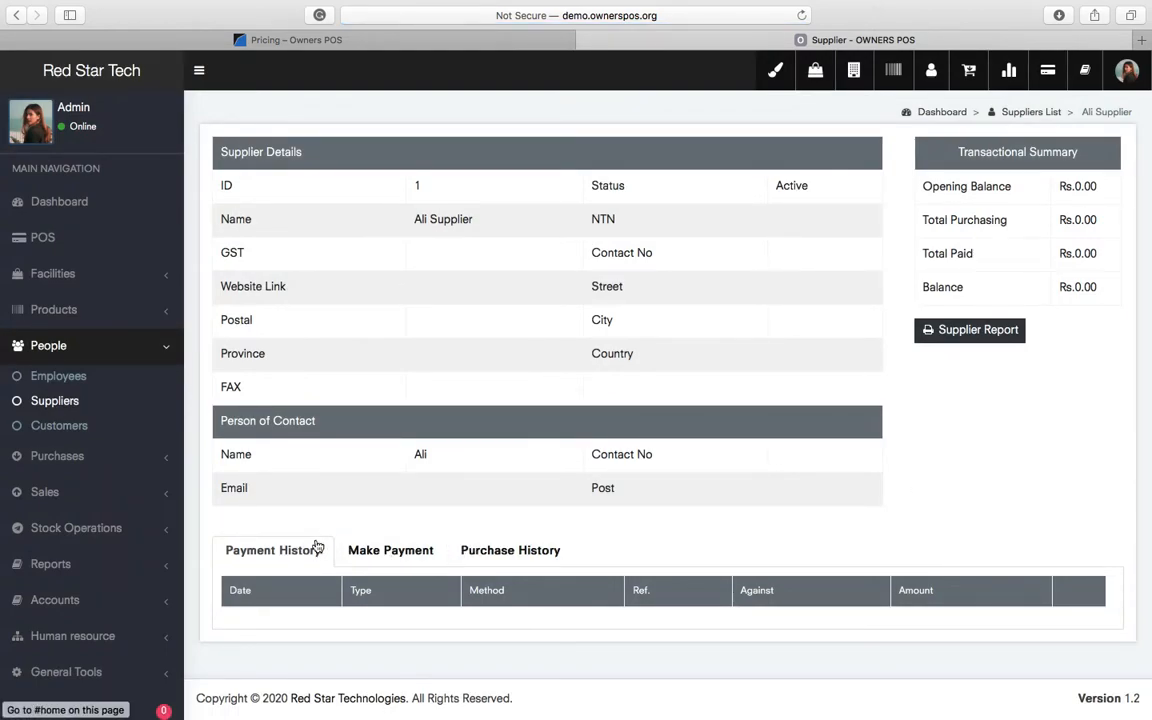
left_click(385, 552)
left_click(480, 551)
scroll(576, 589, "down", 2)
scroll(576, 589, "up", 2)
- Review the transactional summary: opening balance, Total Purchasing and Balance all zero
left_click_drag(213, 172, 1027, 500)
left_click(1027, 500)
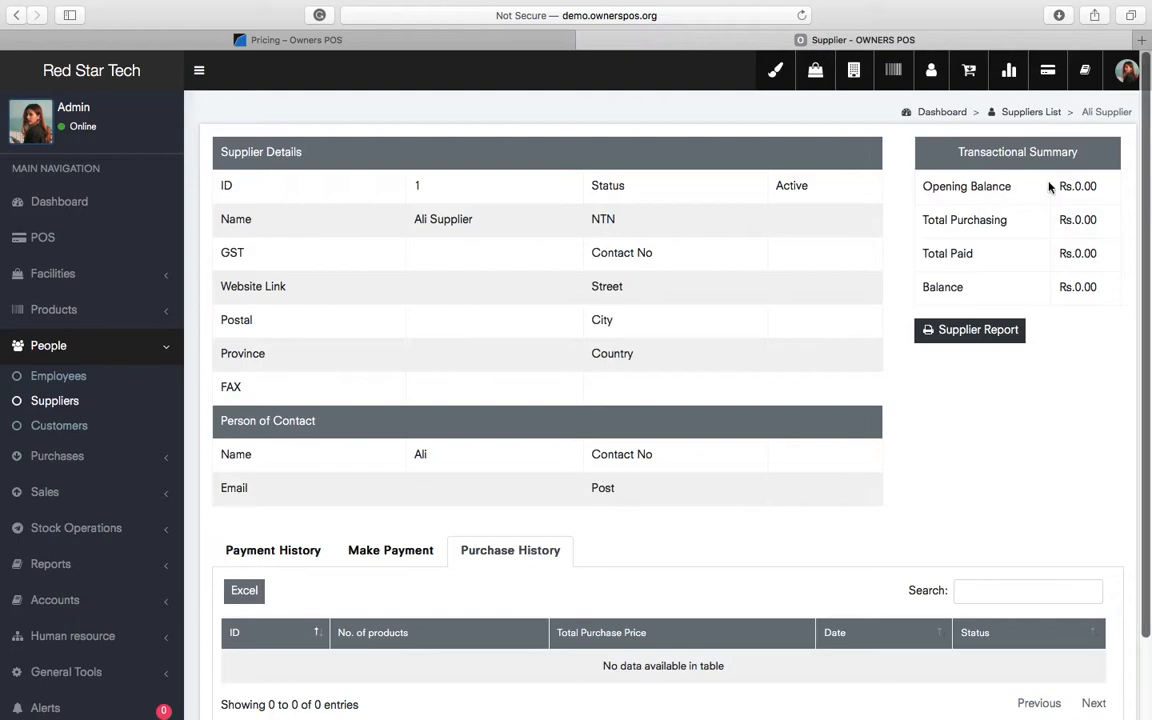
double_click(1084, 186)
left_click(1081, 221)
left_click(1079, 288)
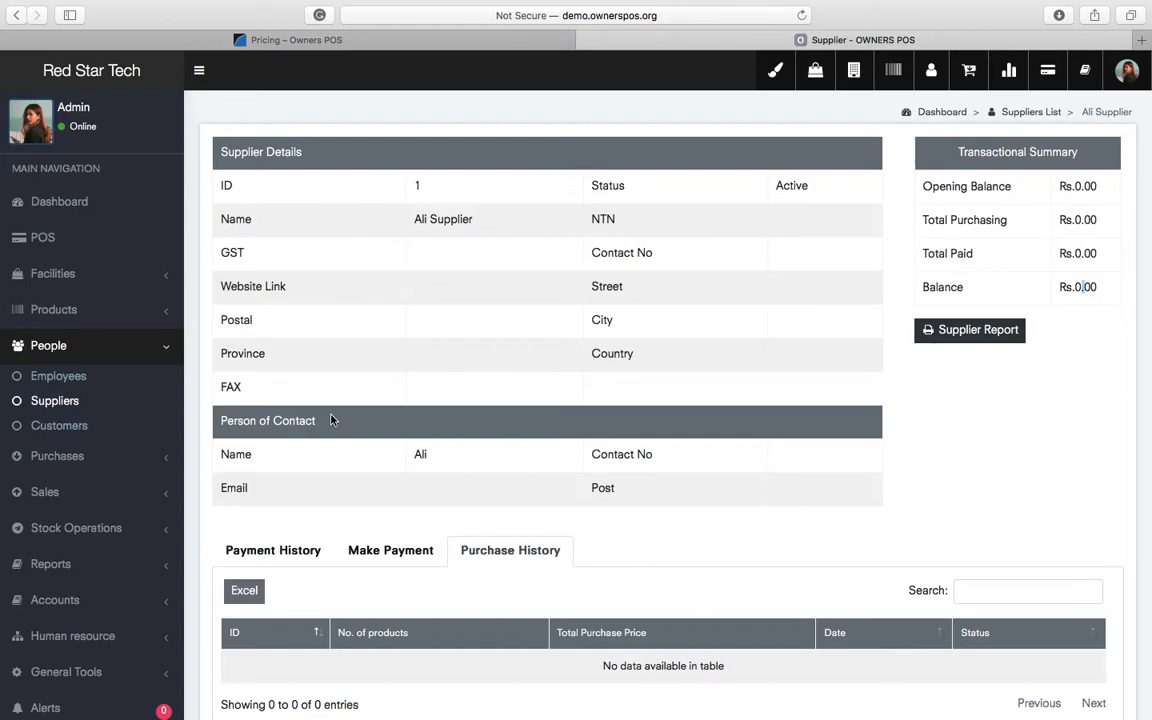
left_click(60, 456)
- Start purchase P-1 from Ali Supplier into Lahore Warehouse and add Door Locks
left_click(38, 439)
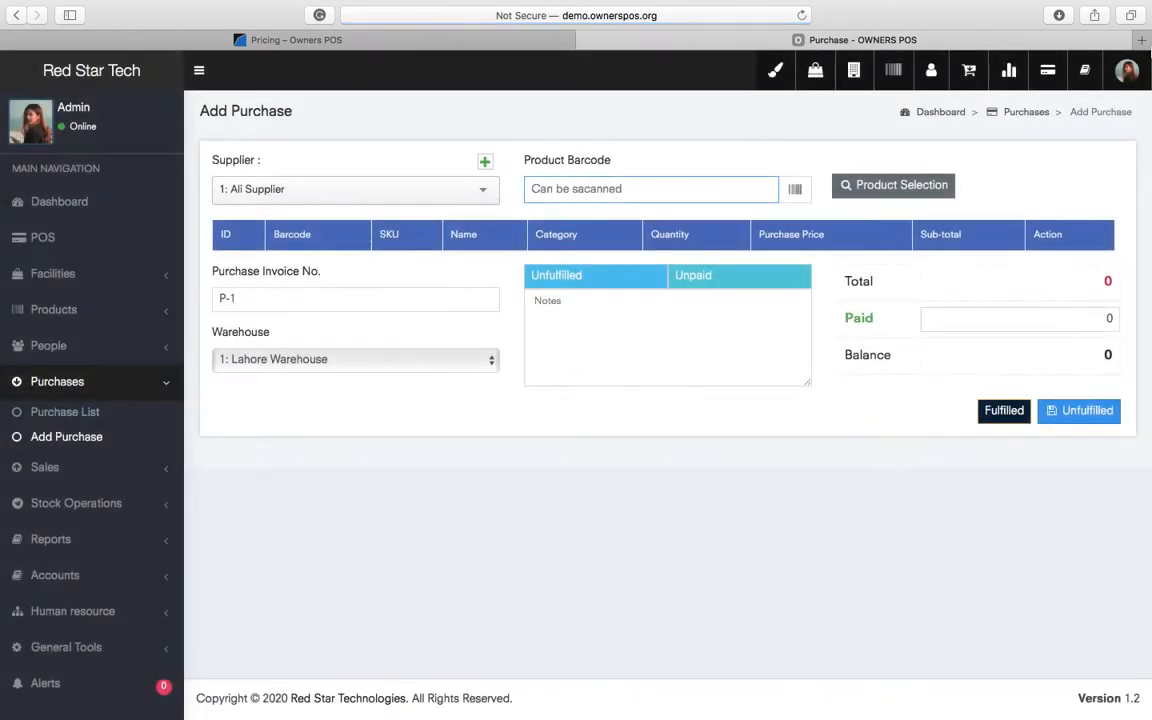
left_click(465, 195)
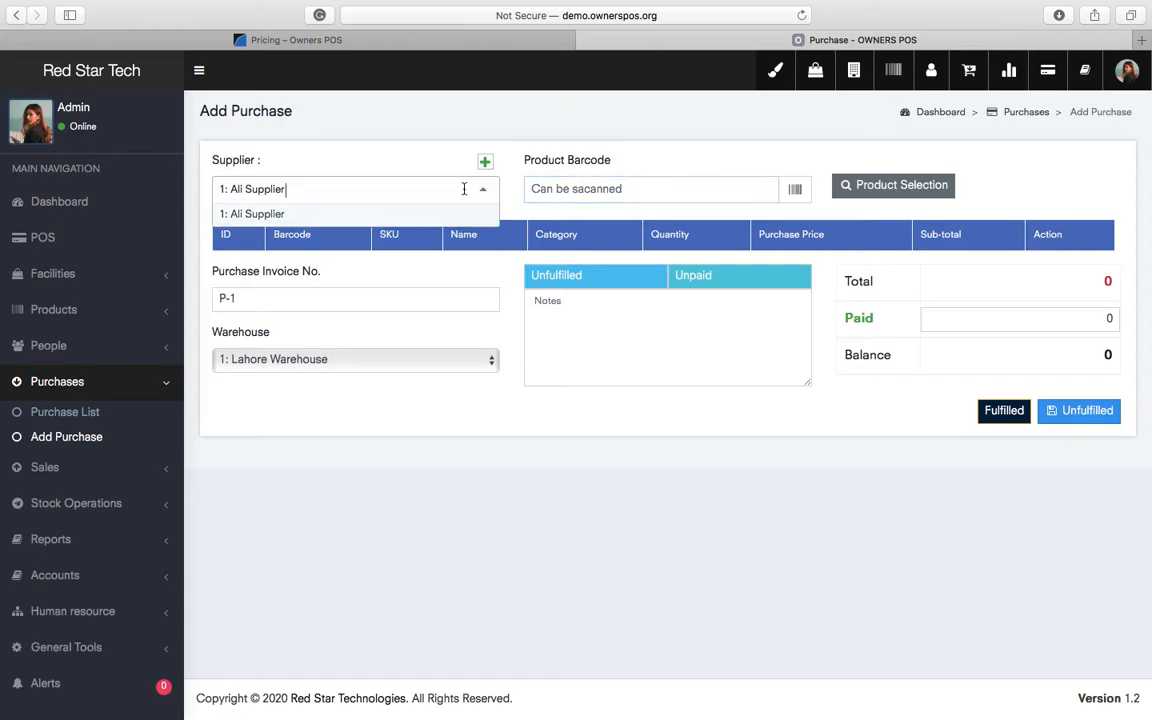
left_click(869, 151)
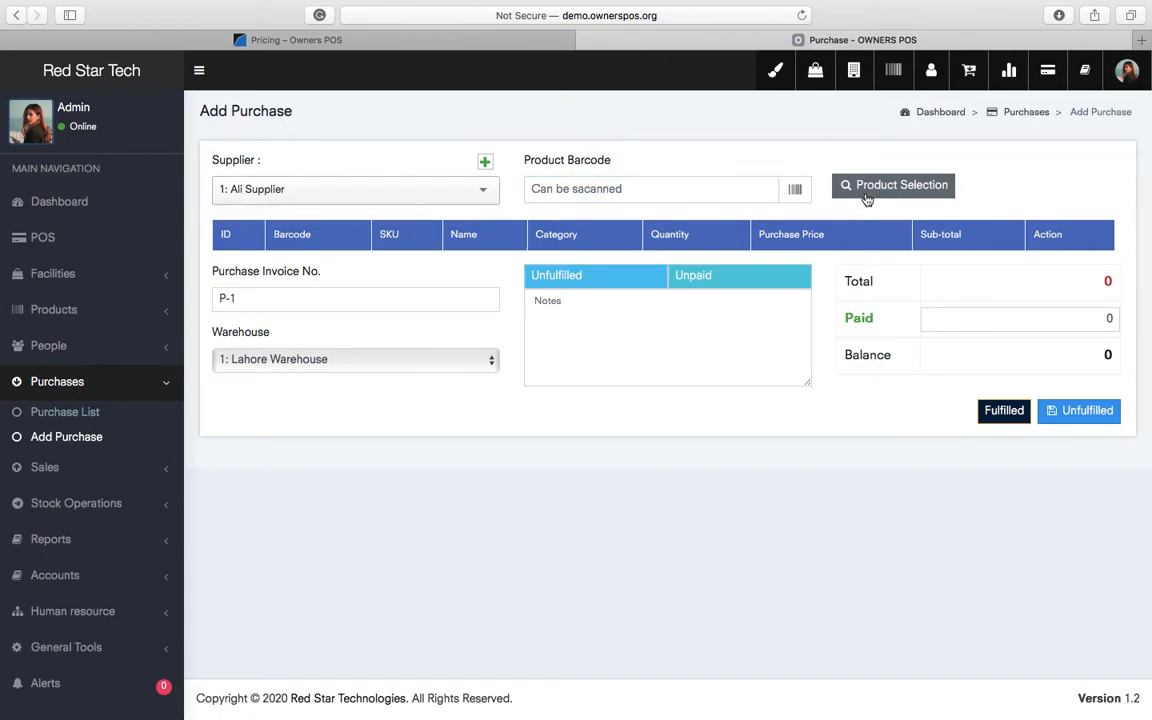
left_click(866, 188)
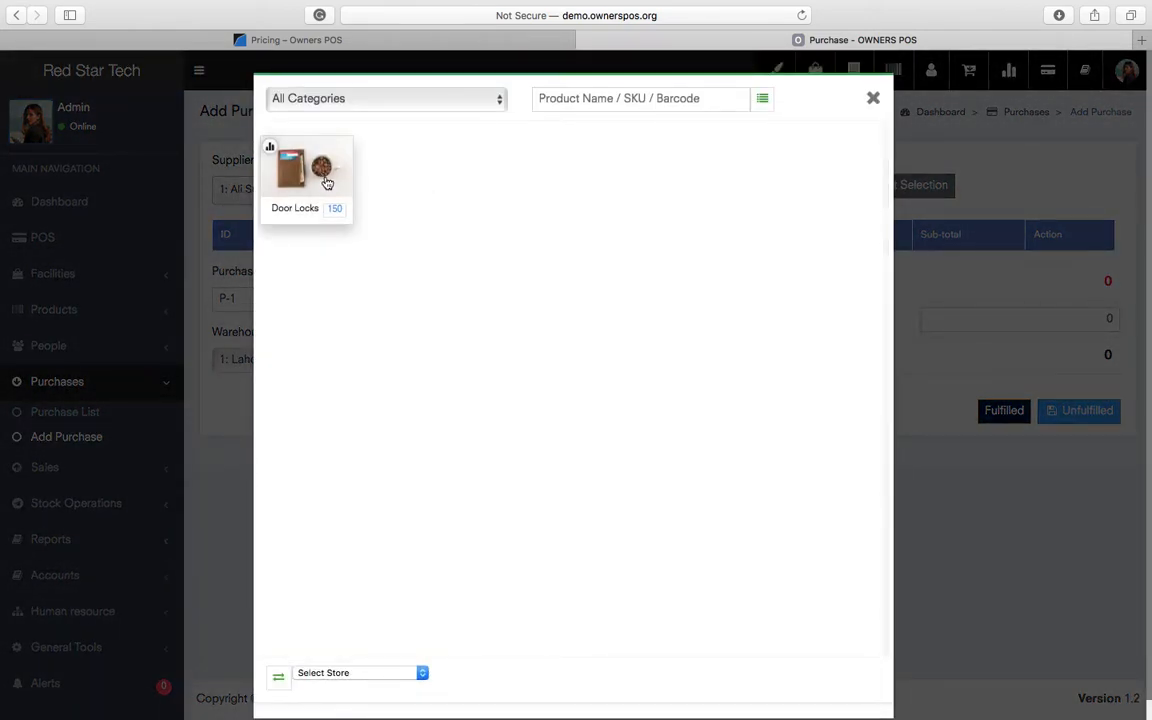
left_click(335, 213)
left_click(873, 97)
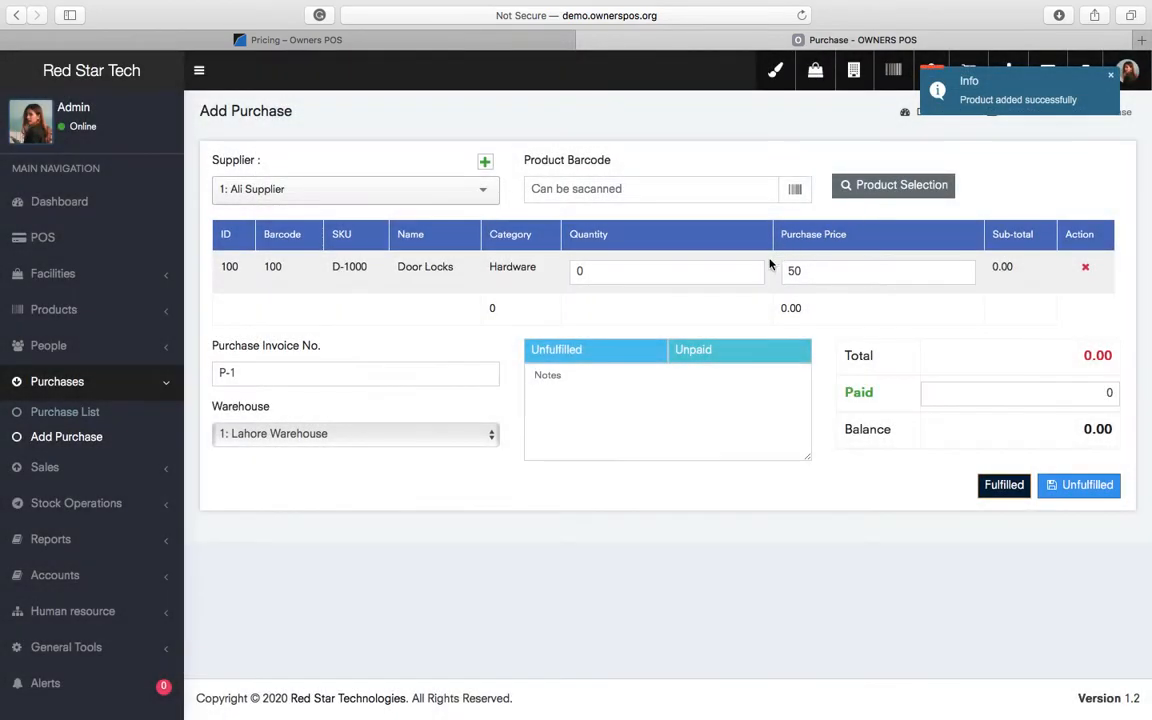
- Set Door Locks quantity 50 at purchase price 50, giving a 2500.00 sub-total
left_click(610, 272)
key("super+a")
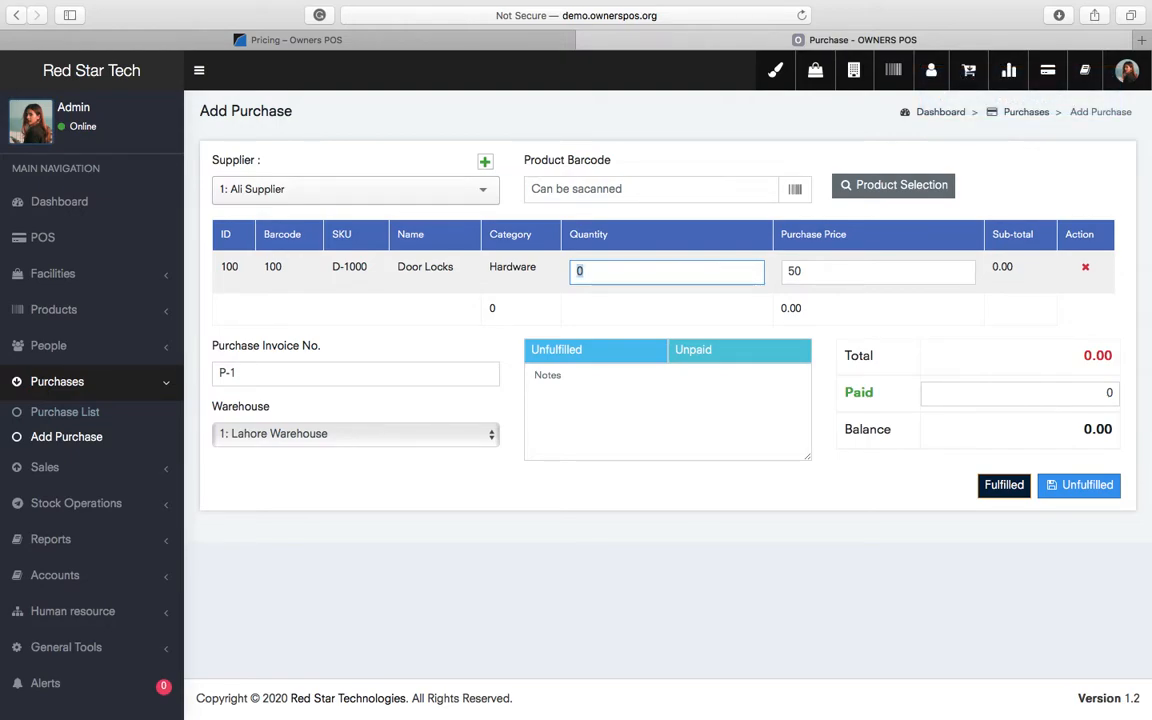
type("50")
left_click(857, 538)
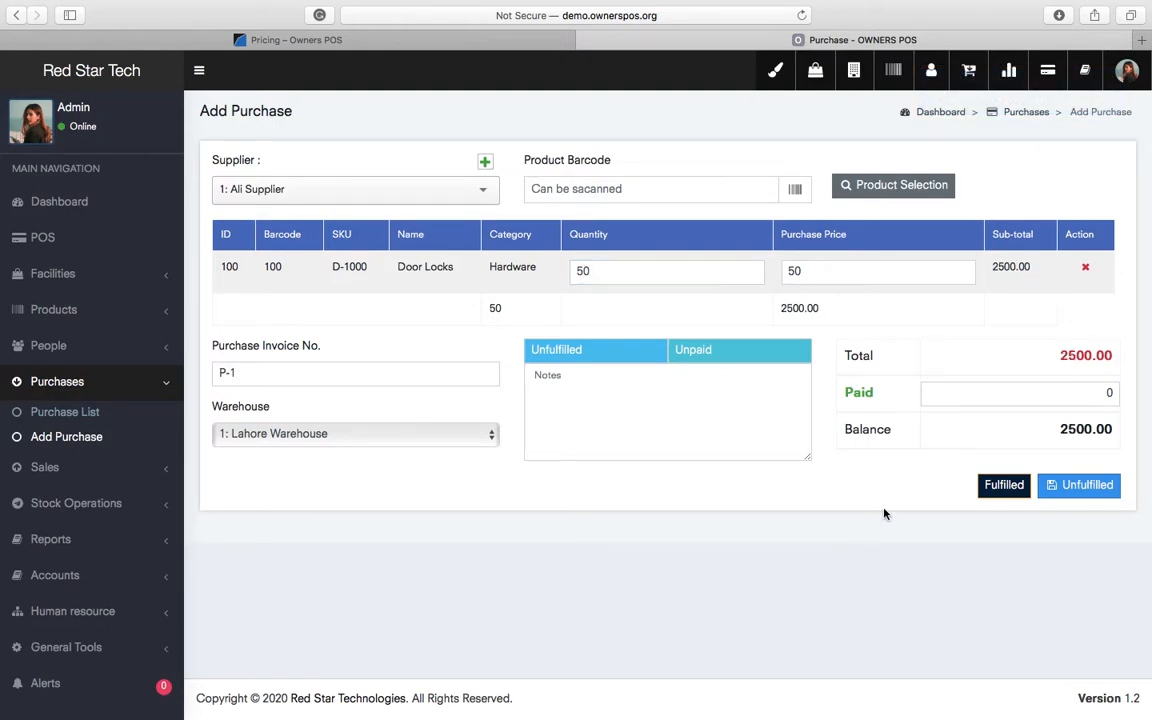
double_click(848, 276)
left_click(854, 273)
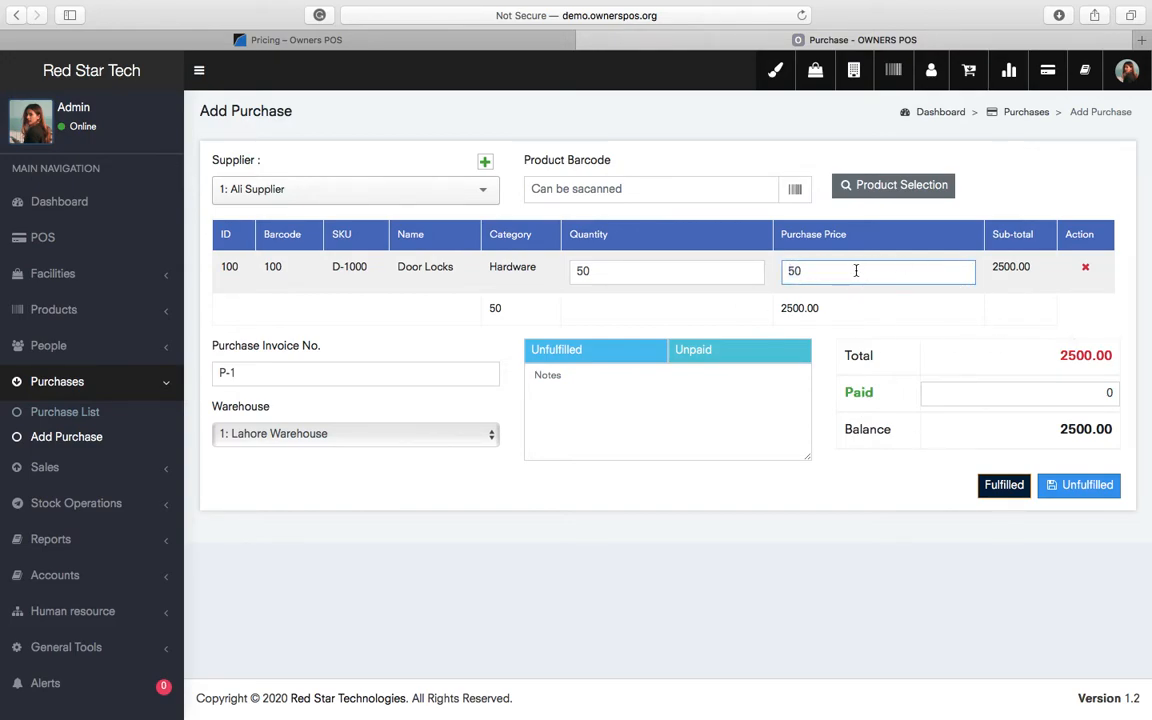
double_click(1008, 266)
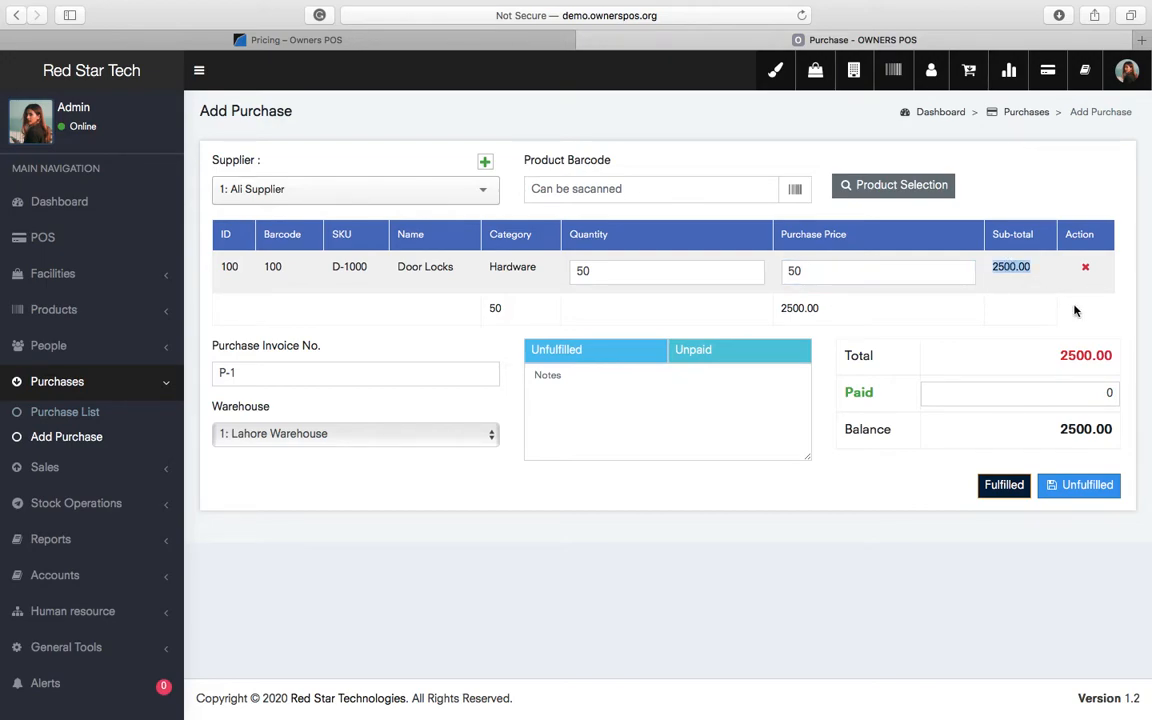
left_click(874, 537)
- Save purchase P-1 as fulfilled; it lists as Fulfilled and Unpaid
left_click(1004, 486)
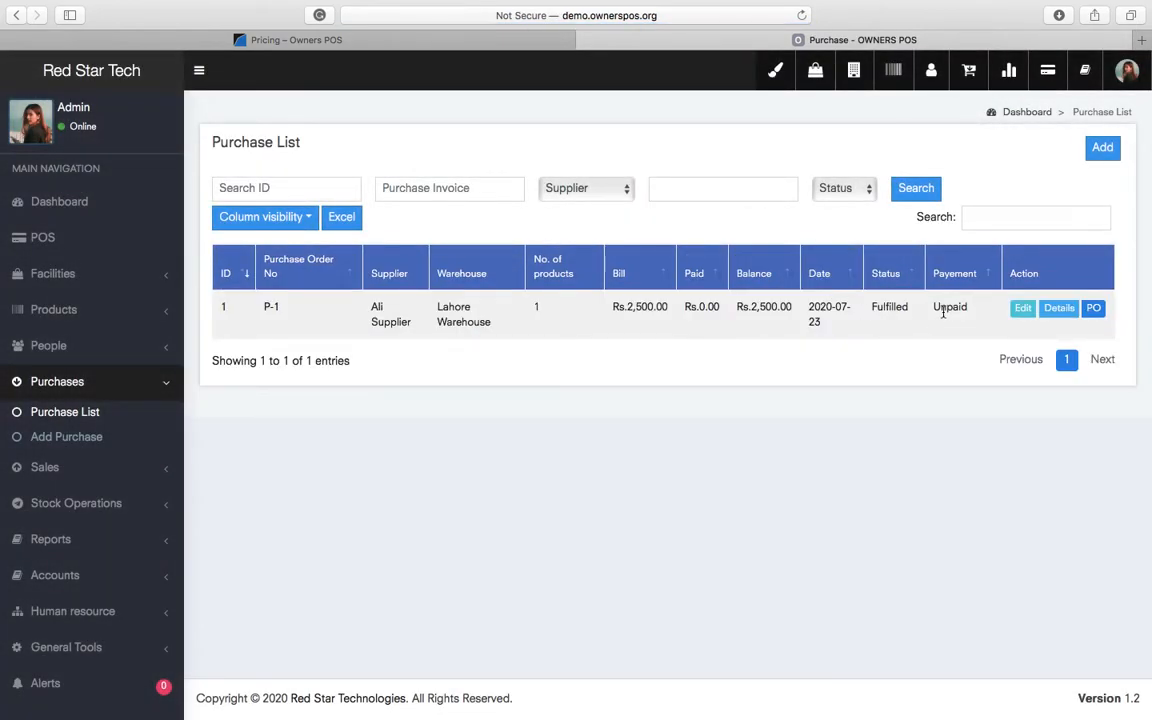
double_click(951, 311)
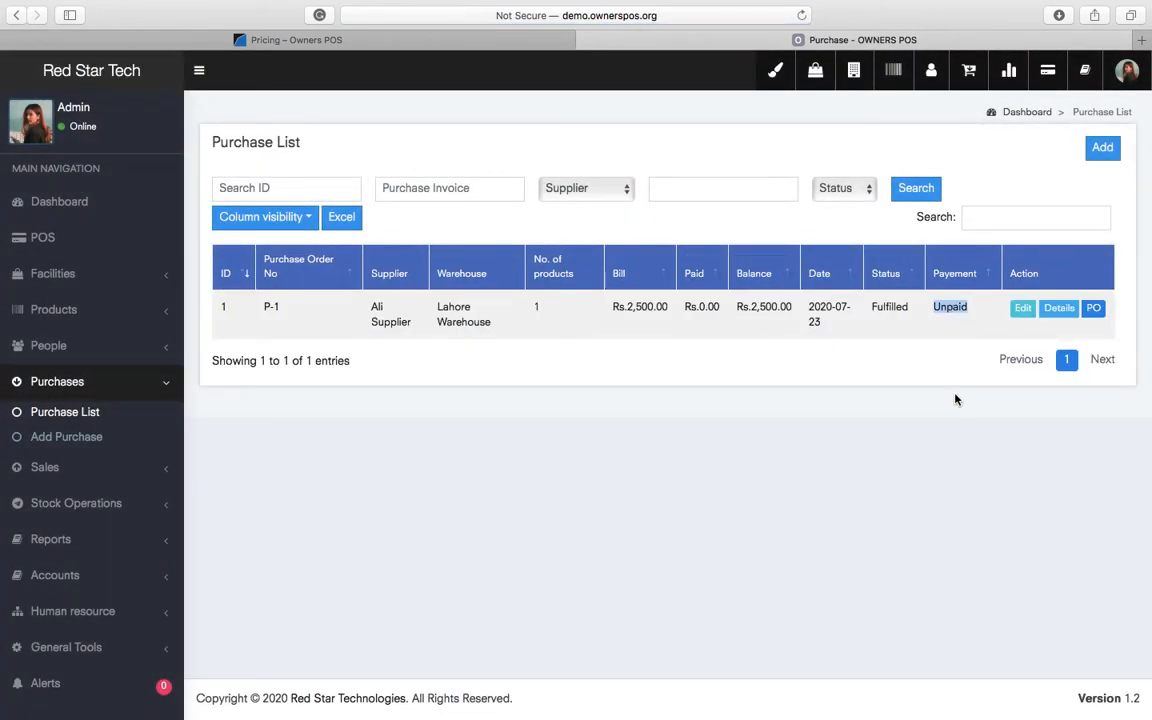
double_click(897, 308)
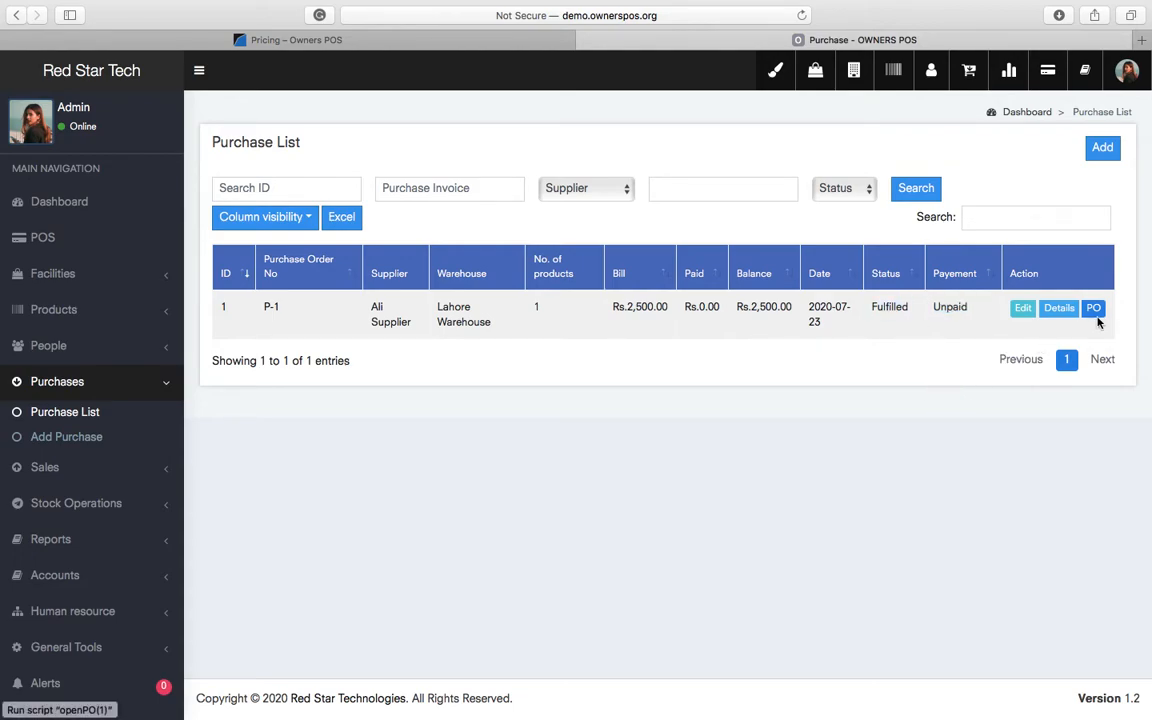
- Review the P-1 purchase order's supplier, company address, Rs.2,500.00 total and Unpaid status
left_click(1095, 311)
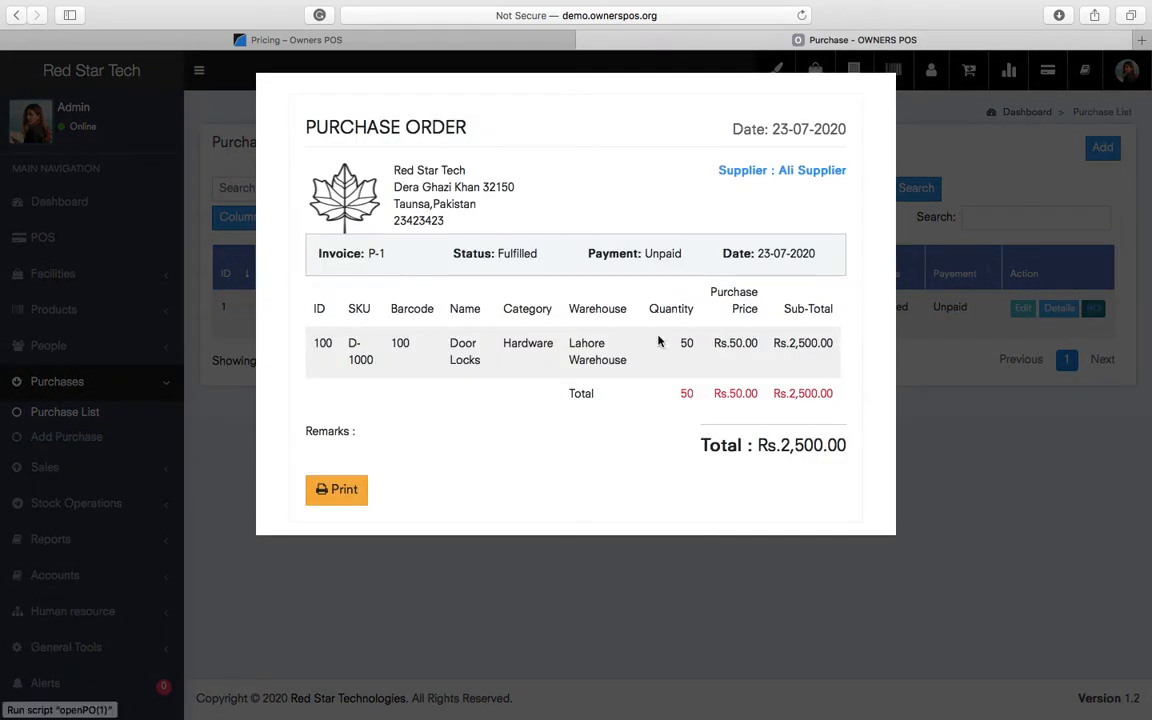
left_click_drag(809, 170, 440, 172)
triple_click(438, 175)
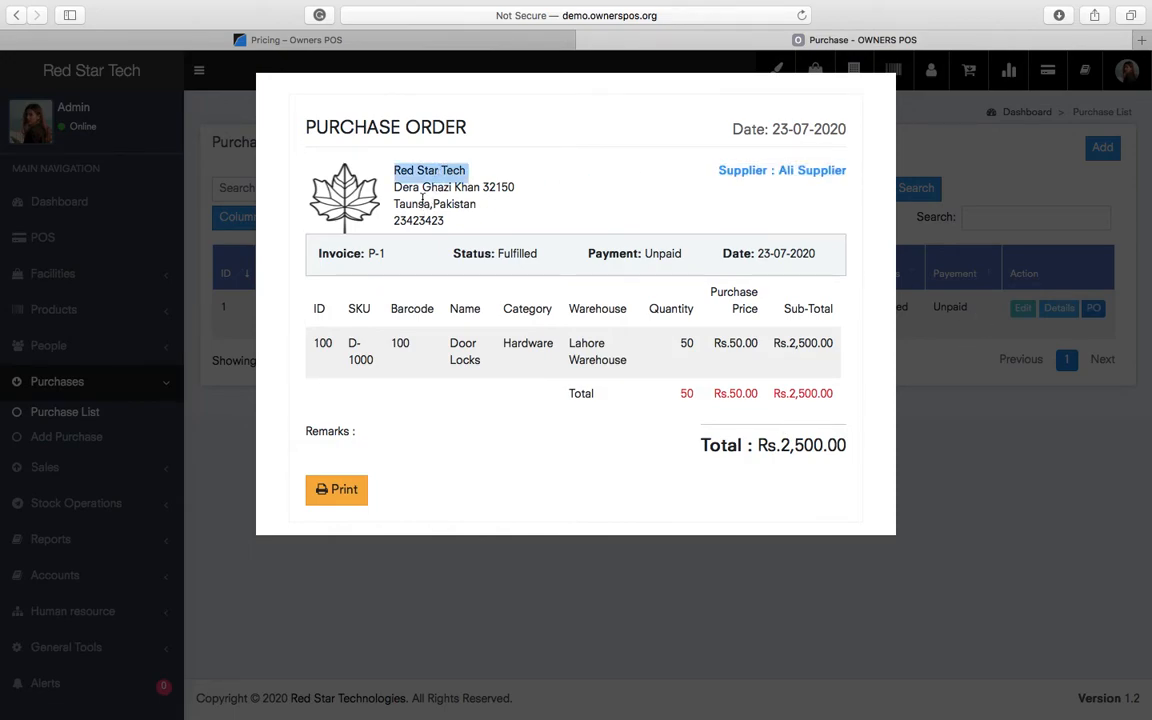
left_click_drag(391, 172, 452, 216)
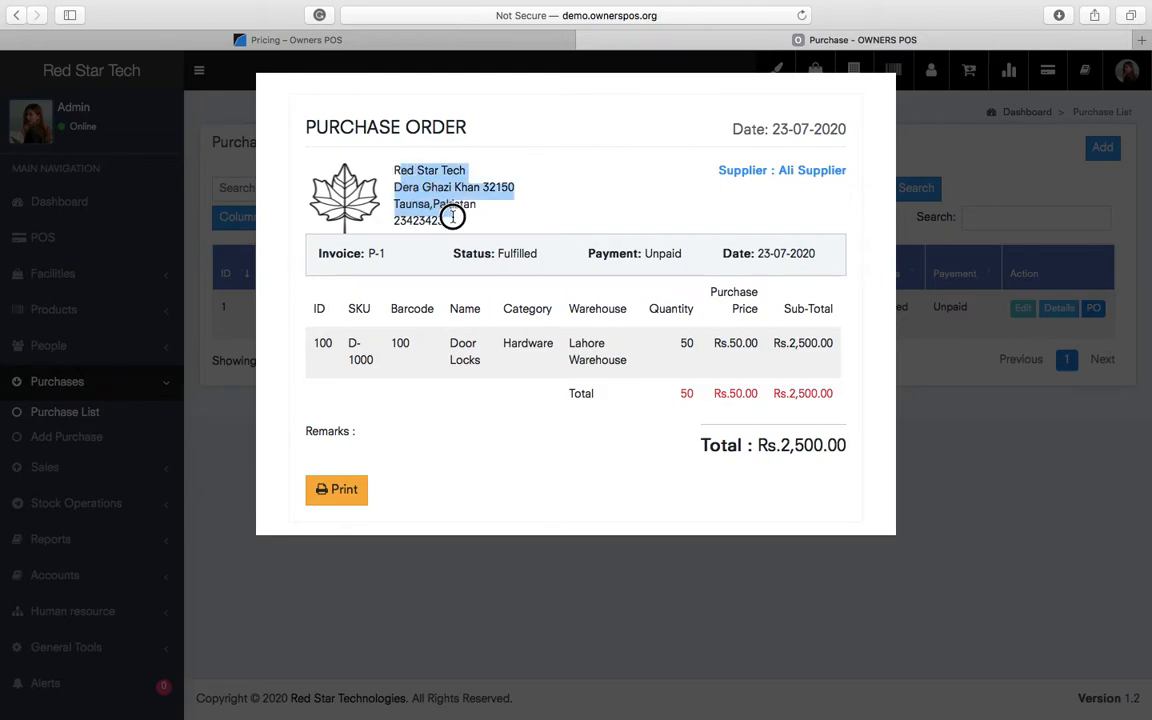
left_click(562, 219)
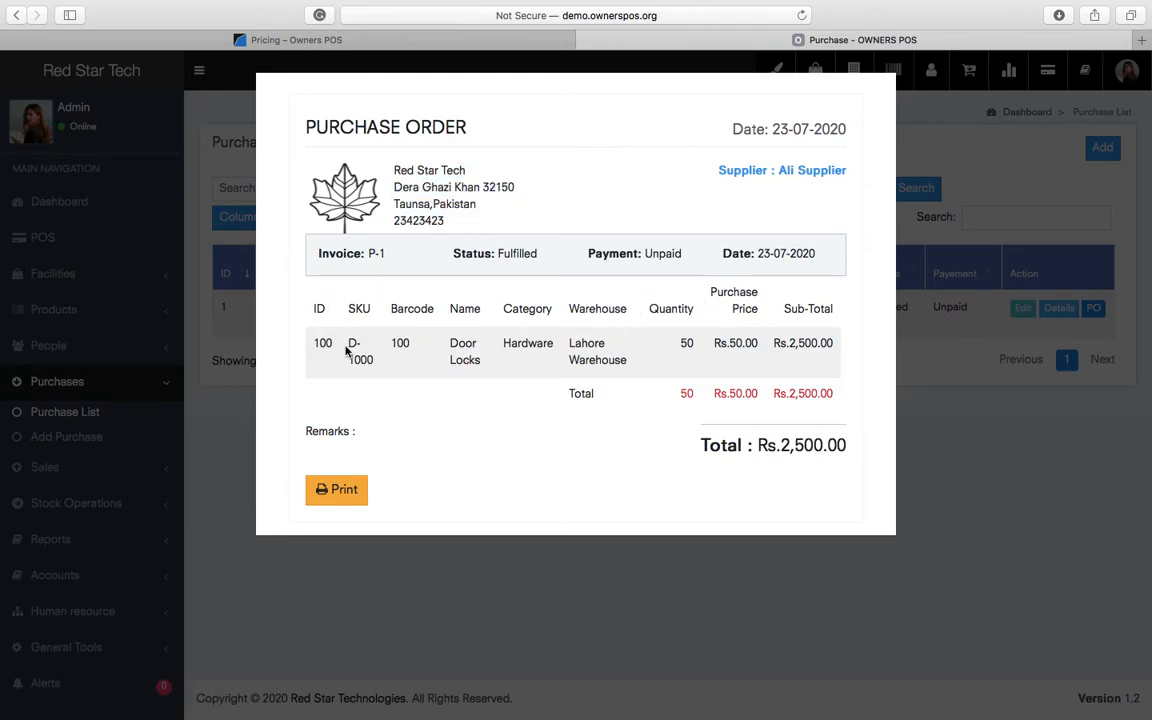
double_click(805, 343)
left_click(811, 451)
double_click(811, 451)
double_click(672, 253)
left_click(1030, 588)
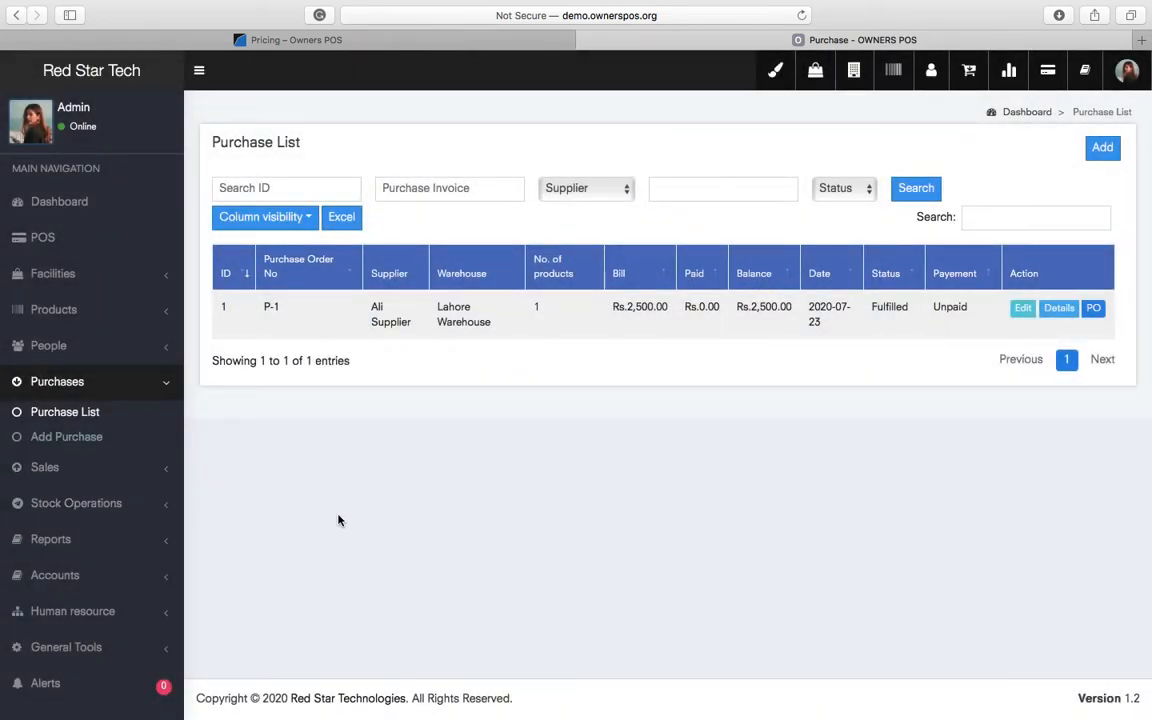
- Confirm Door Locks stock shows 100 in Lahore Warehouse and 100 in Lahore Store
left_click(60, 310)
left_click(67, 345)
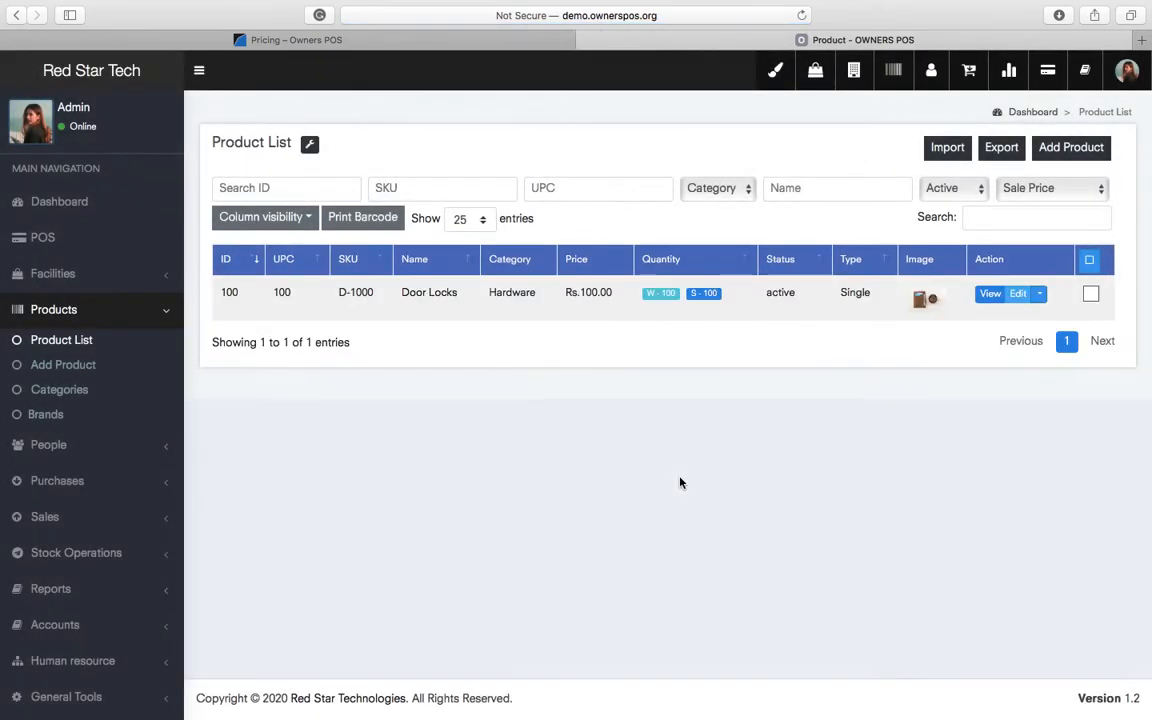
left_click(705, 293)
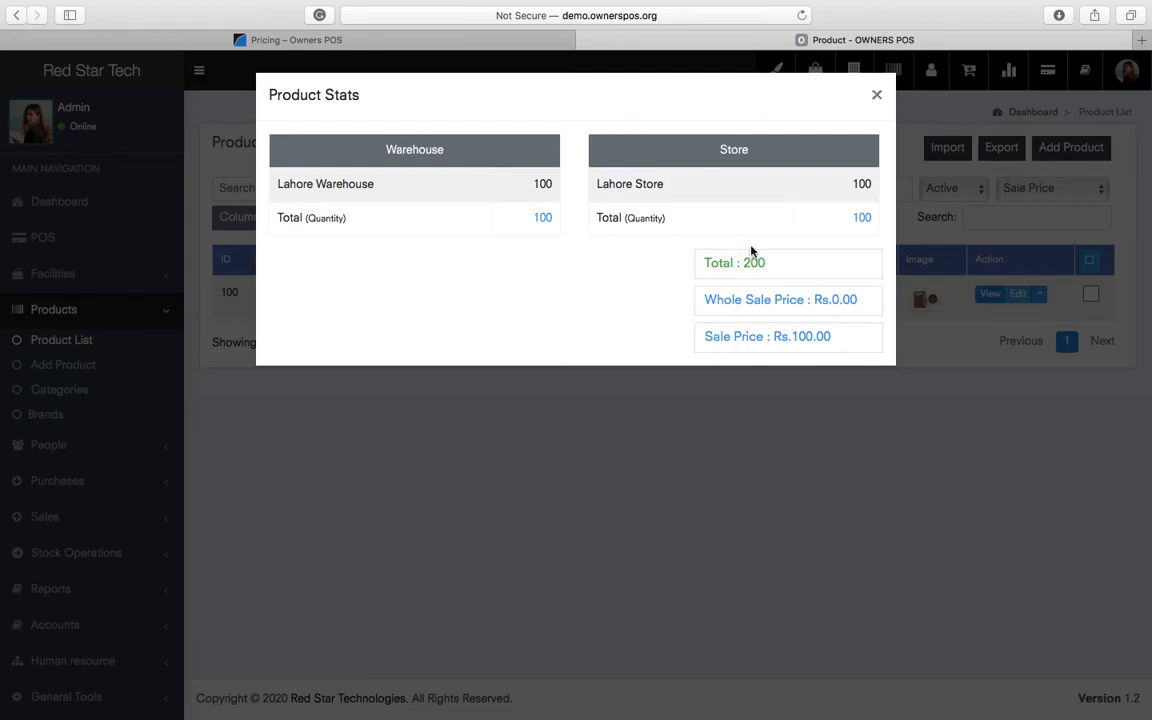
double_click(343, 184)
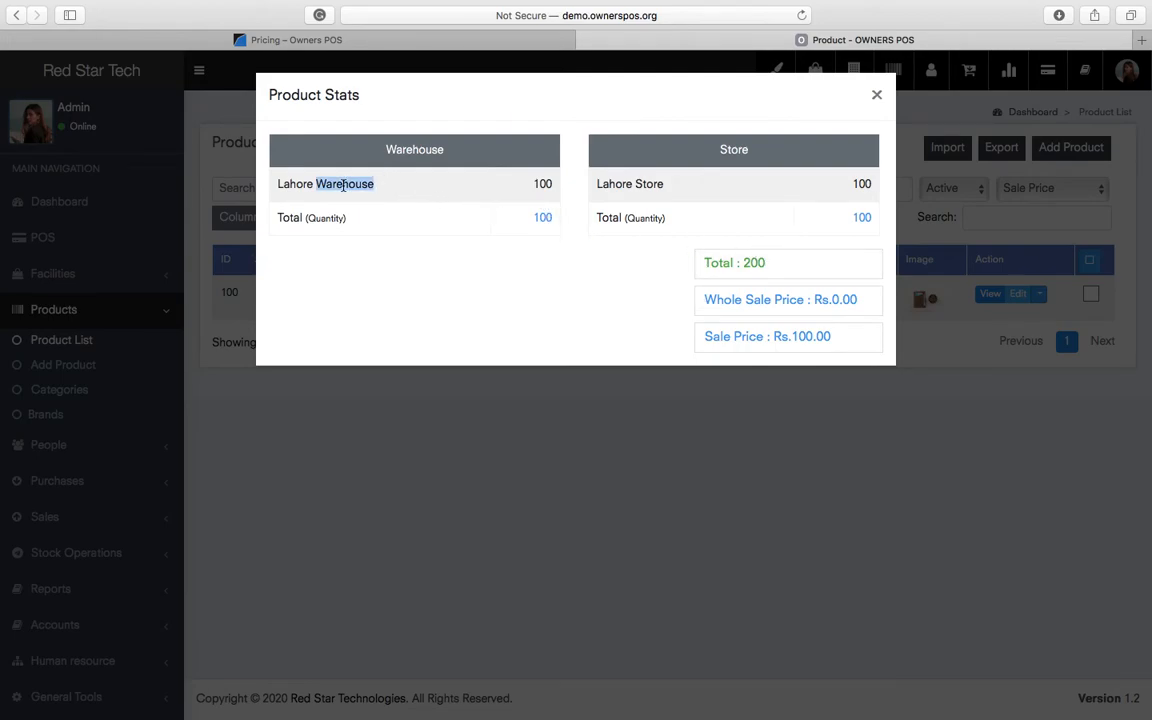
double_click(542, 184)
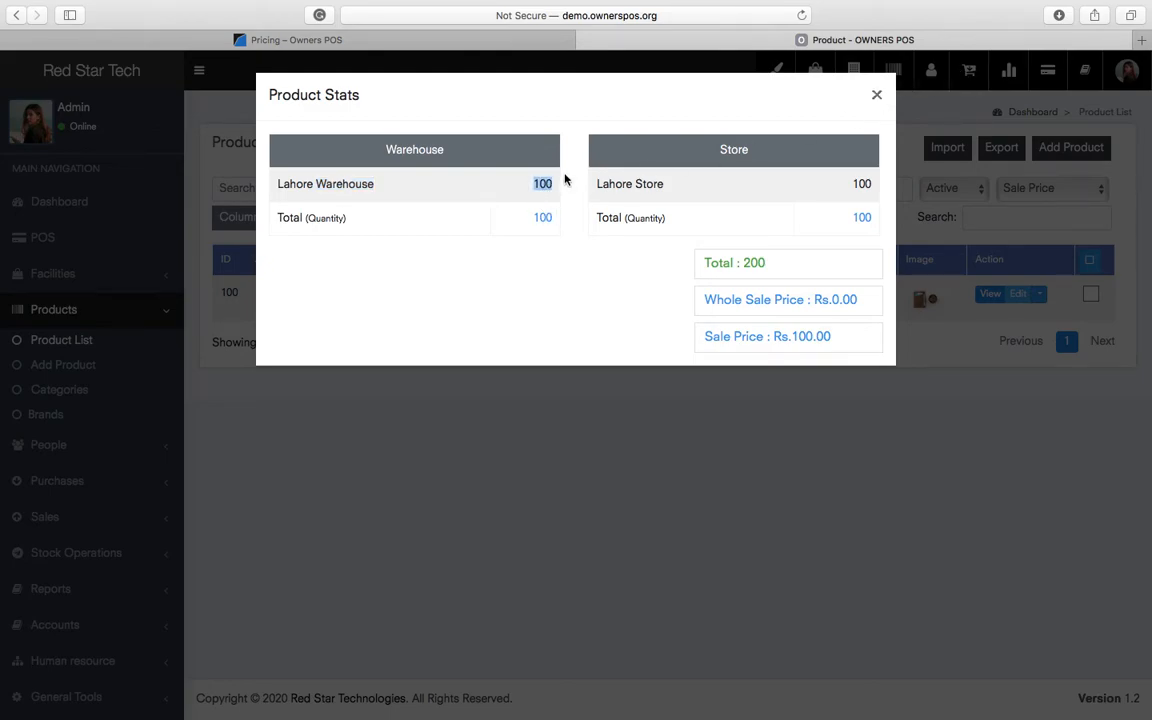
left_click(878, 97)
scroll(85, 580, "down", 1)
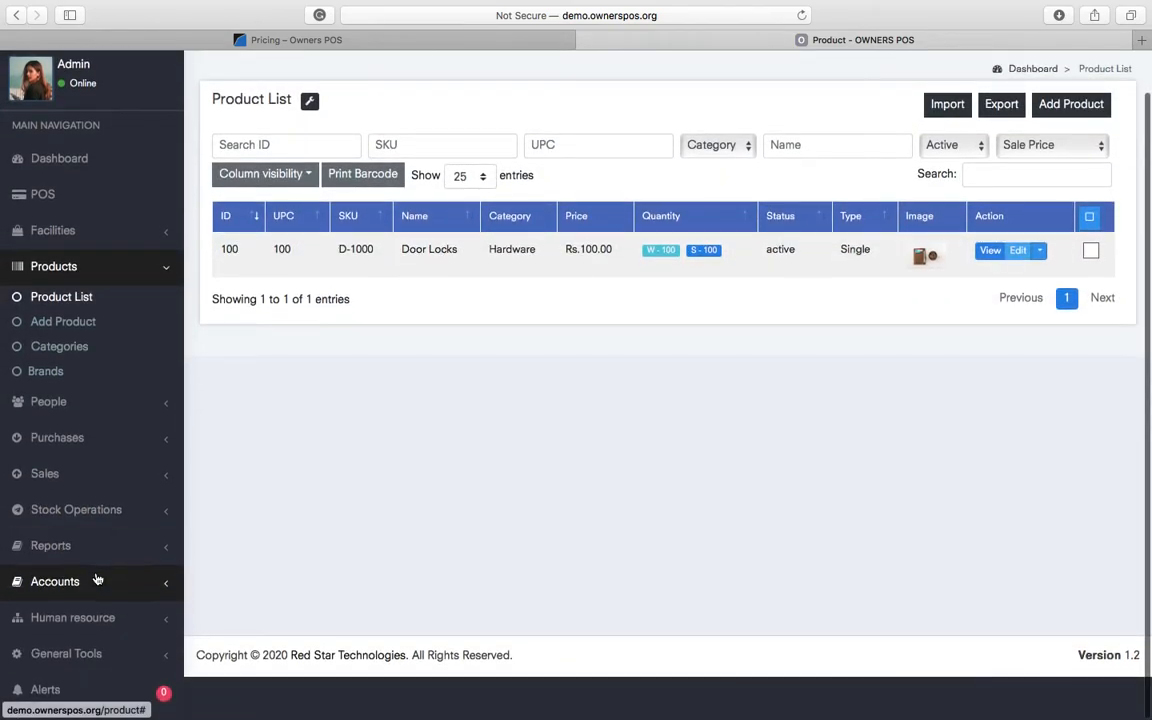
left_click(108, 514)
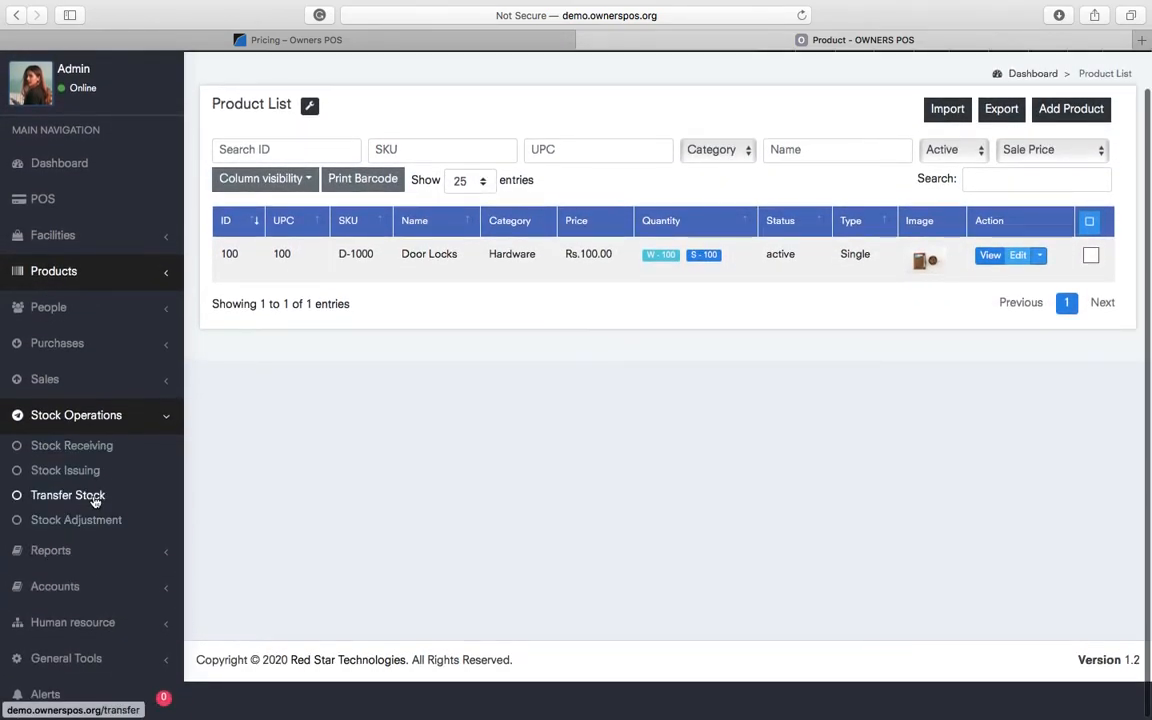
- Start a warehouse-to-store transfer from Lahore Warehouse to Lahore Store (Johar Town)
left_click(86, 505)
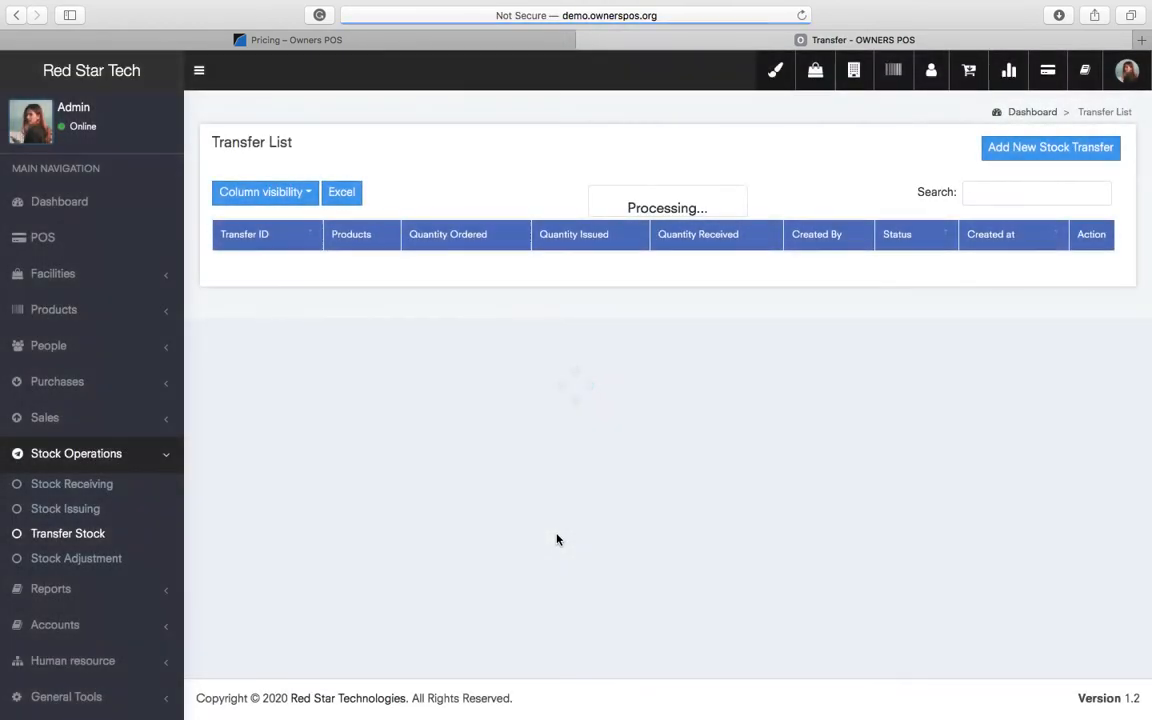
left_click(1030, 150)
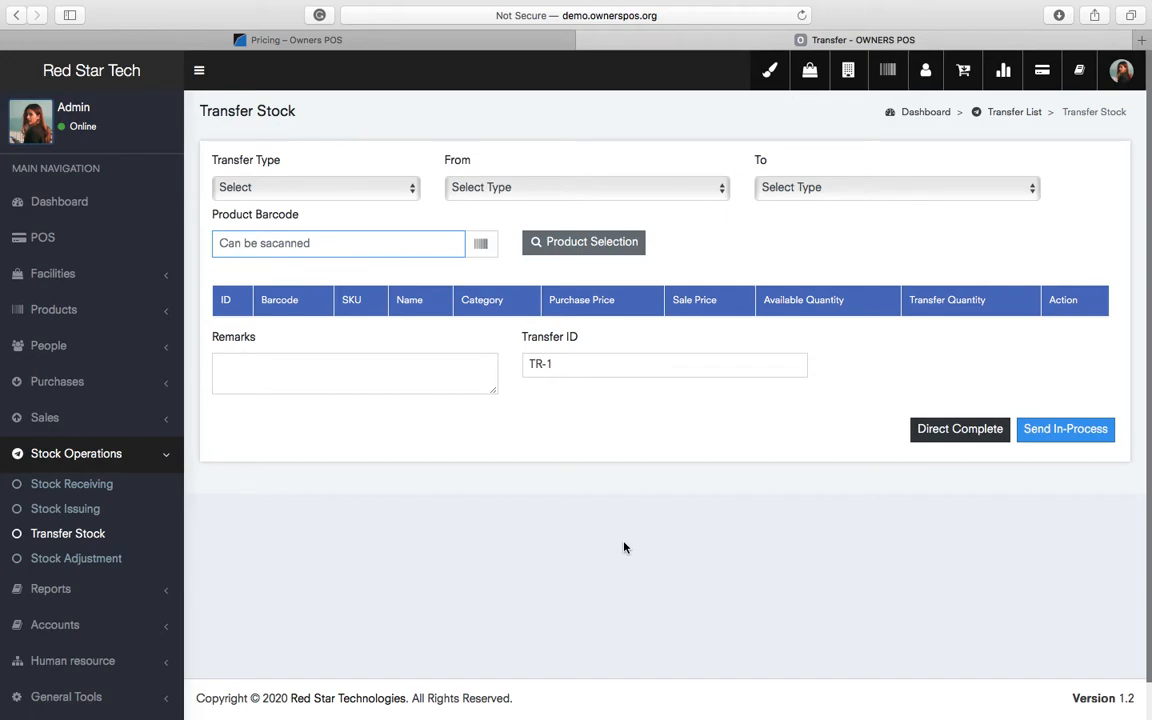
left_click(297, 190)
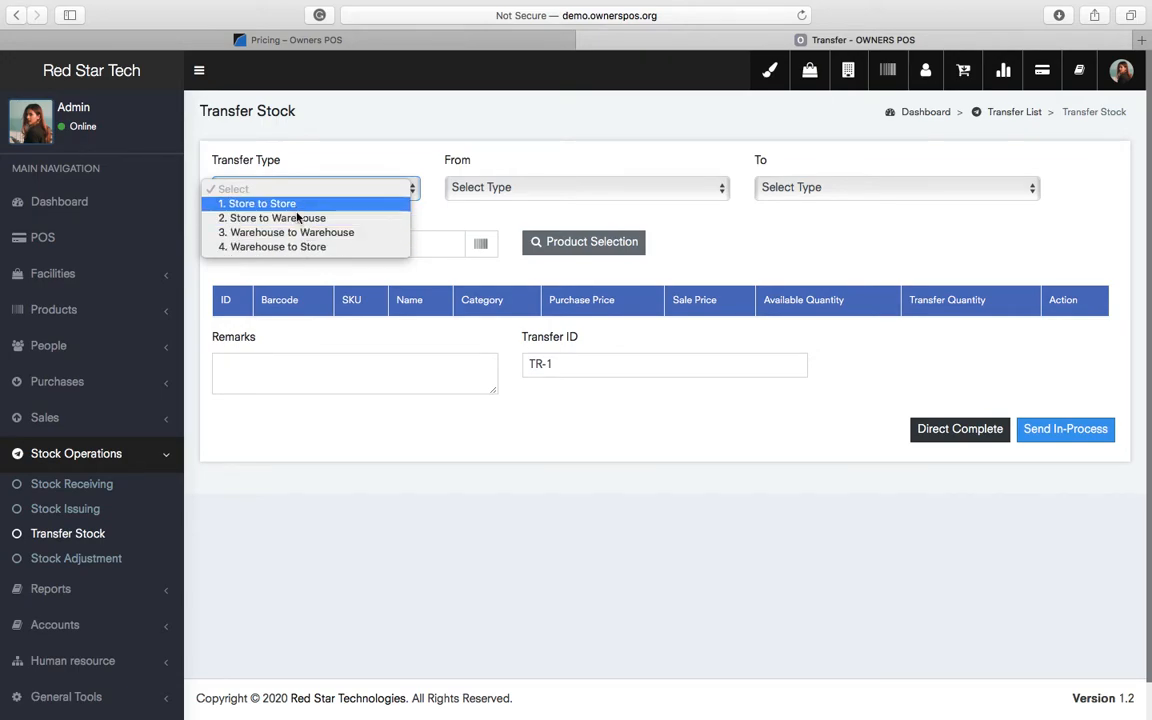
left_click(291, 247)
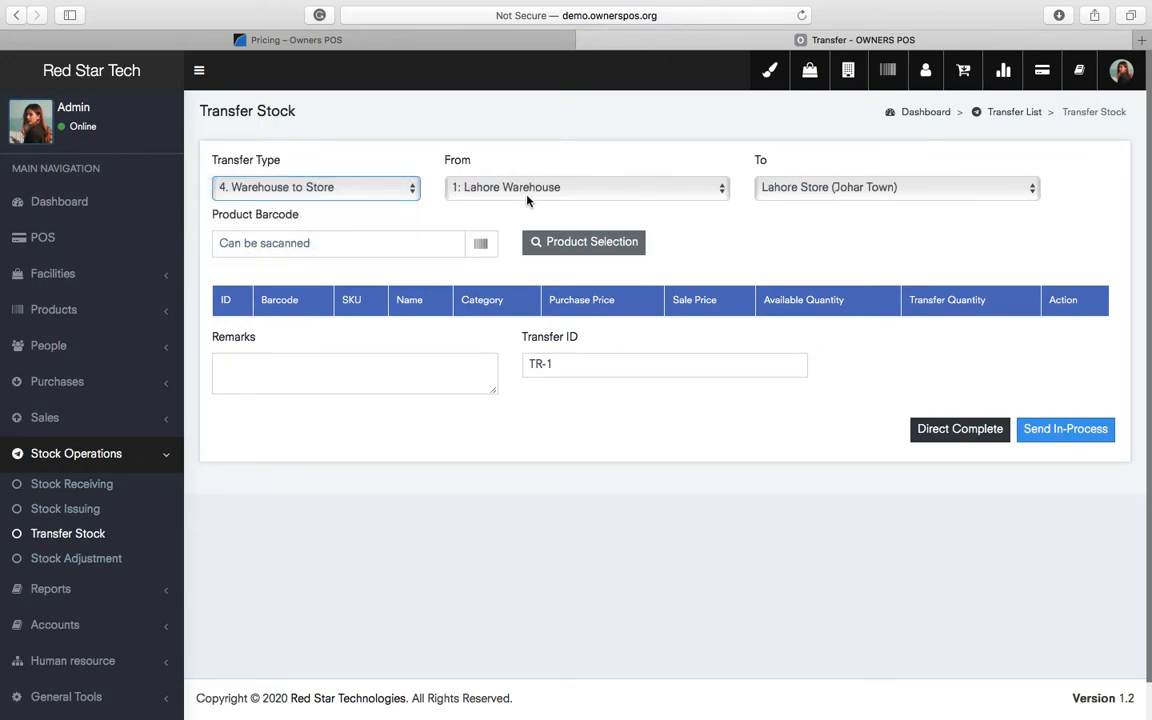
left_click(880, 190)
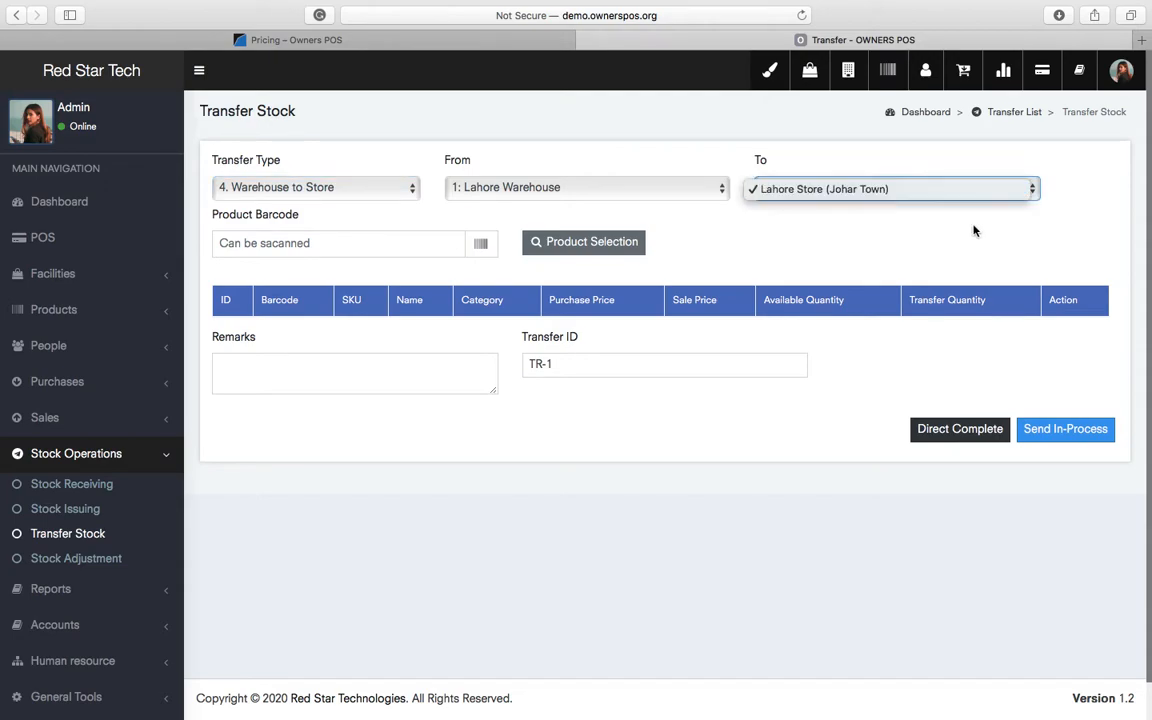
left_click(875, 207)
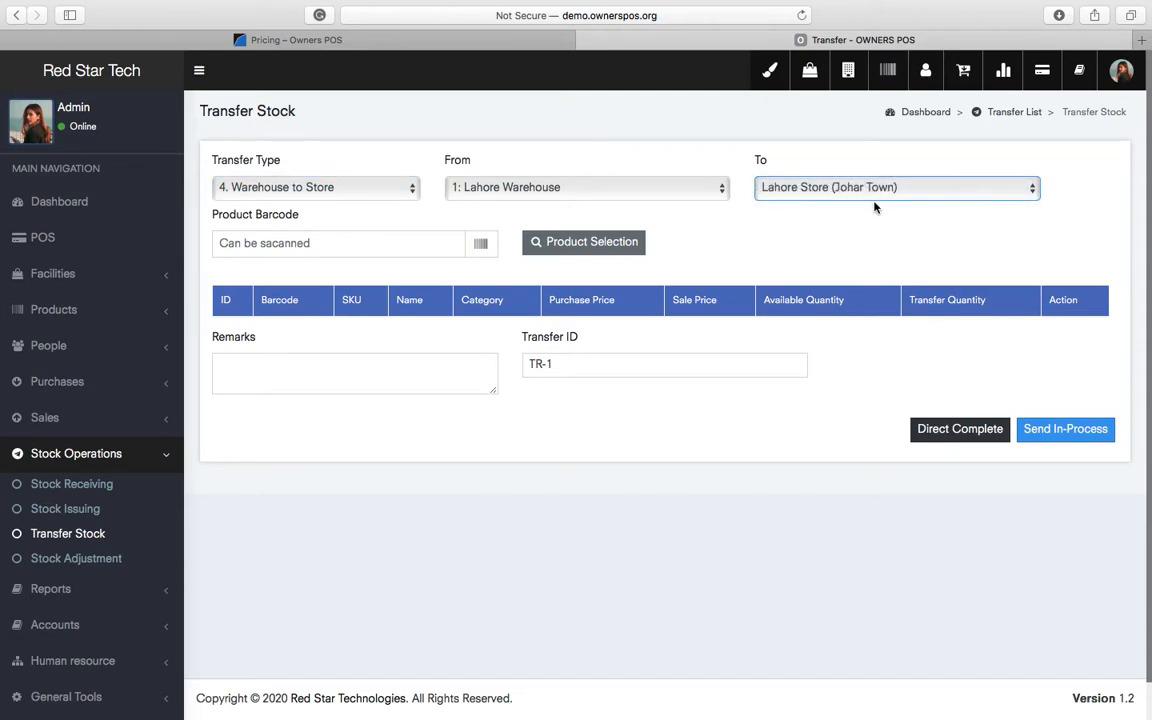
- Add 100 Door Locks to transfer TR-1 and submit it with Direct Complete
left_click(582, 248)
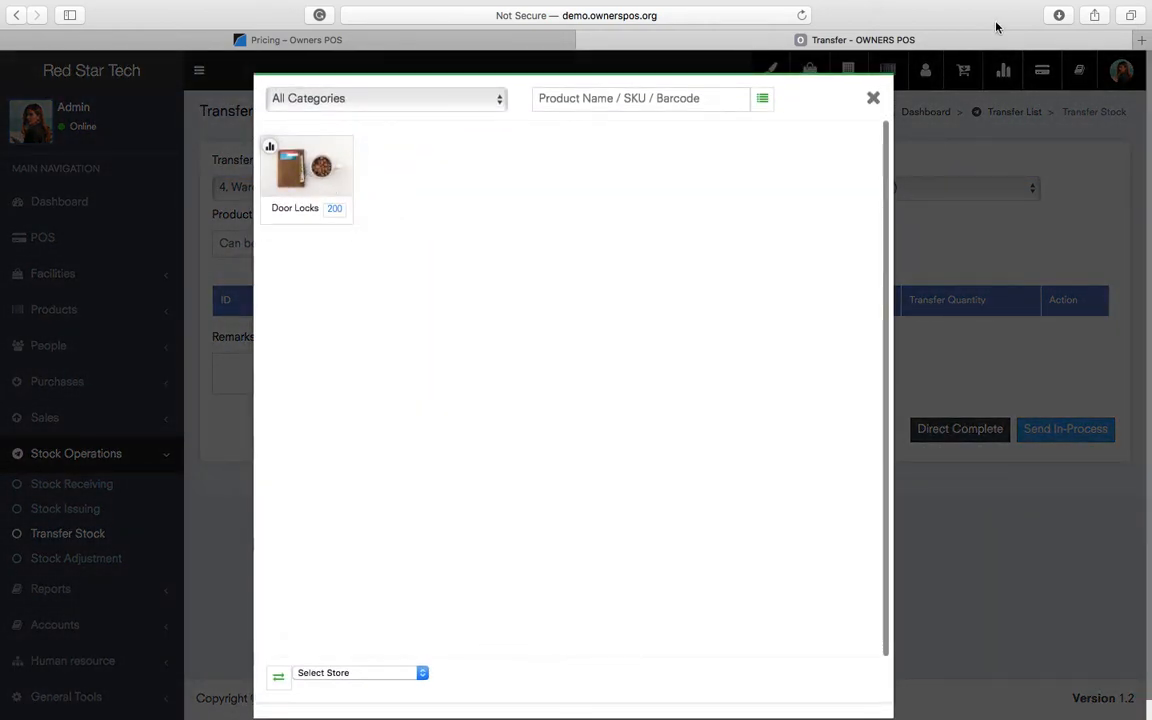
left_click(872, 98)
double_click(970, 336)
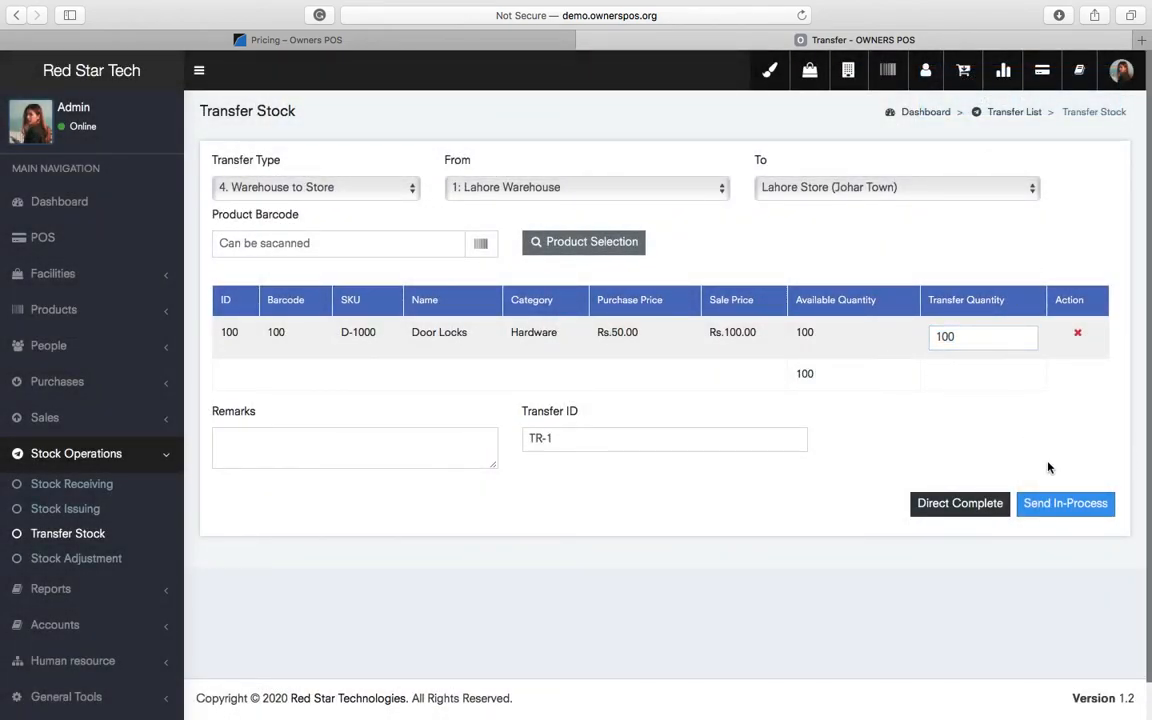
left_click(1066, 506)
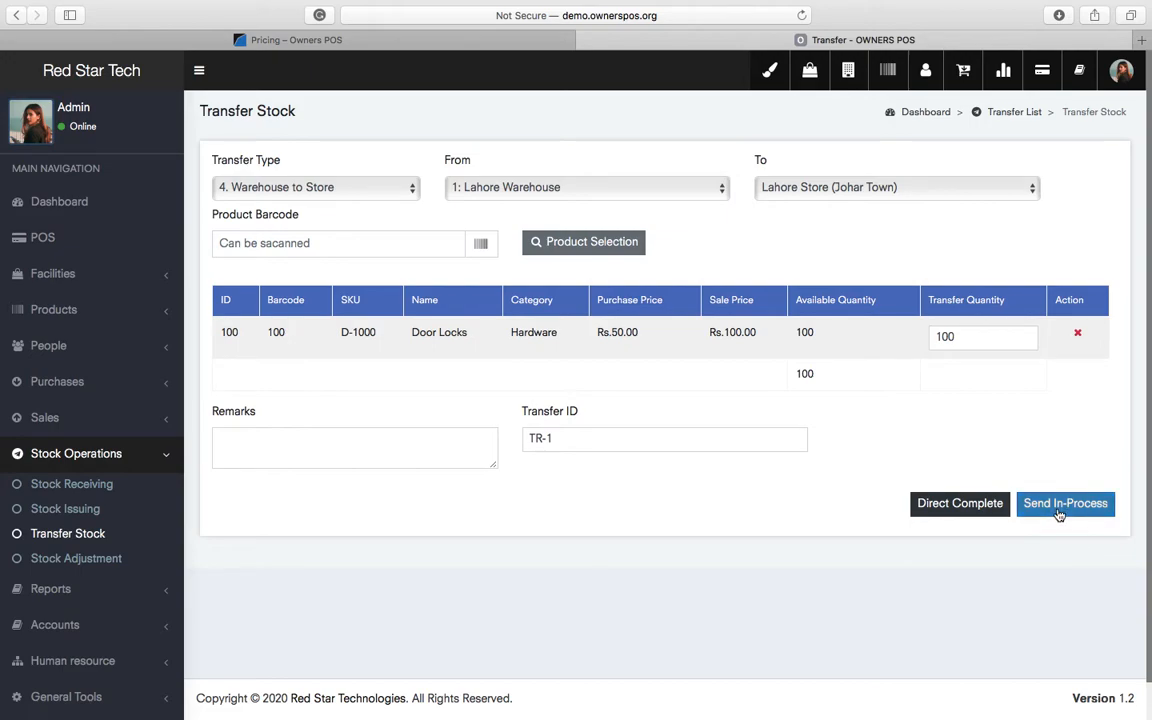
left_click(947, 508)
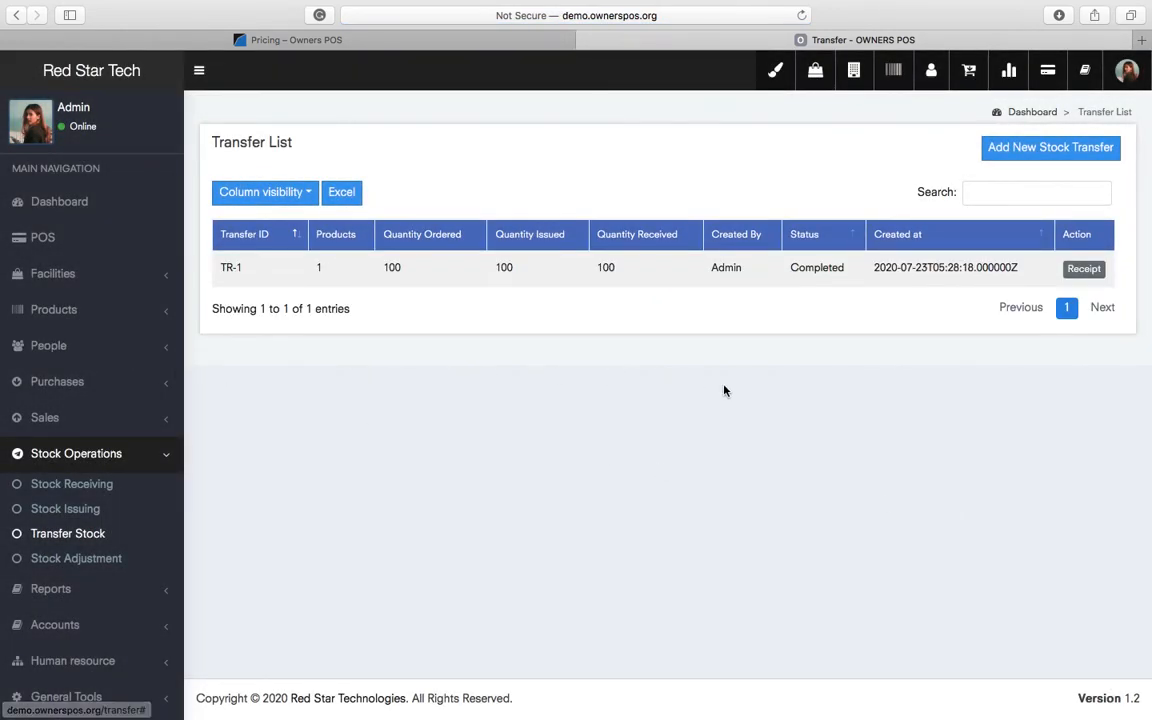
- Review the TR-1 transfer receipt, Completed with 100 Door Locks received, then close it
left_click(1084, 268)
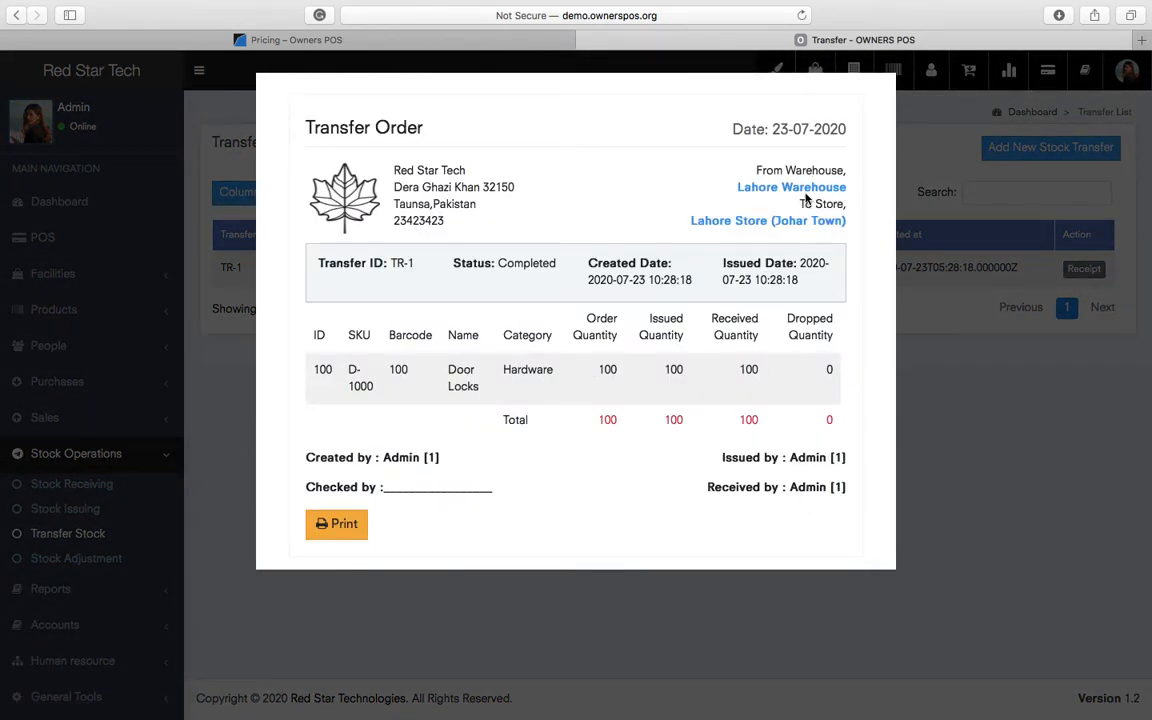
triple_click(806, 184)
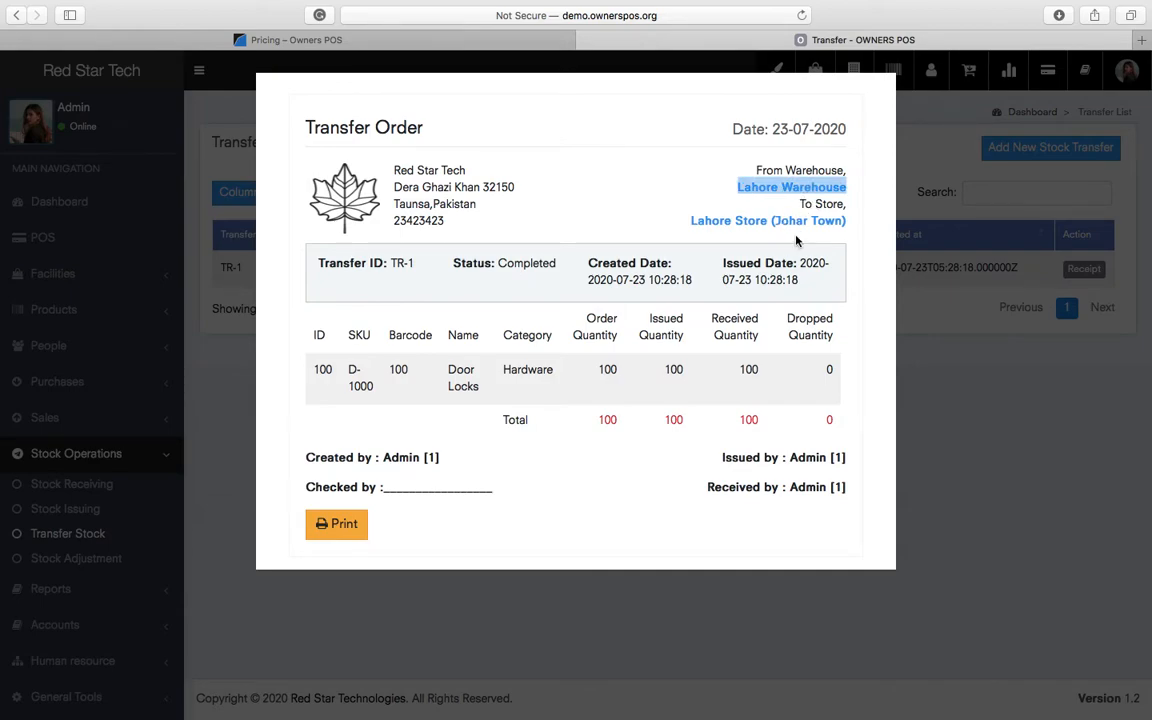
triple_click(791, 221)
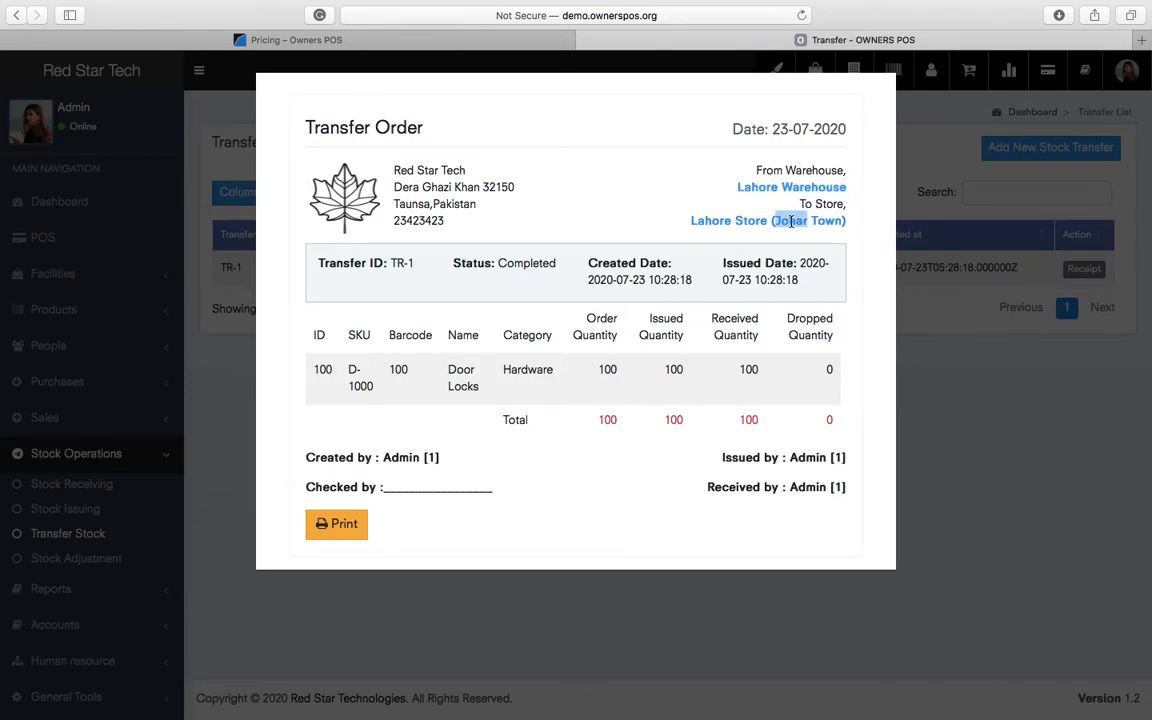
left_click(722, 288)
double_click(640, 281)
triple_click(557, 264)
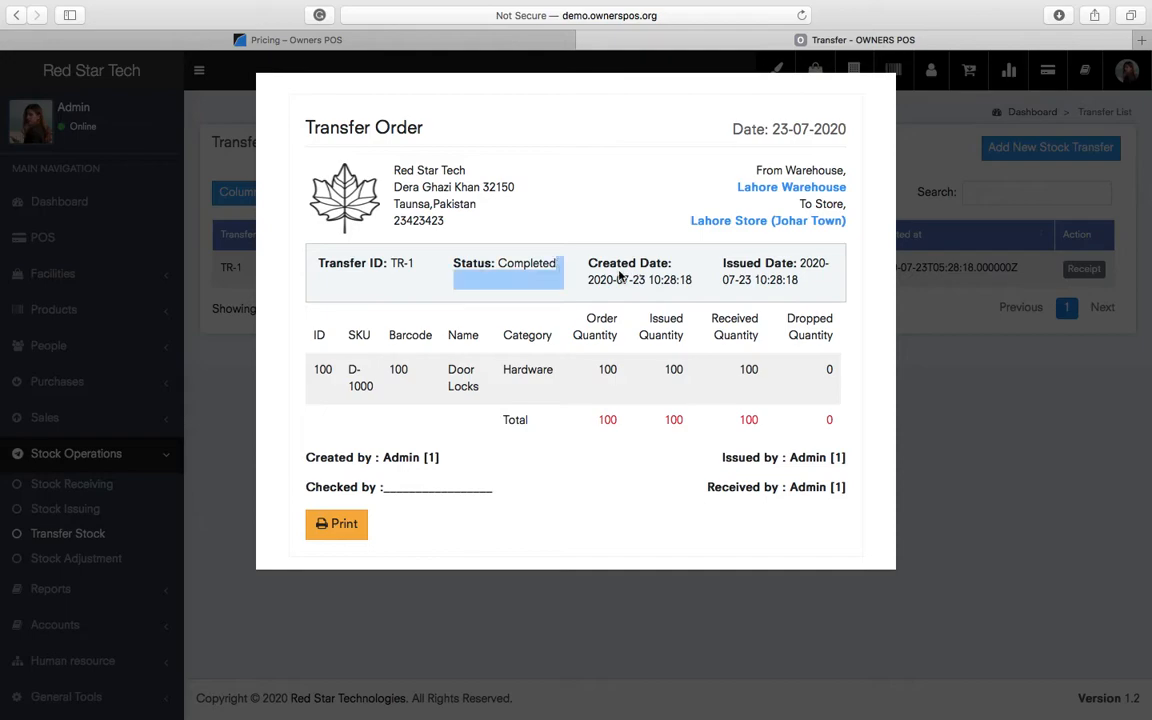
triple_click(759, 373)
left_click(829, 368)
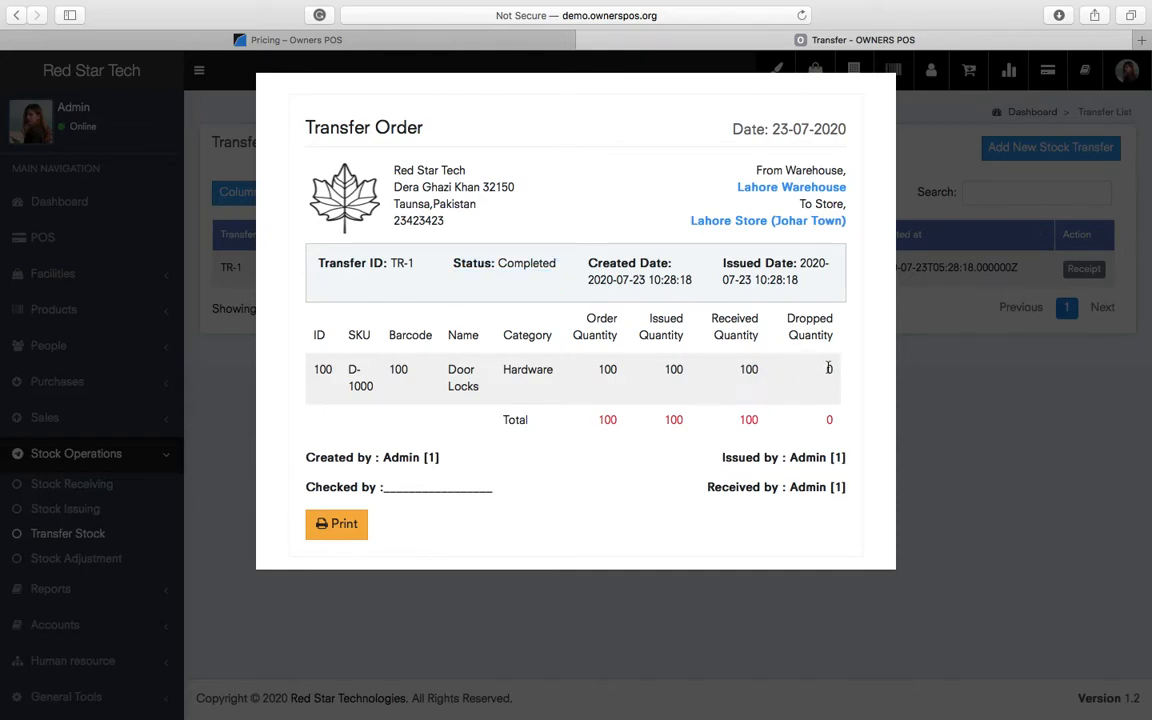
left_click_drag(791, 320, 848, 405)
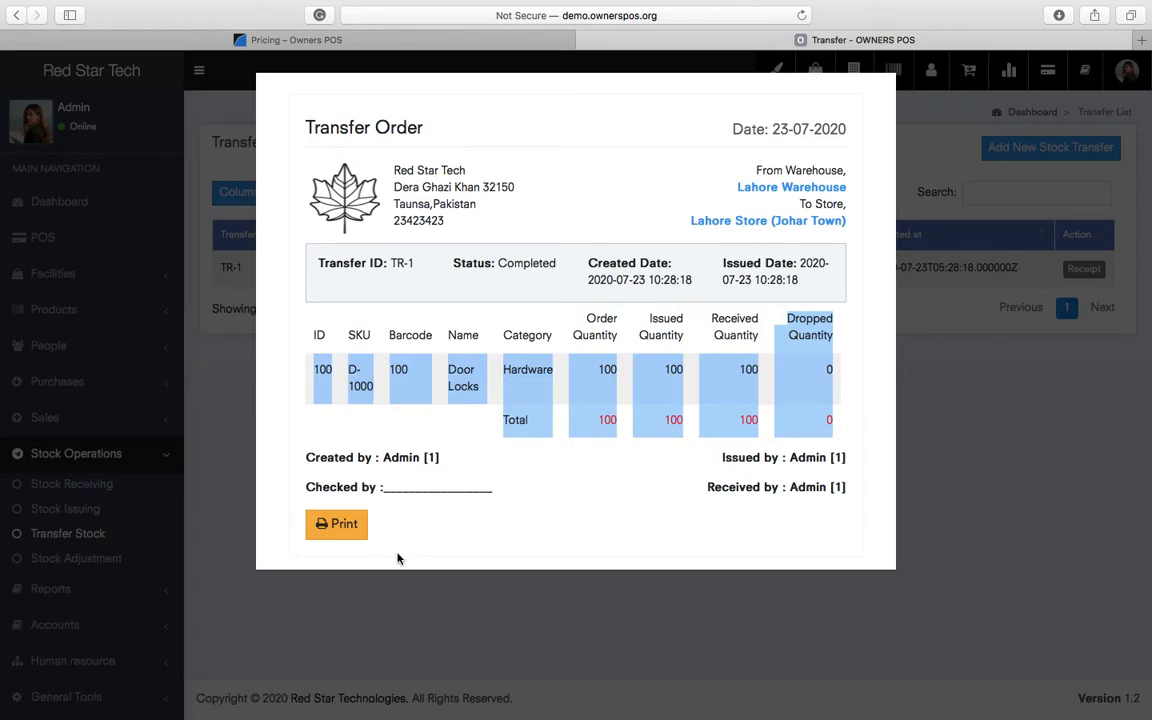
left_click(707, 653)
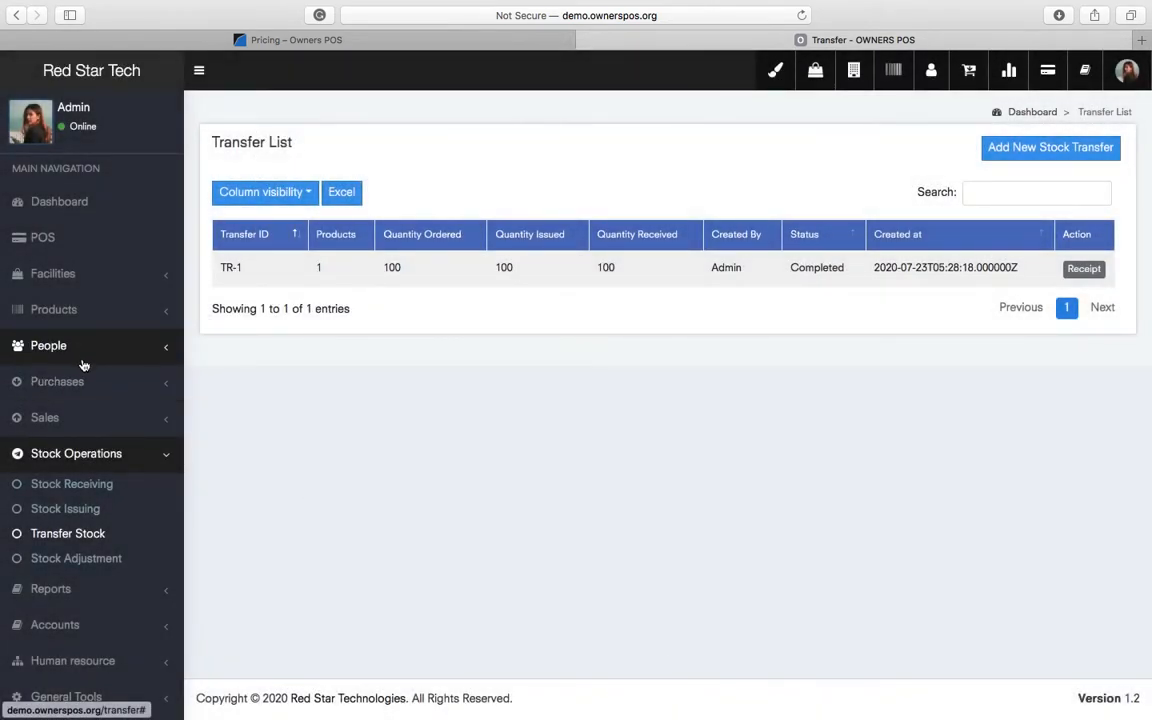
- In the Product List, check Door Locks stock: 0 in Lahore Warehouse and 200 in Lahore Store
left_click(72, 305)
left_click(103, 342)
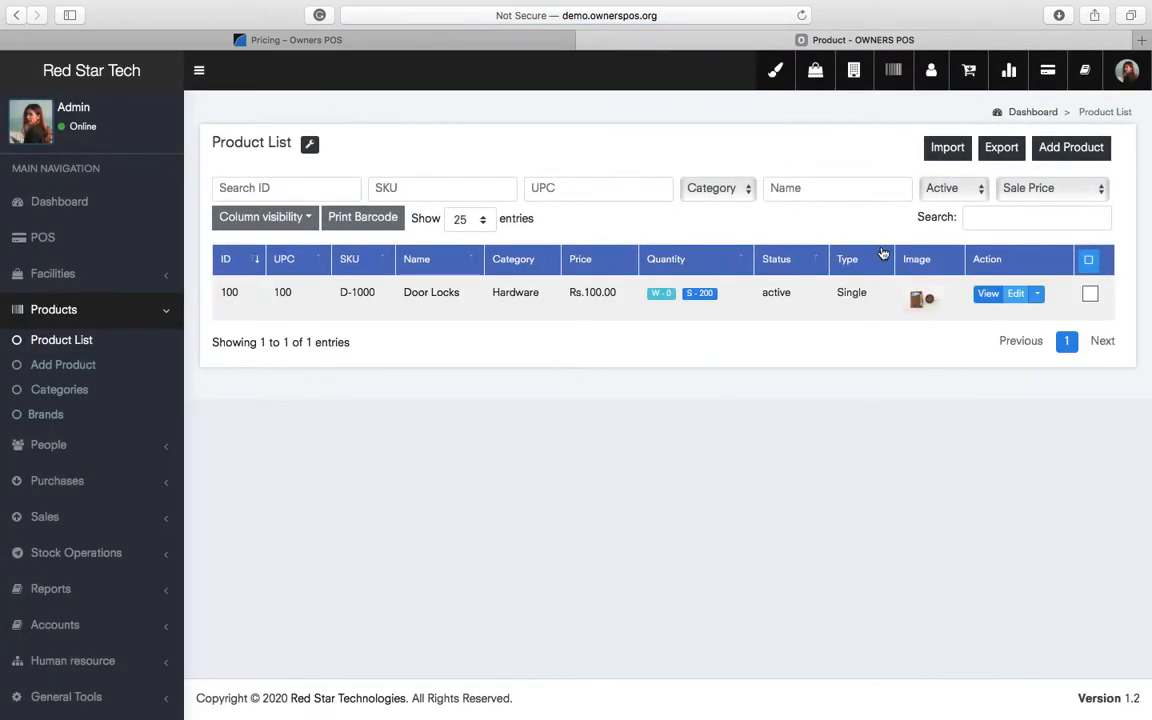
left_click(700, 298)
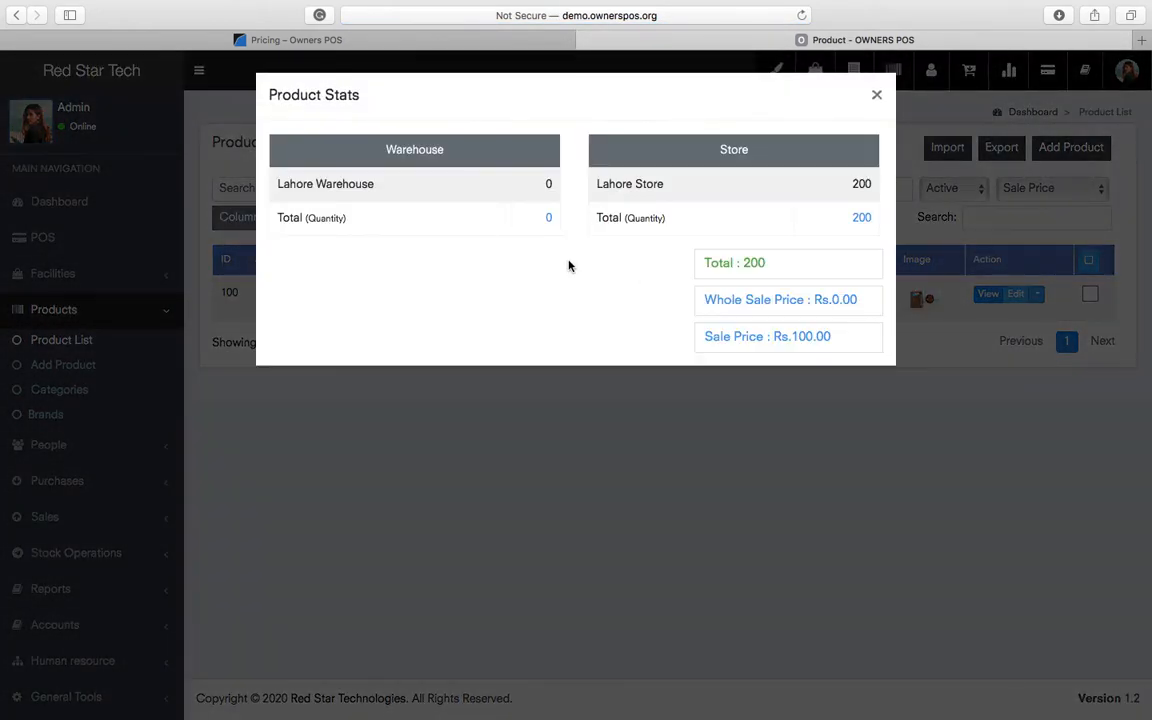
double_click(335, 184)
left_click(543, 188)
double_click(862, 184)
left_click(876, 94)
- Expand the Stock Operations section in the sidebar and scroll through its pages
scroll(124, 515, "down", 1)
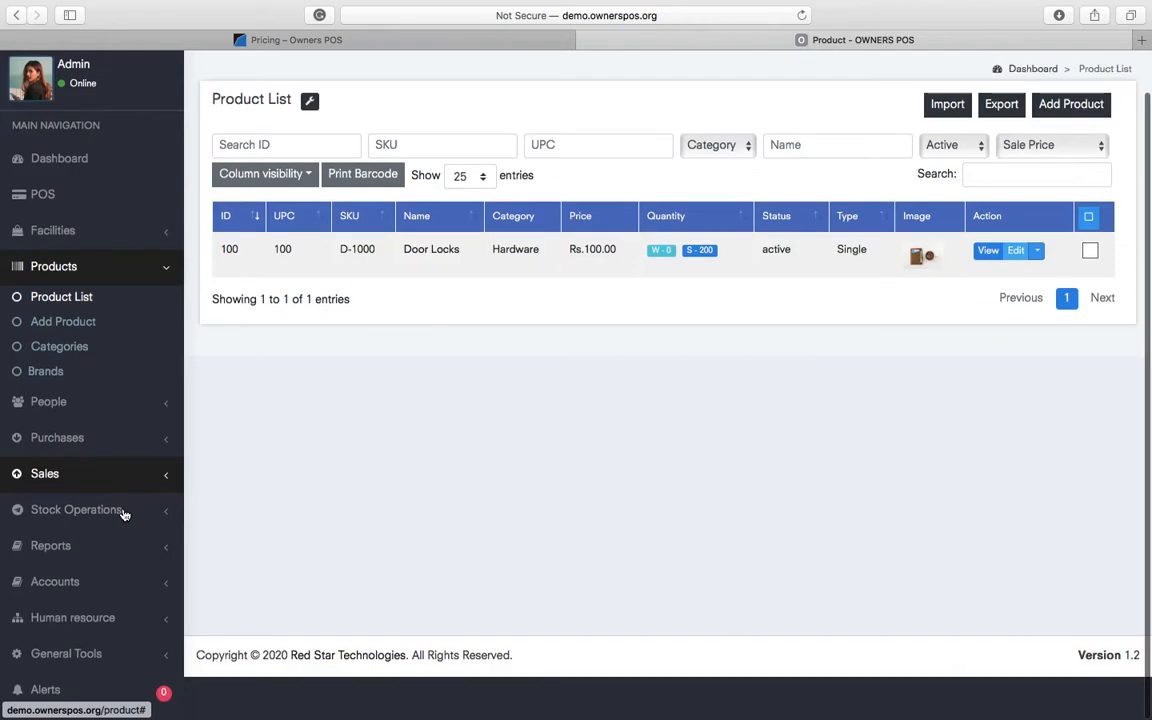
left_click(124, 514)
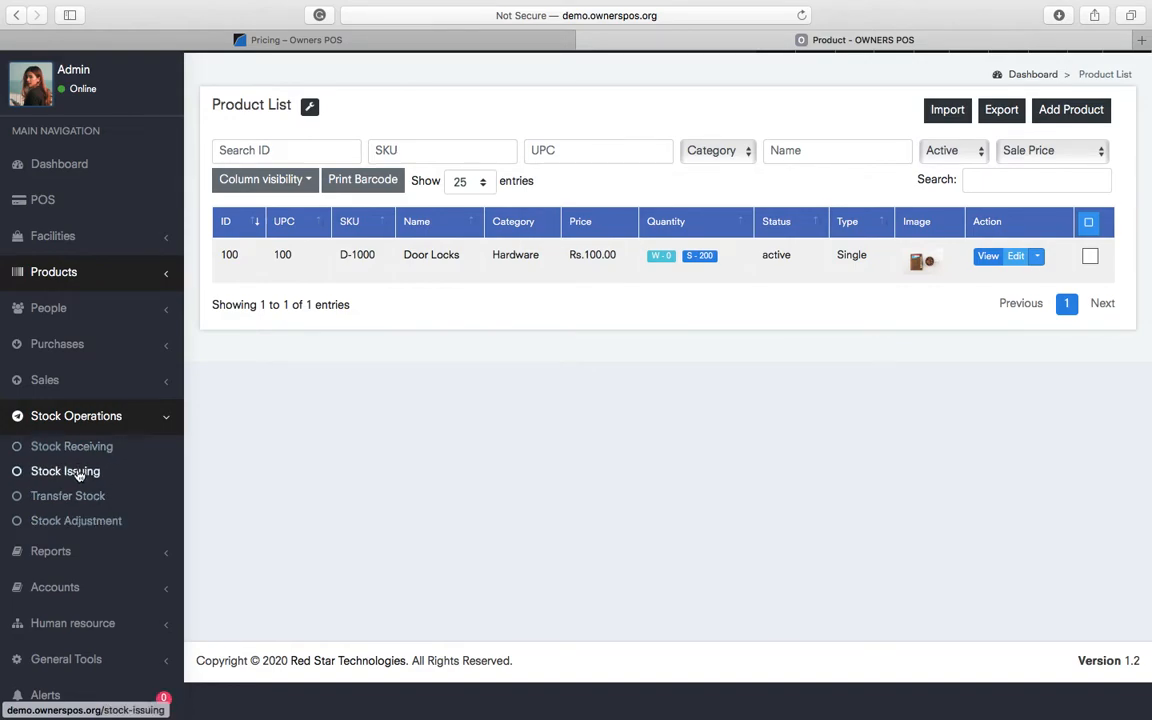
scroll(121, 555, "down", 1)
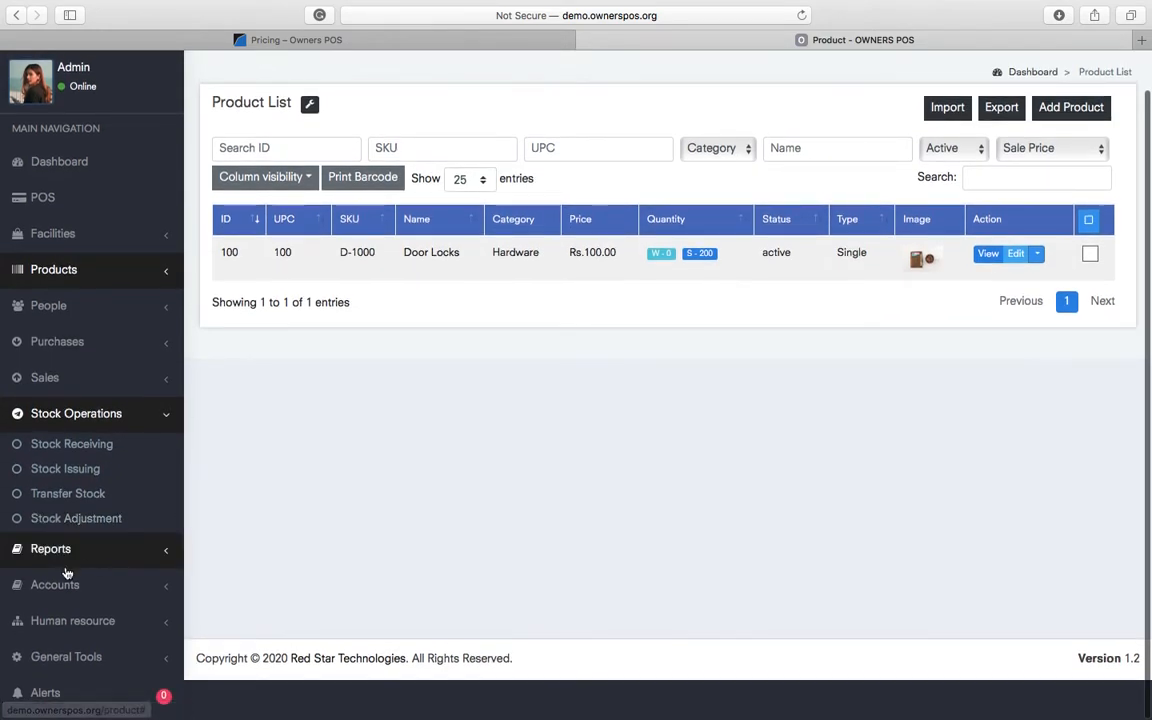
scroll(112, 416, "up", 1)
scroll(112, 416, "up", 1)
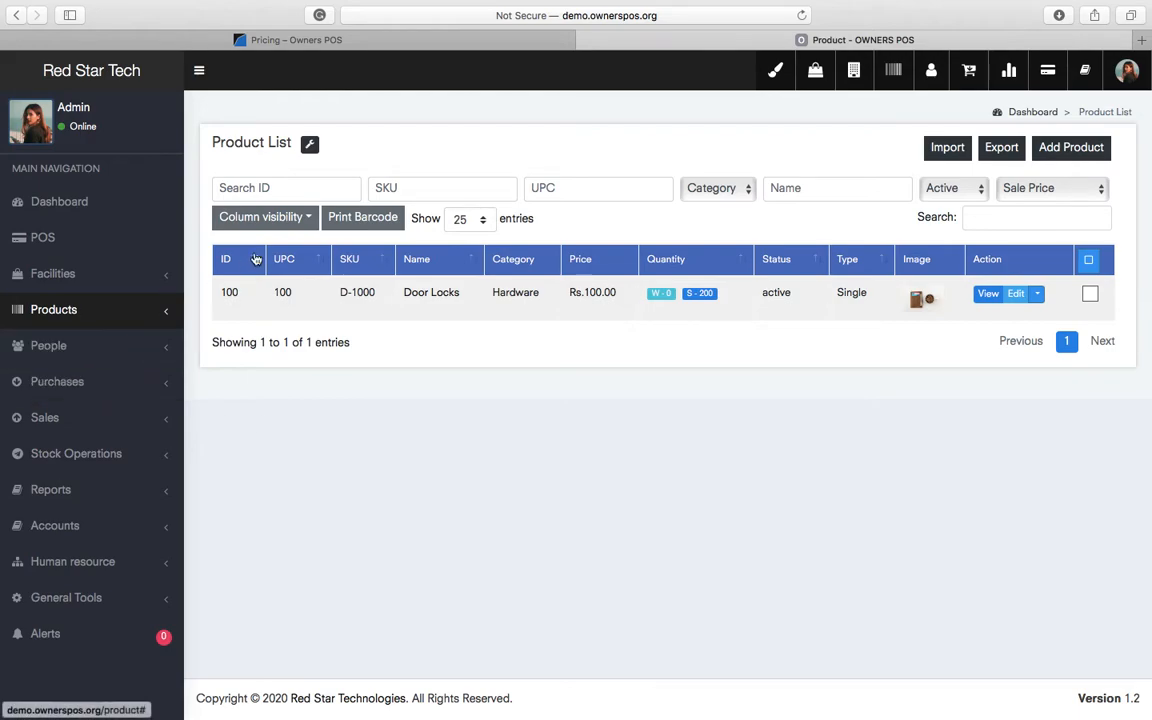
- Start a POS shift at Lahore Store (Johar Town) with 0.00 opening cash
left_click(45, 234)
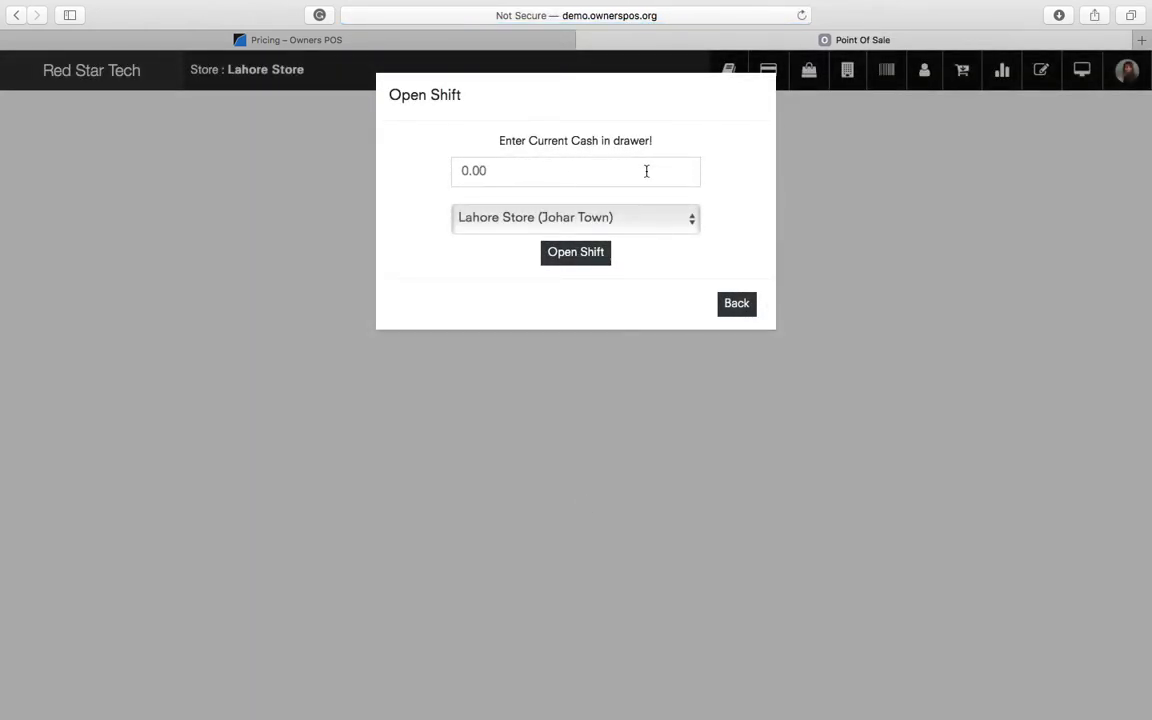
left_click(563, 216)
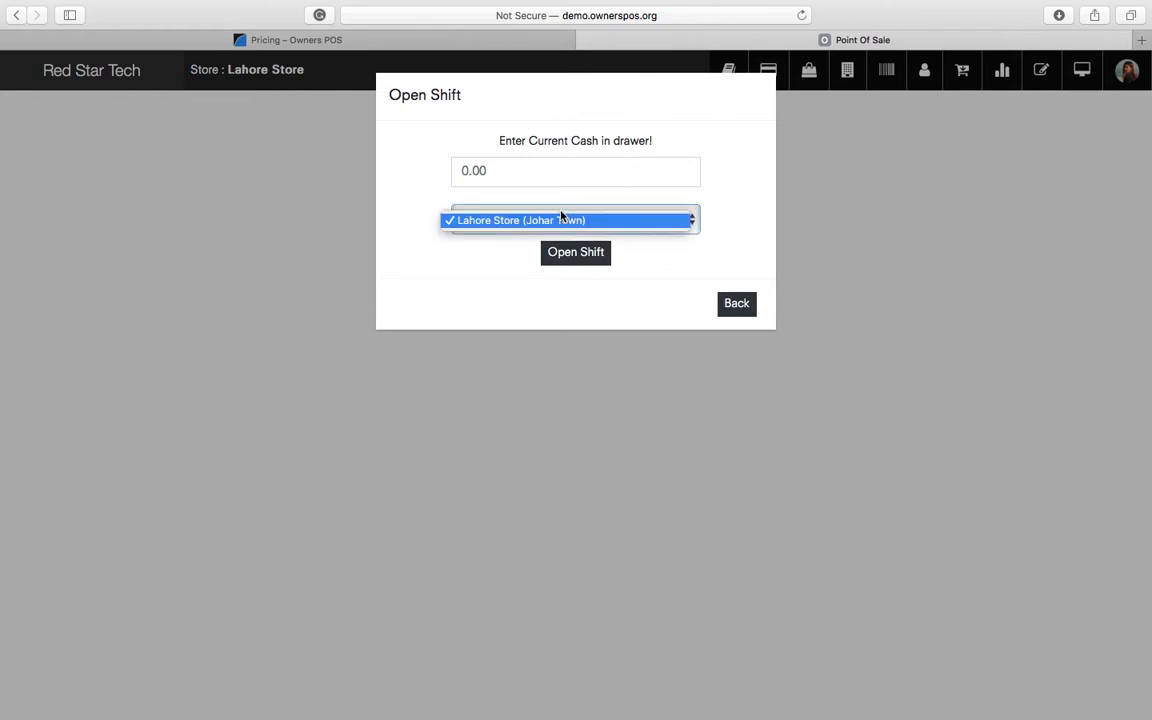
left_click(737, 182)
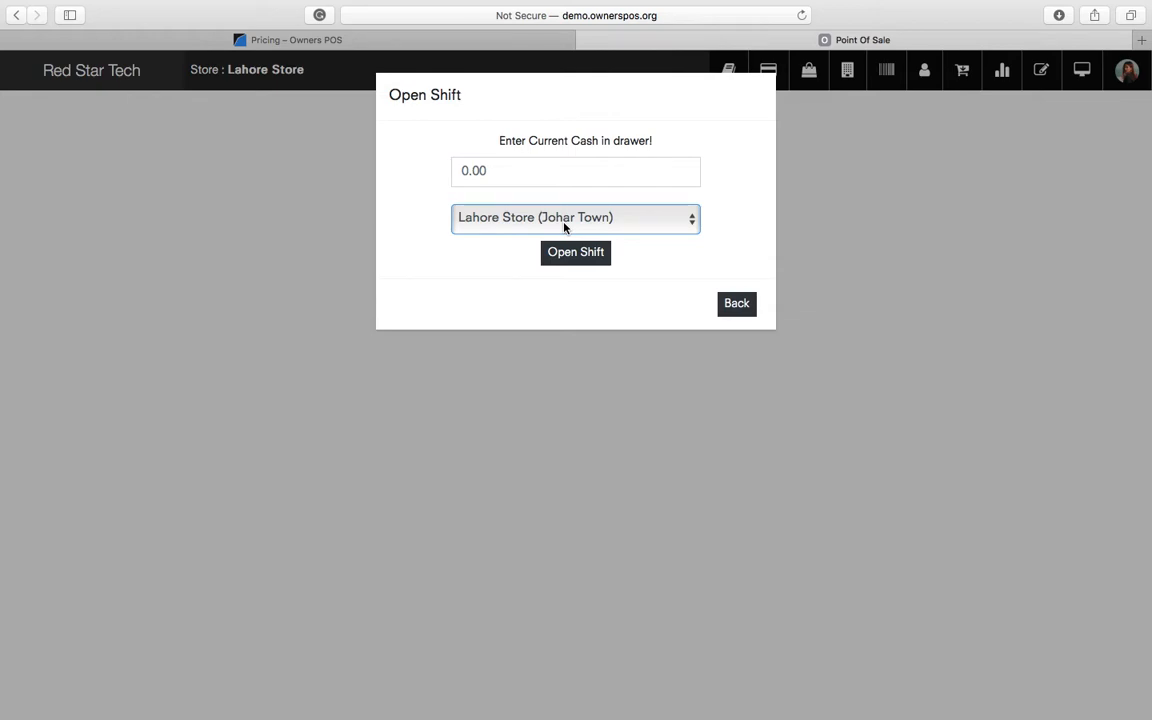
left_click(609, 170)
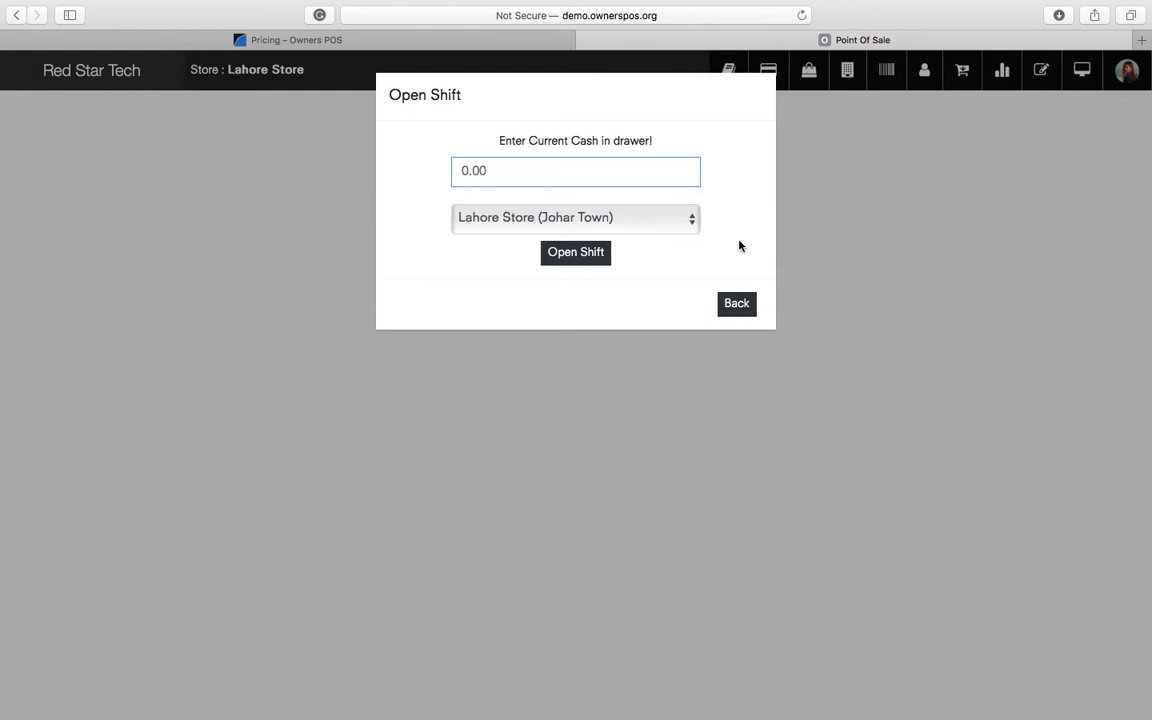
left_click(597, 261)
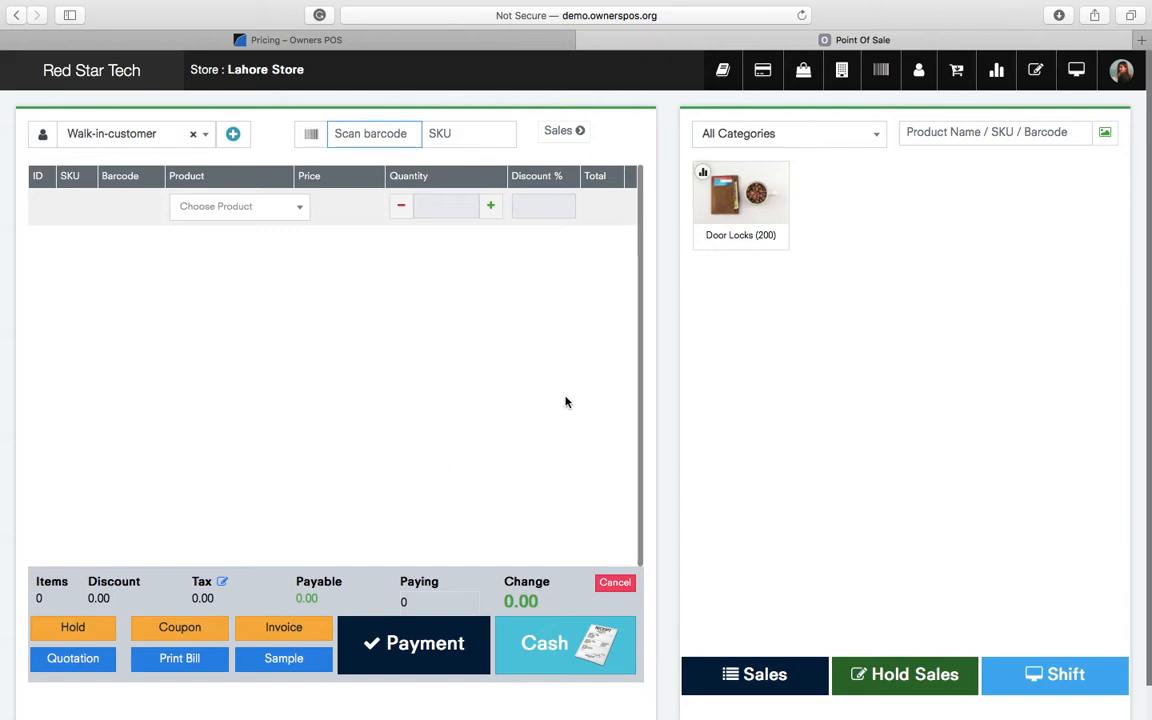
- Add one Door Locks to the cart and change its price to 200
left_click(728, 201)
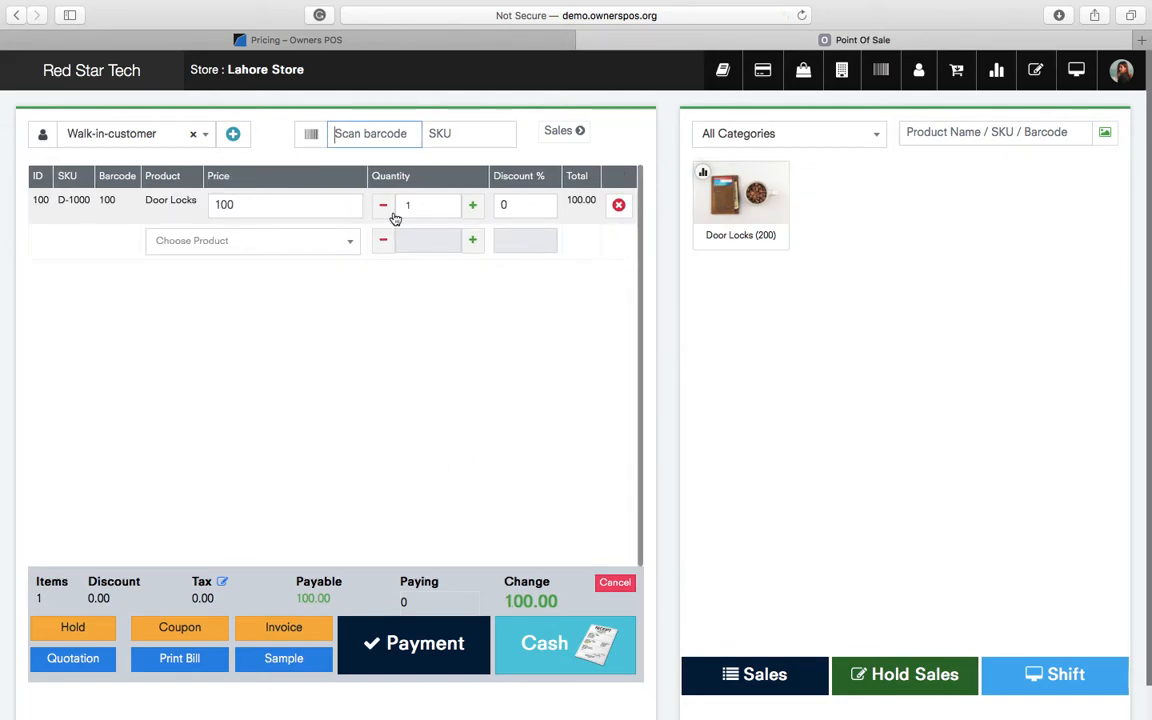
left_click(311, 205)
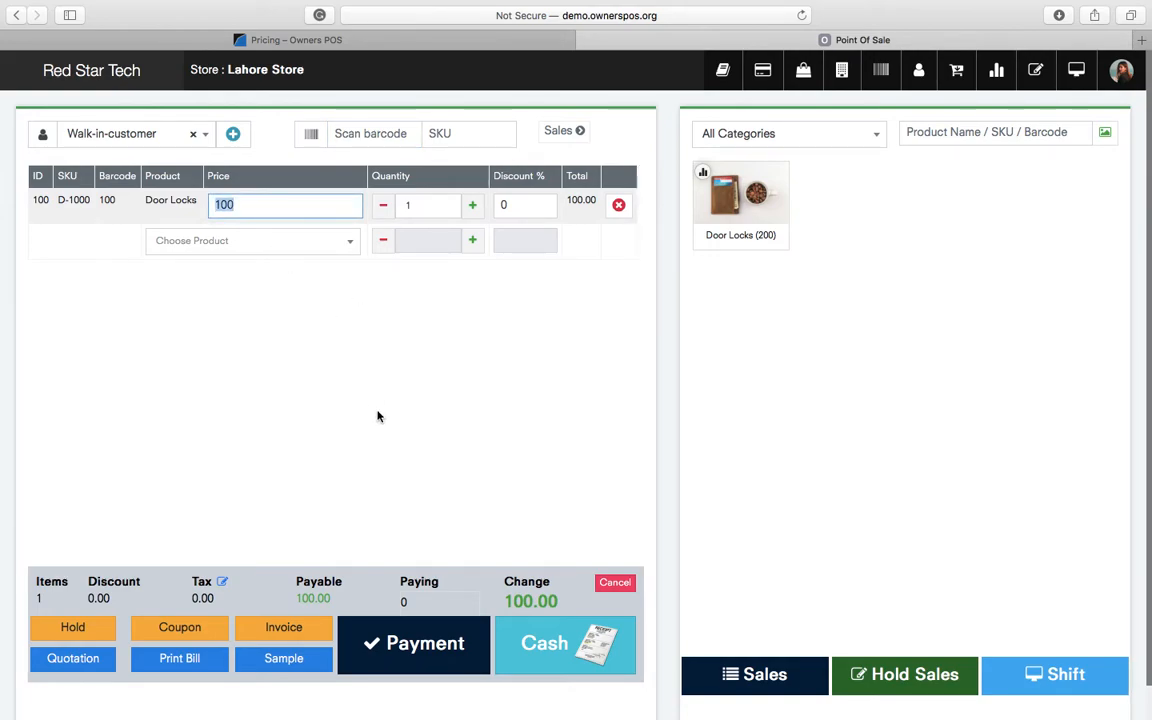
type("200")
key("Return")
left_click(496, 355)
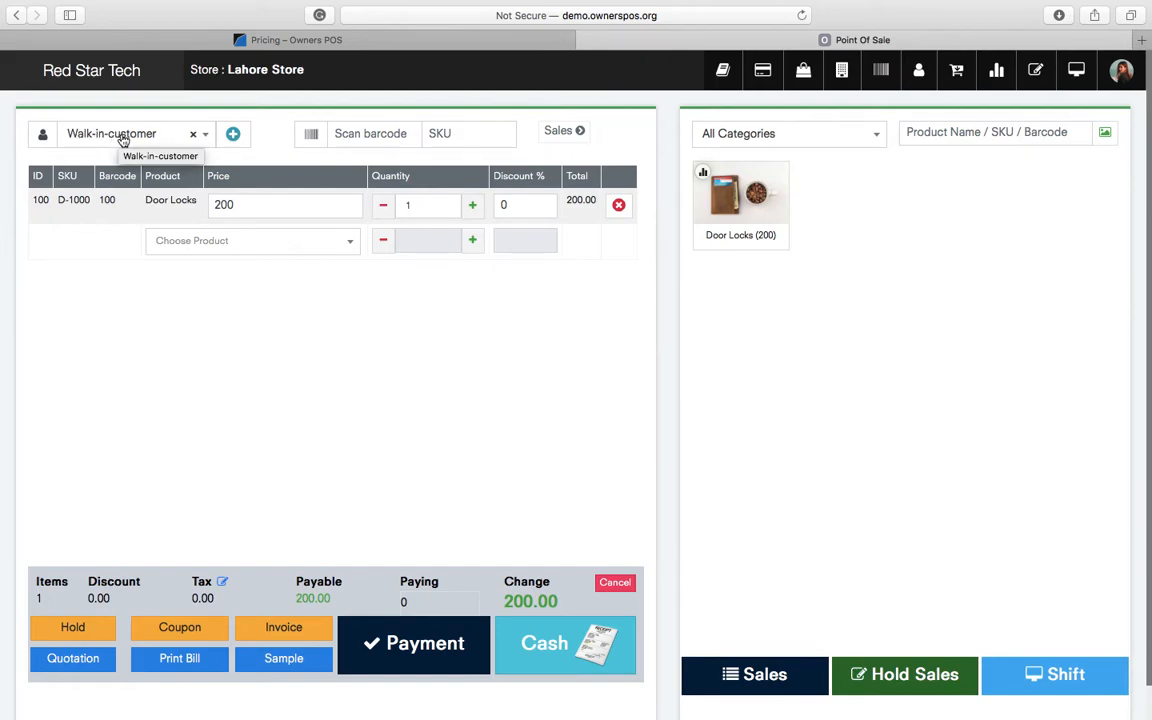
- Register a new customer by entering their name and saving the record
left_click(234, 135)
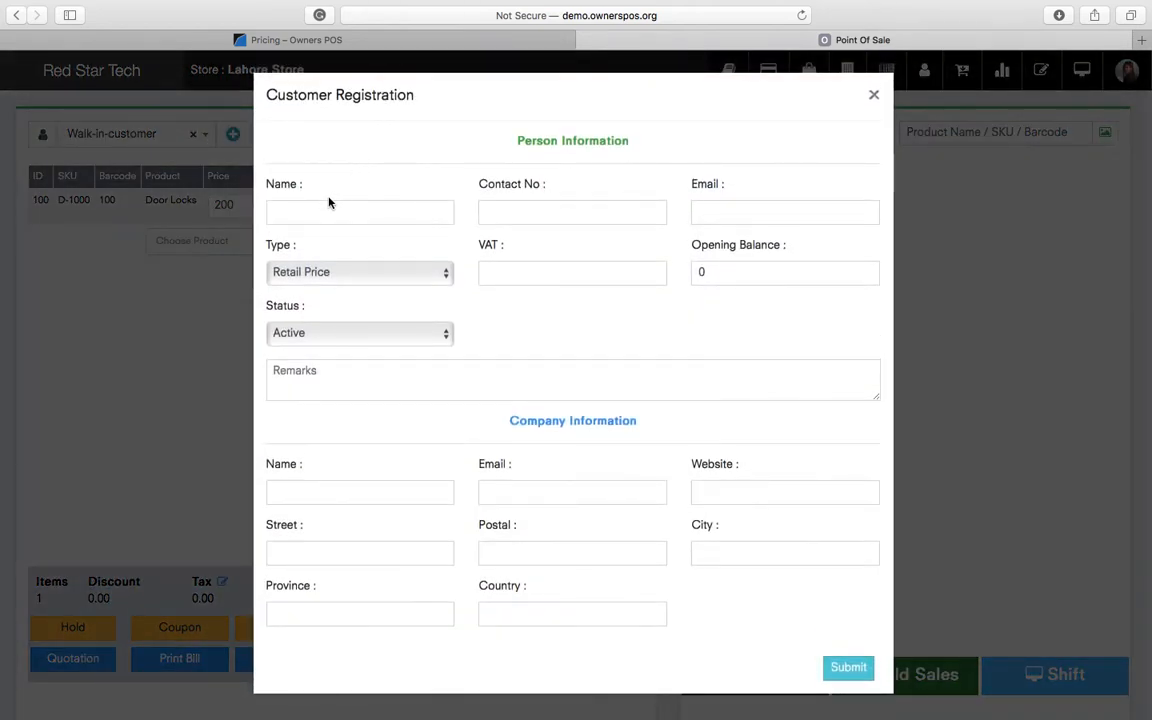
type("Bas")
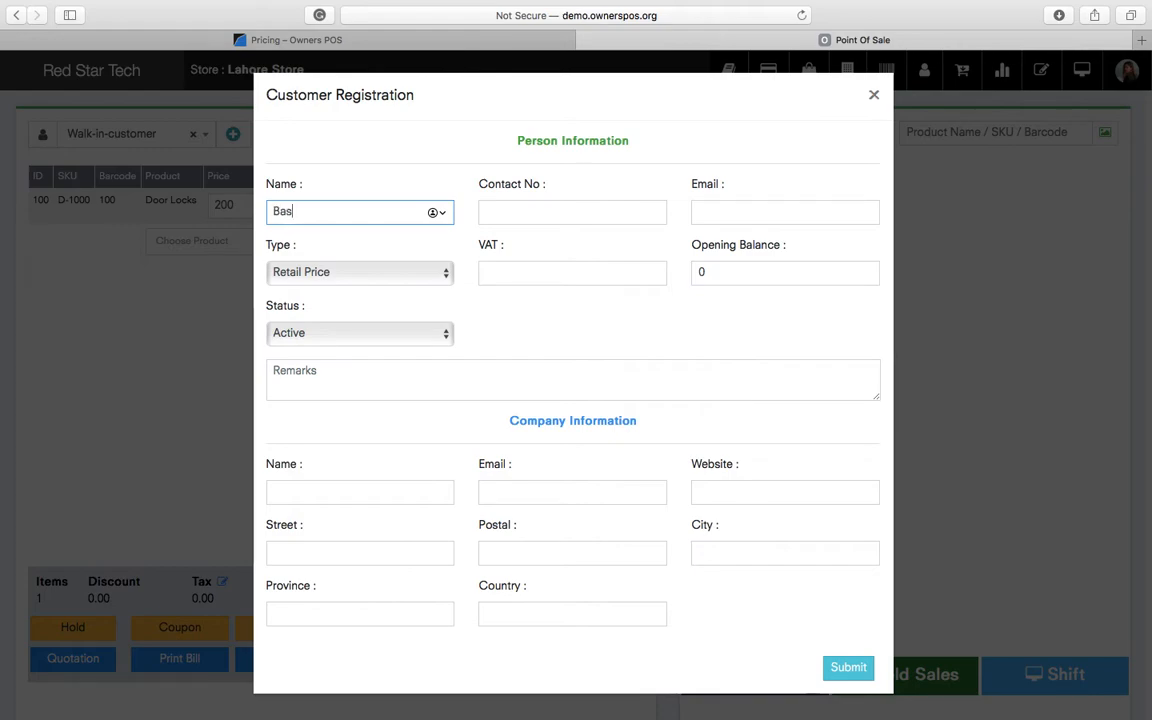
type("it")
key("Return")
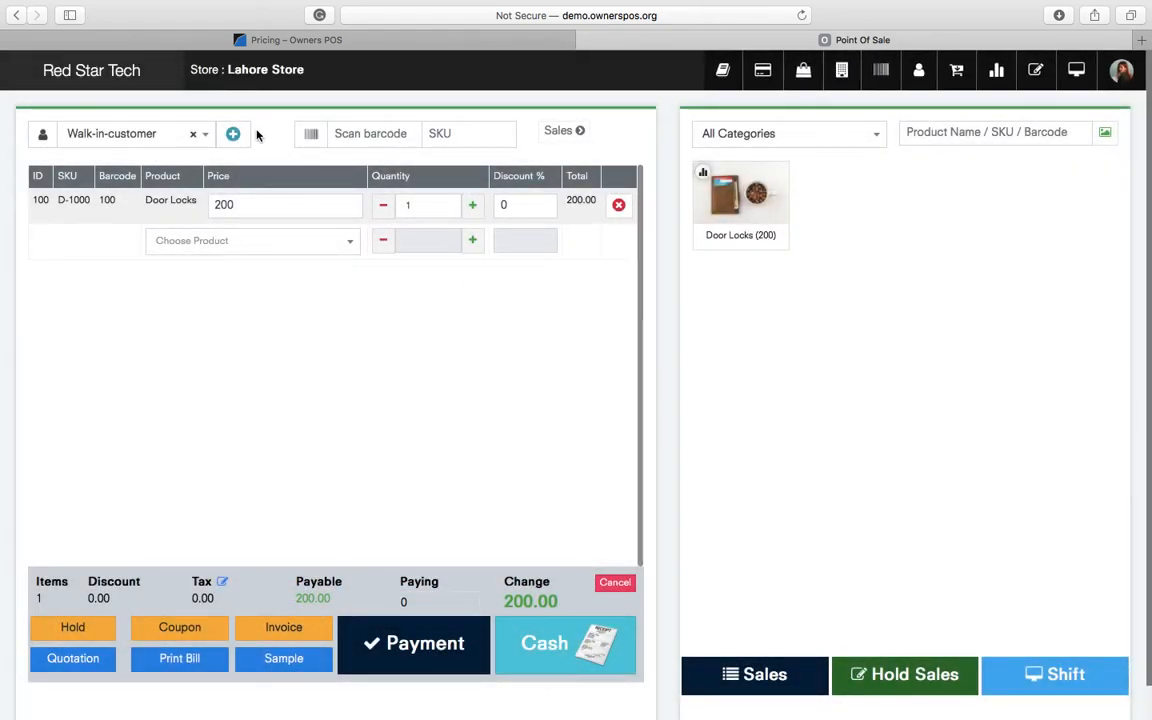
- Search for the new customer, attach them to the sale, and close the registration form
left_click(160, 133)
type("basit")
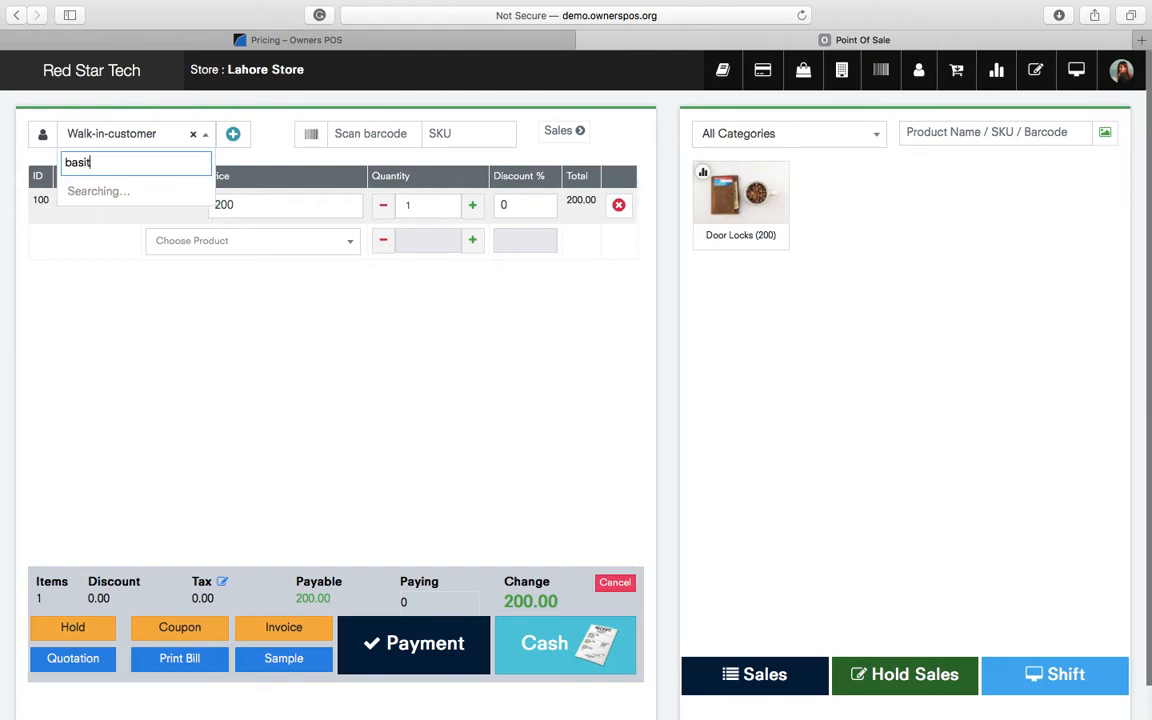
left_click(128, 199)
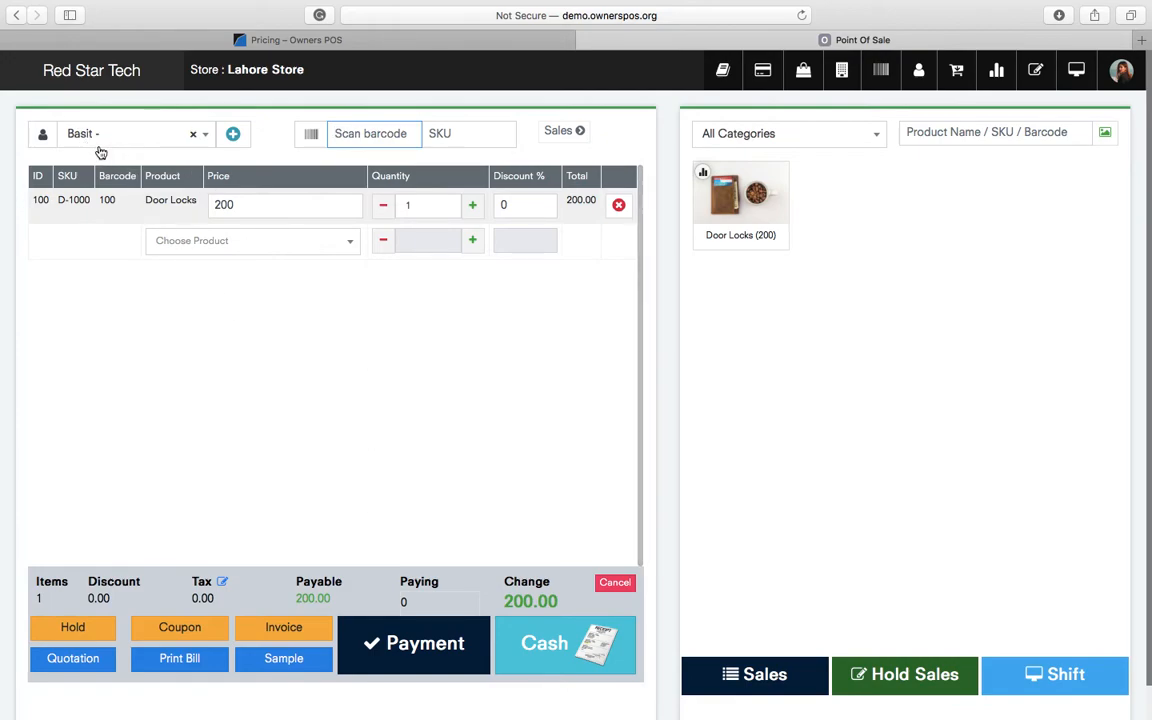
left_click(233, 133)
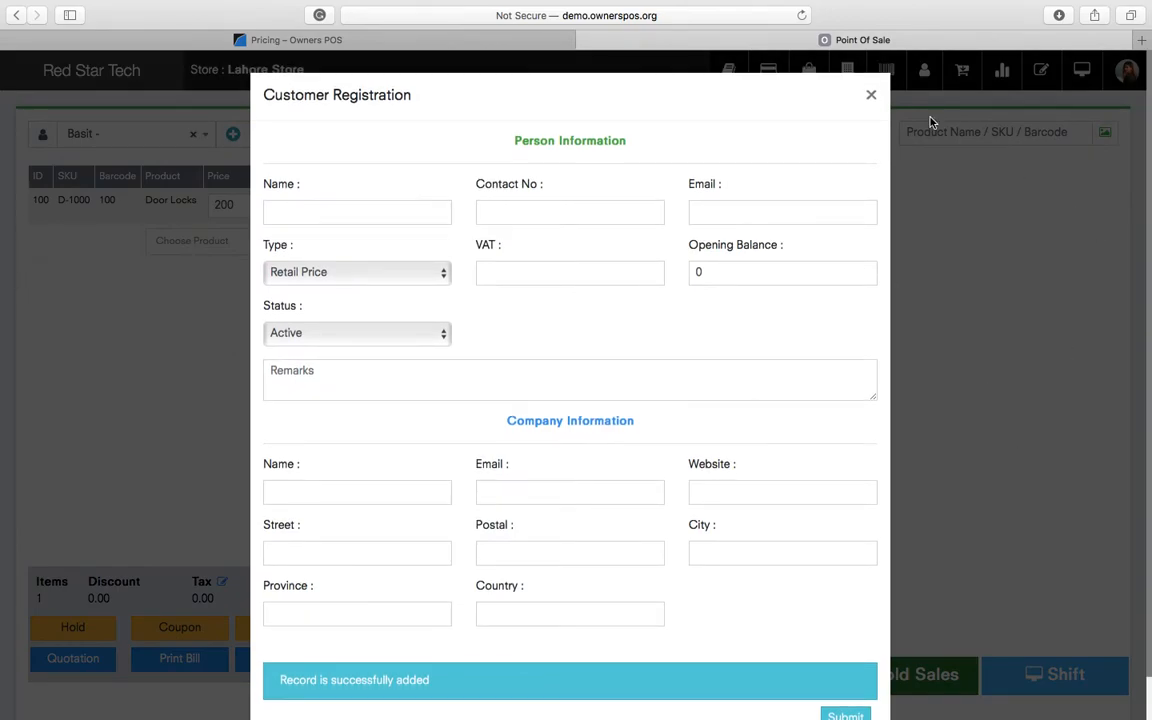
left_click(871, 94)
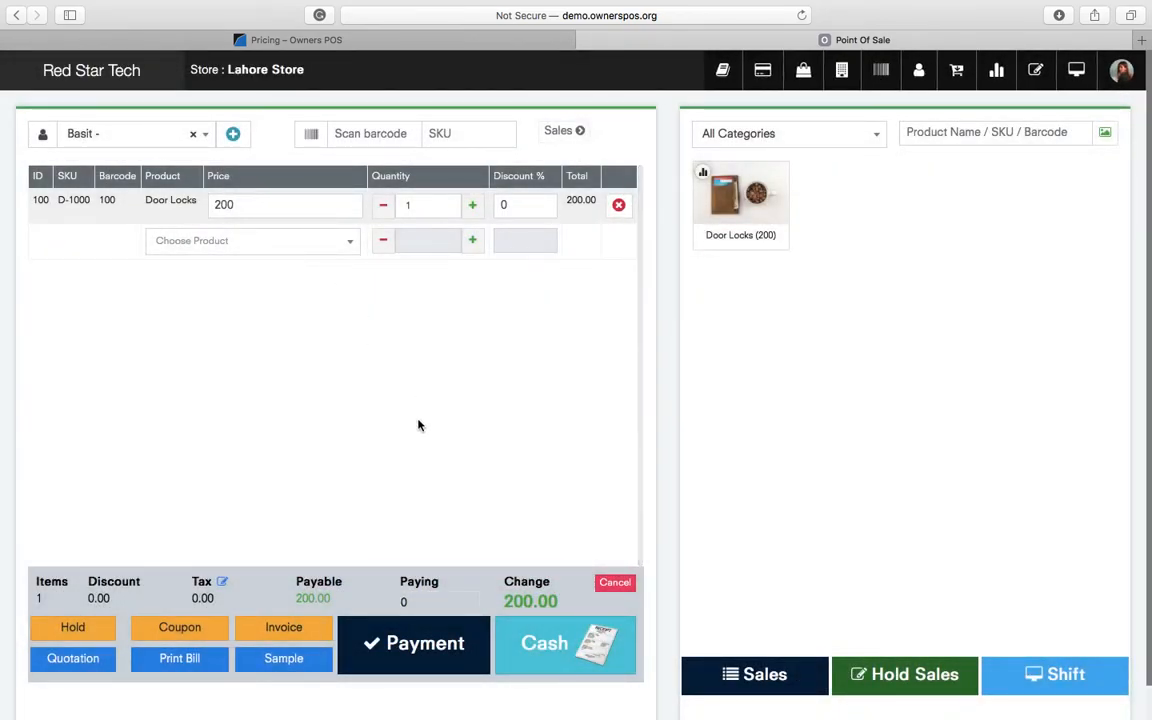
- Pay the Door Locks sale in cash with 200 paid and bring up its invoice
left_click(428, 651)
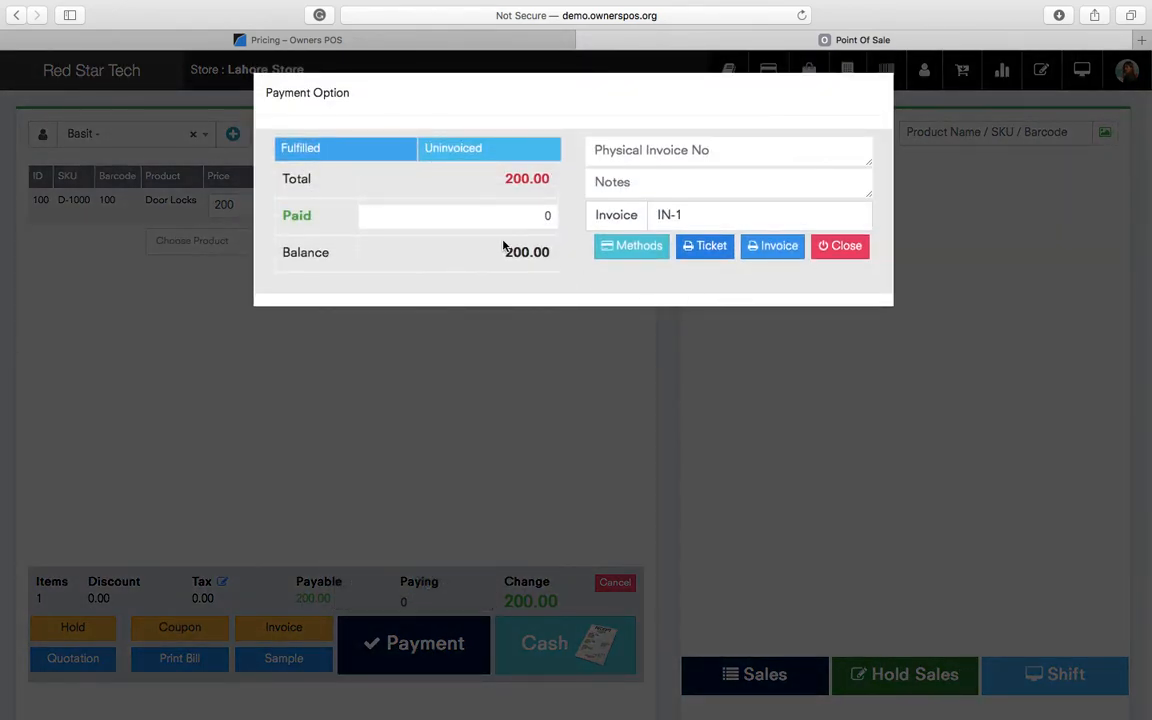
left_click(617, 247)
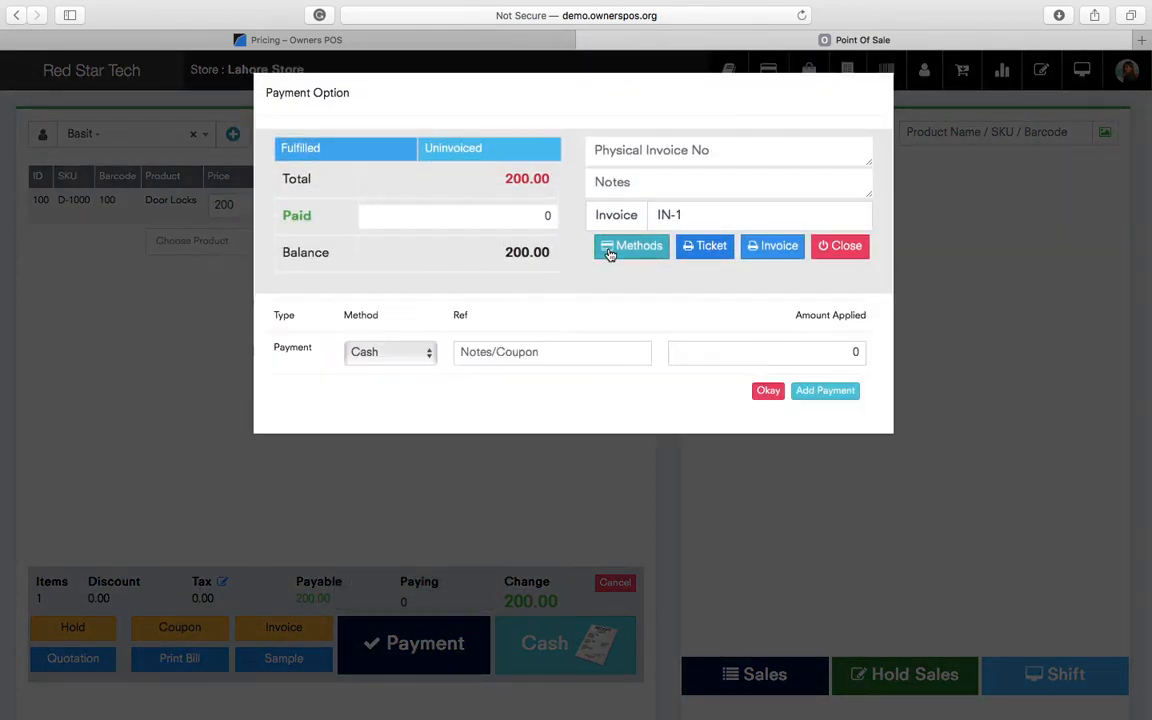
left_click(386, 356)
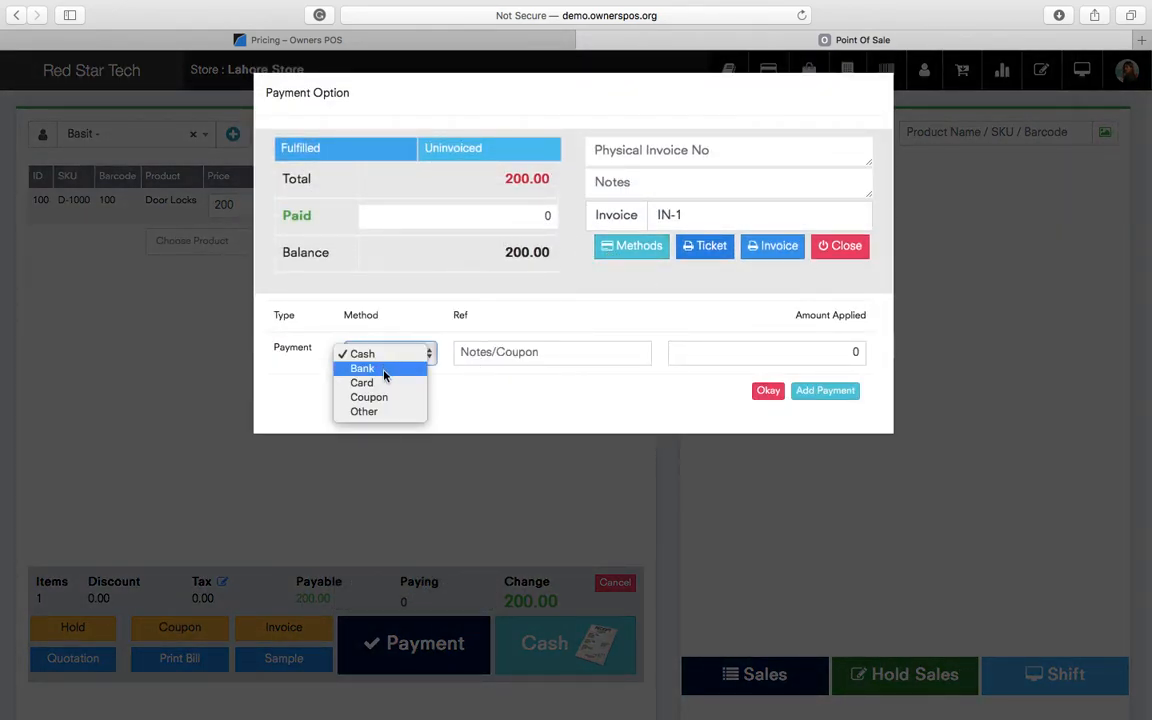
left_click(561, 427)
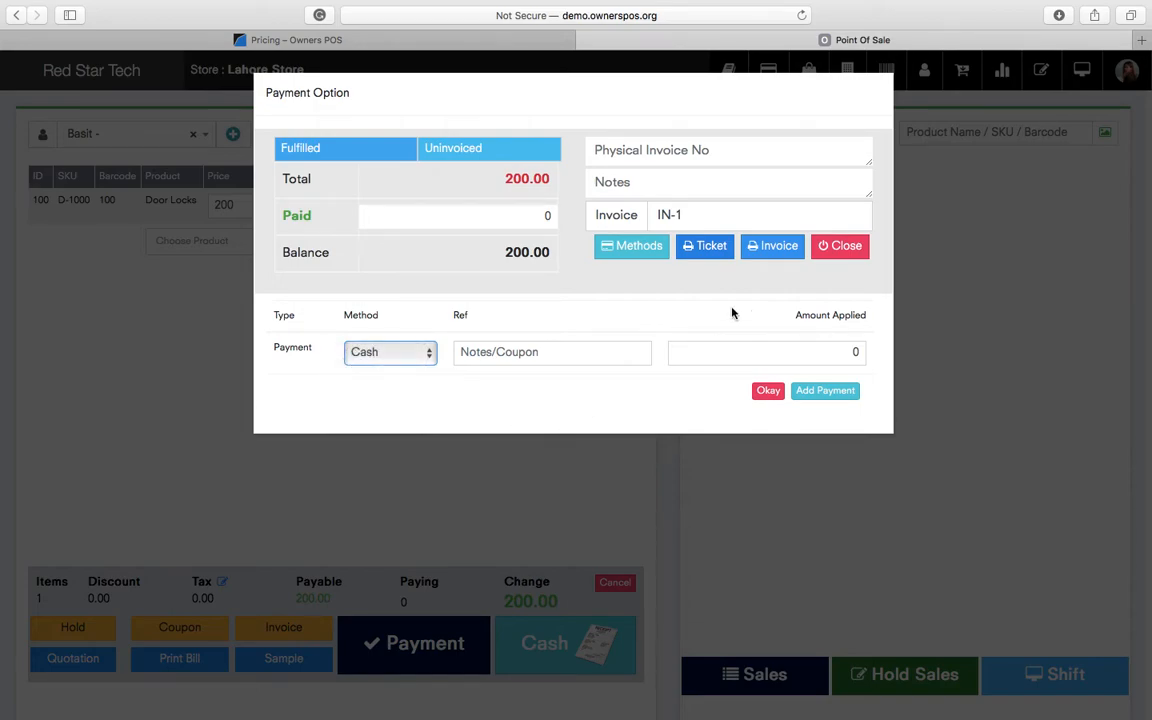
left_click(533, 217)
type("2000")
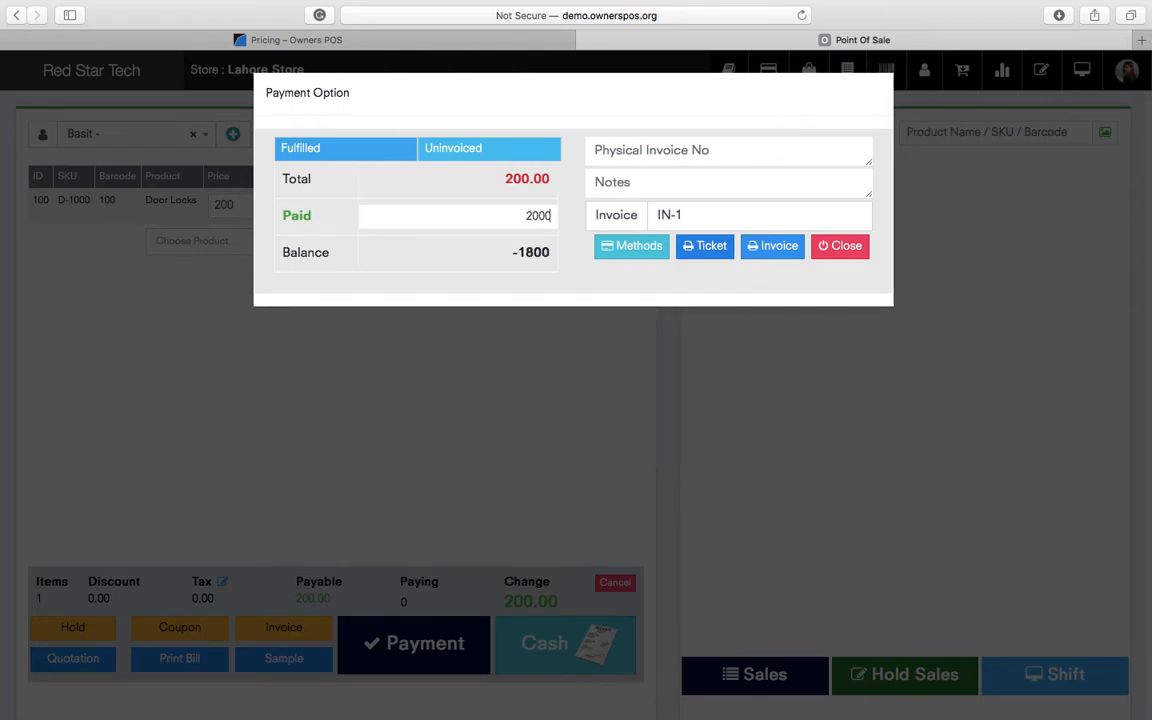
key("BackSpace")
left_click(778, 254)
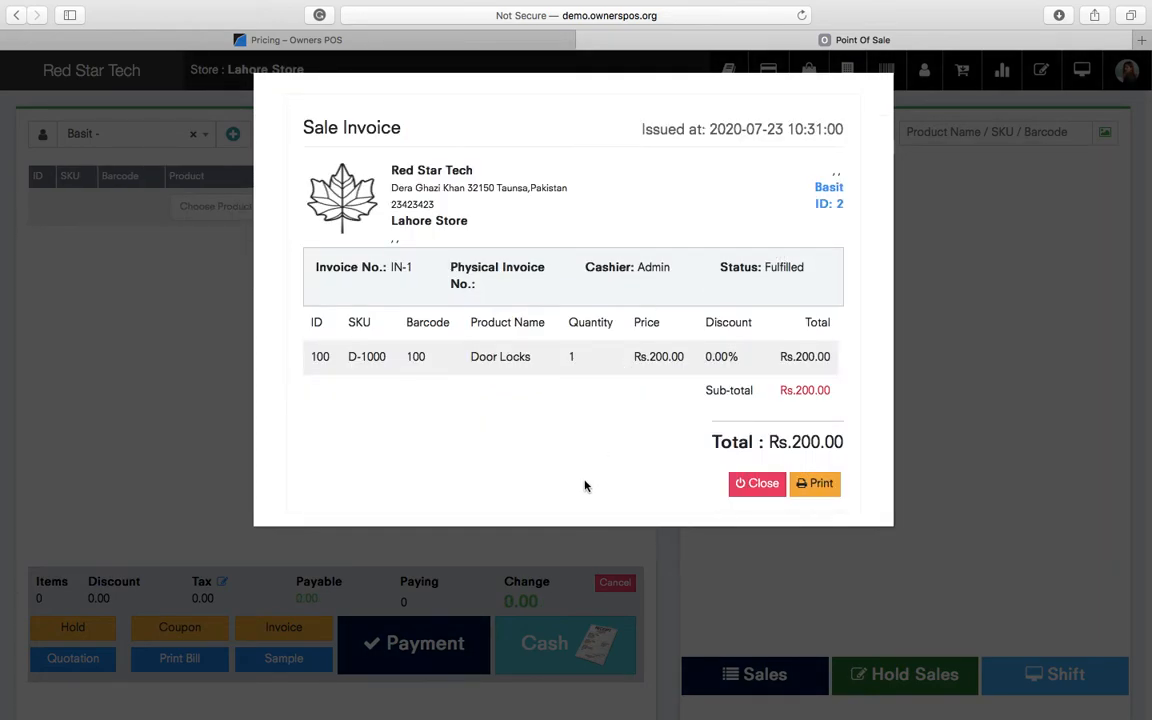
- Review invoice IN-1 (SKU D-1000, Rs.200.00), close it and open the sales list
triple_click(423, 176)
double_click(423, 205)
double_click(827, 188)
triple_click(835, 207)
double_click(378, 357)
double_click(664, 356)
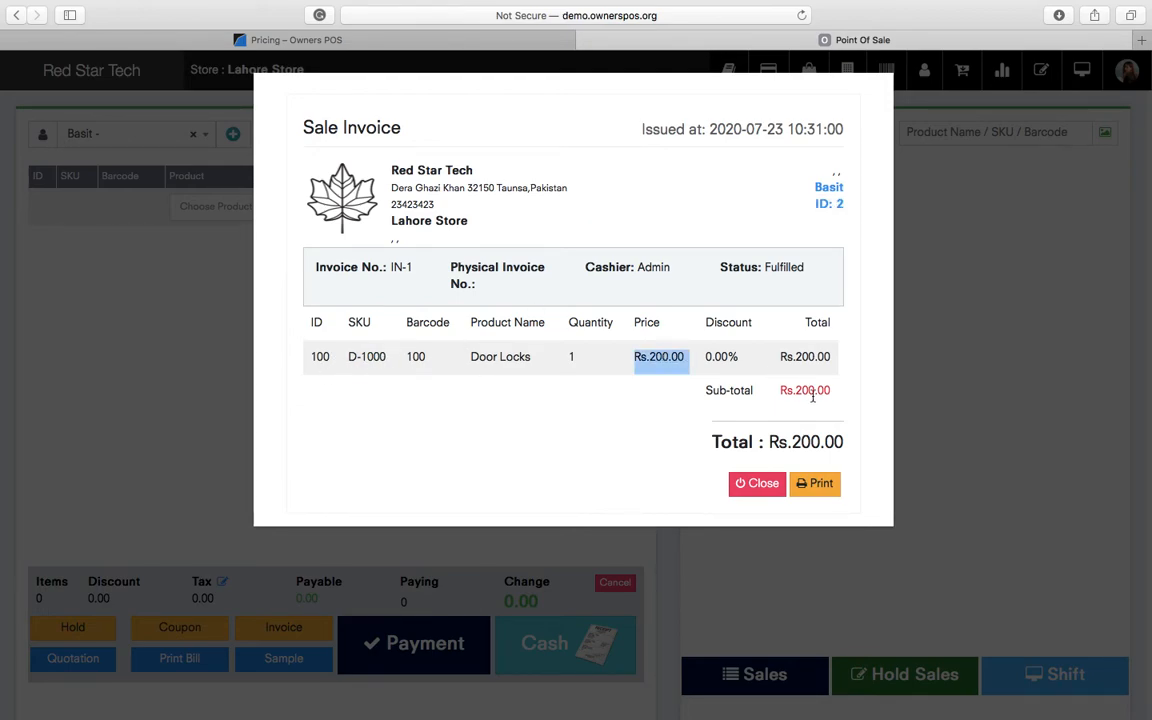
left_click(750, 485)
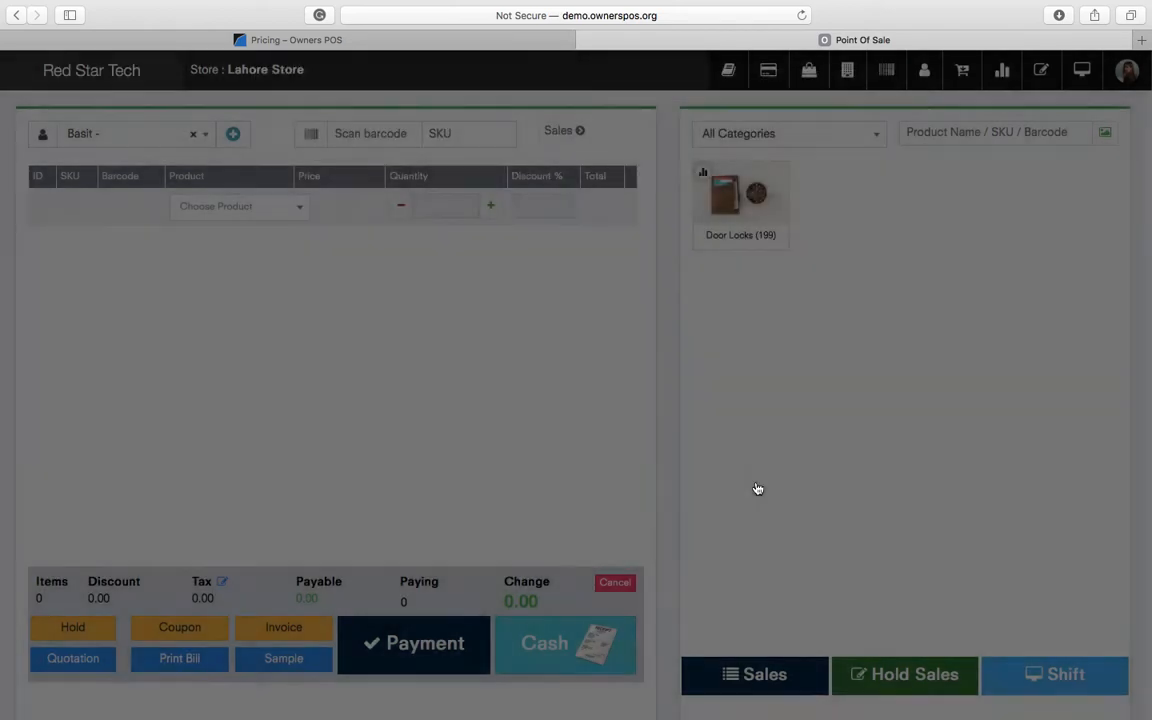
left_click(775, 676)
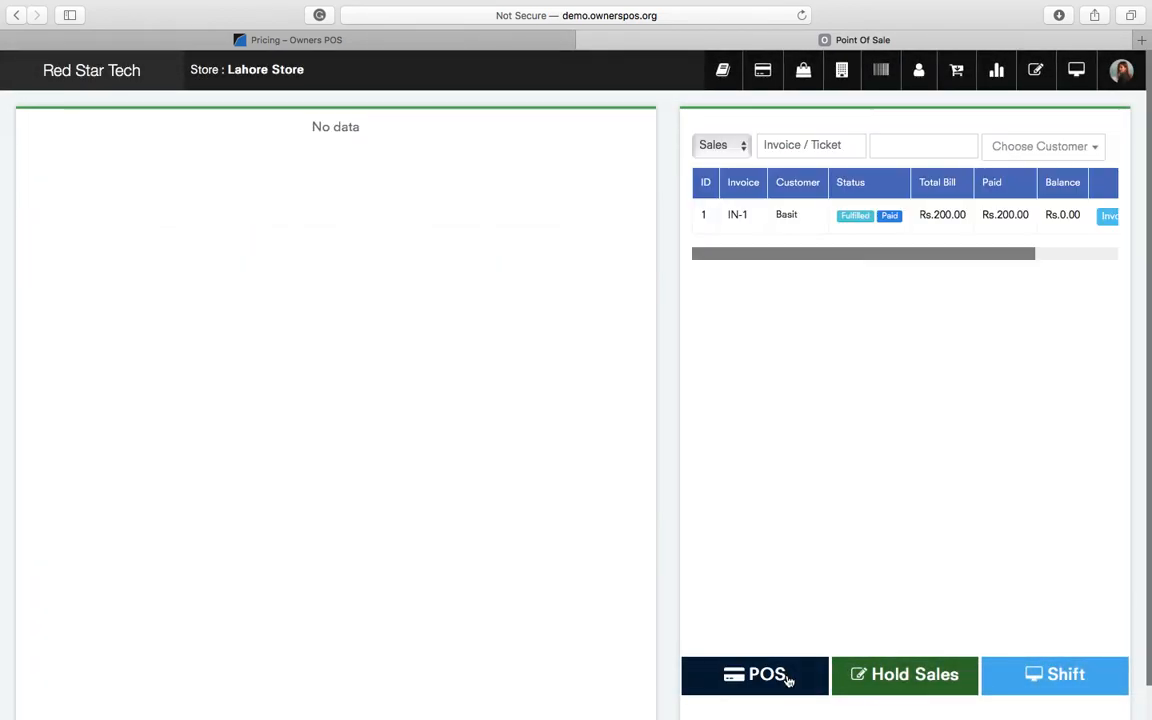
- Add a Door Locks (D-1000) return line to sale IN-1 priced at 200
left_click(775, 216)
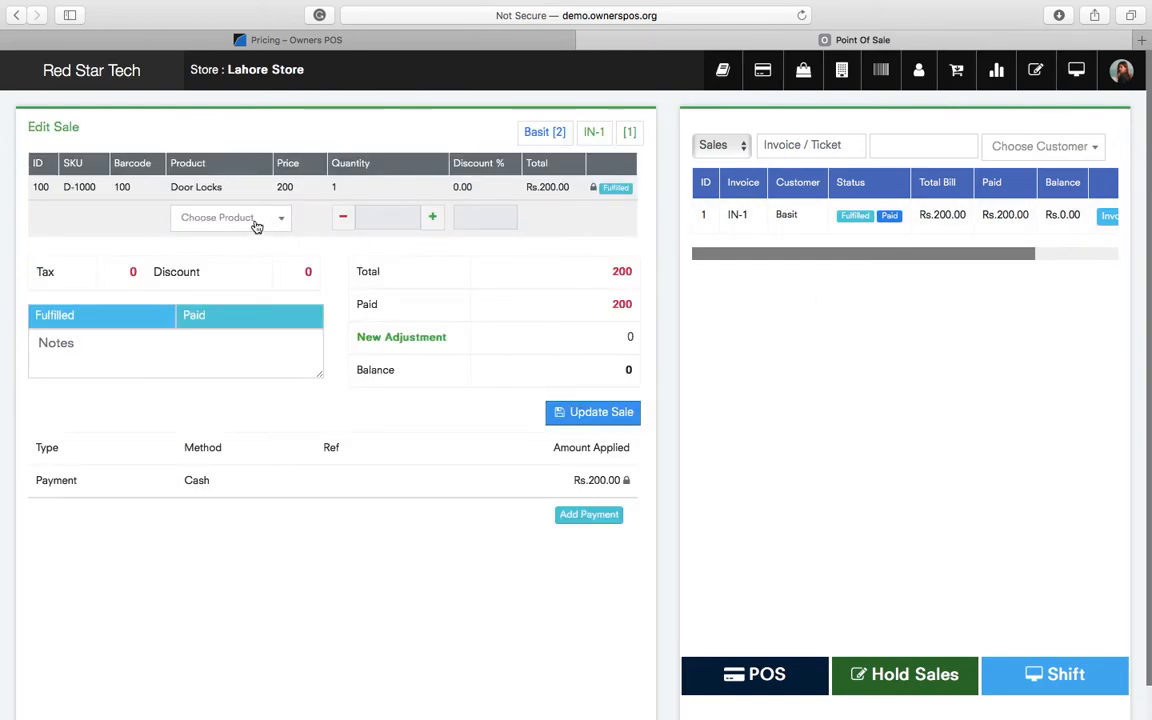
left_click(256, 222)
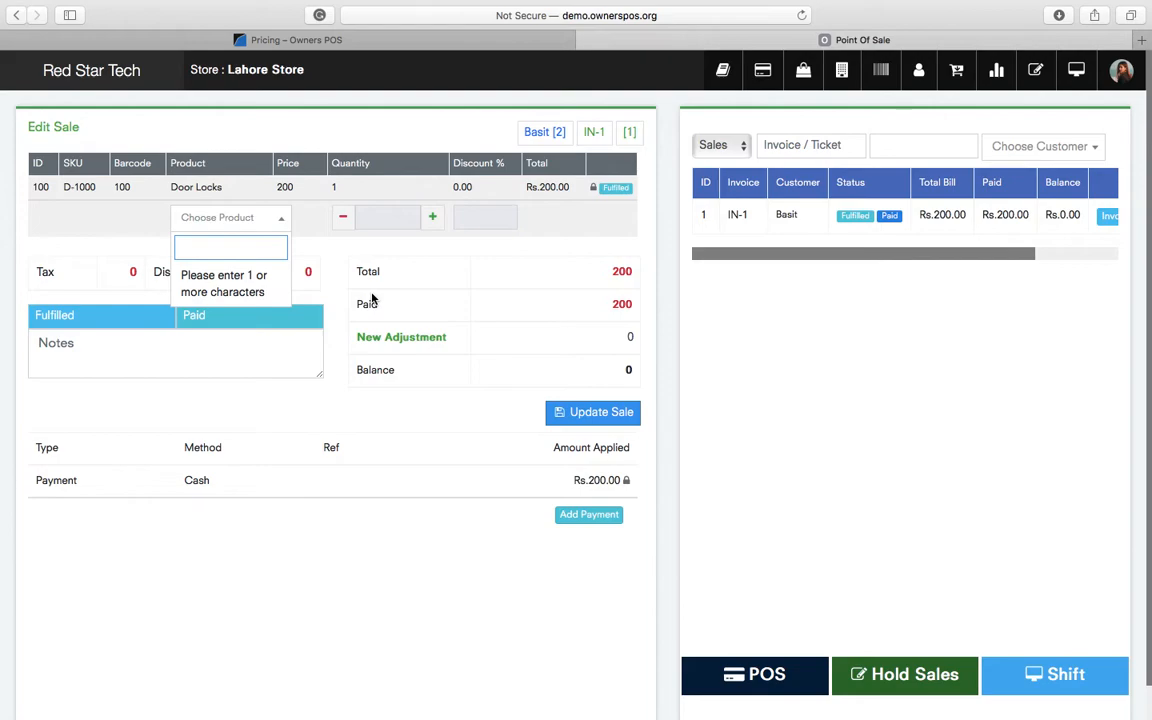
type("D-1000")
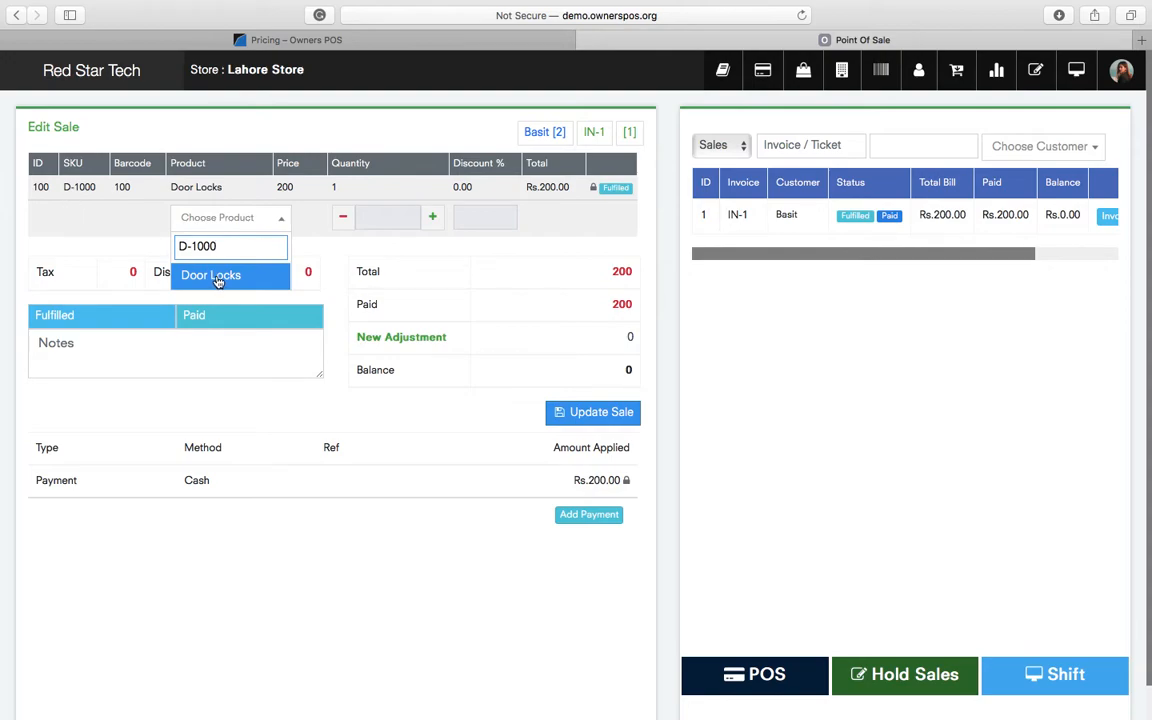
left_click(217, 280)
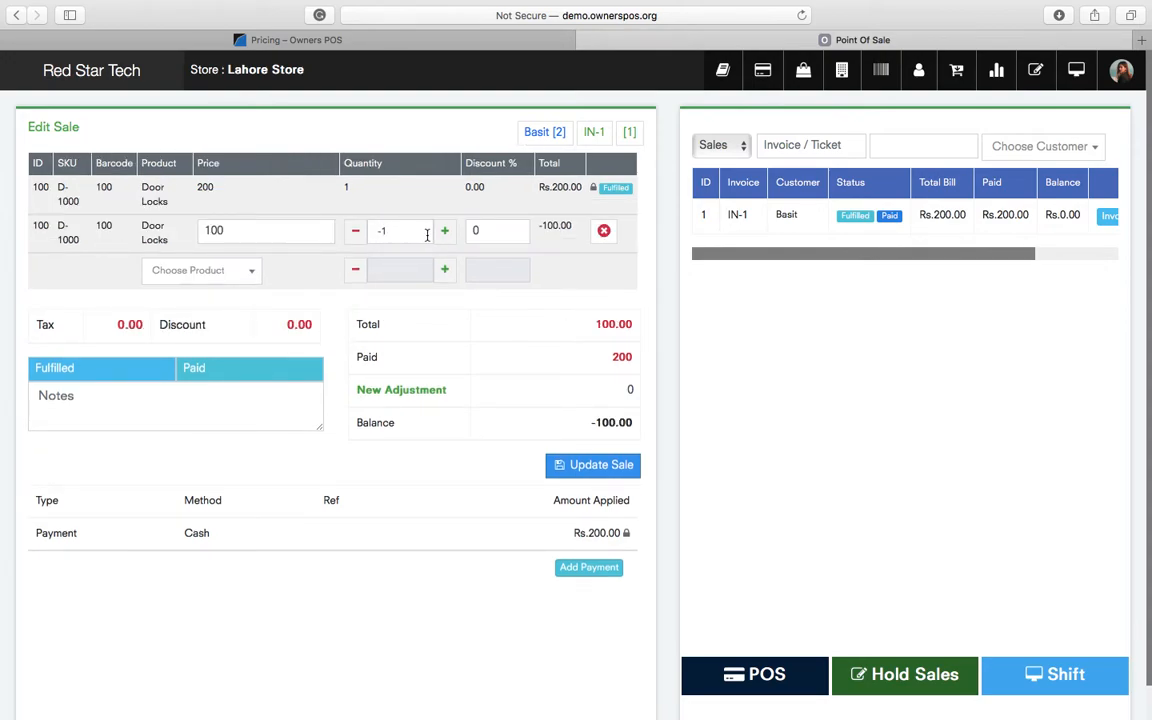
double_click(291, 229)
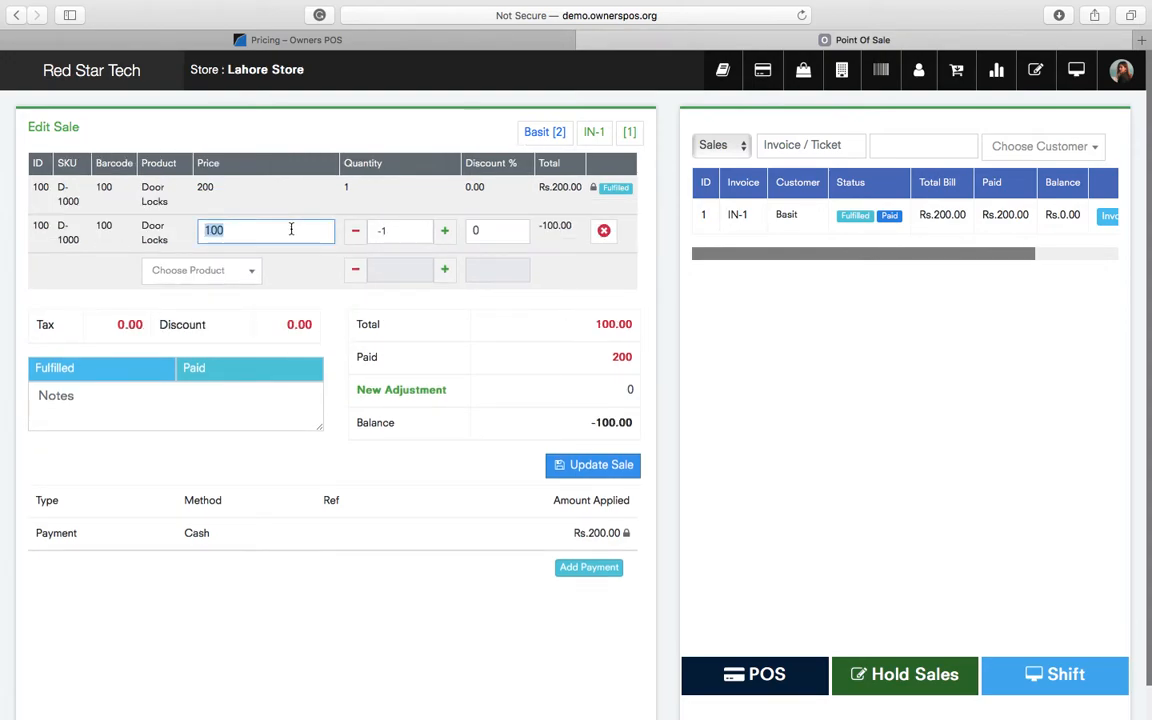
triple_click(205, 187)
double_click(253, 232)
type("2")
left_click(577, 303)
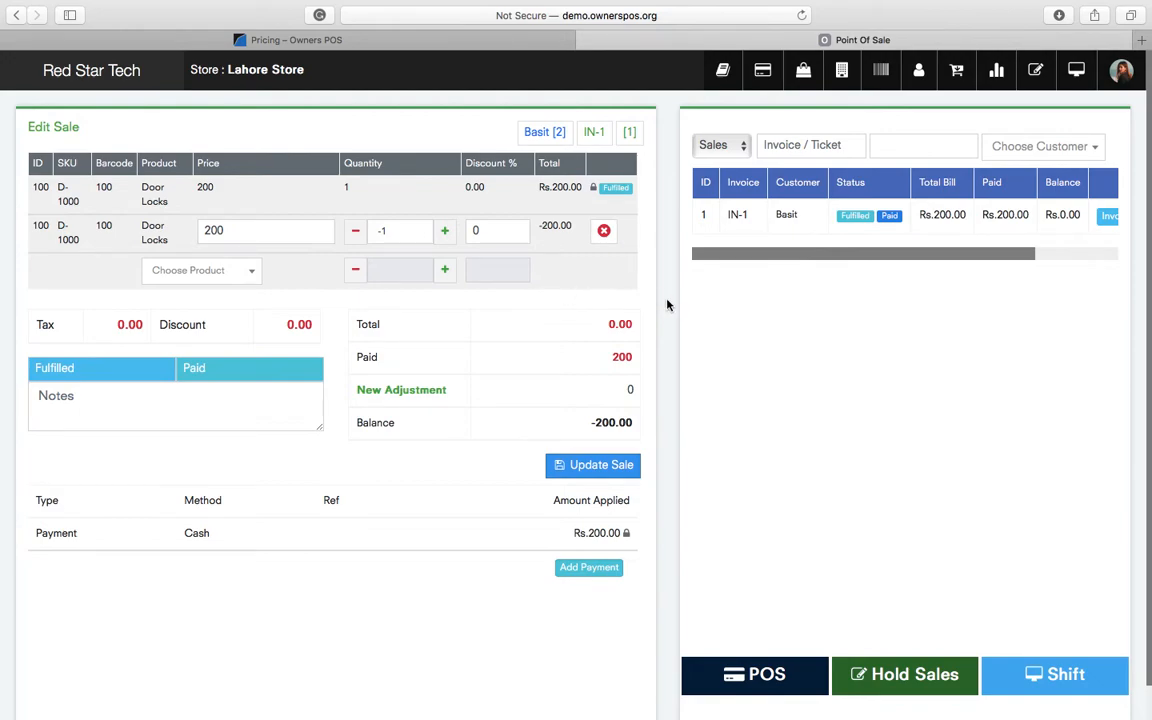
- Enter a -200 New Adjustment, update the sale, fulfil it and reload IN-1
double_click(625, 358)
left_click(628, 390)
double_click(628, 390)
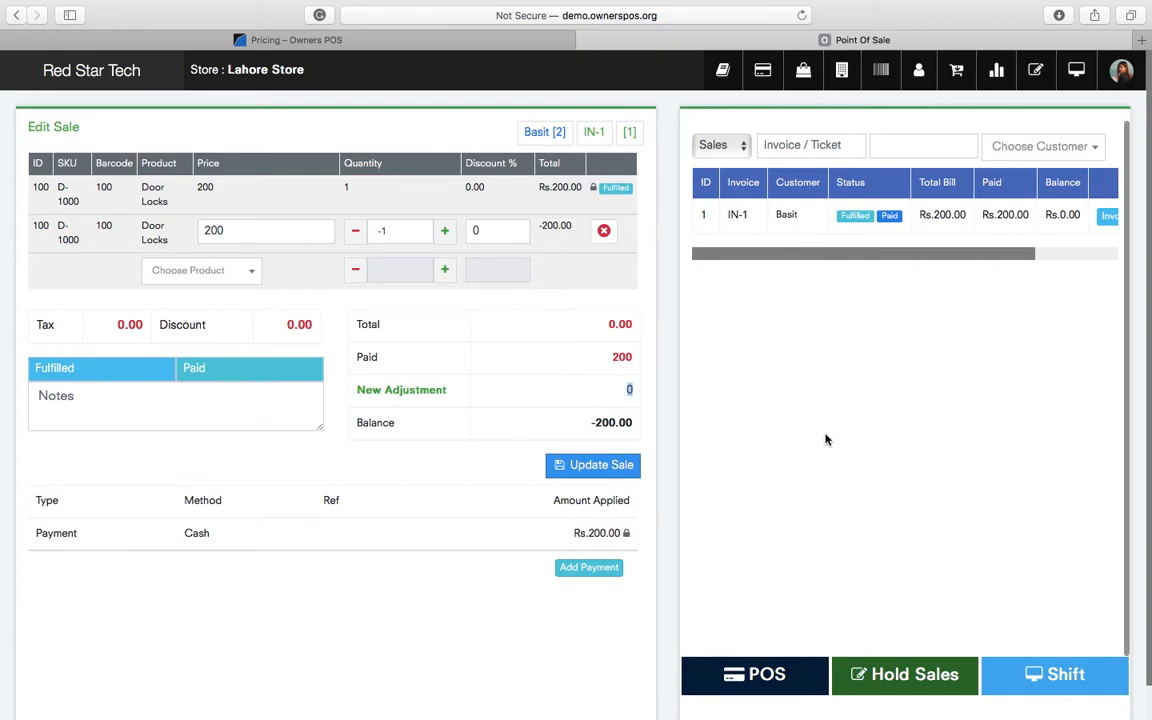
type("-200")
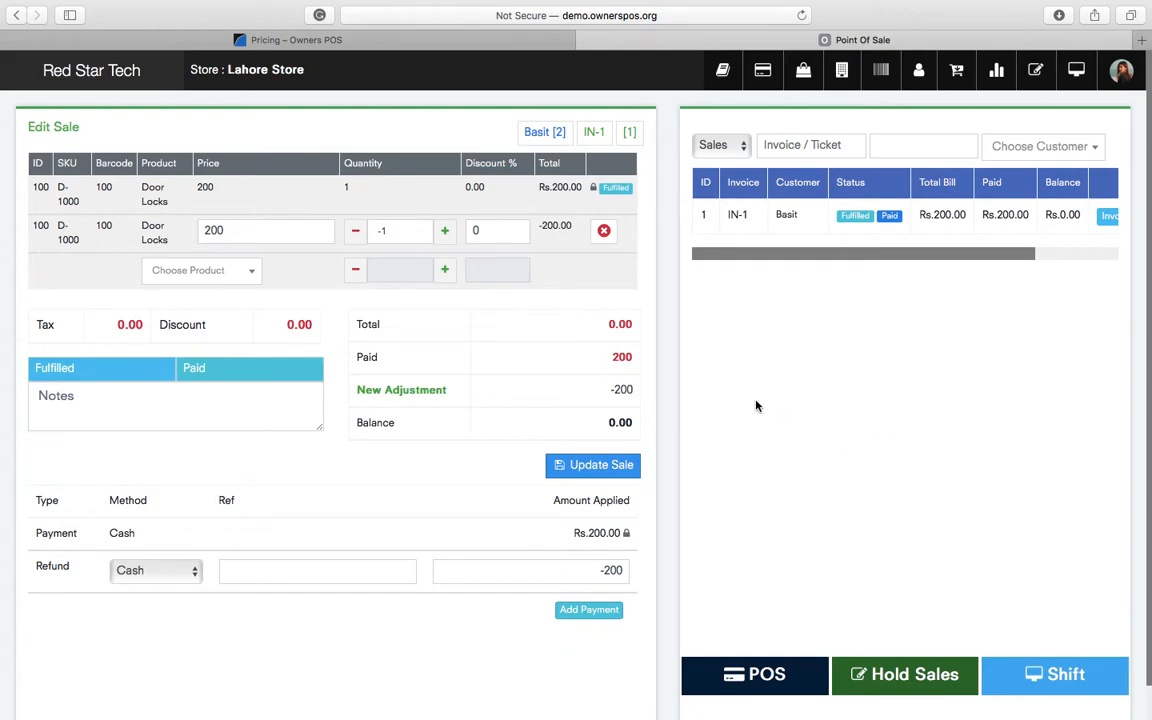
left_click(577, 475)
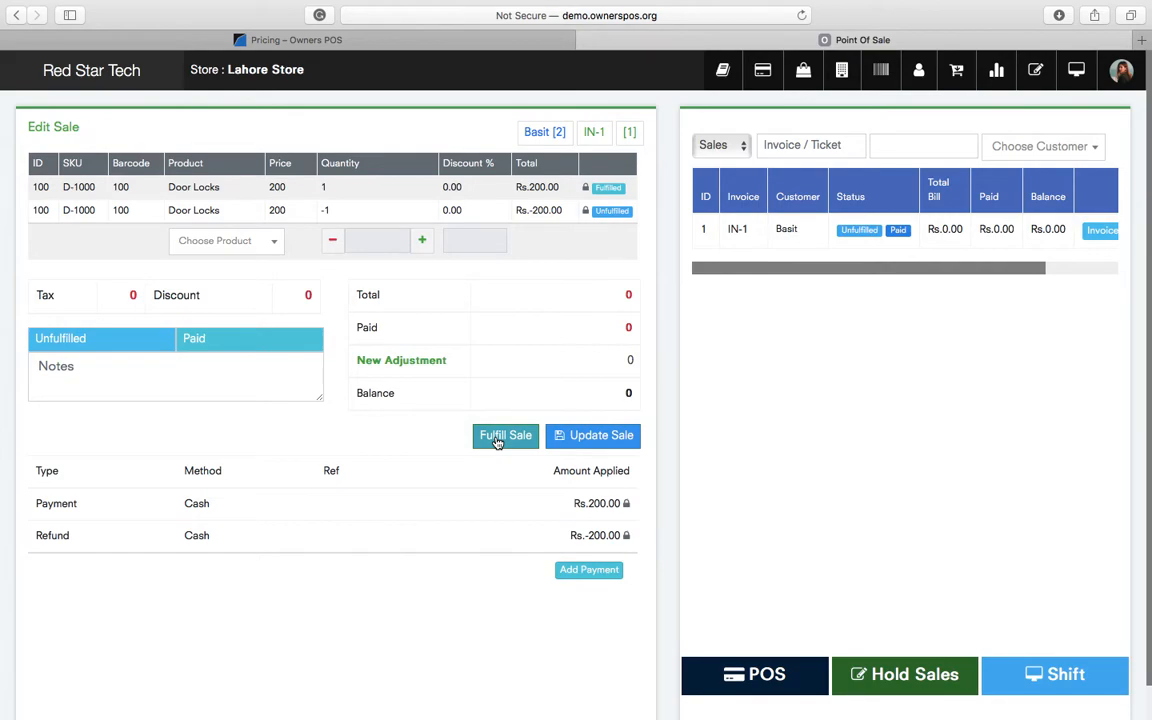
left_click(497, 438)
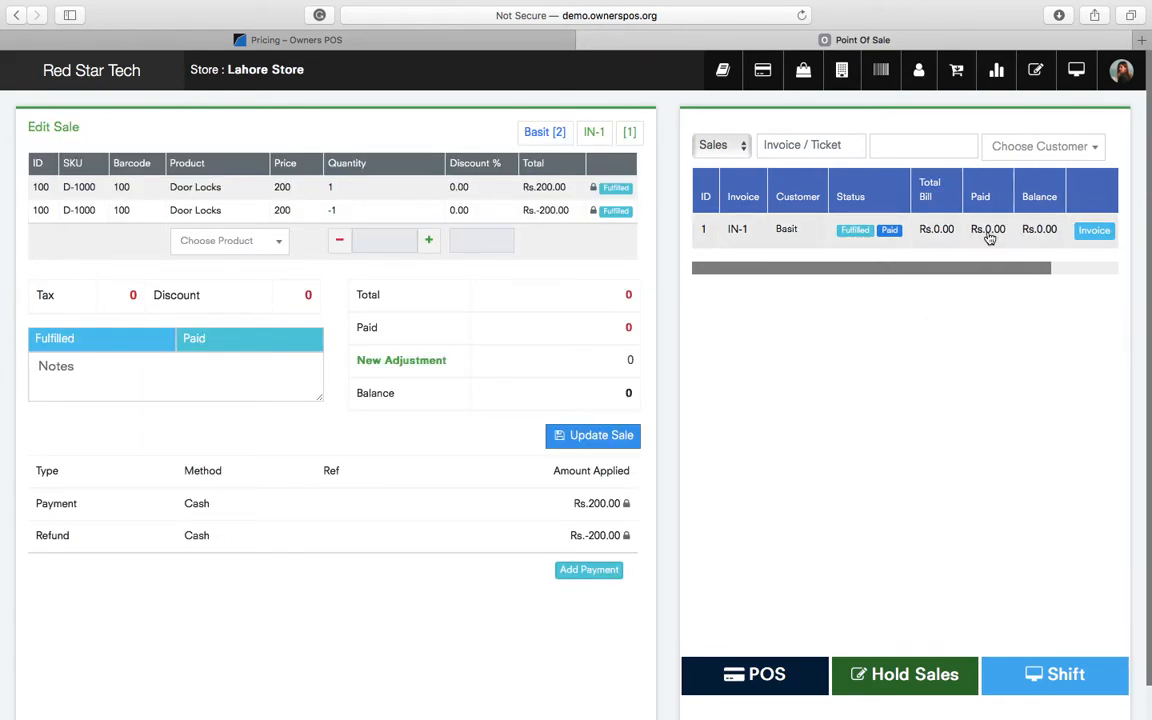
left_click(926, 237)
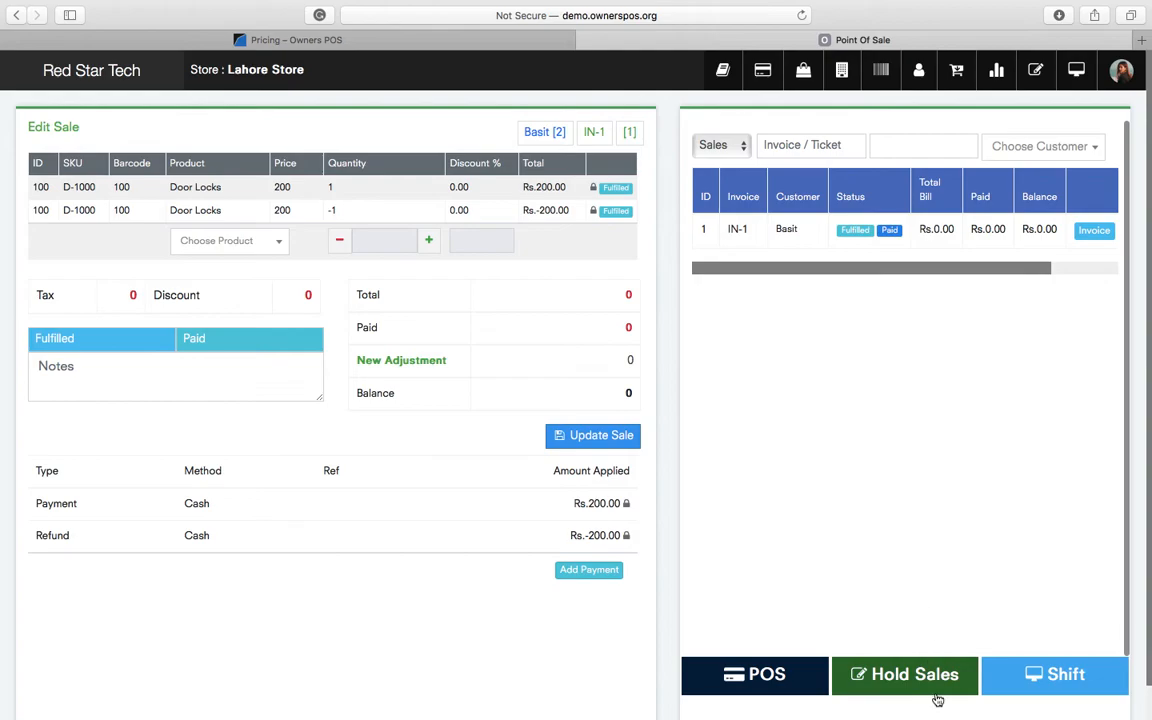
left_click(1056, 692)
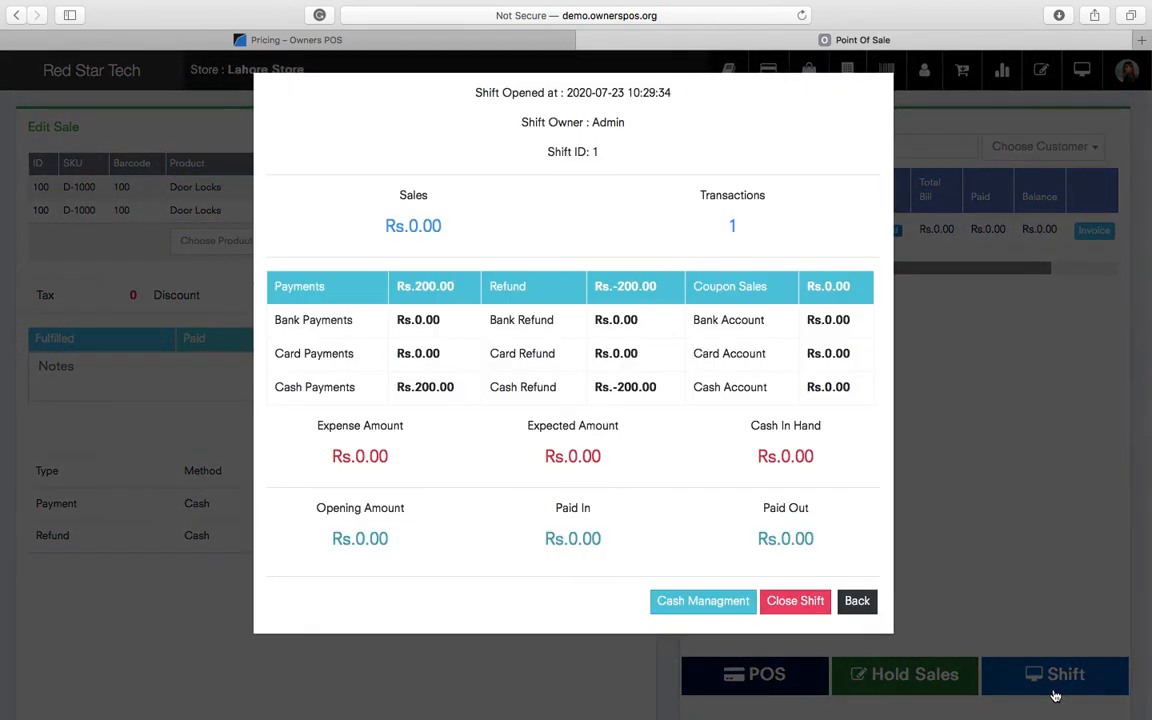
triple_click(422, 226)
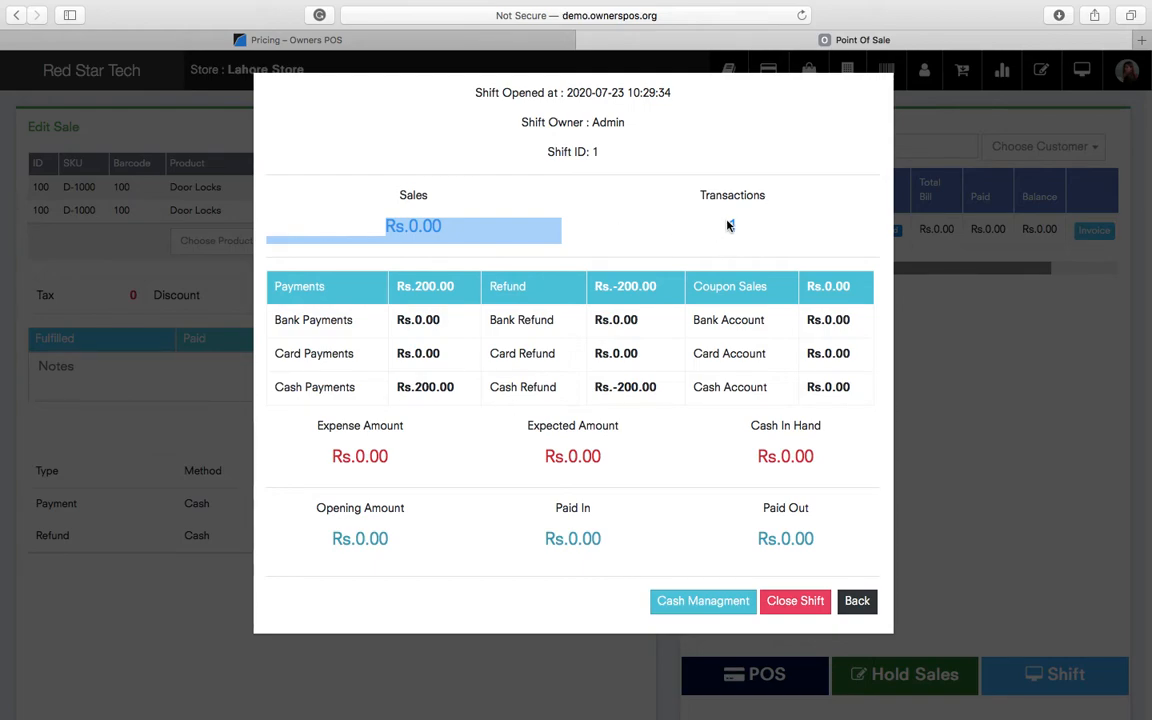
left_click(728, 226)
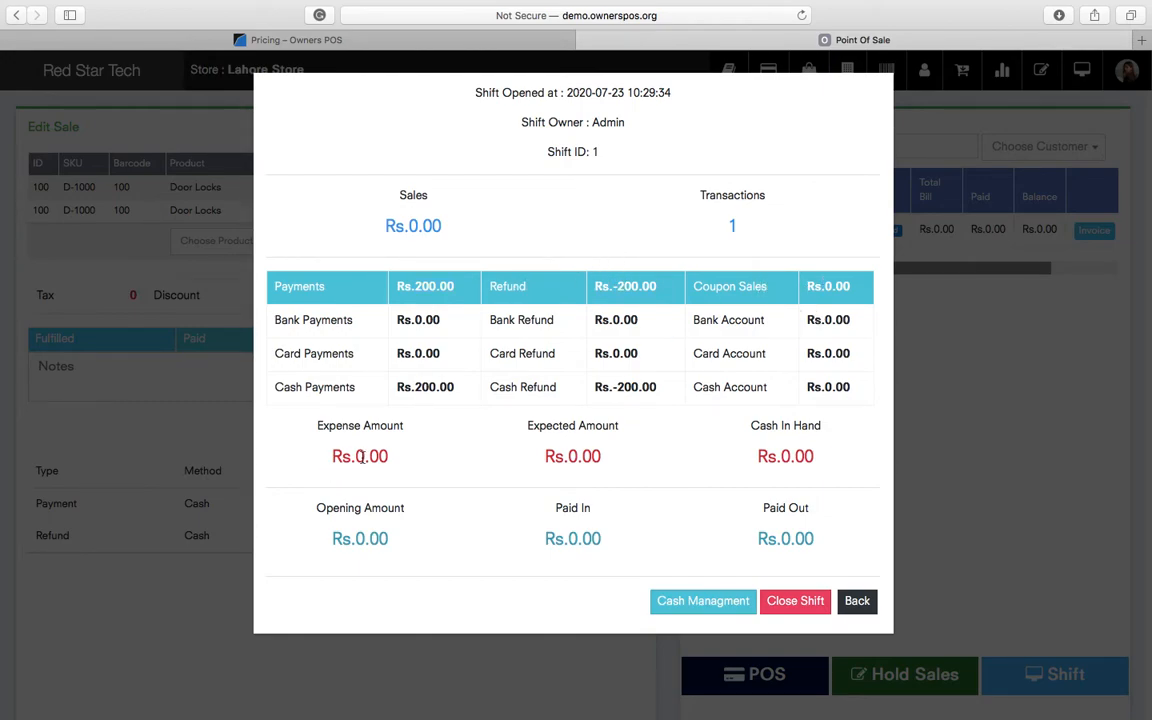
left_click_drag(364, 456, 535, 470)
double_click(581, 456)
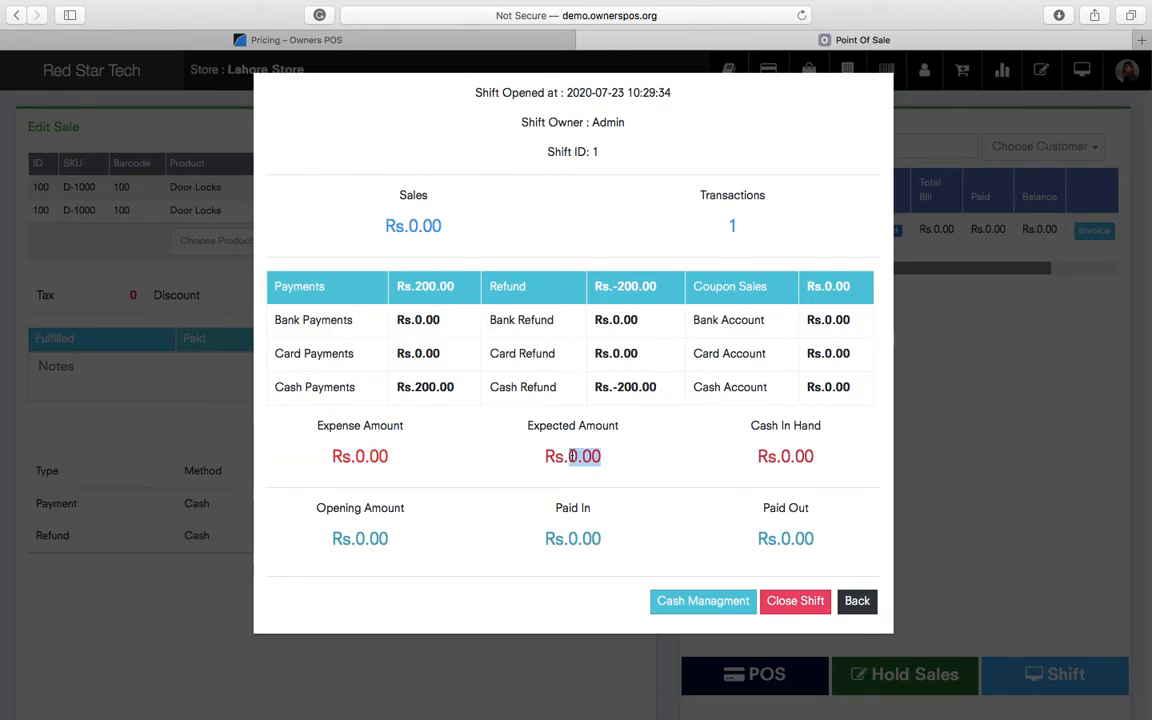
left_click(940, 457)
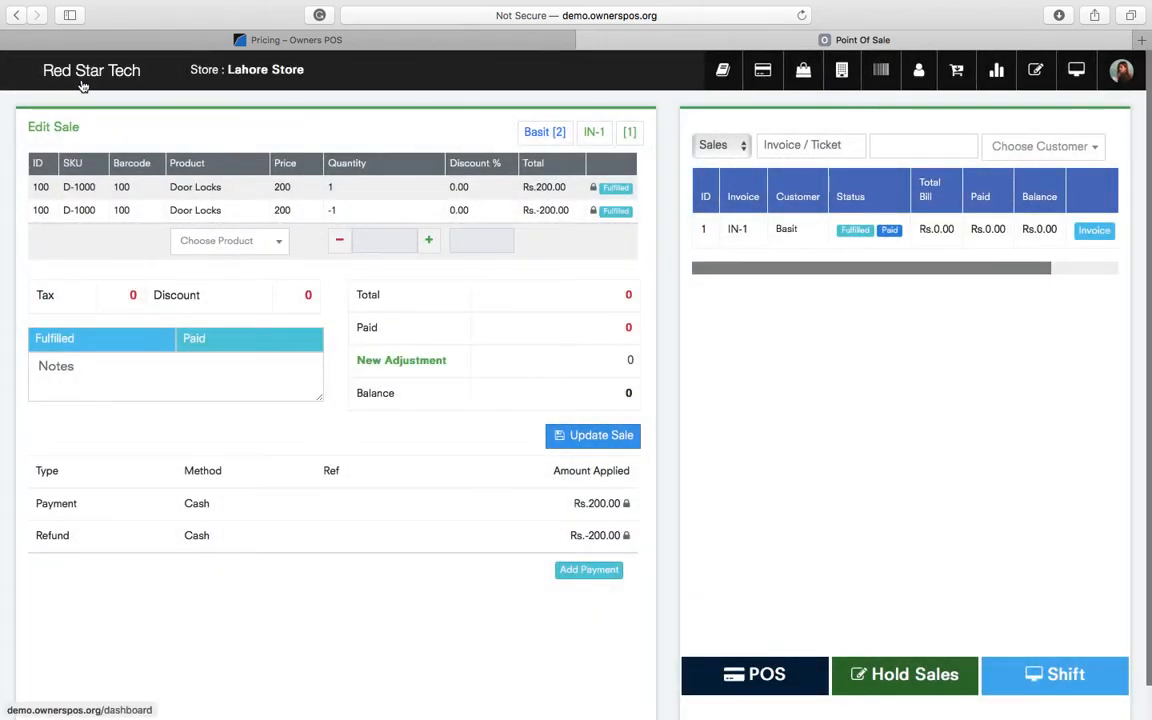
- Go to the Dashboard and expand Stock Operations and Reports in the sidebar
left_click(80, 75)
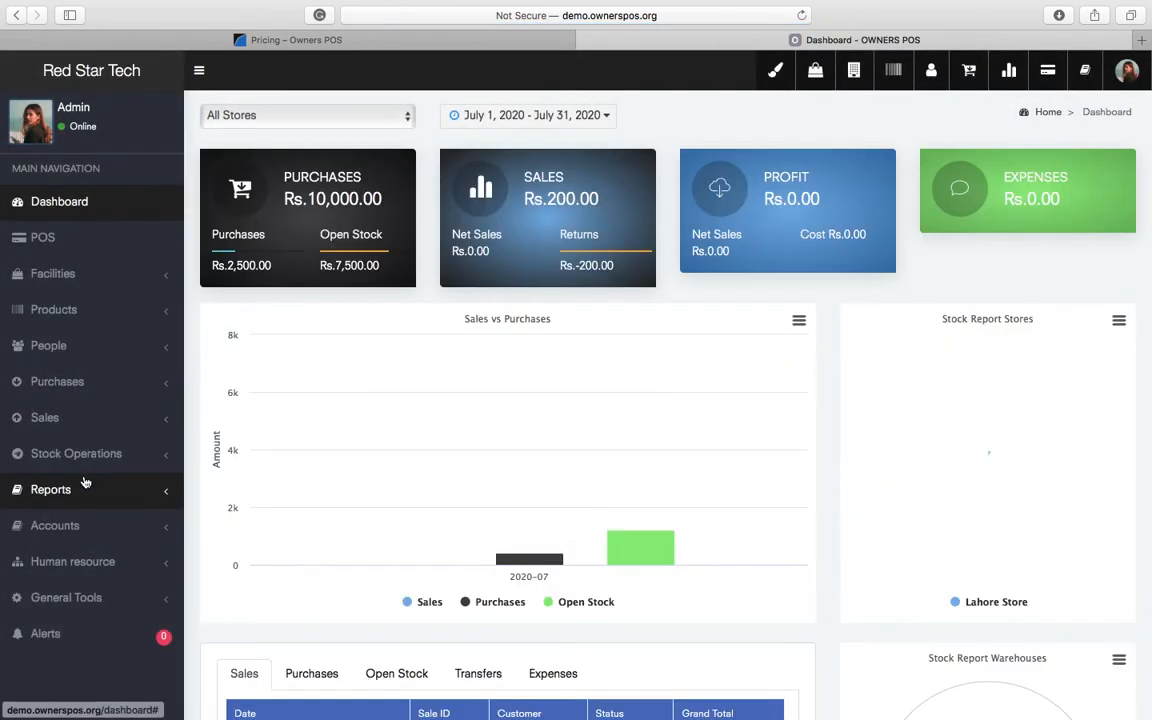
left_click(90, 455)
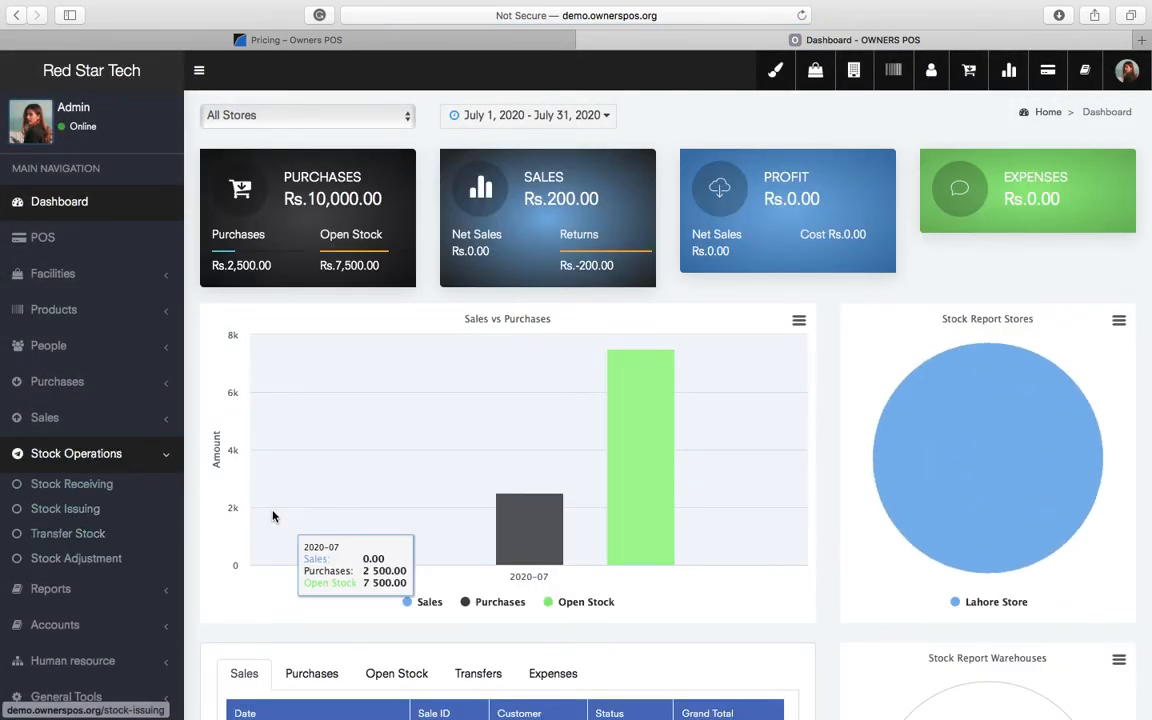
scroll(273, 516, "down", 2)
left_click(92, 461)
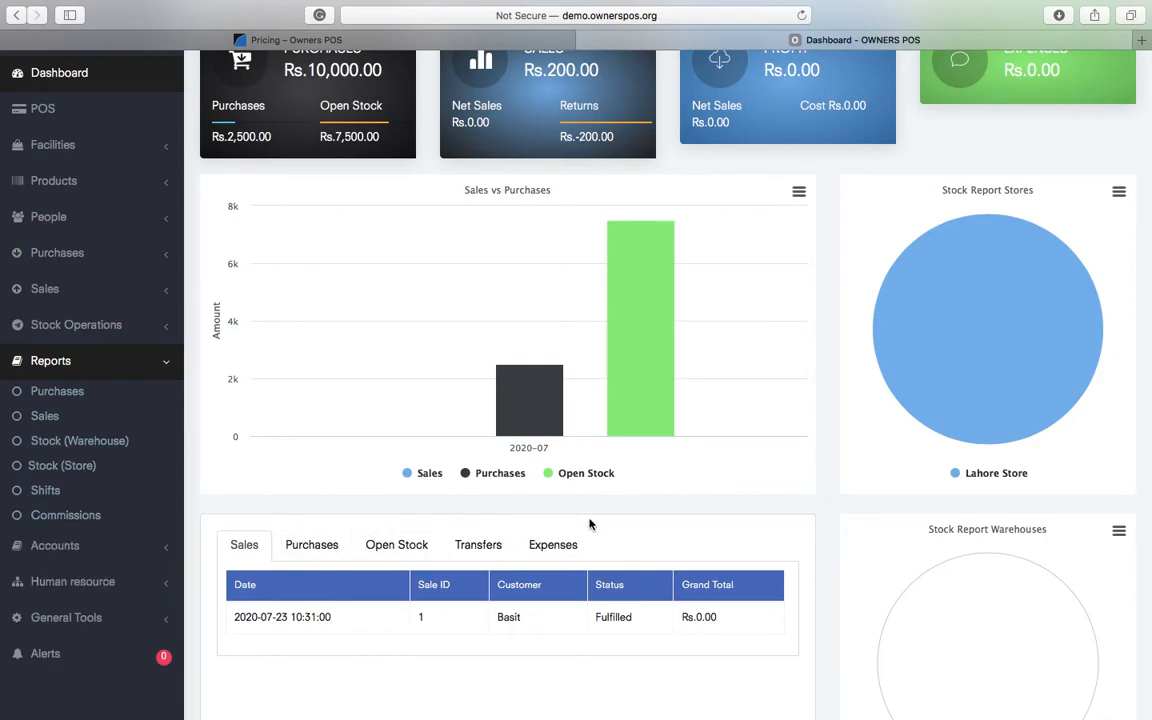
scroll(589, 524, "up", 3)
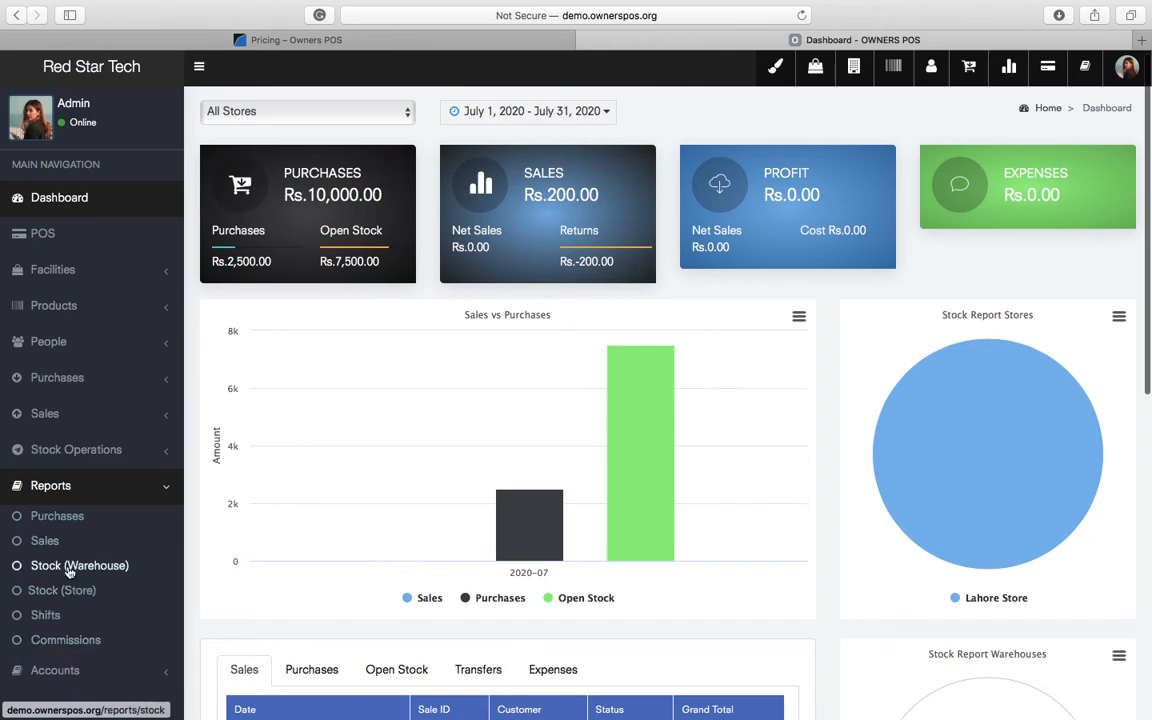
- Open the Sales report and review its Total Sales, Cost of goods Sold and Profit totals
left_click(45, 541)
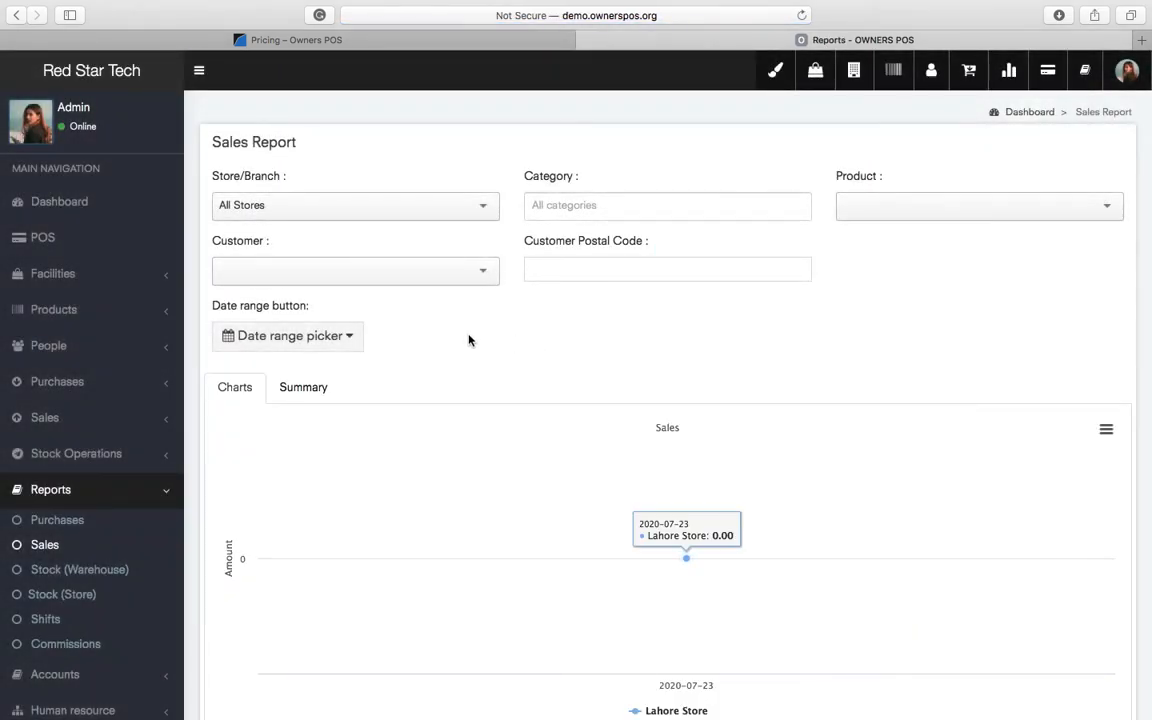
scroll(700, 343, "down", 1)
scroll(700, 343, "down", 3)
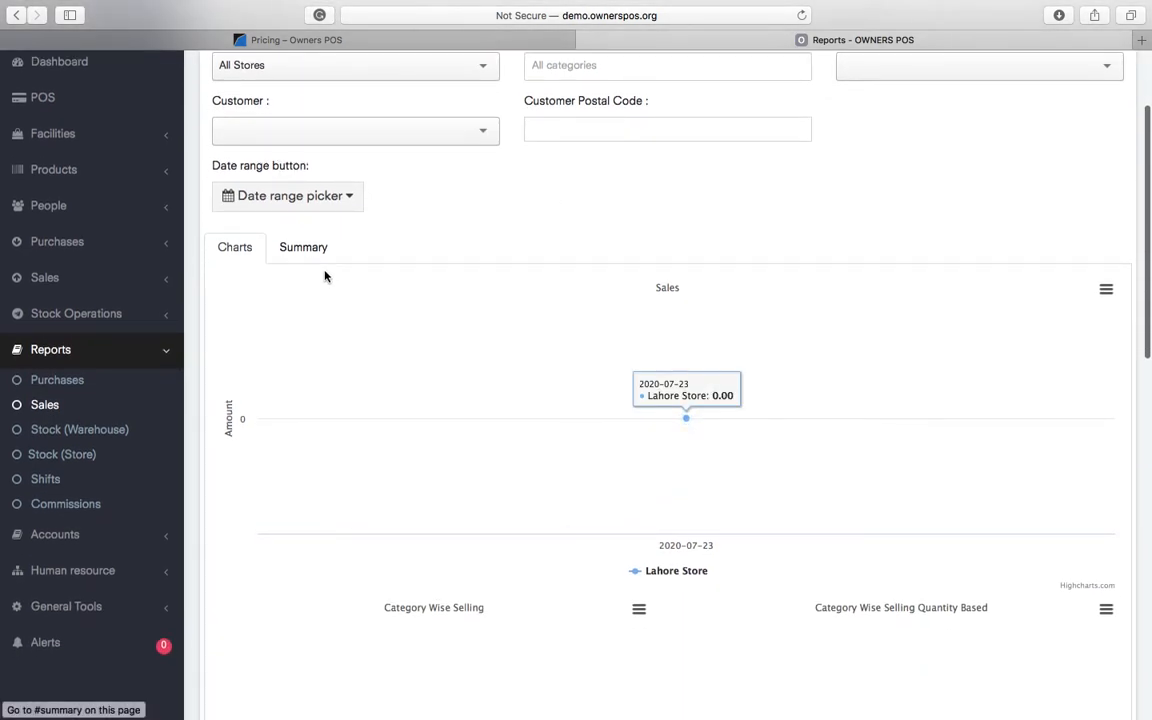
left_click(305, 245)
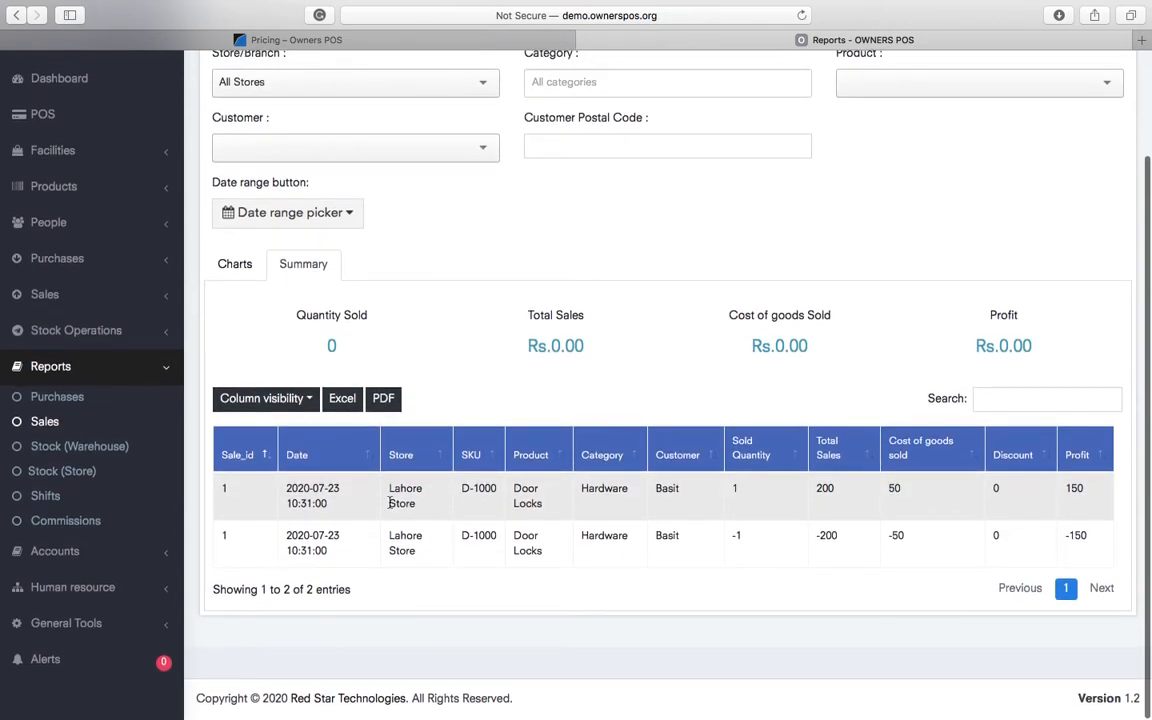
triple_click(780, 345)
double_click(1002, 343)
double_click(558, 343)
scroll(557, 341, "up", 3)
- Try the Sales report's store, category, product, customer and postal code filters
left_click(316, 208)
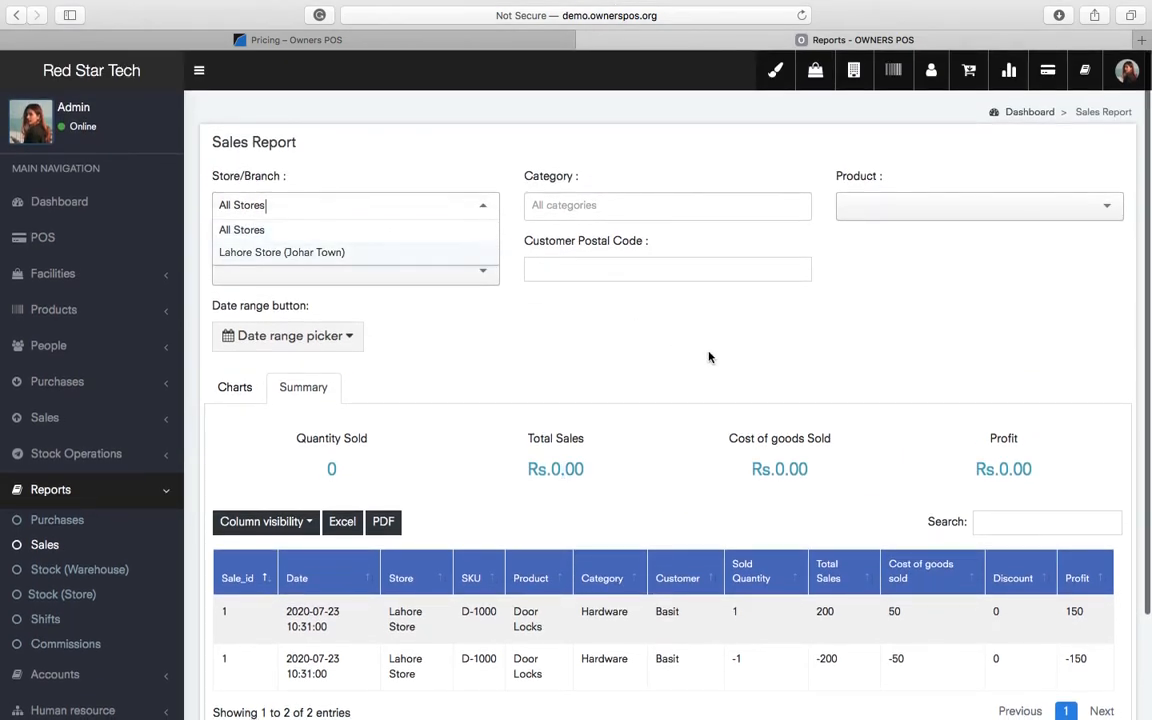
left_click(531, 340)
left_click(366, 204)
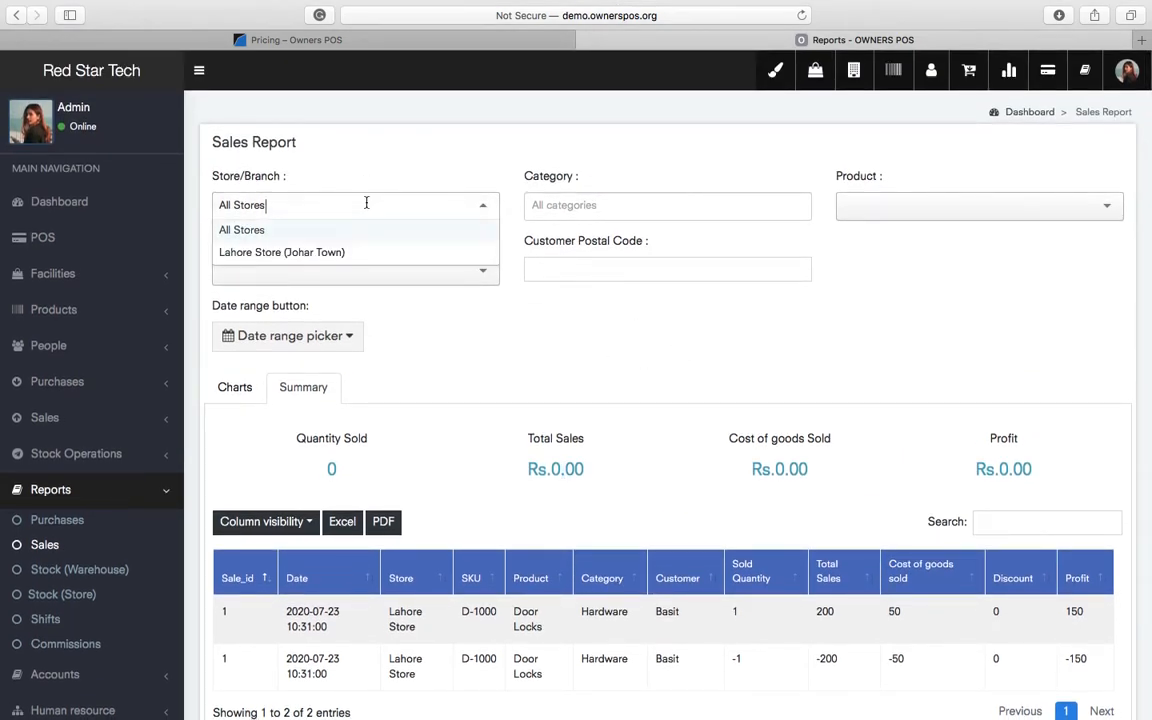
left_click(575, 209)
left_click(918, 214)
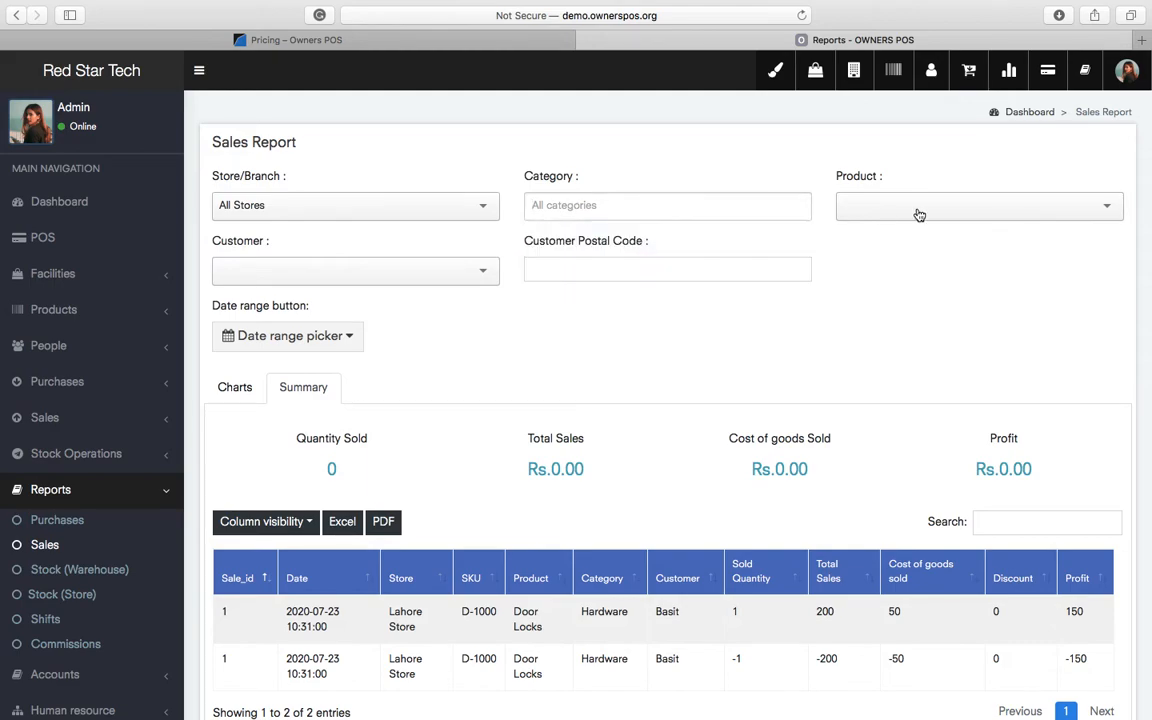
left_click(902, 294)
left_click(334, 271)
left_click(616, 265)
left_click(900, 337)
scroll(432, 509, "down", 3)
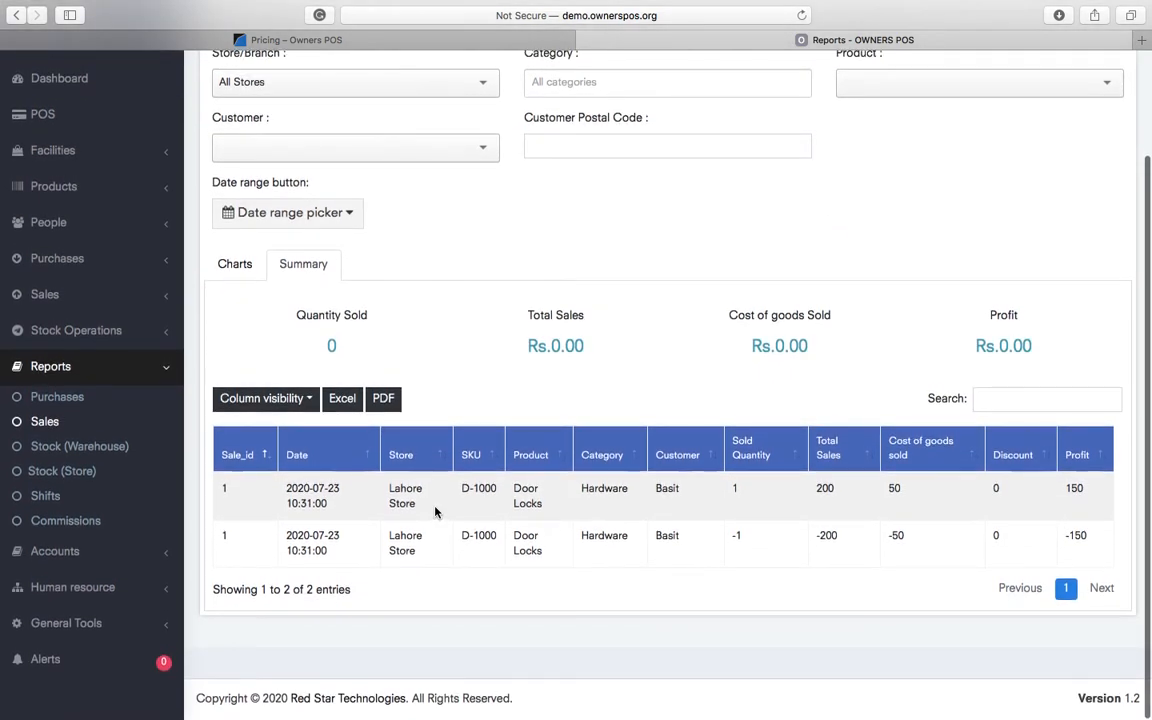
scroll(435, 512, "up", 4)
- Load new.ownerspos.org in a new browser tab
key("super+t")
type("new")
key("Return")
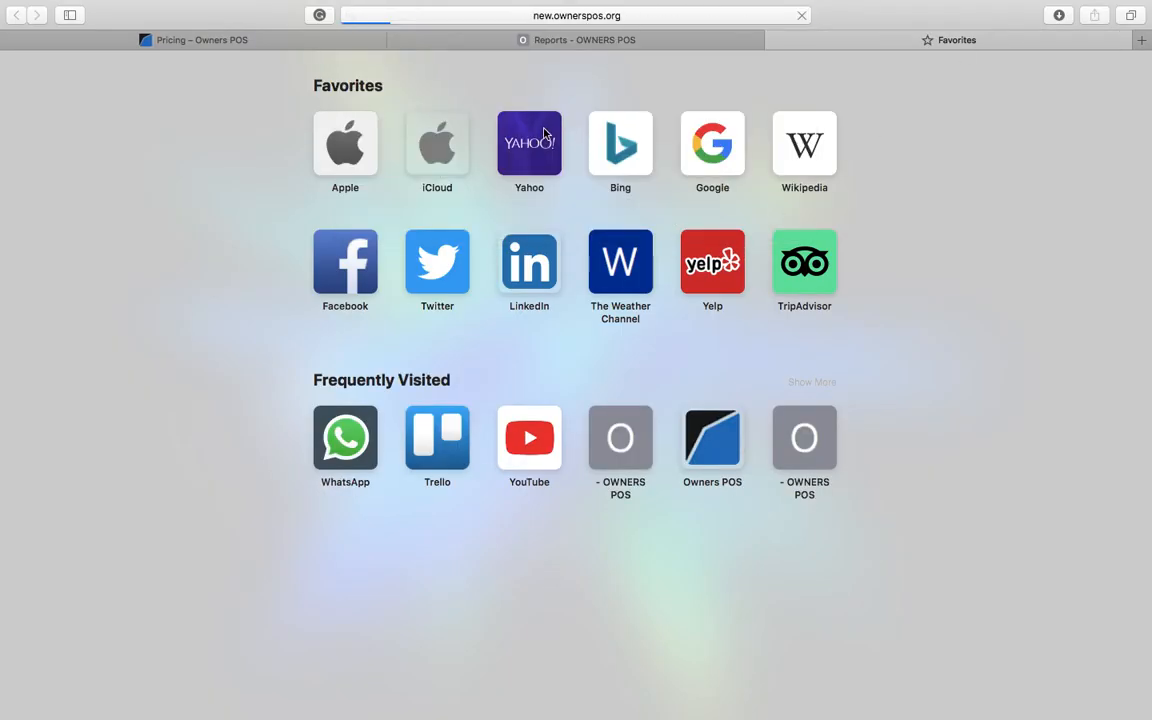
- Move between the demo sales report and the live store's dashboard, settling on the live dashboard
left_click(529, 46)
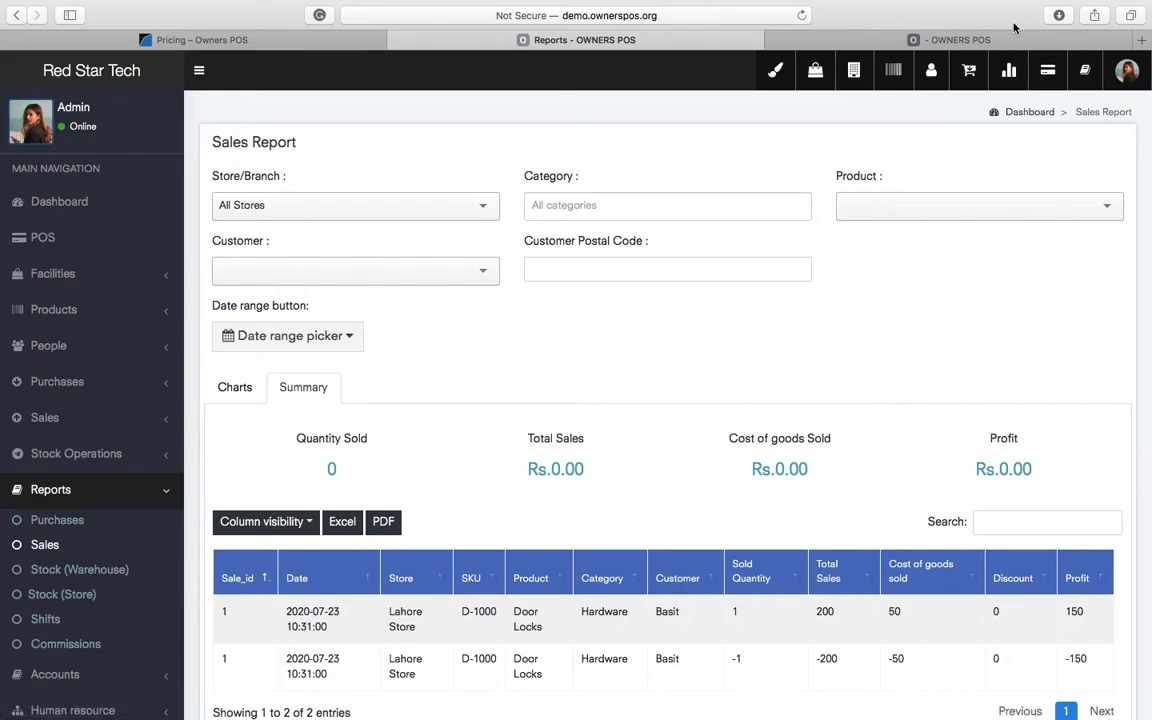
left_click(919, 35)
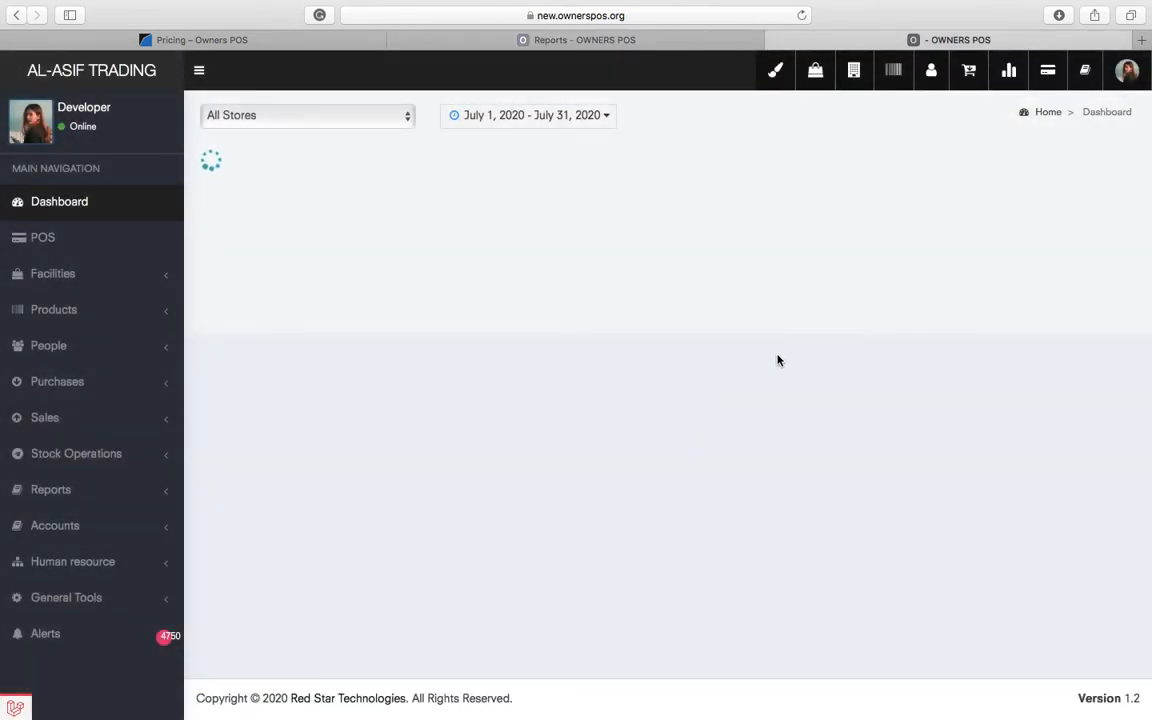
left_click(625, 42)
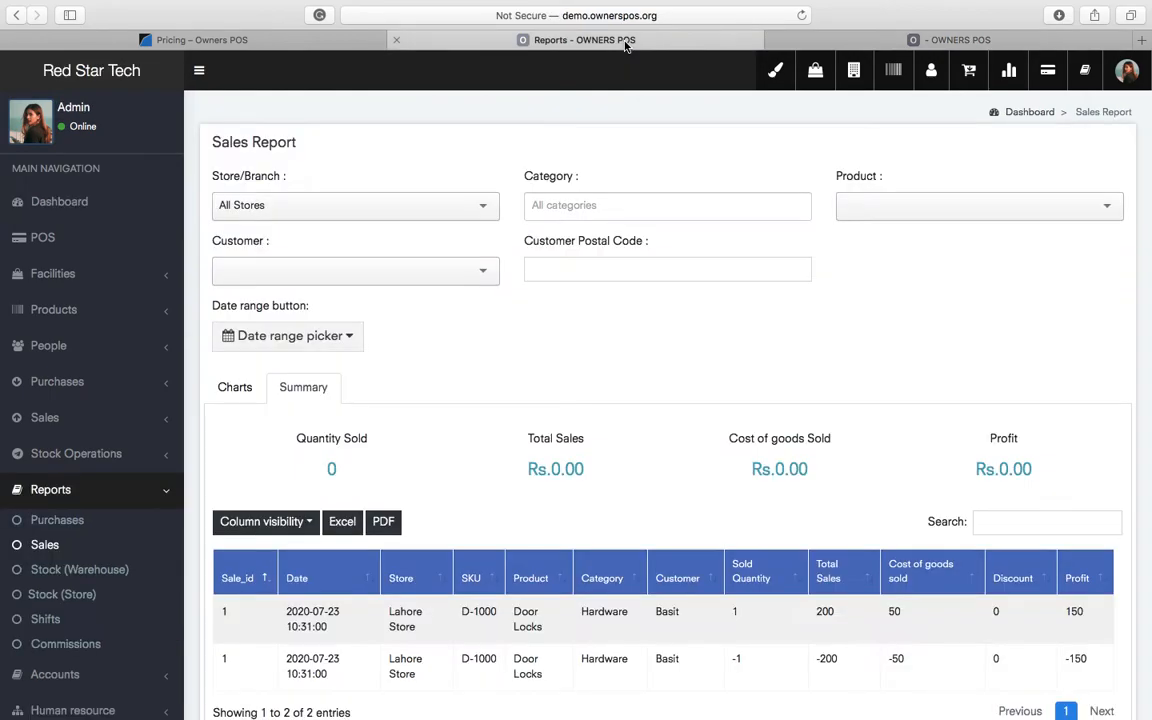
scroll(128, 650, "down", 3)
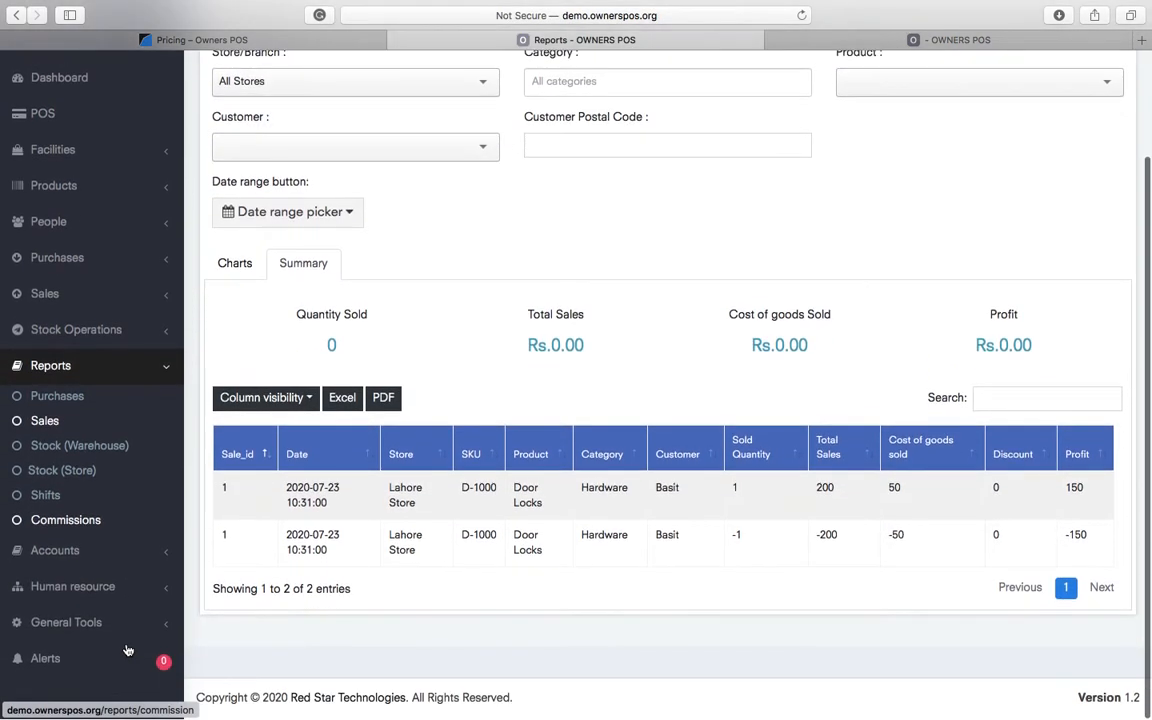
left_click(116, 552)
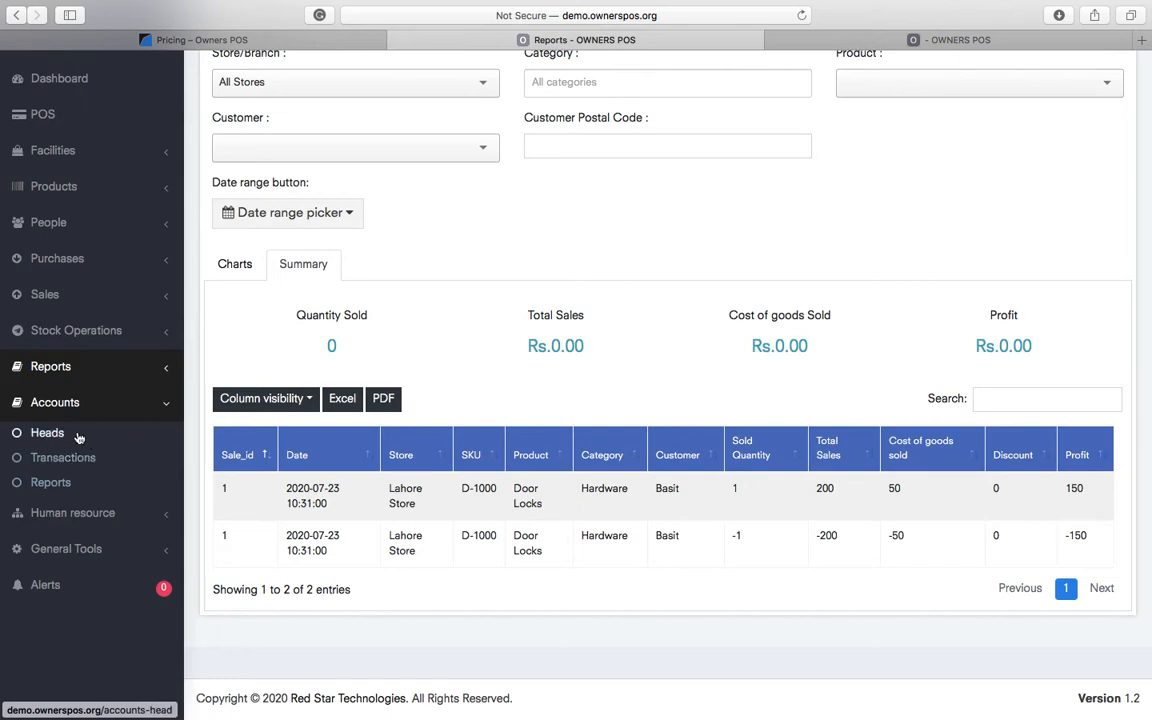
left_click(968, 39)
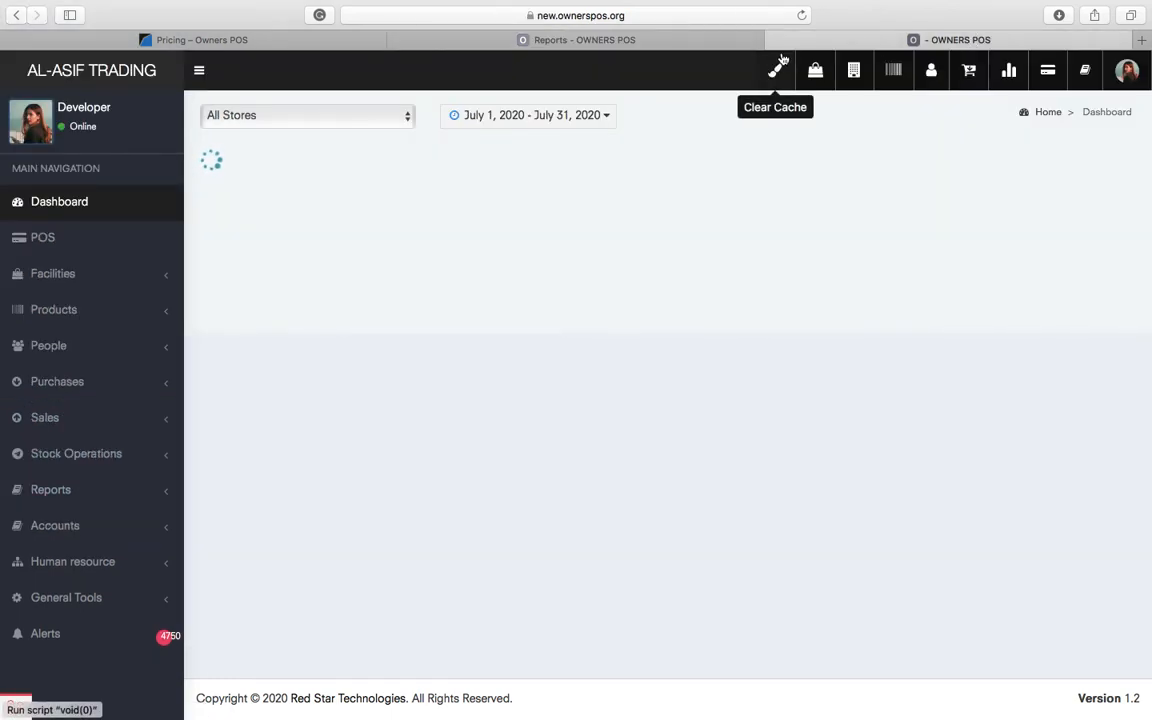
left_click(700, 40)
left_click(963, 39)
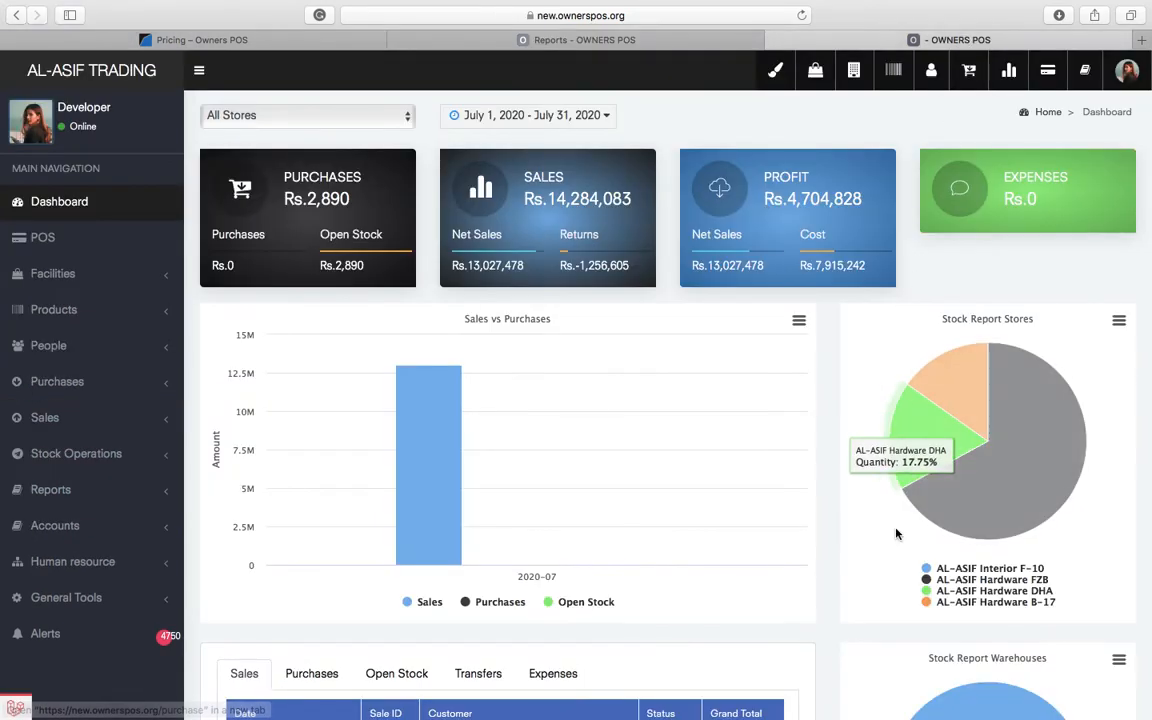
scroll(830, 672, "up", 1)
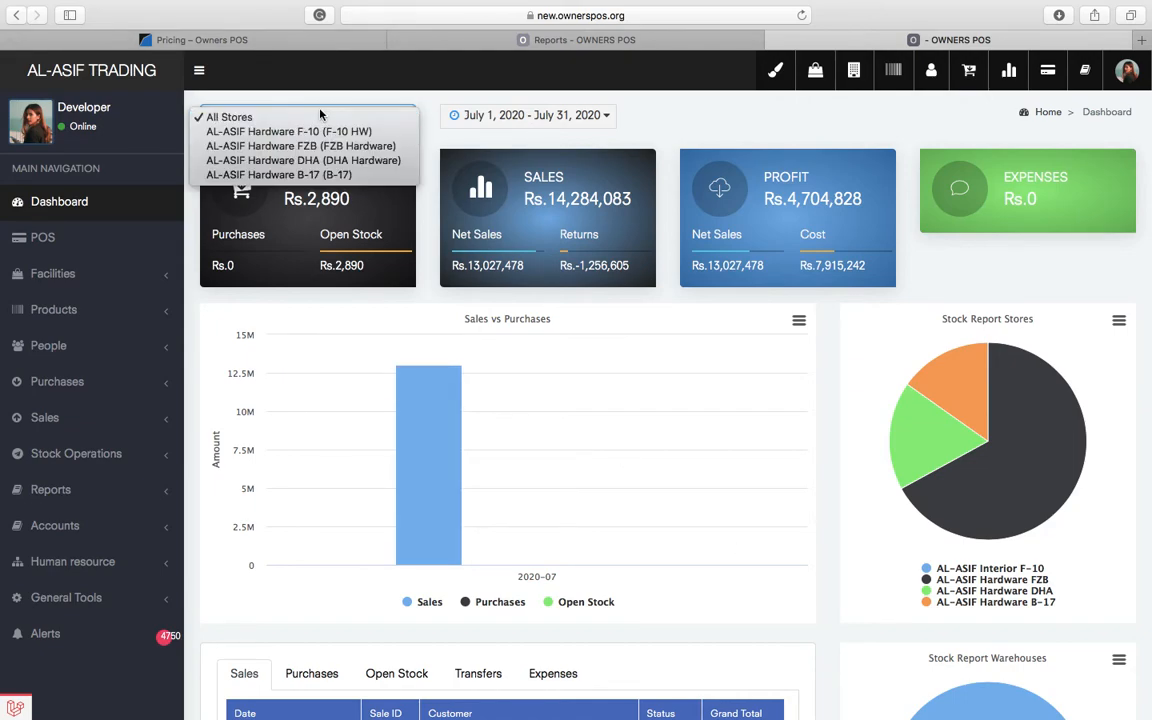
- Keep All Stores and review the dashboard date range presets and calendar without changing them
left_click(703, 116)
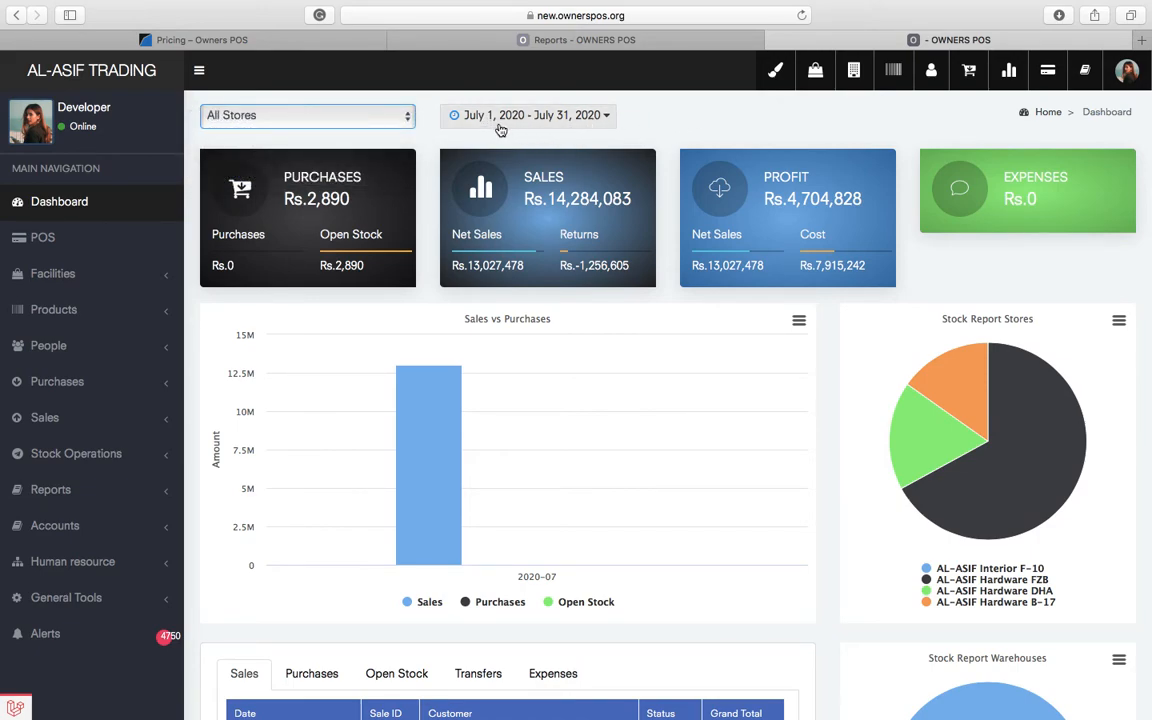
left_click(572, 126)
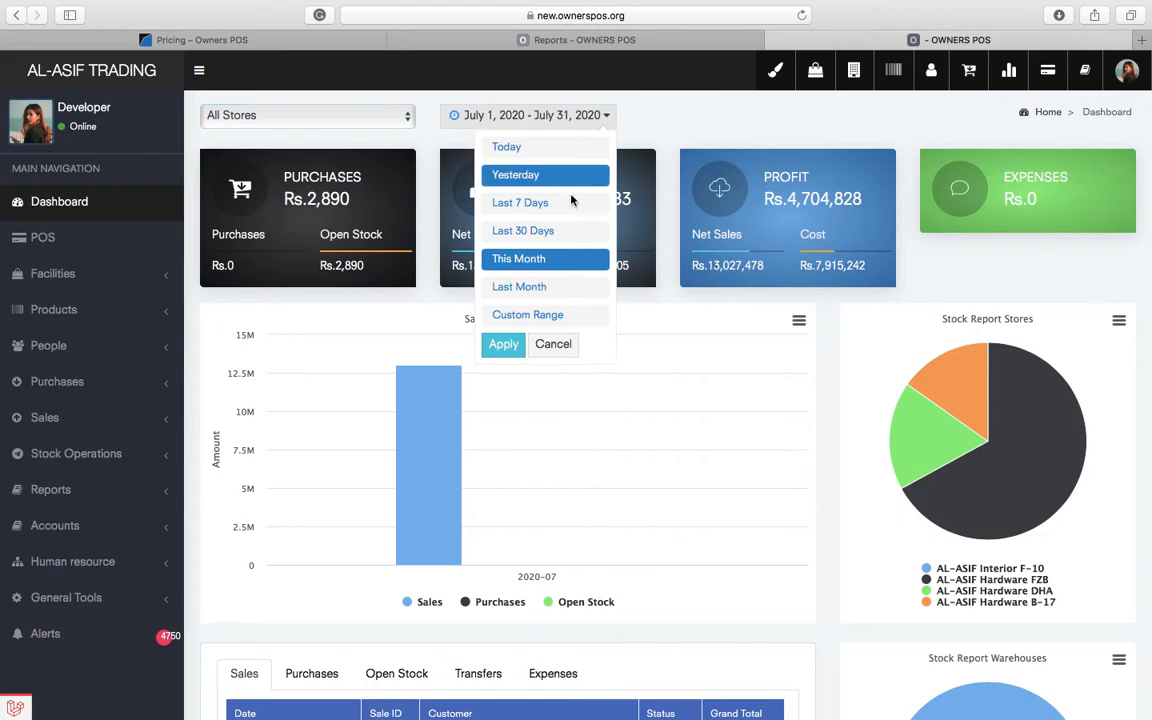
left_click(527, 314)
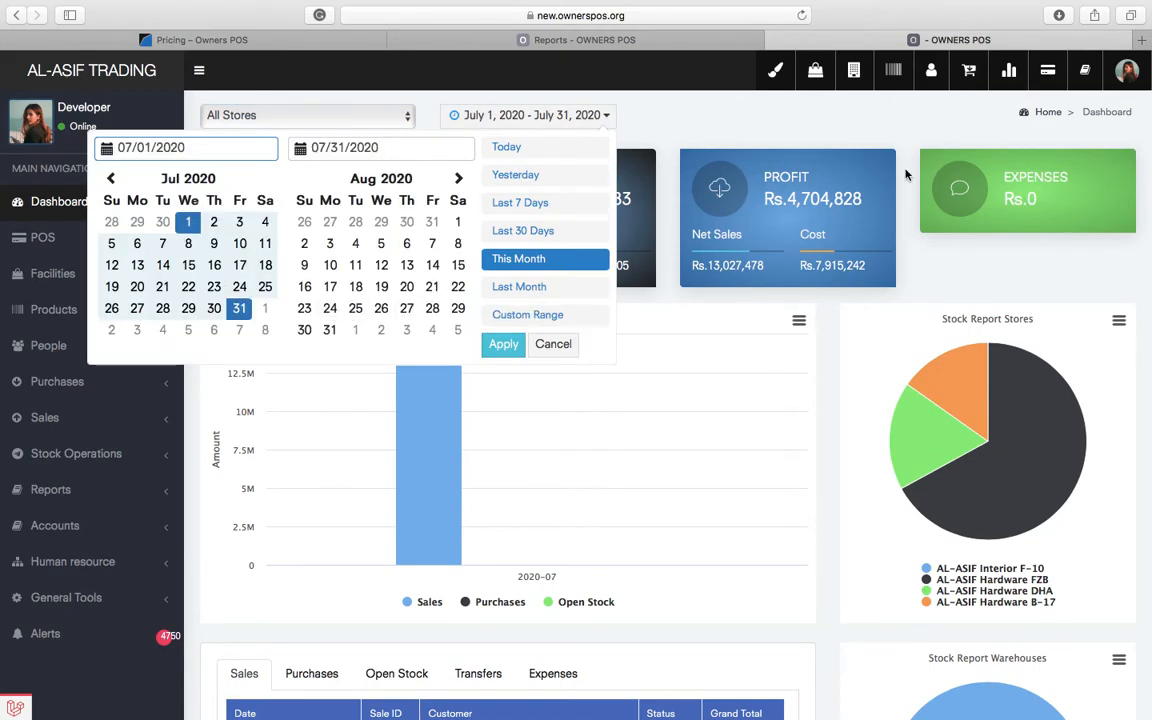
left_click(566, 346)
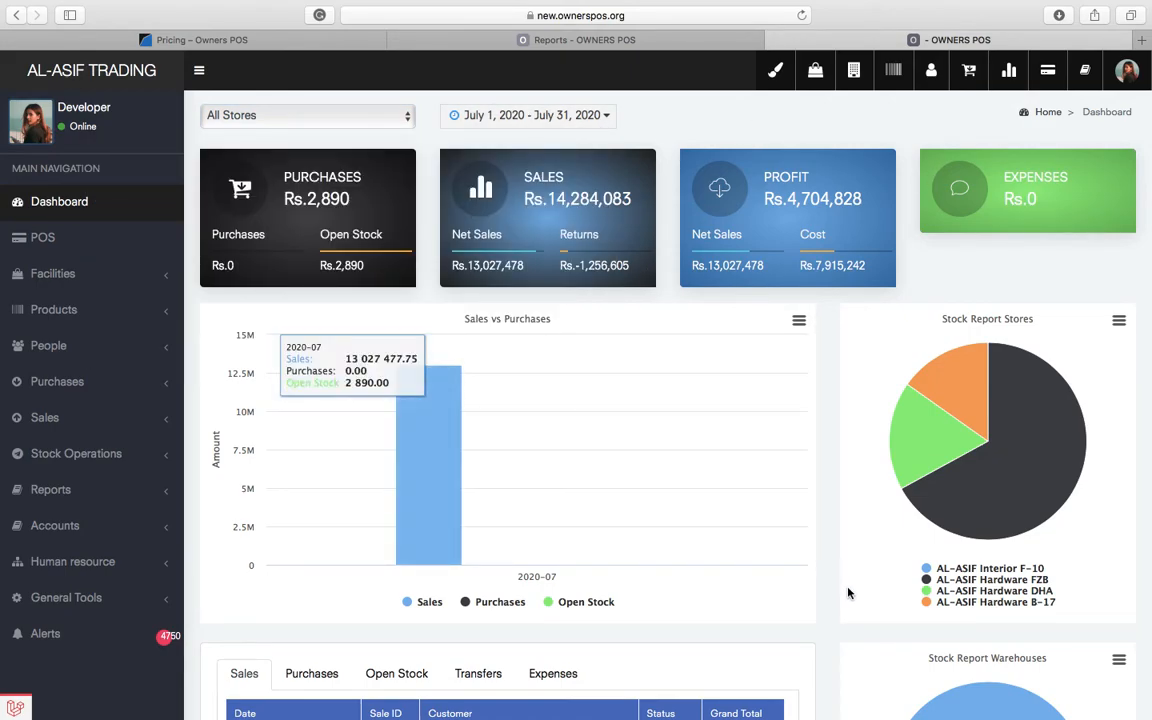
- Scroll to the best-selling charts and view the Purchases, Open Stock and Transfers lists
scroll(848, 591, "down", 2)
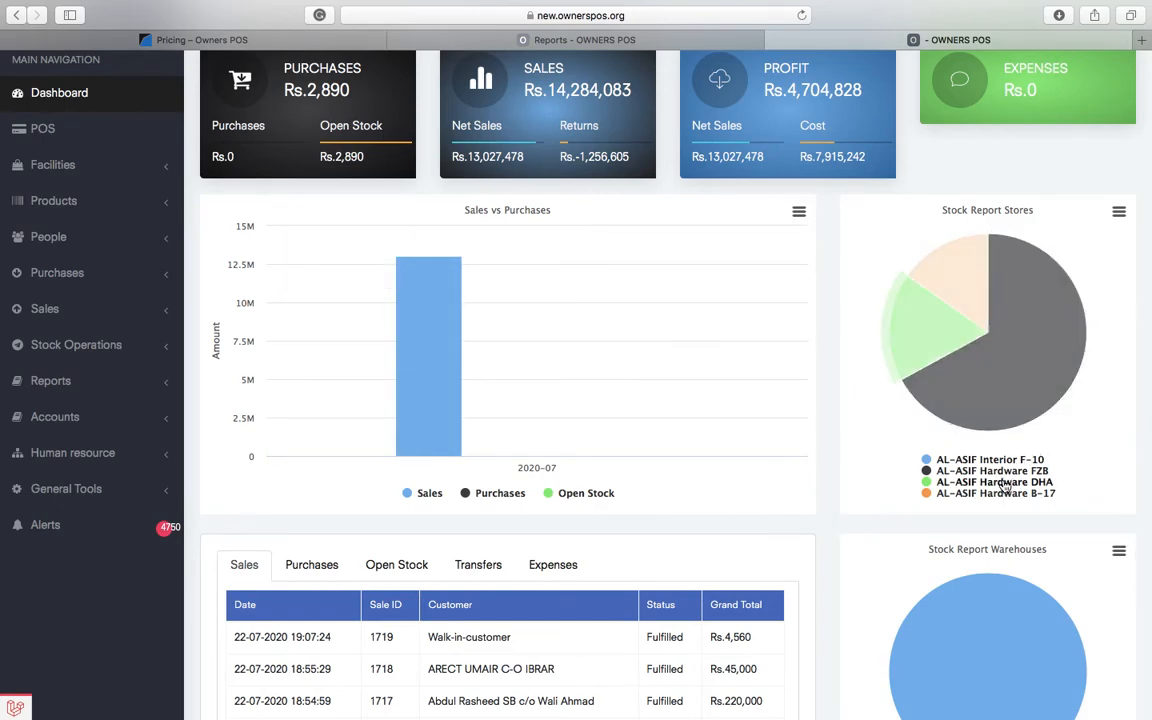
mouse_move(1046, 350)
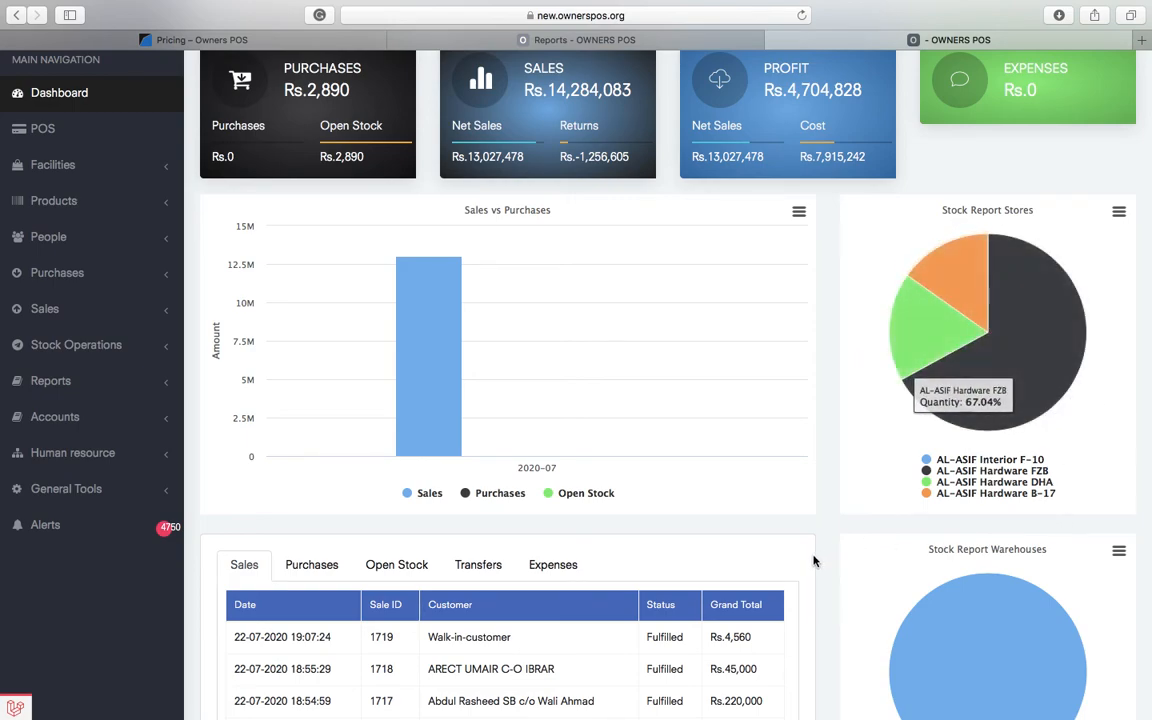
scroll(814, 560, "down", 5)
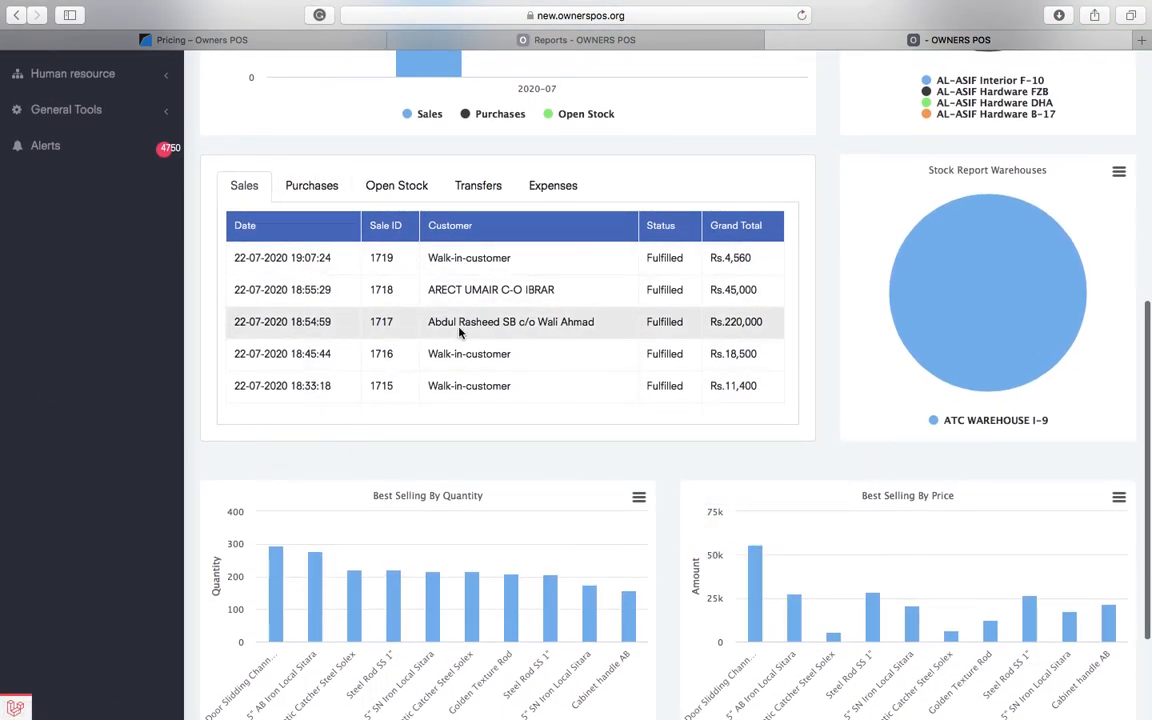
left_click(325, 188)
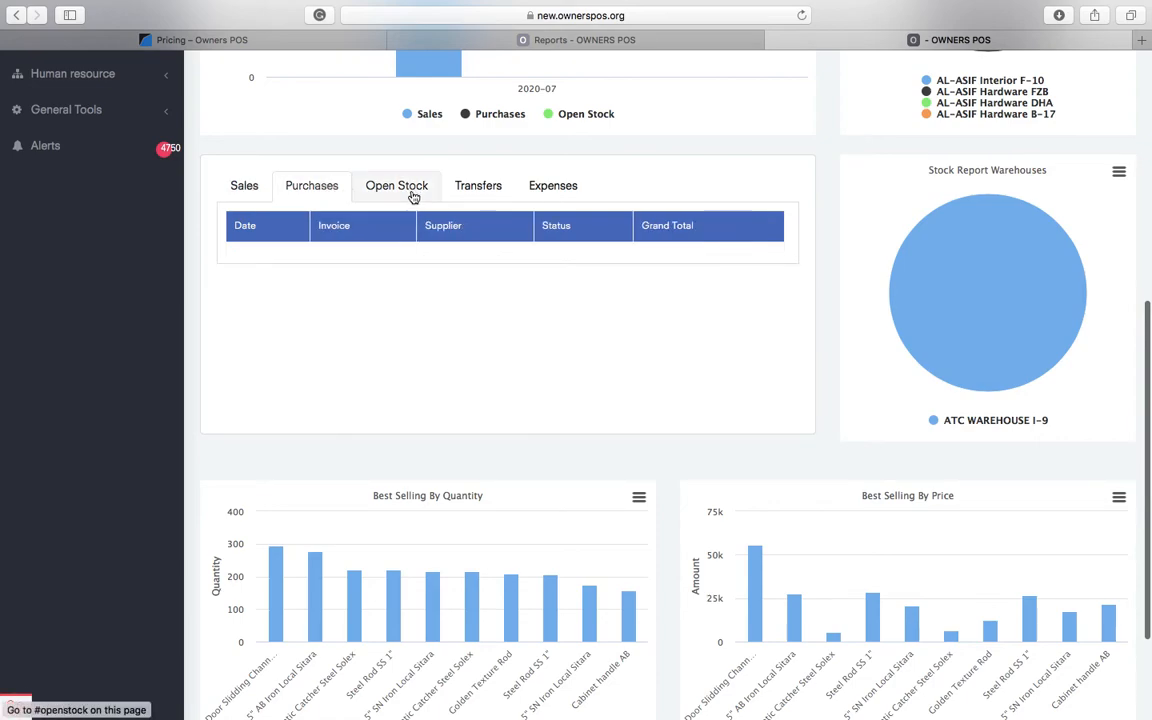
left_click(390, 186)
left_click(470, 188)
scroll(558, 174, "down", 5)
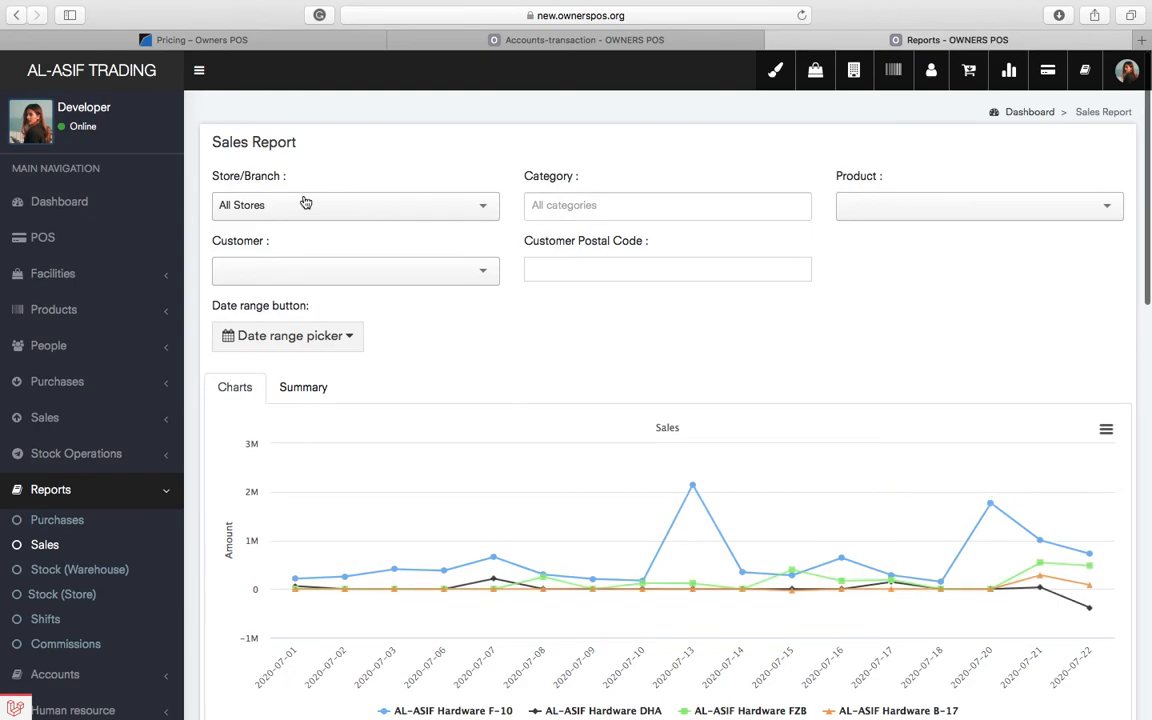
- Review the Store, Category and Customer filters on the Sales Report, leaving them unchanged
left_click(303, 195)
left_click(669, 254)
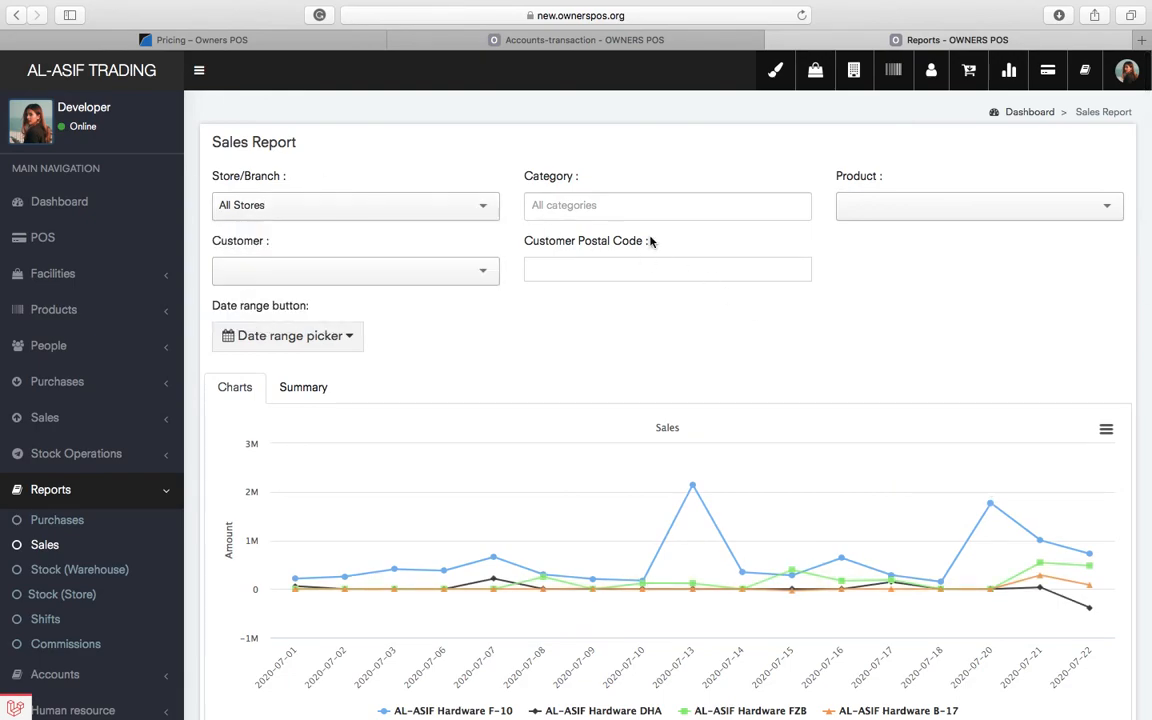
left_click(614, 204)
left_click(848, 284)
left_click(440, 275)
left_click(810, 340)
- Check the date range presets unchanged and scroll to the July 2020 store sales chart
scroll(900, 370, "down", 4)
scroll(916, 376, "down", 2)
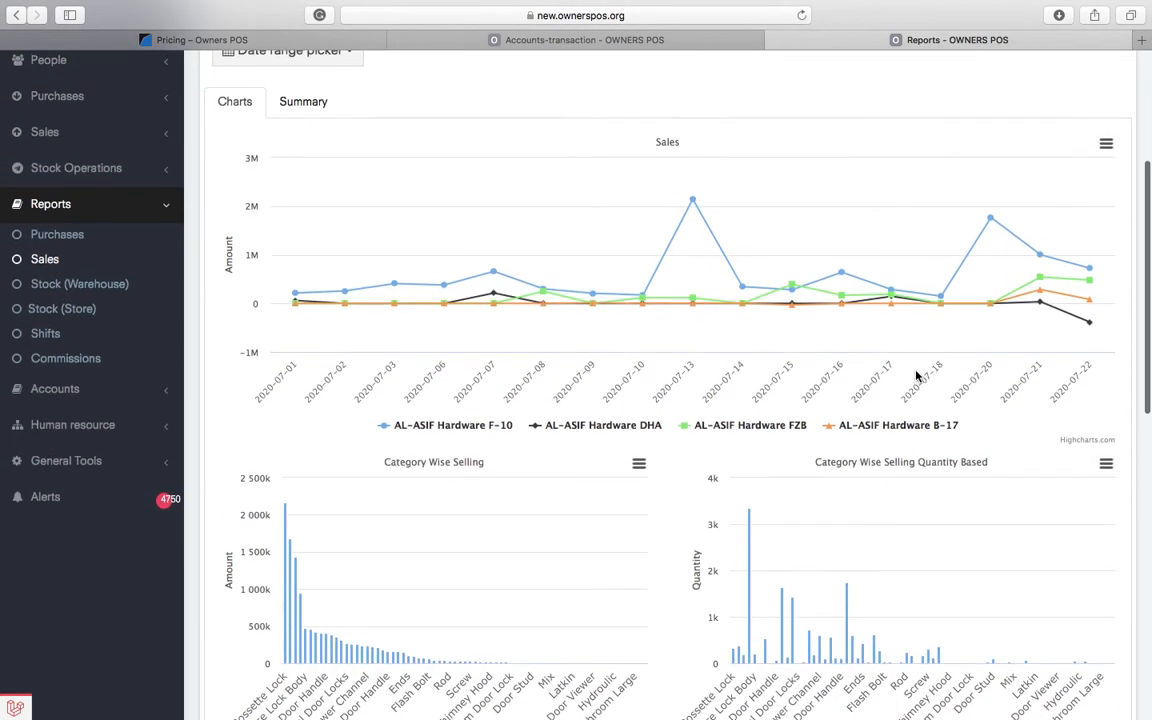
scroll(916, 376, "up", 3)
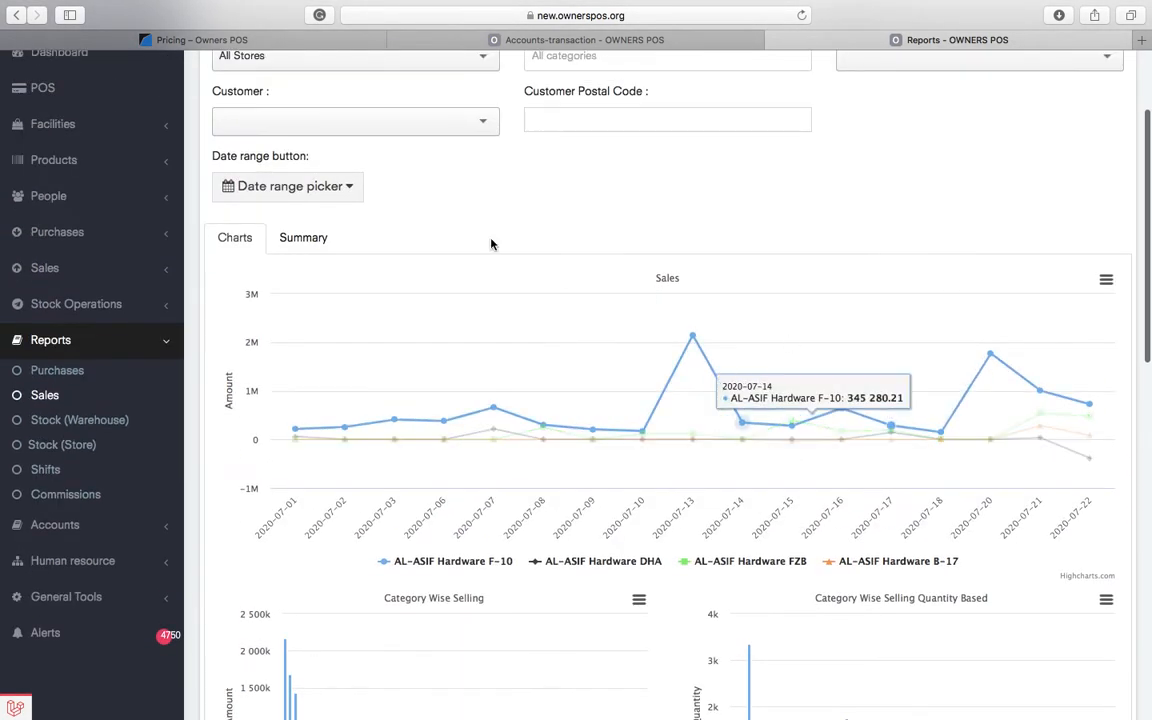
left_click(345, 186)
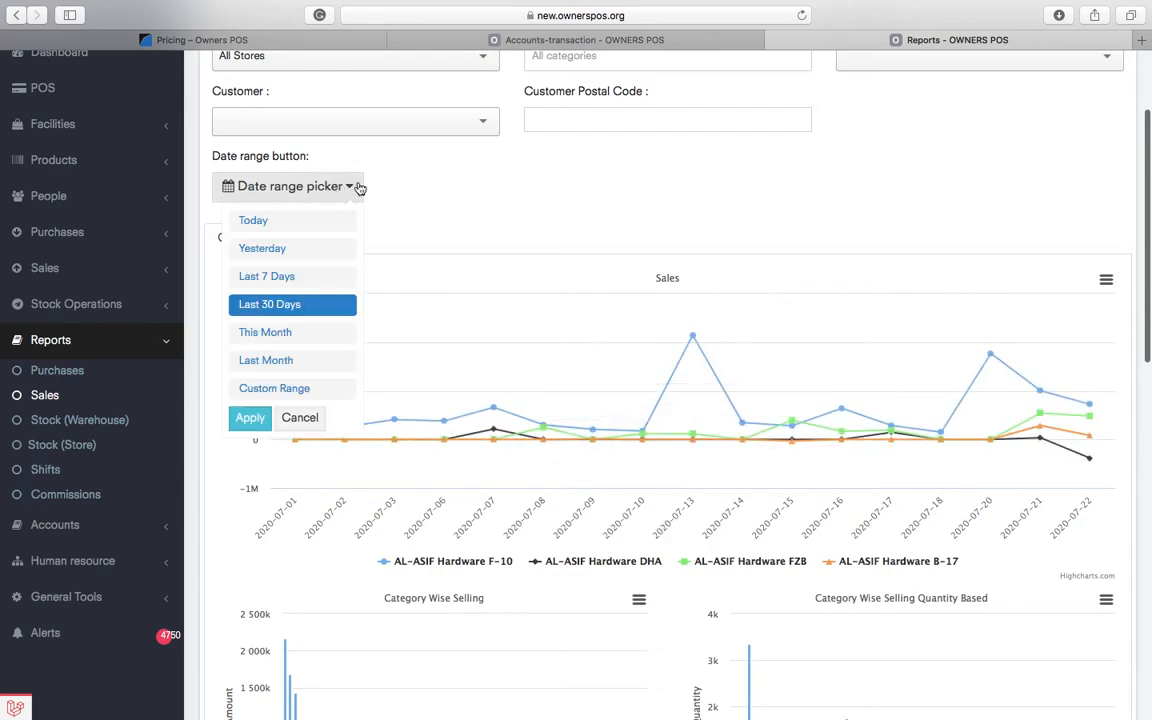
left_click(825, 162)
scroll(912, 508, "down", 1)
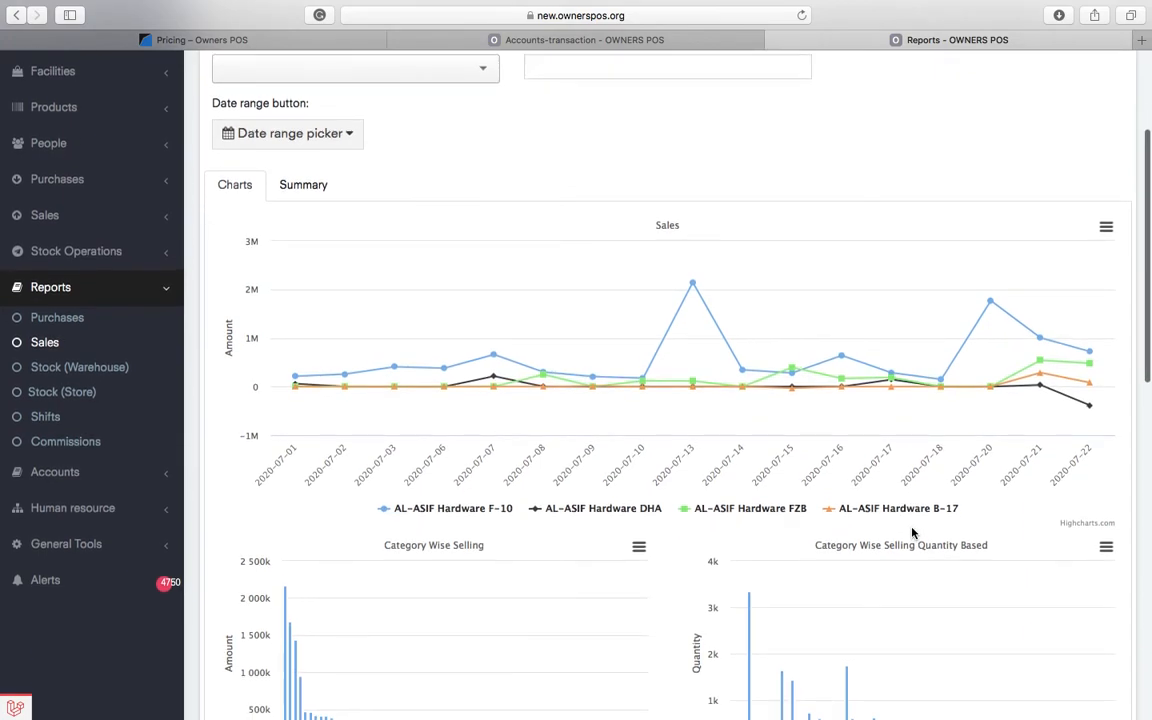
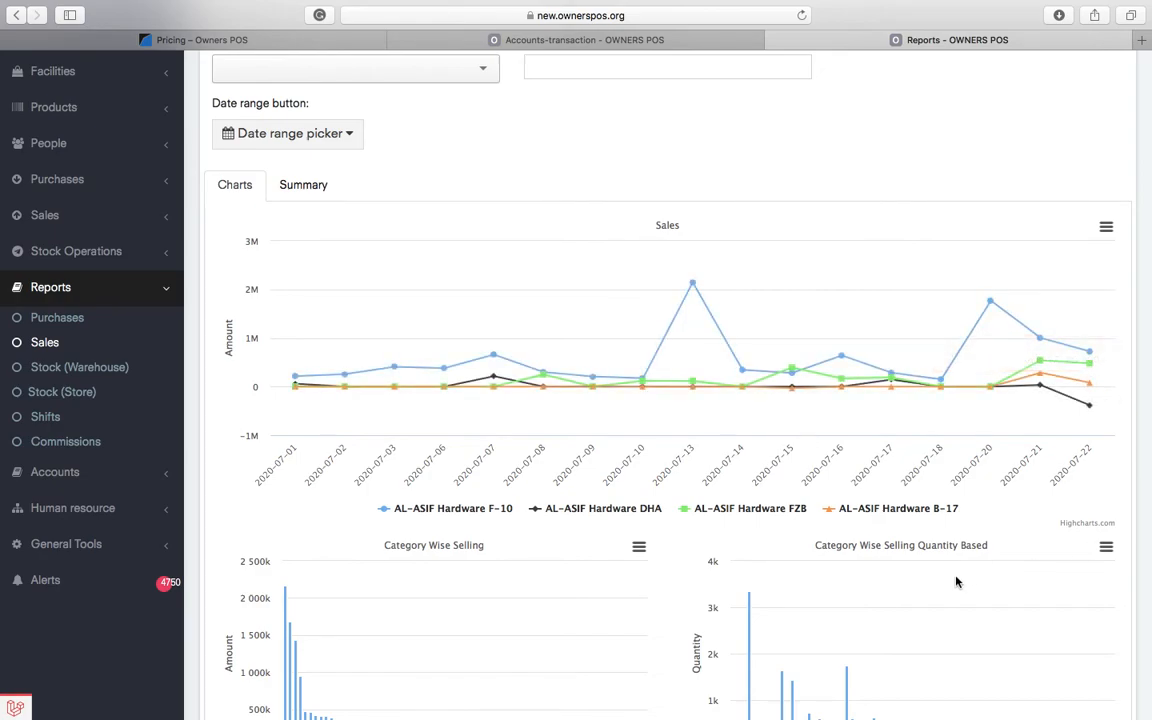
- Scroll through the Sales Report page, selecting a couple of entries along the way
scroll(955, 581, "down", 5)
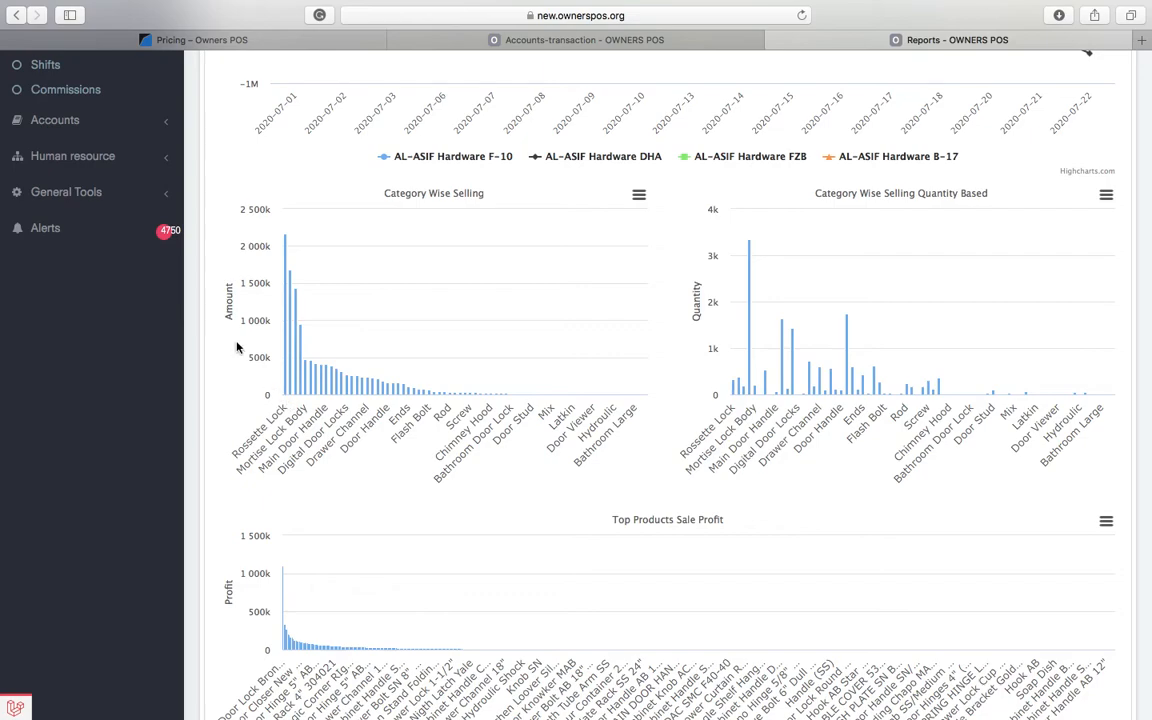
double_click(228, 300)
double_click(697, 302)
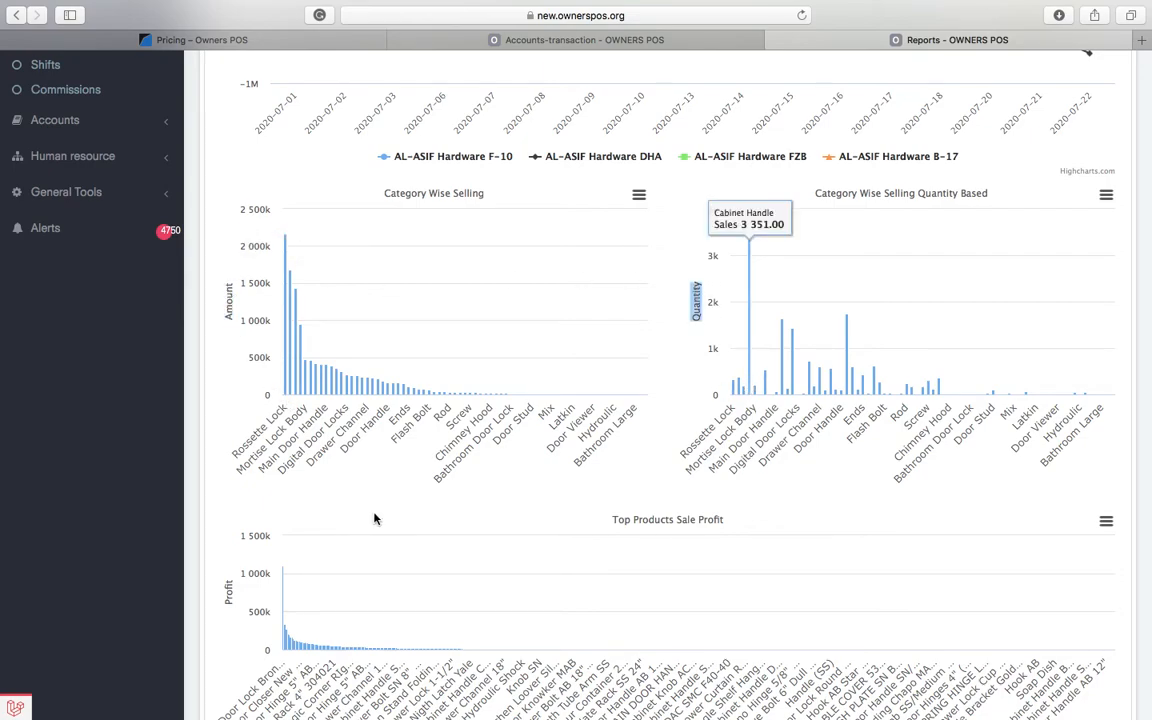
scroll(376, 517, "down", 3)
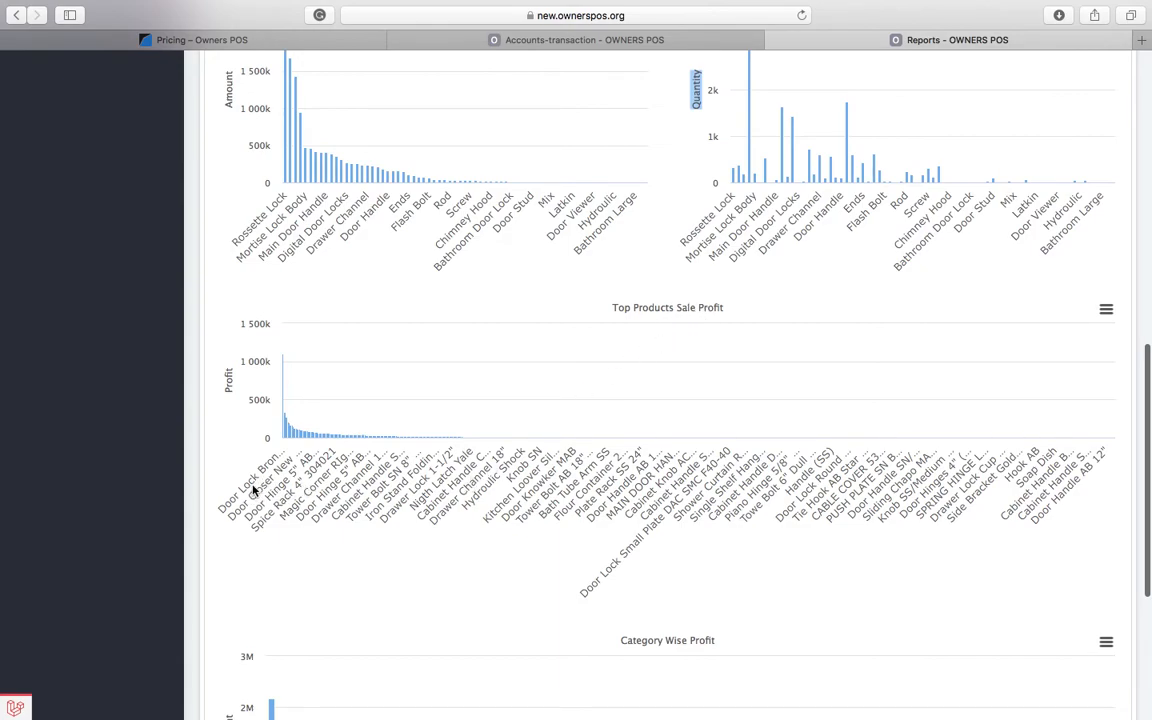
mouse_move(285, 414)
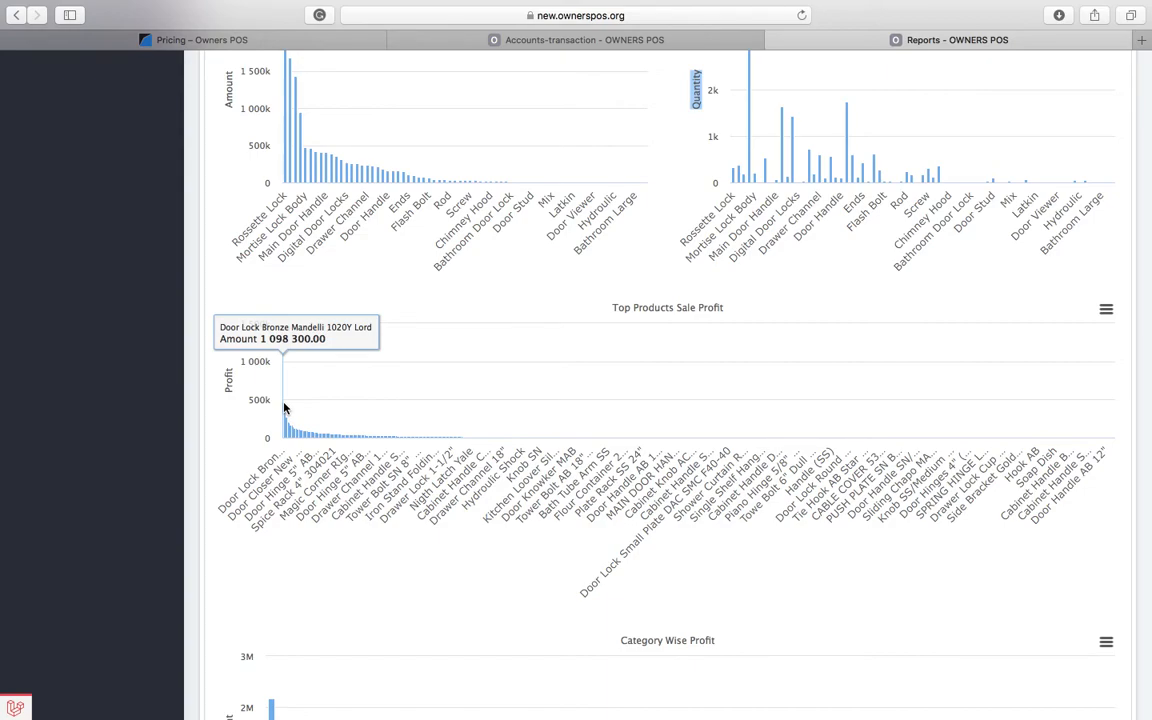
scroll(430, 490, "down", 5)
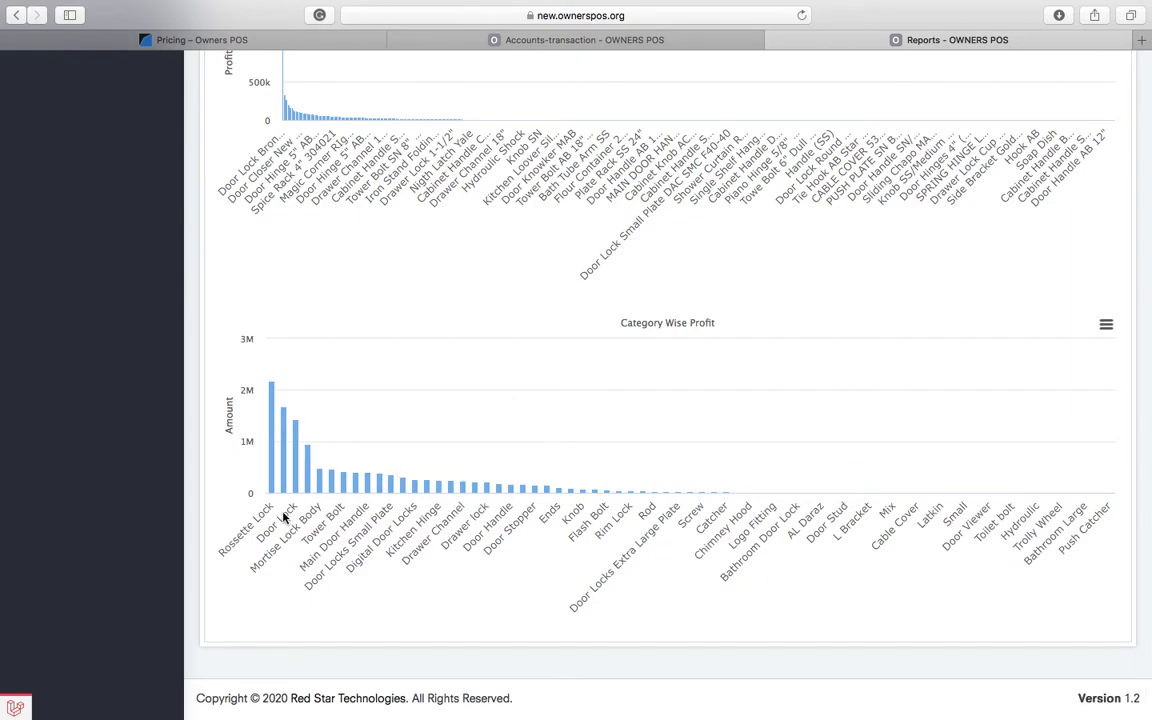
mouse_move(271, 477)
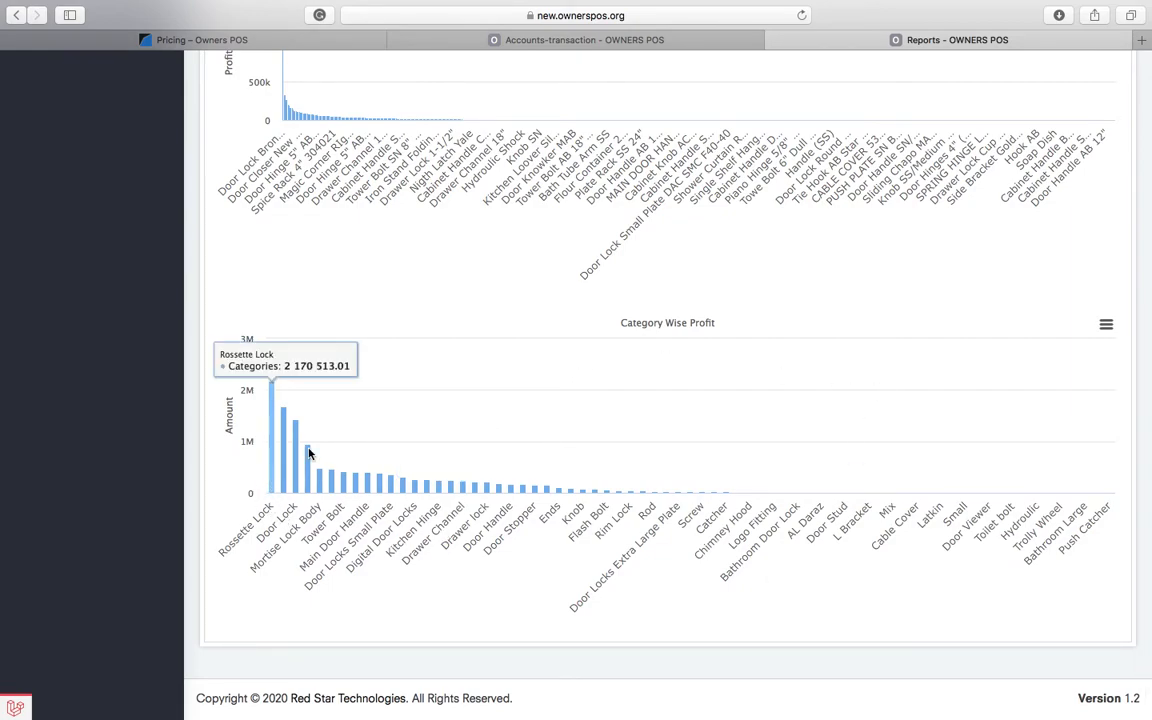
scroll(756, 252, "up", 15)
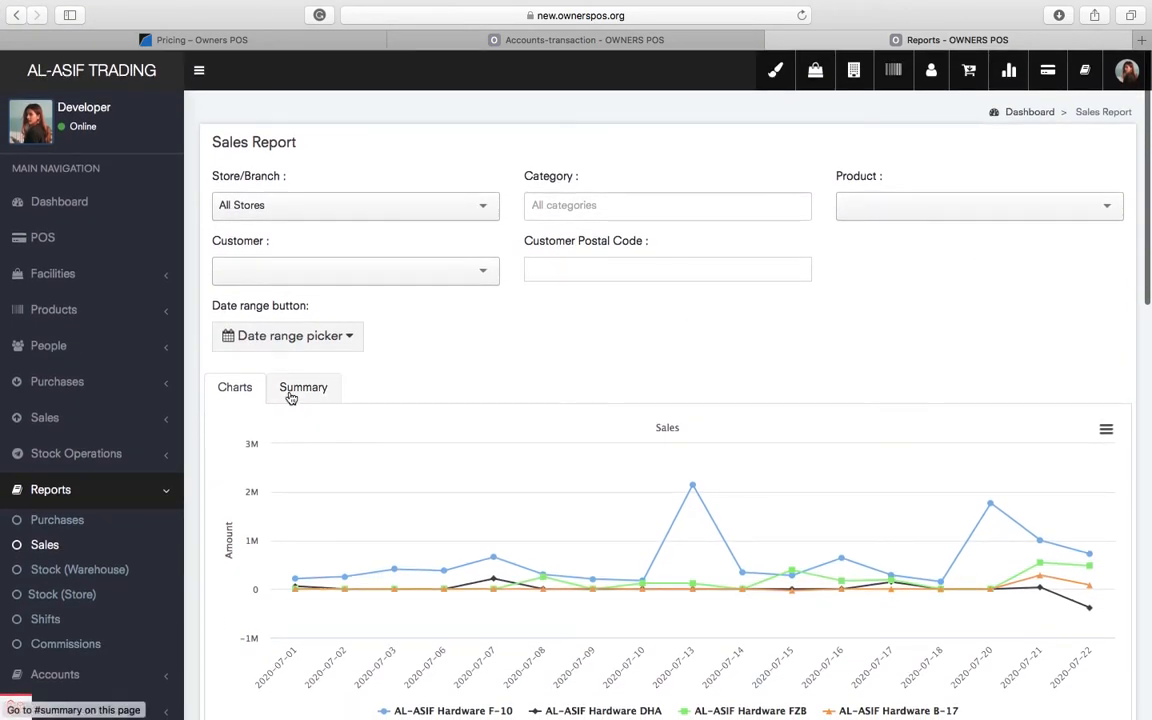
- Show the Summary (16431 items, Rs.14,385,167 sales, Rs.4,704,828 profit) and scroll the sales table
left_click(290, 396)
scroll(794, 548, "down", 5)
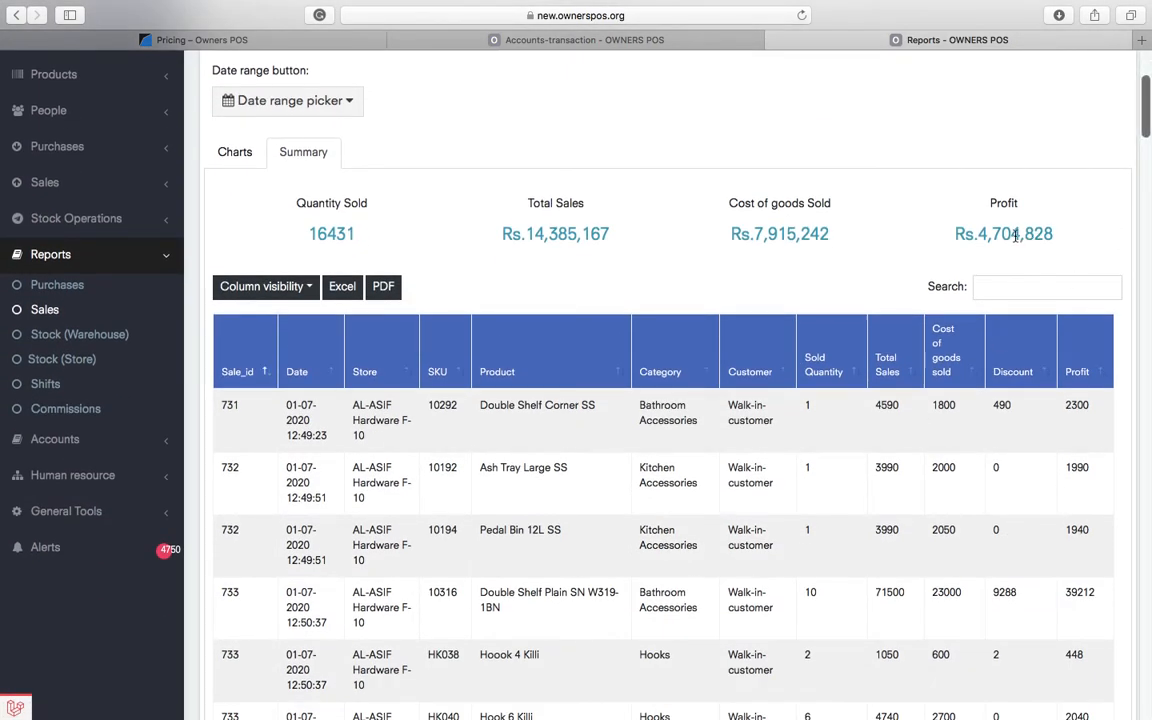
triple_click(1015, 236)
left_click(814, 248)
scroll(604, 406, "down", 20)
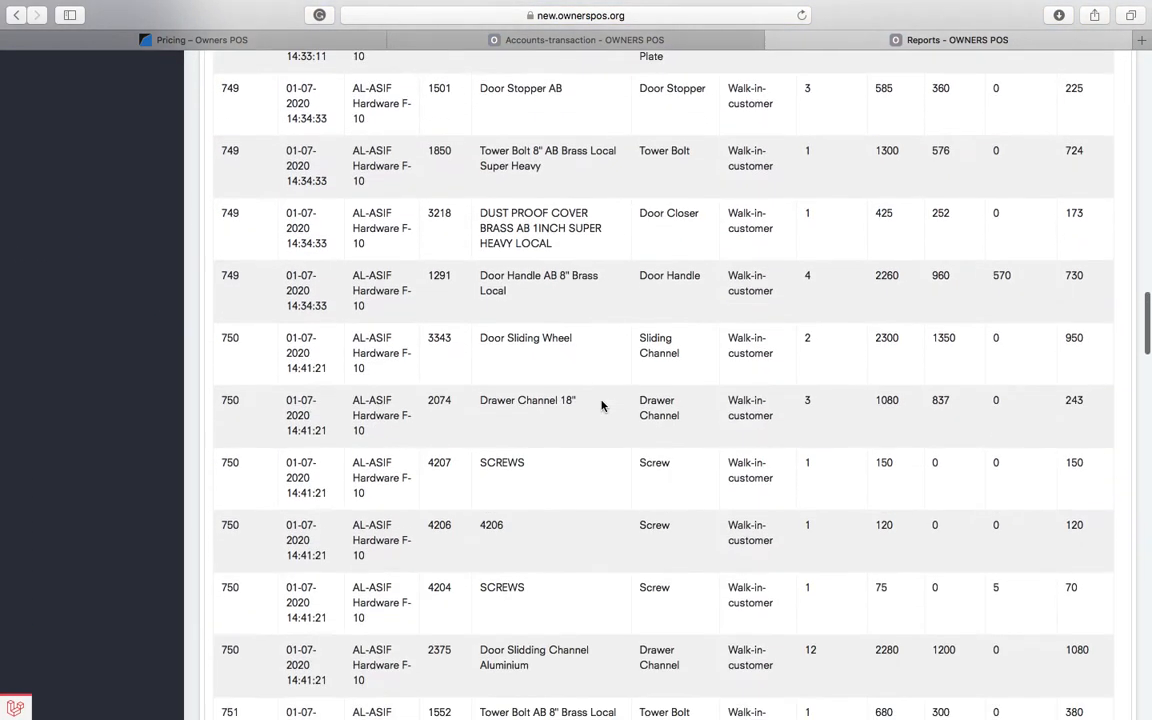
scroll(602, 405, "up", 20)
scroll(602, 405, "down", 4)
scroll(602, 405, "down", 1)
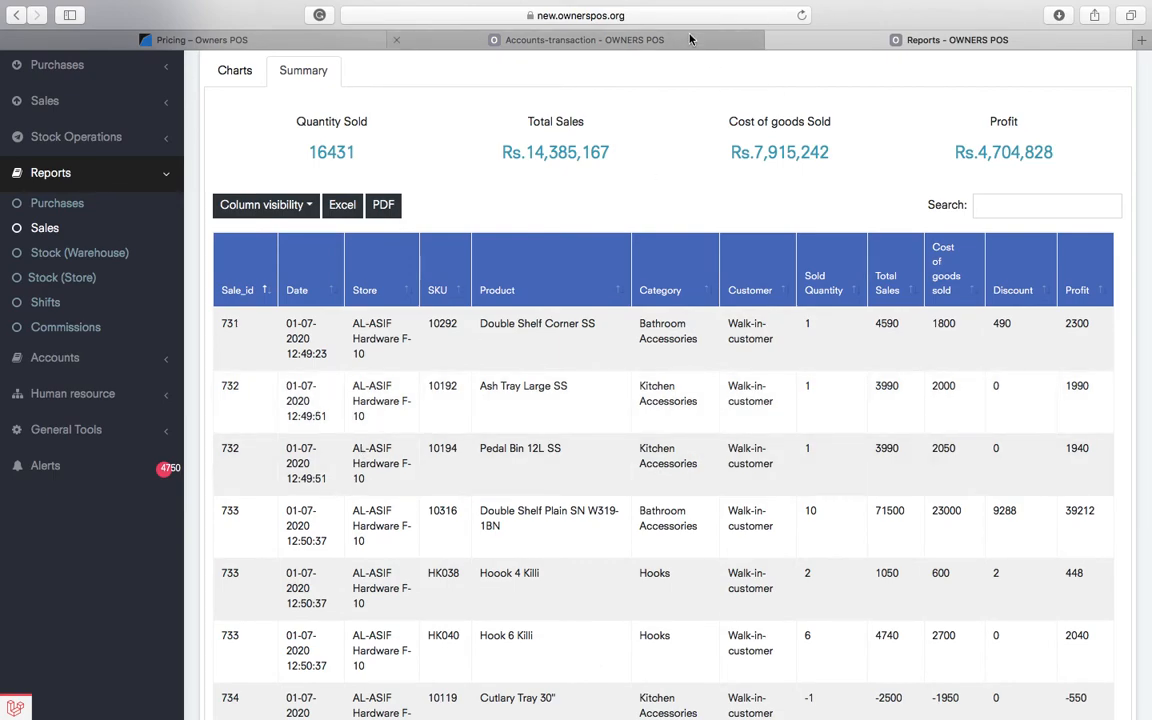
- Go to the Roles & Permission list and point out the existing Admin and Cashier roles
left_click(622, 38)
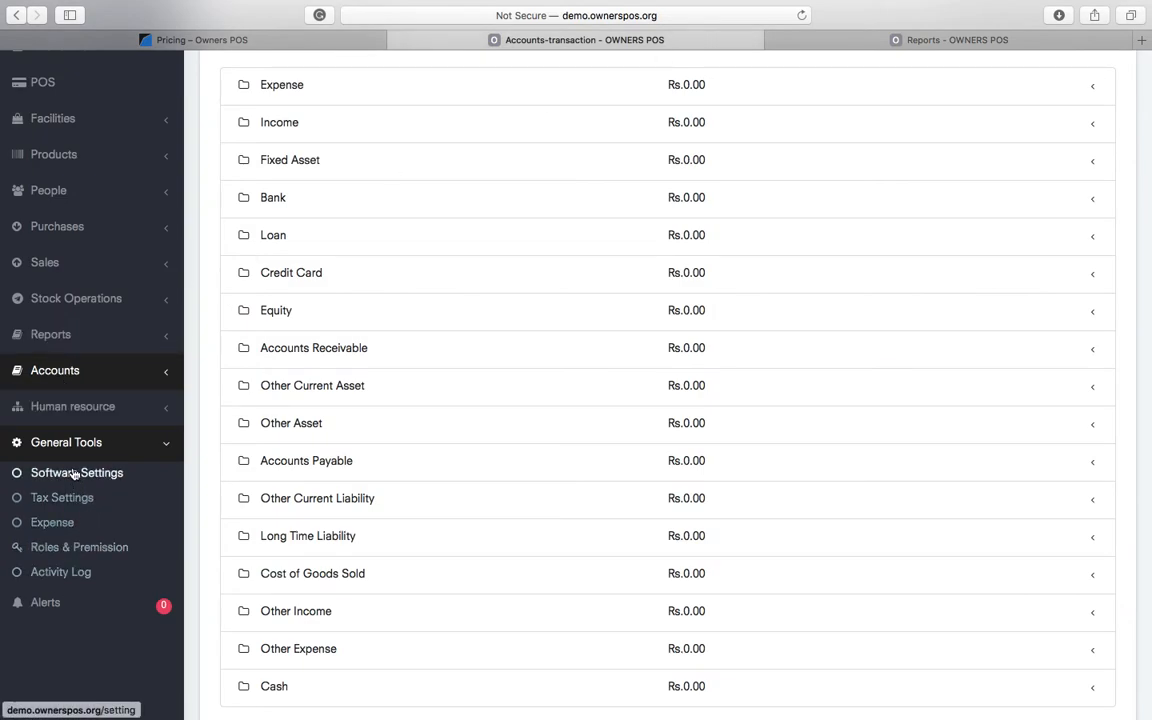
left_click(73, 552)
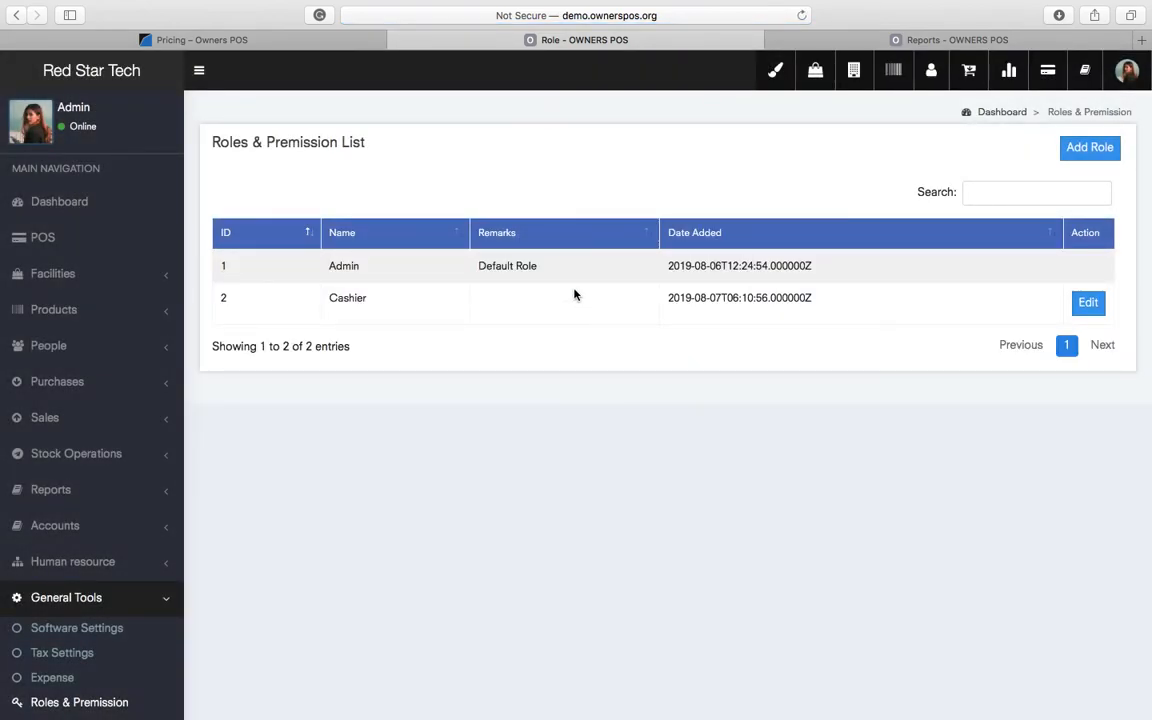
double_click(346, 265)
triple_click(358, 297)
left_click(704, 426)
- Start a new role titled 'Store Manager'
left_click(1088, 150)
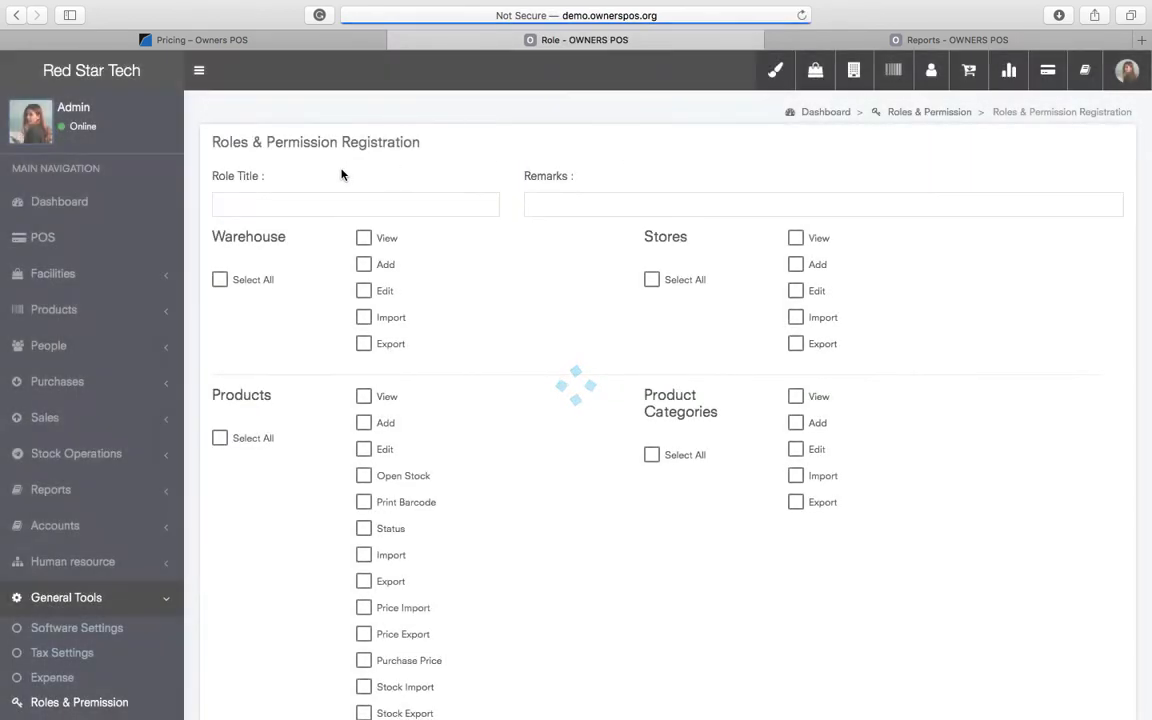
left_click(418, 200)
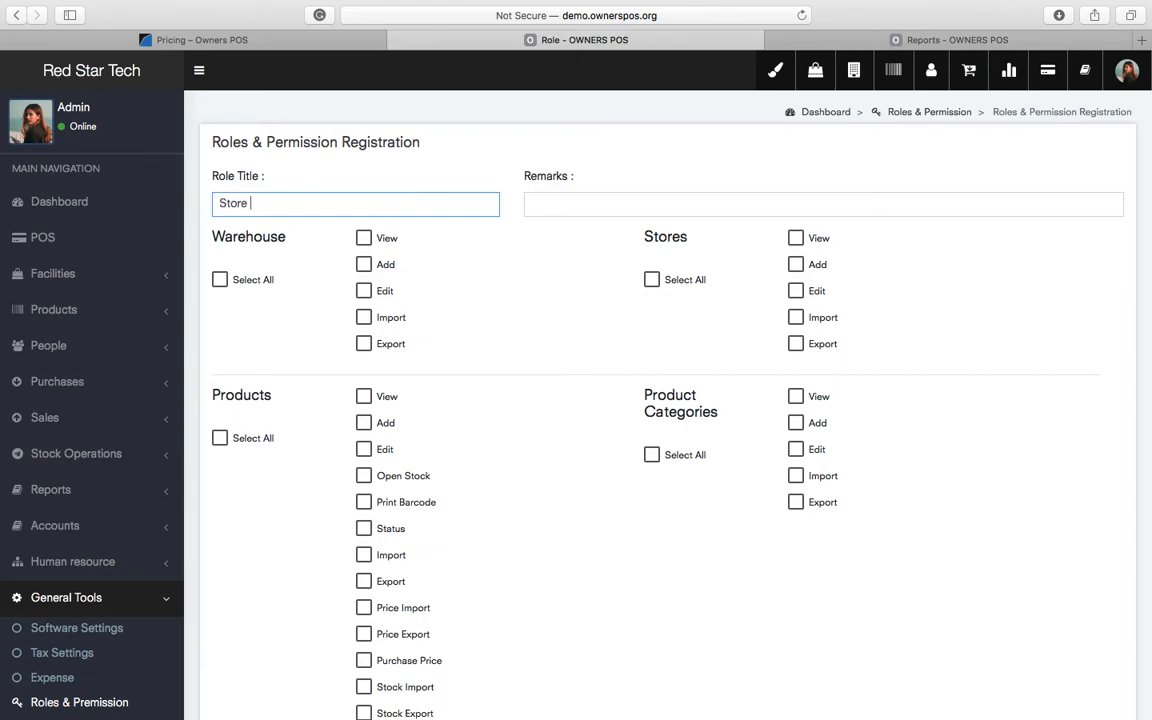
key("Tab")
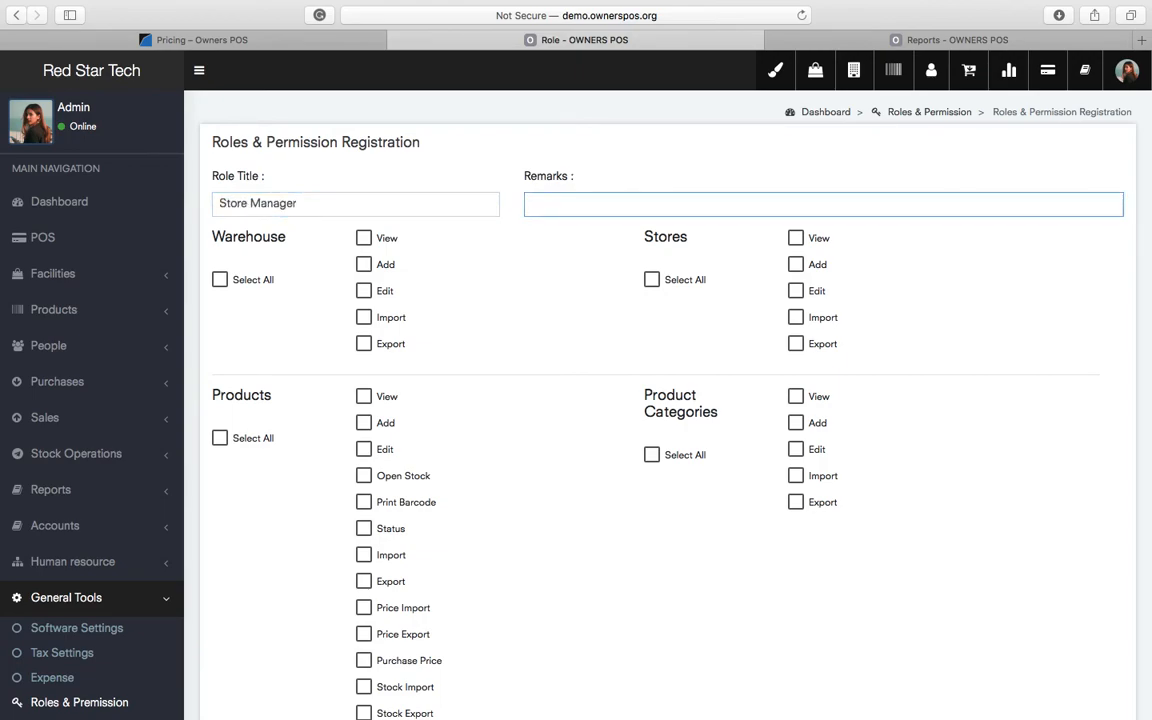
scroll(449, 474, "down", 2)
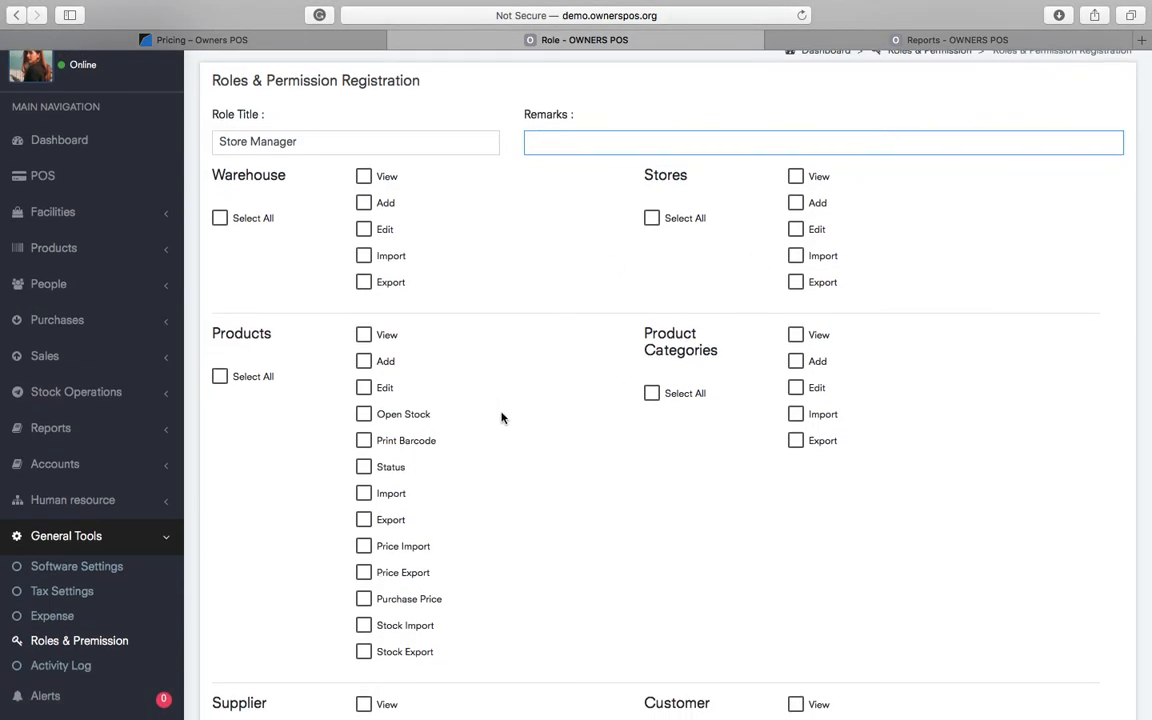
- Try out the Warehouse permission checkboxes, leaving none of them granted
left_click(220, 218)
left_click(220, 218)
left_click(365, 203)
left_click(366, 229)
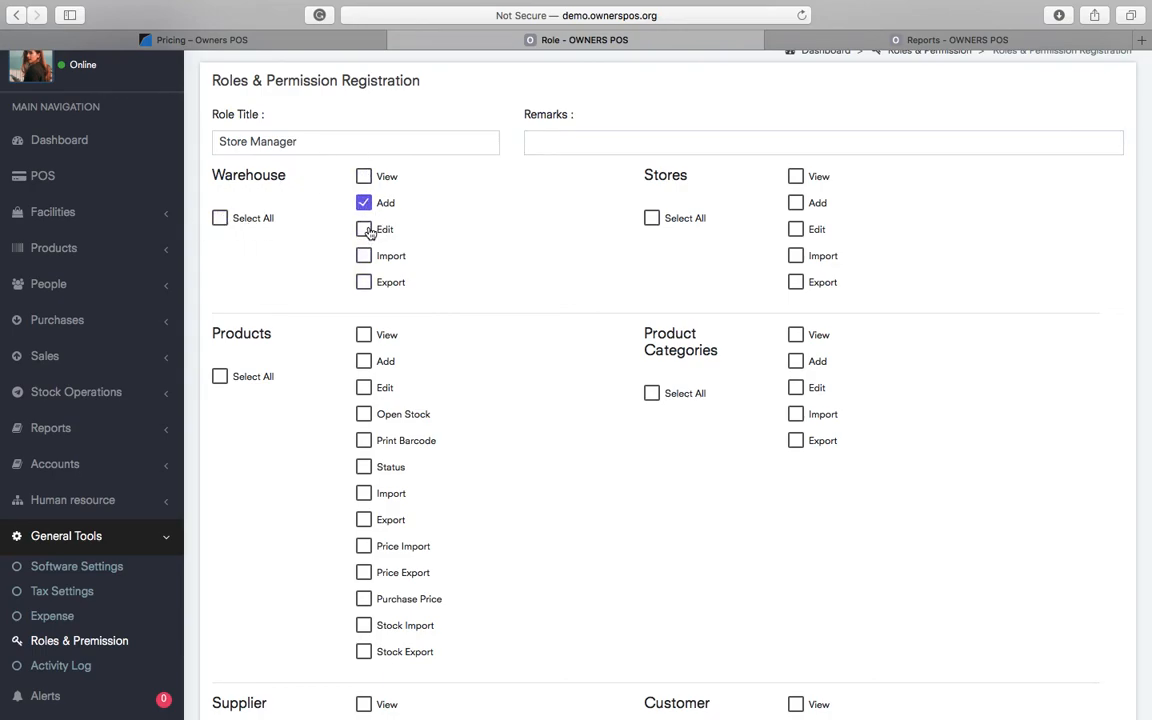
left_click(220, 218)
left_click(228, 218)
- Grant all Stock Adjustment permissions and register the Store Manager role
scroll(697, 479, "down", 5)
scroll(697, 479, "down", 6)
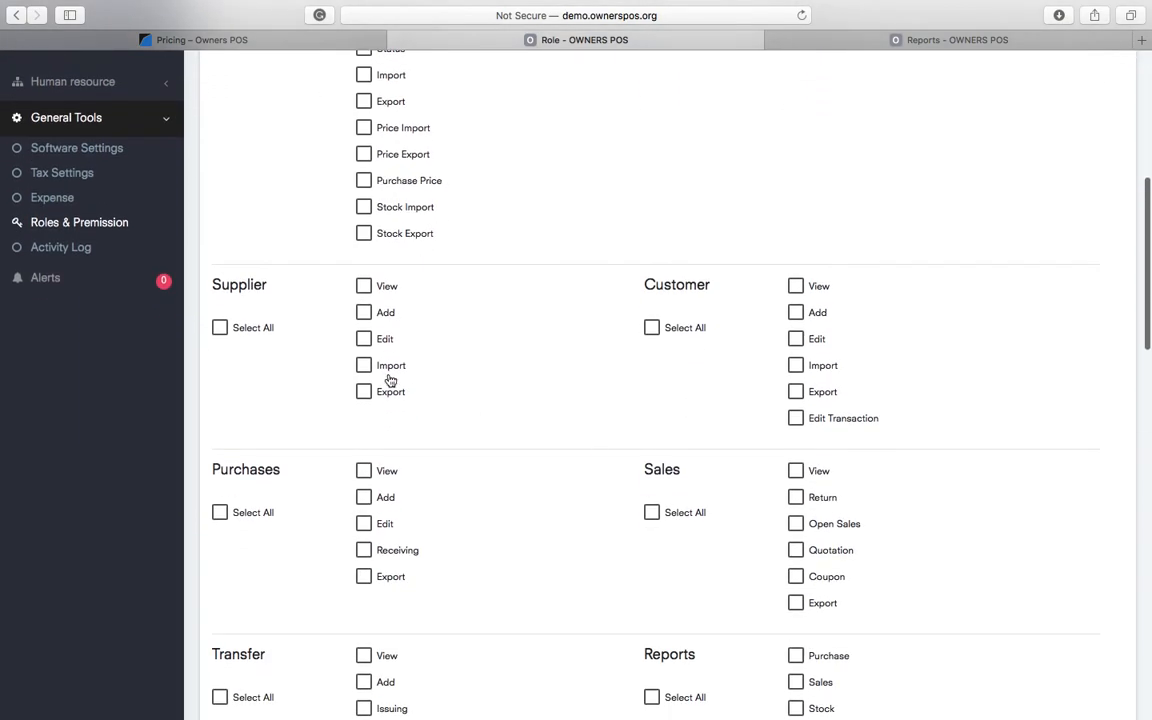
scroll(725, 617, "down", 4)
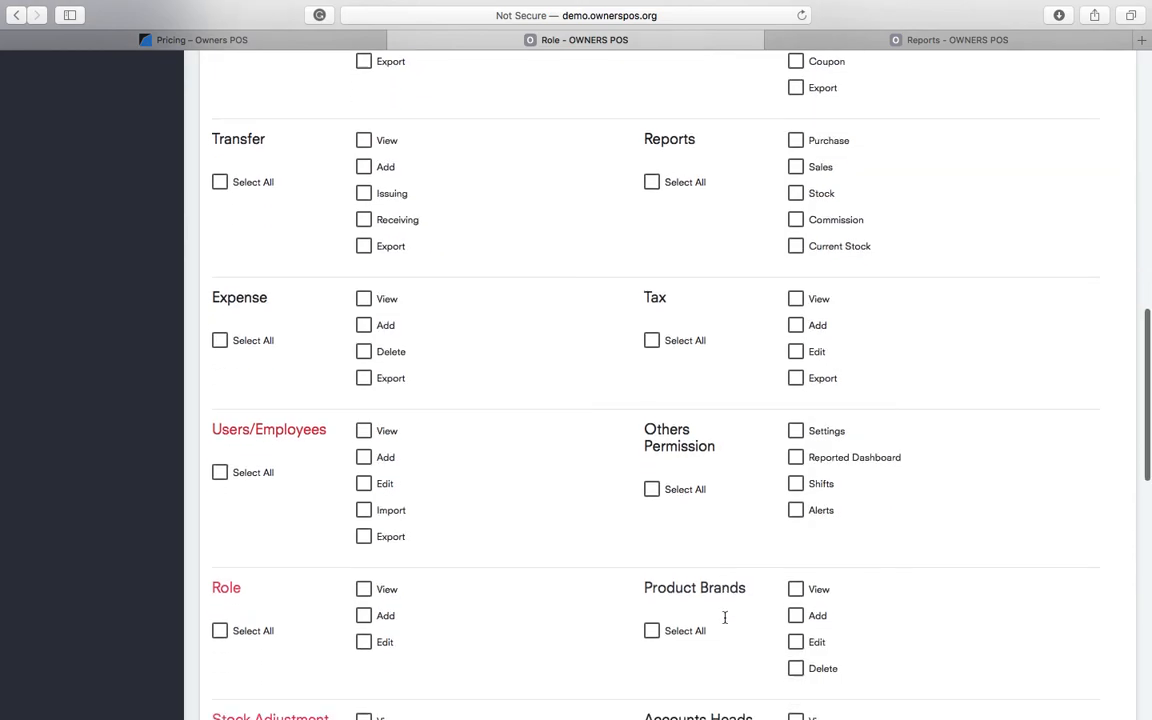
scroll(725, 623, "down", 3)
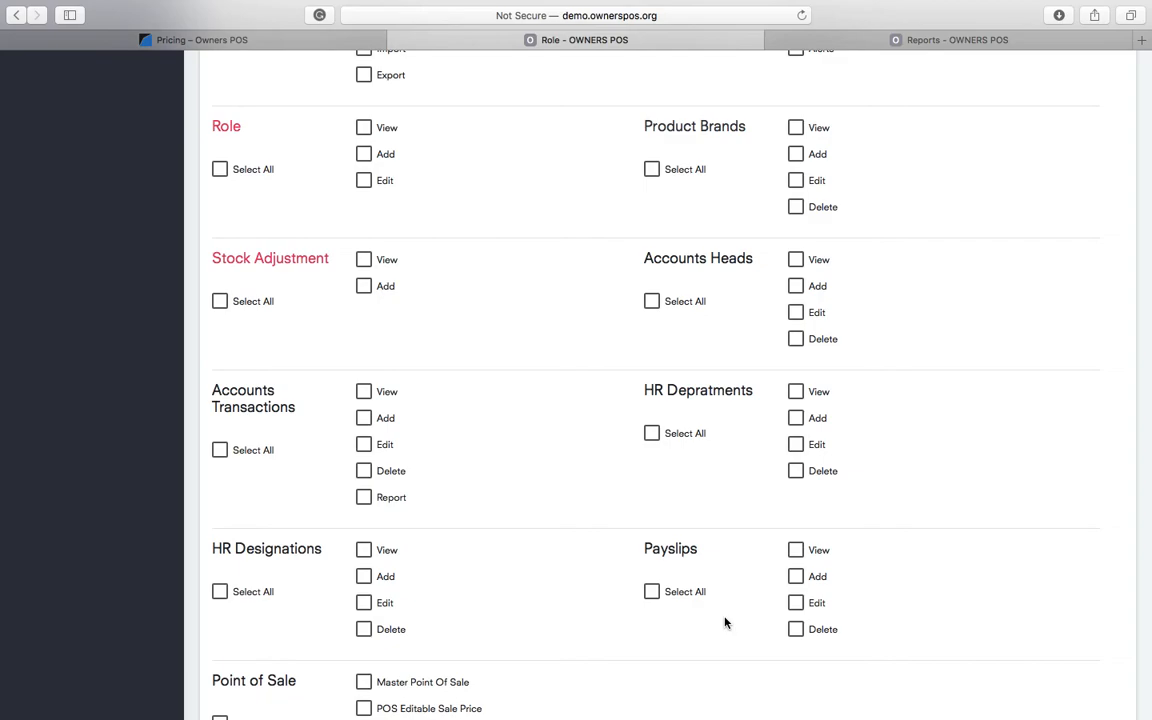
left_click(219, 301)
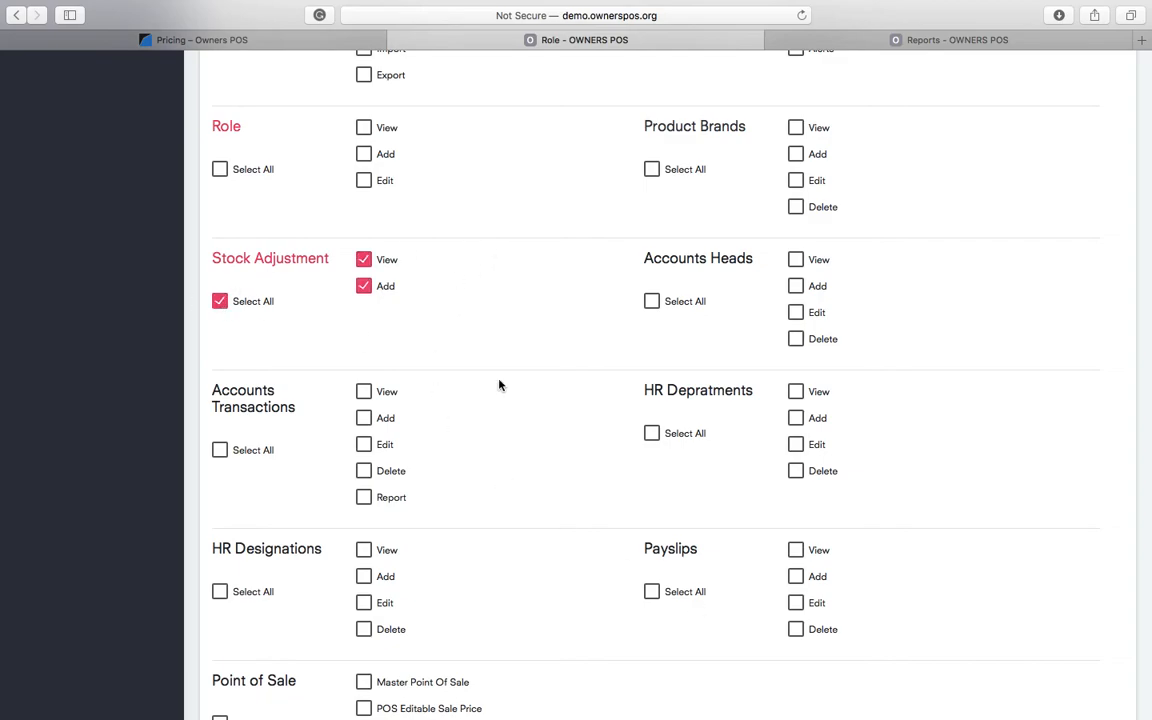
scroll(787, 558, "down", 6)
scroll(671, 470, "up", 15)
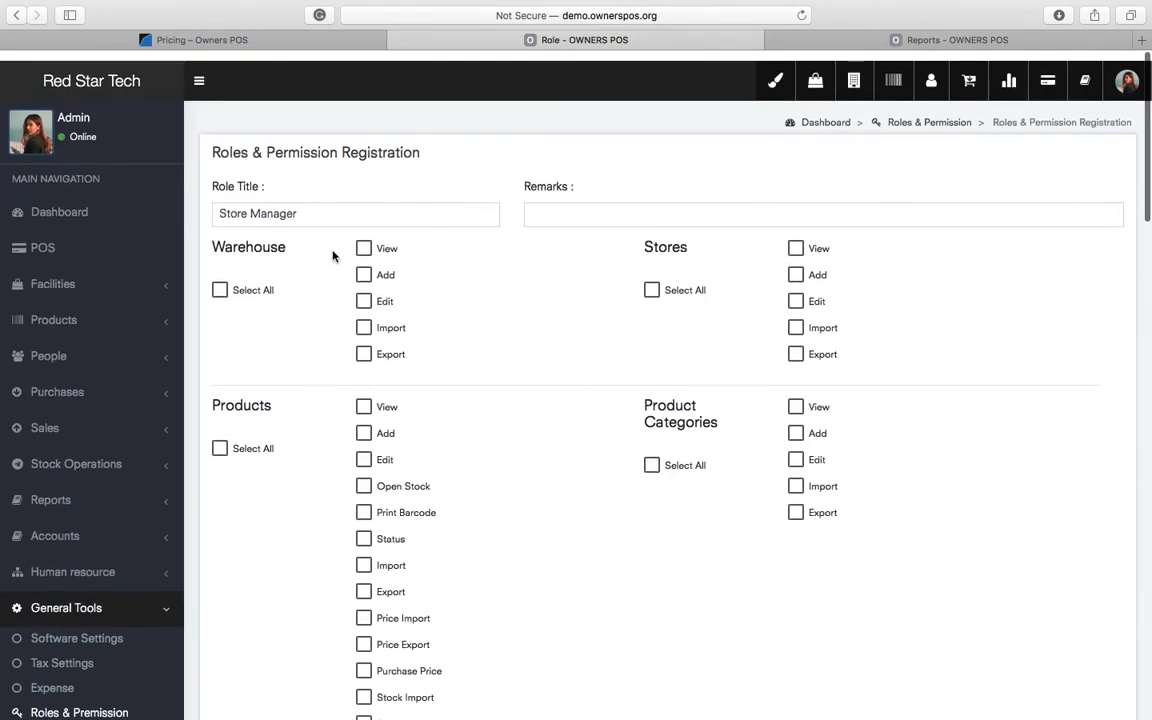
double_click(262, 204)
scroll(553, 550, "down", 15)
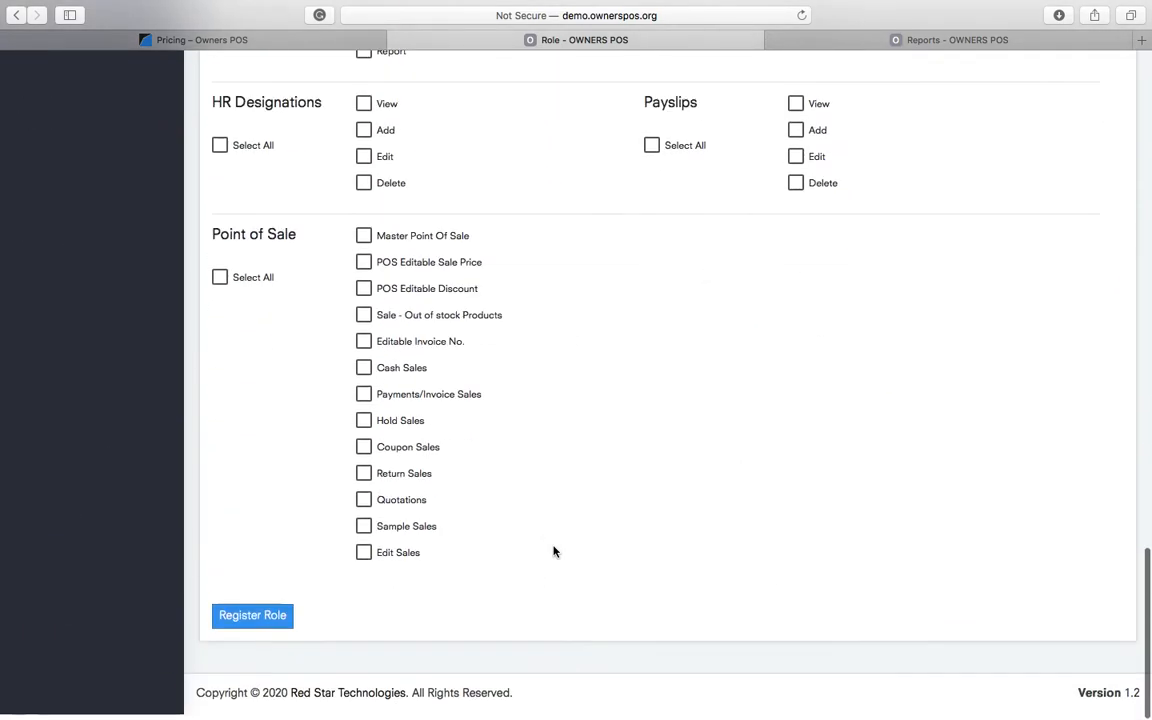
left_click(253, 630)
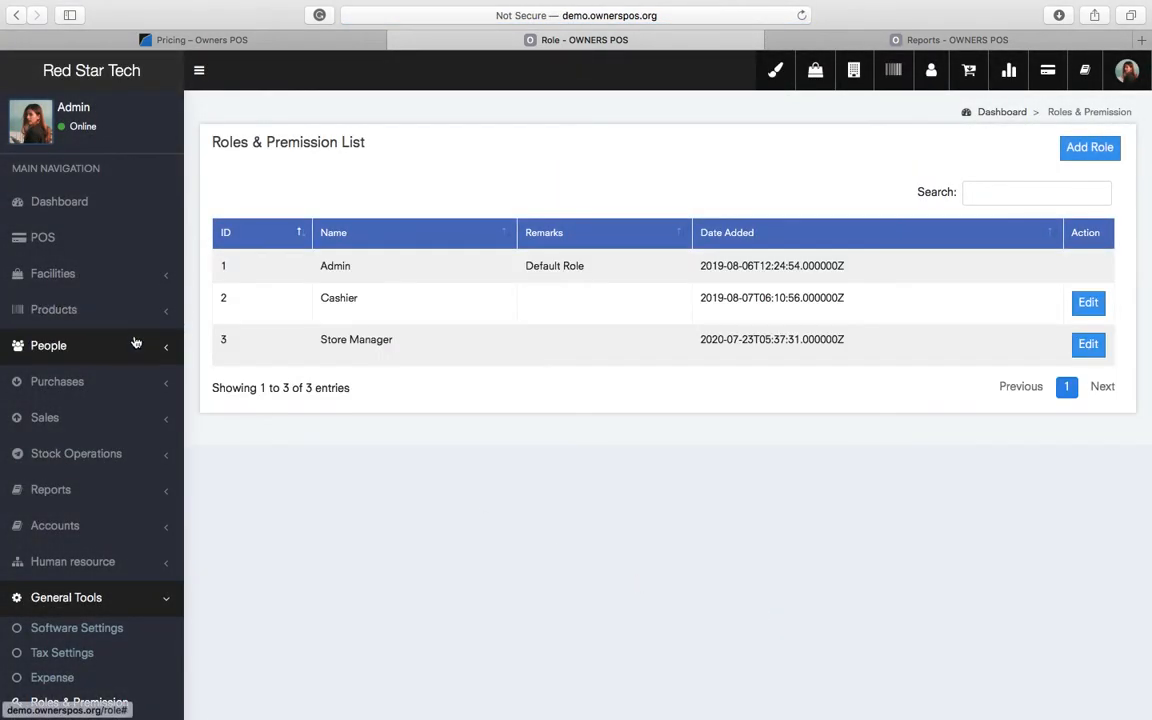
- Open the Employees list and start a new employee record, entering their name
left_click(92, 342)
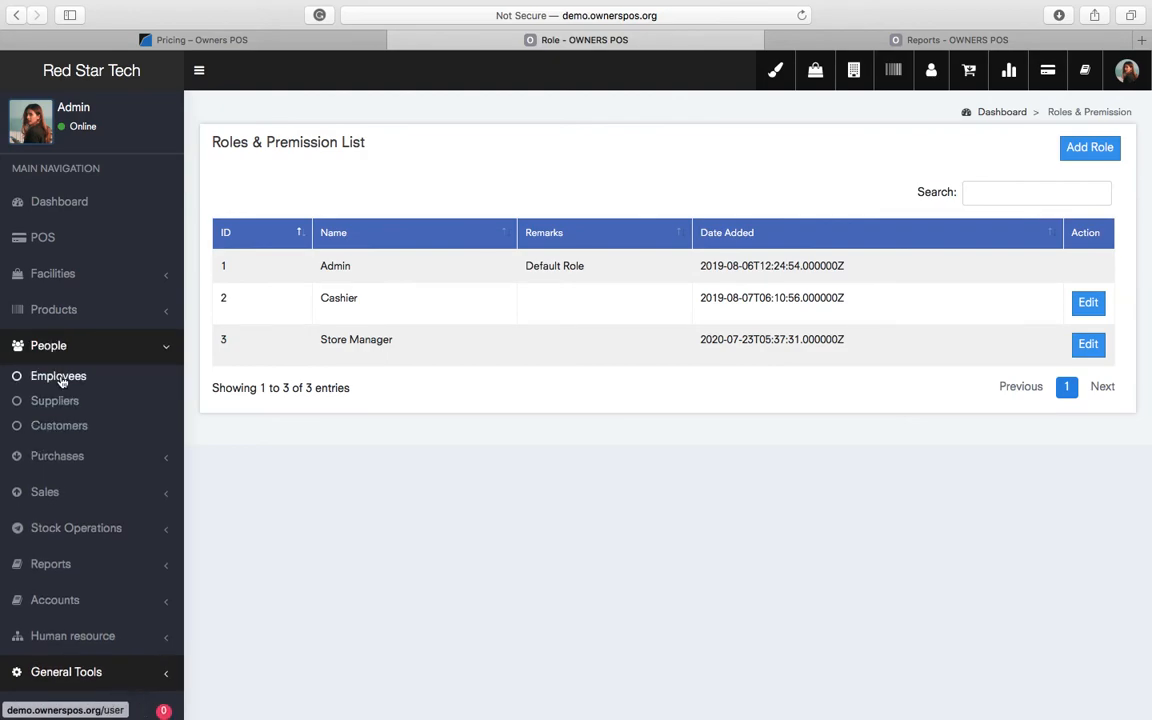
left_click(60, 378)
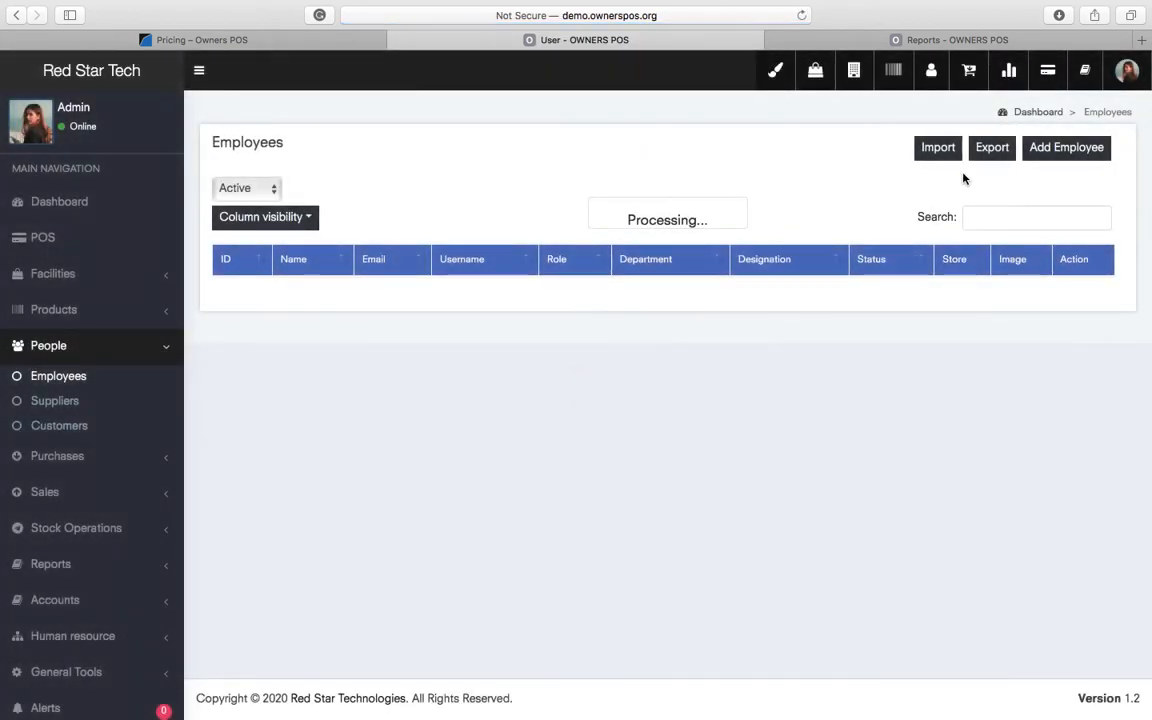
left_click(1069, 158)
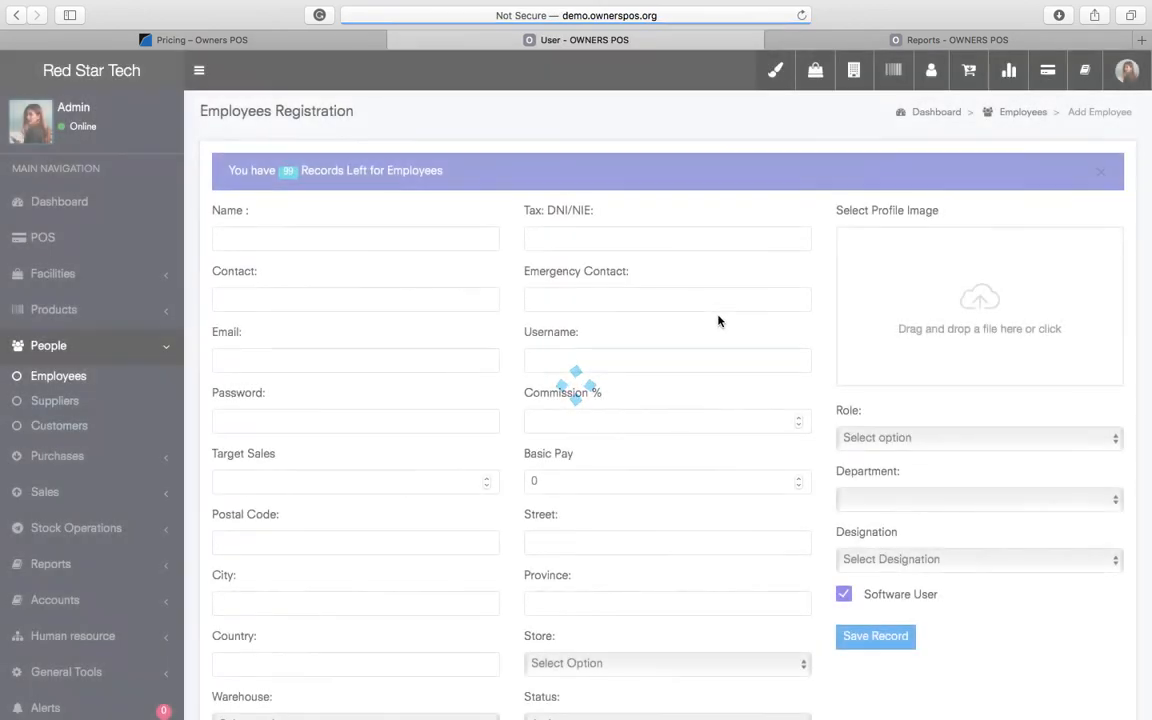
left_click(266, 243)
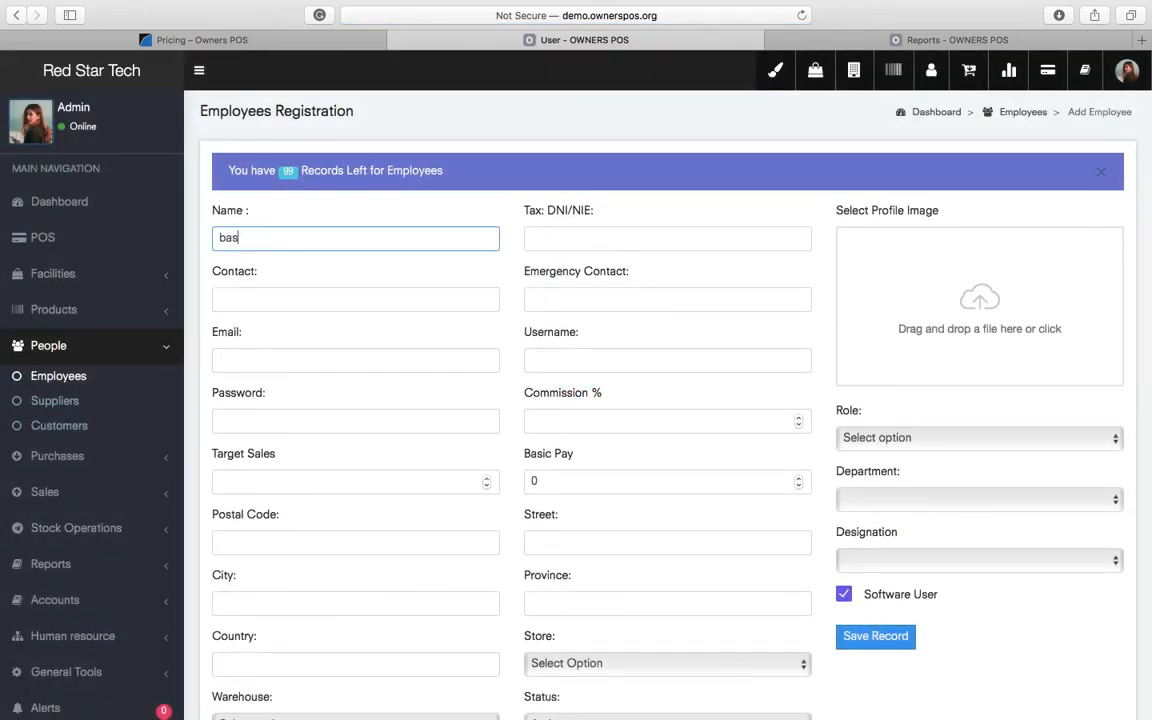
key("Tab")
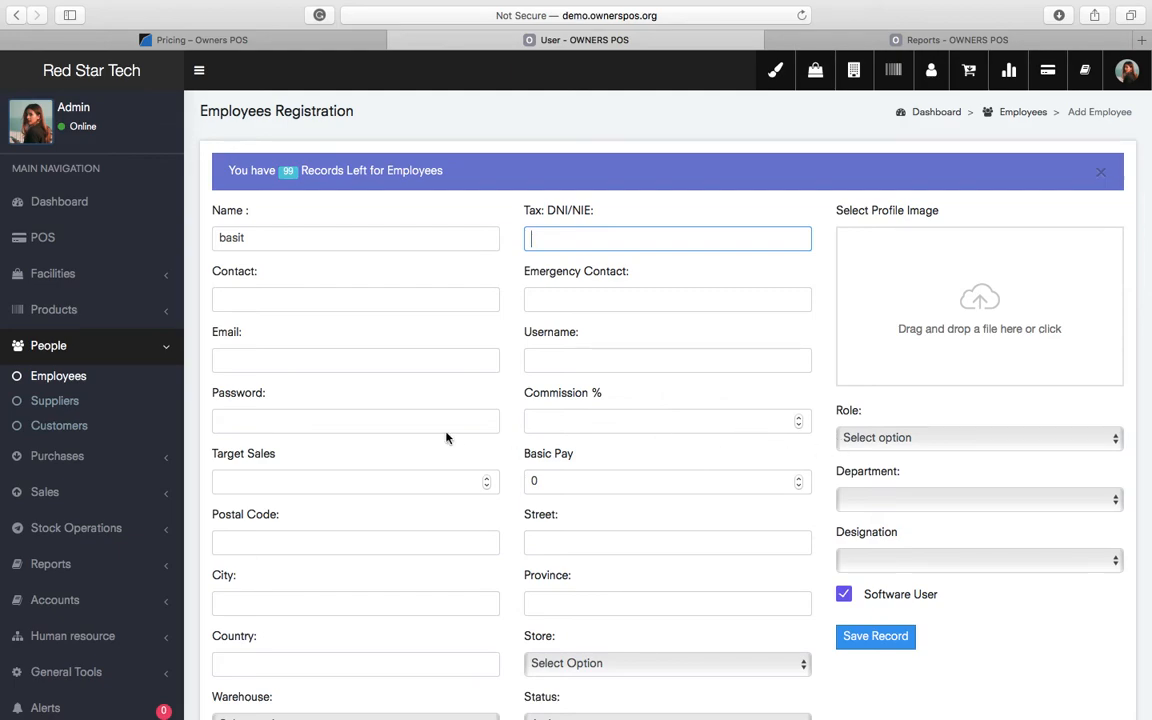
left_click(352, 424)
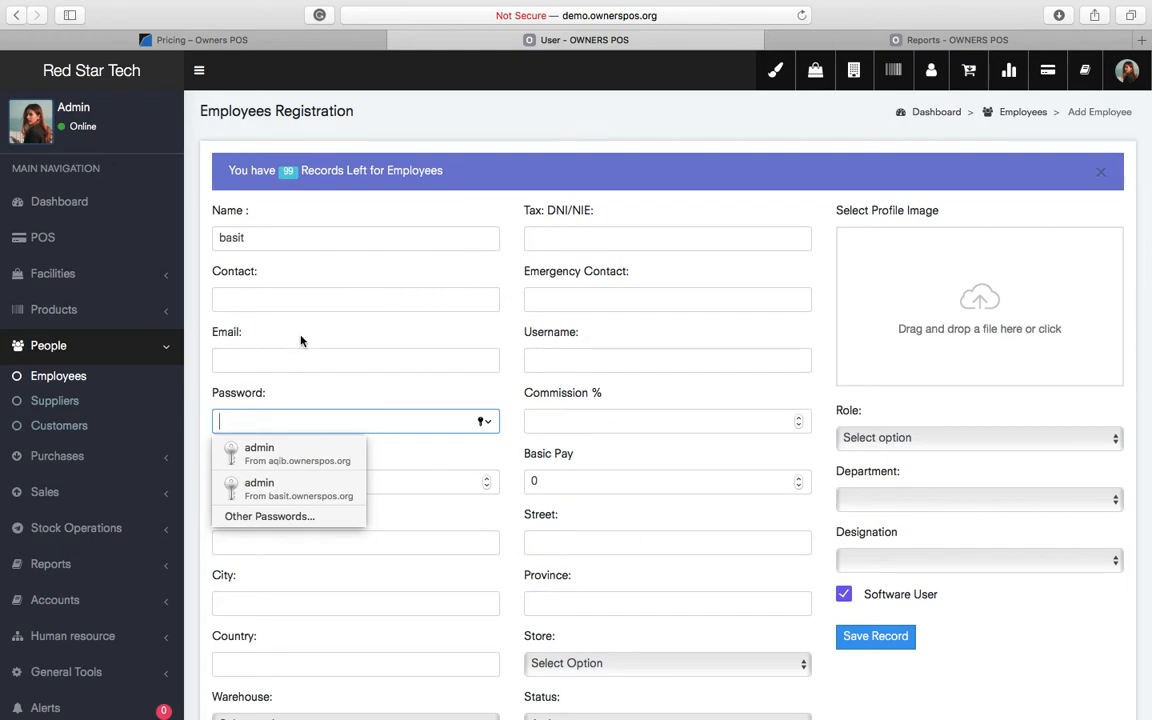
- Fill in the employee's e-mail address, username and password
left_click(372, 358)
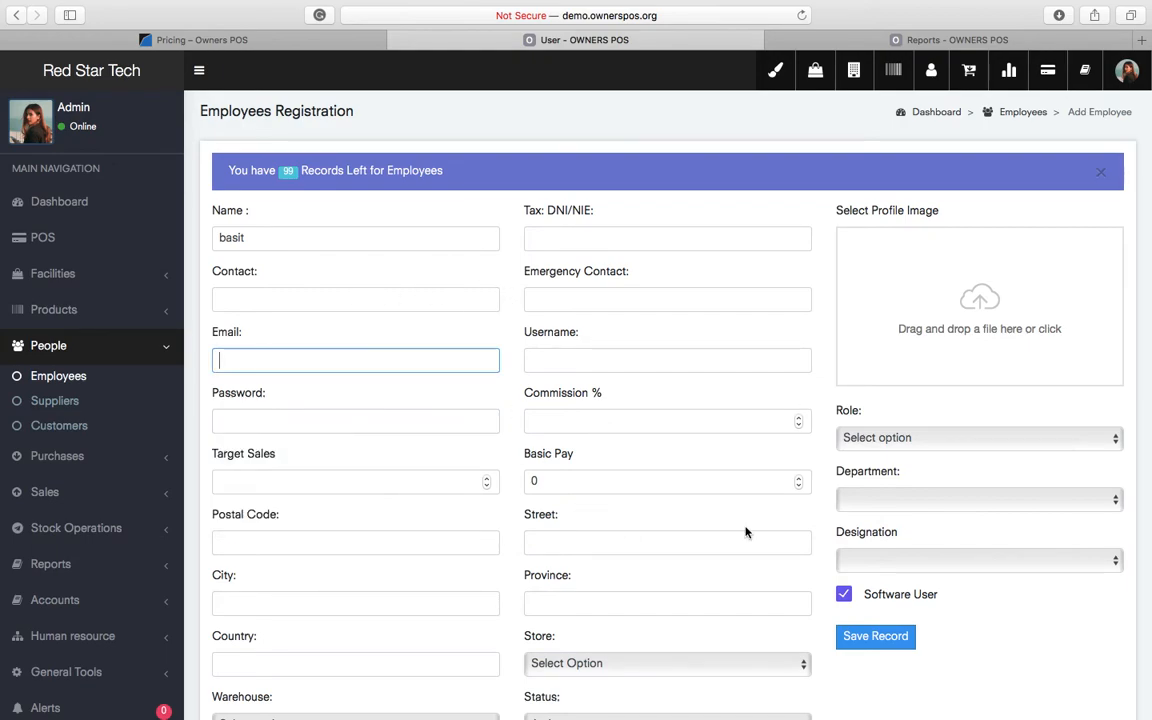
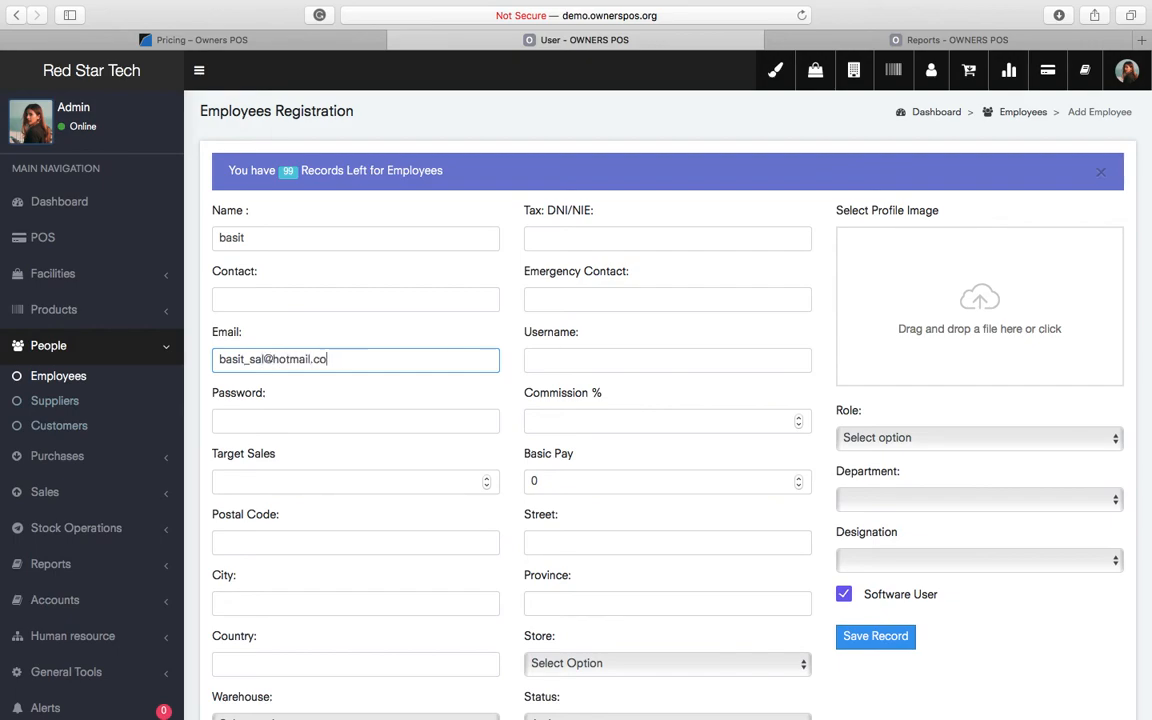
key("Tab")
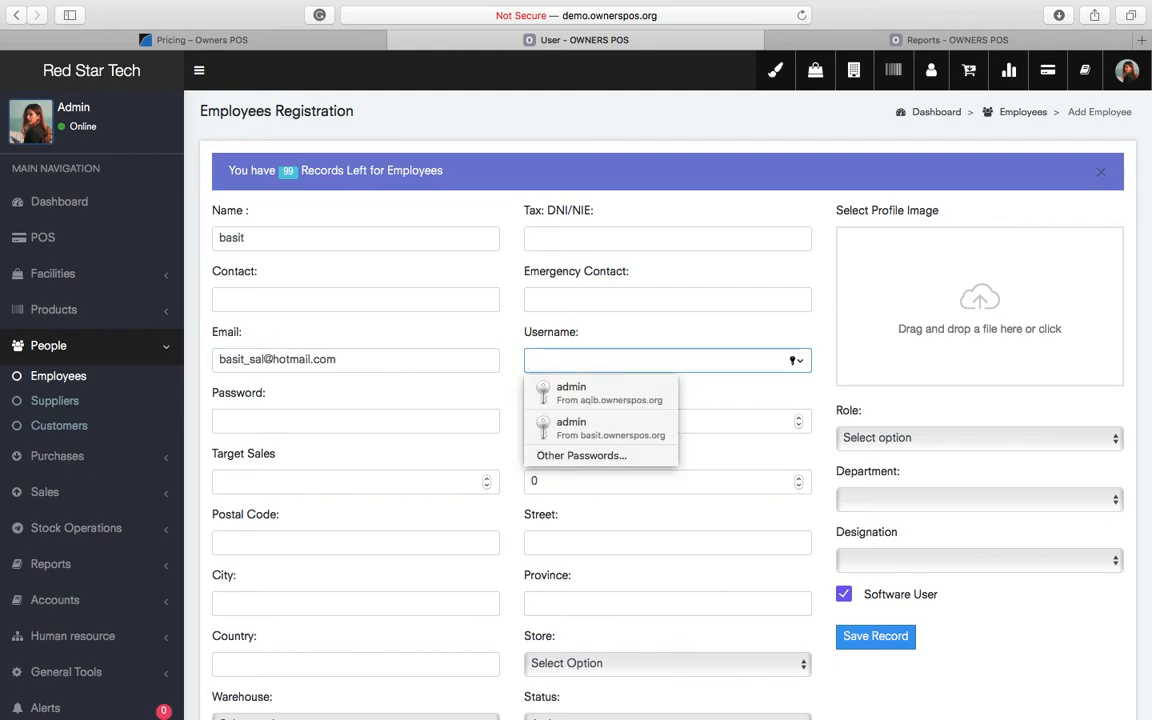
type("basit")
key("Tab")
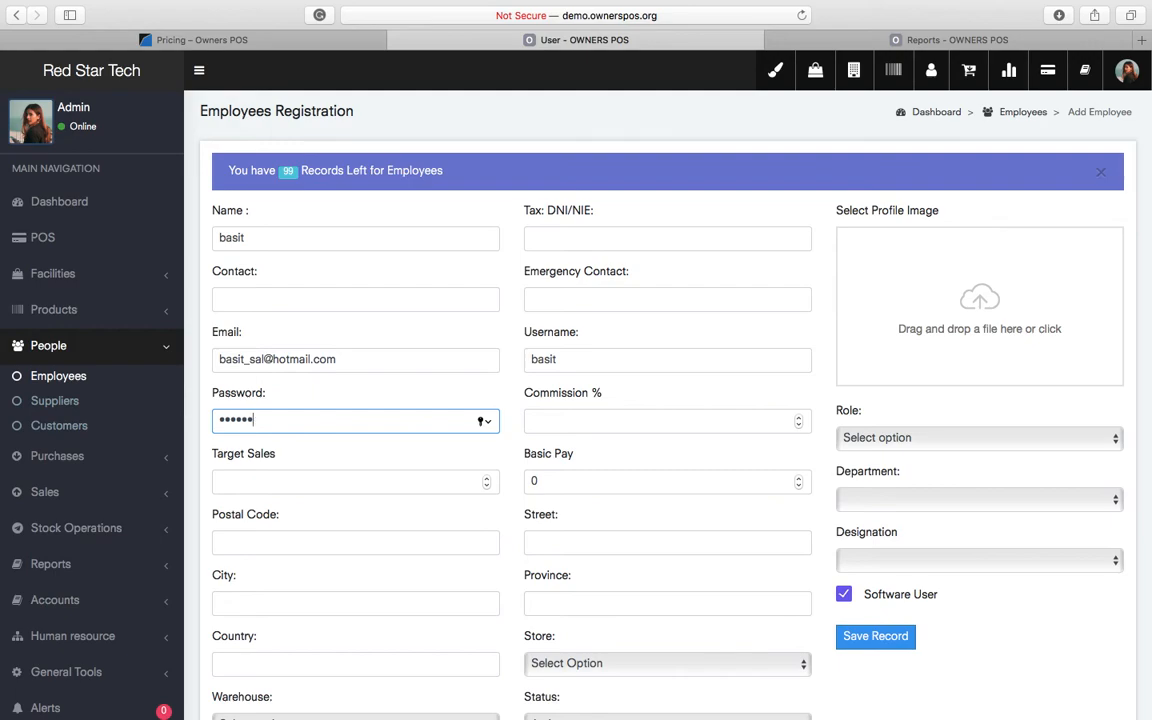
scroll(938, 561, "down", 3)
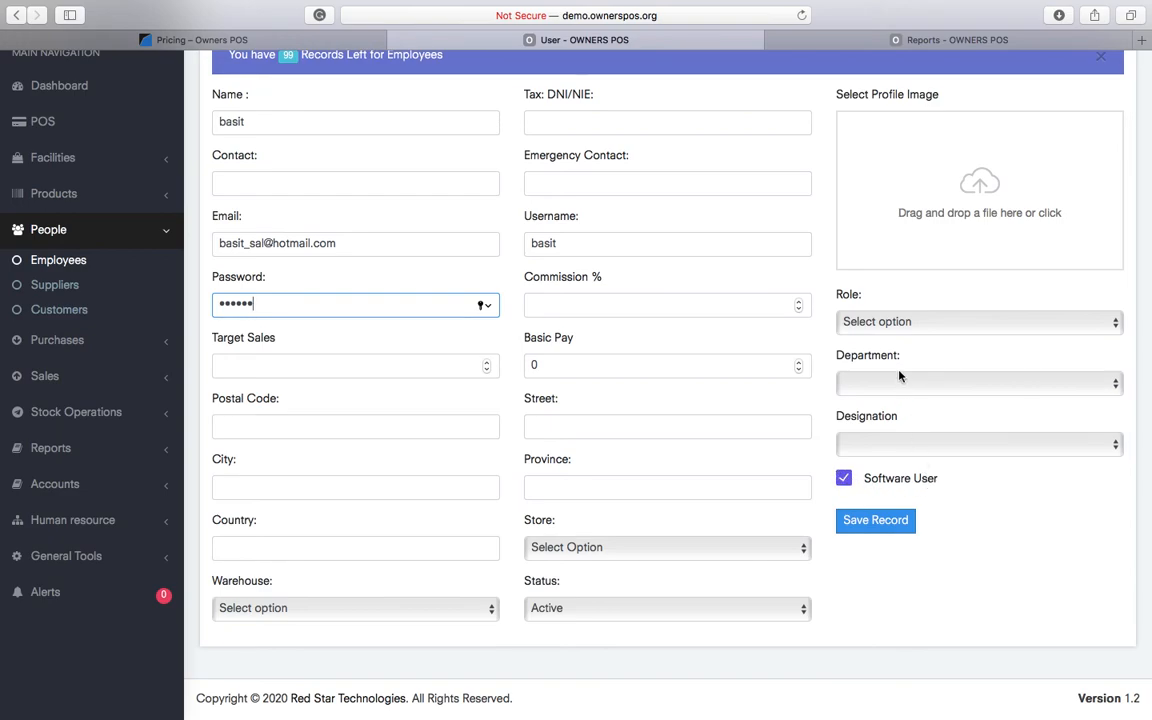
- Assign the Store Manager role, save the employee, and check the new row in the table
left_click(881, 324)
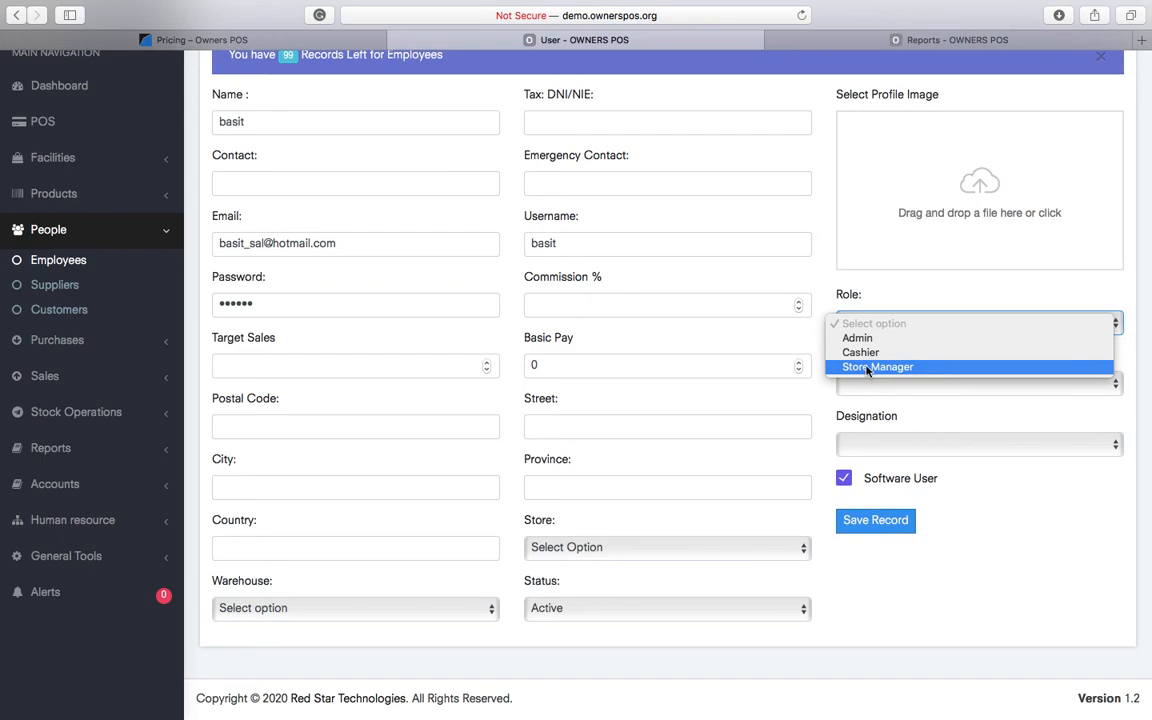
left_click(871, 368)
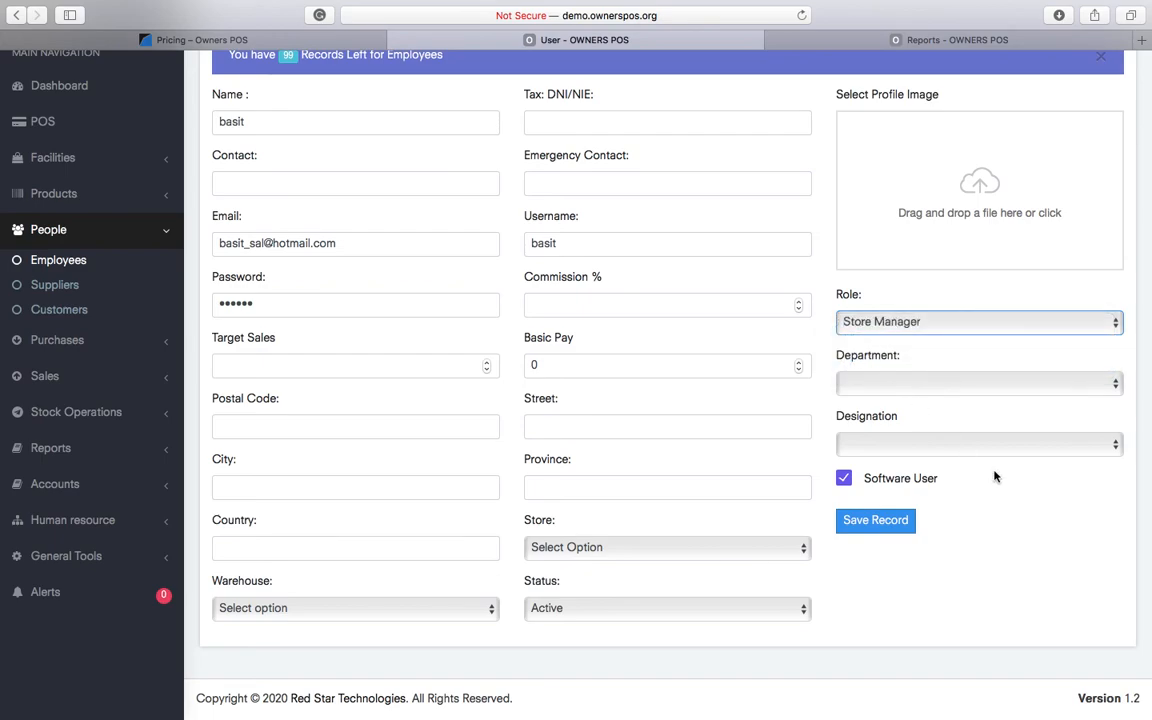
left_click(876, 522)
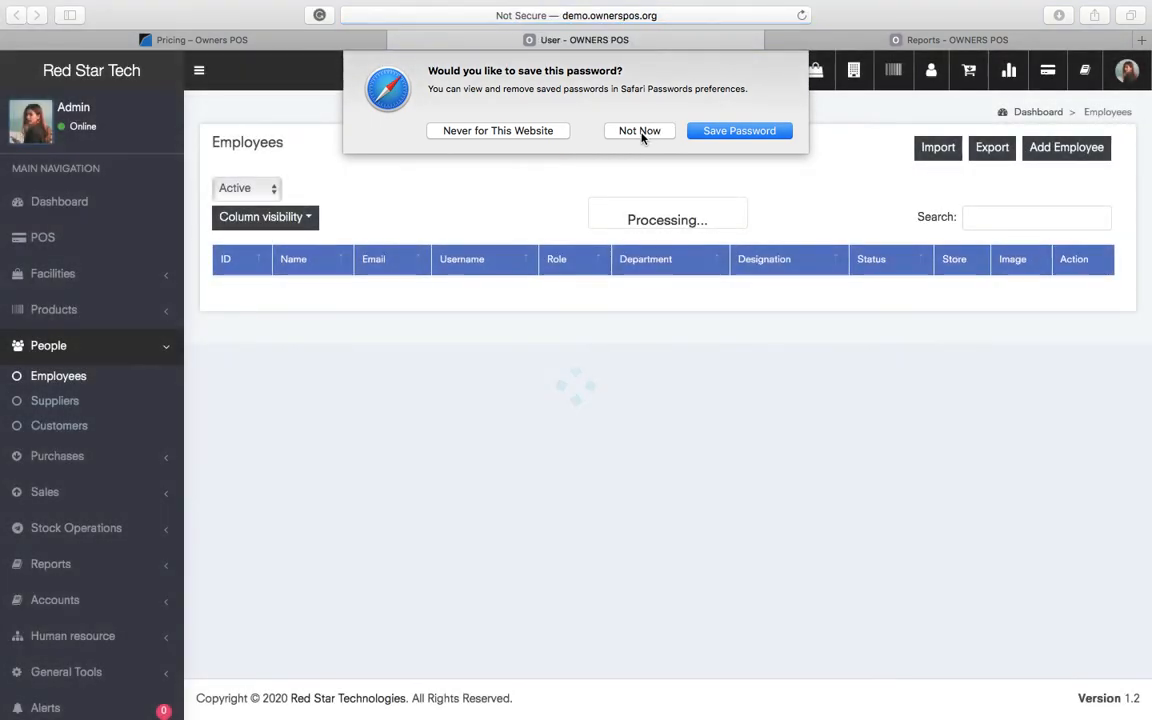
left_click(640, 131)
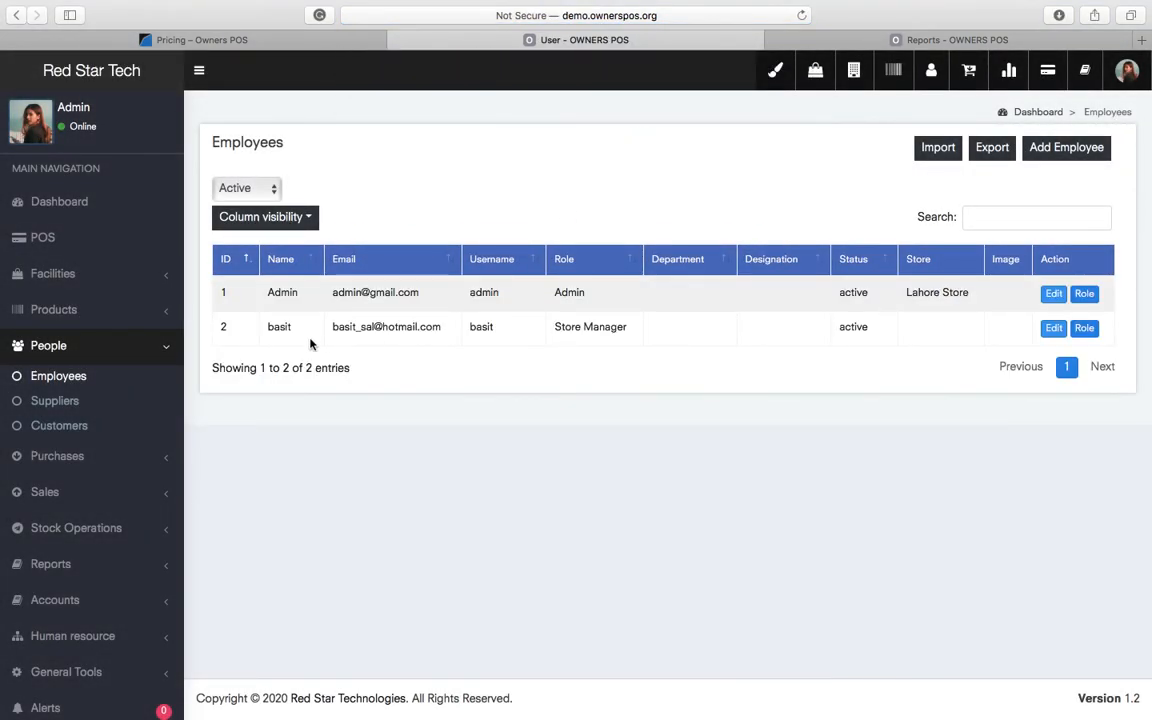
double_click(280, 330)
triple_click(409, 330)
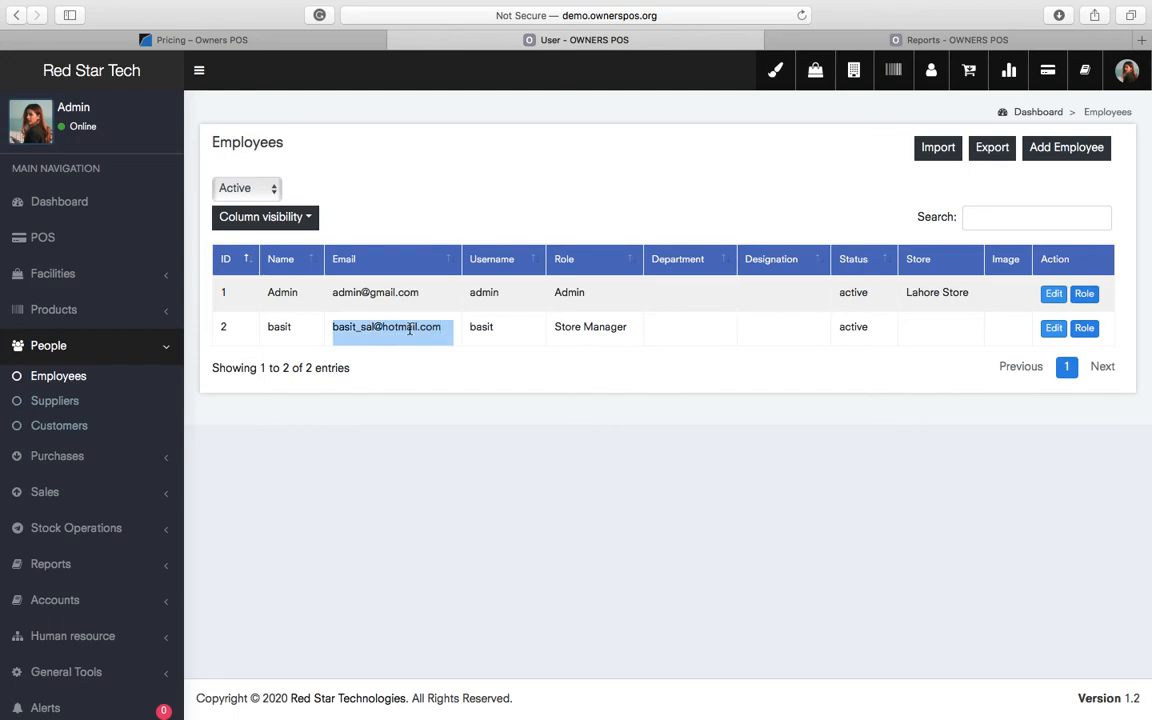
triple_click(586, 331)
left_click(790, 530)
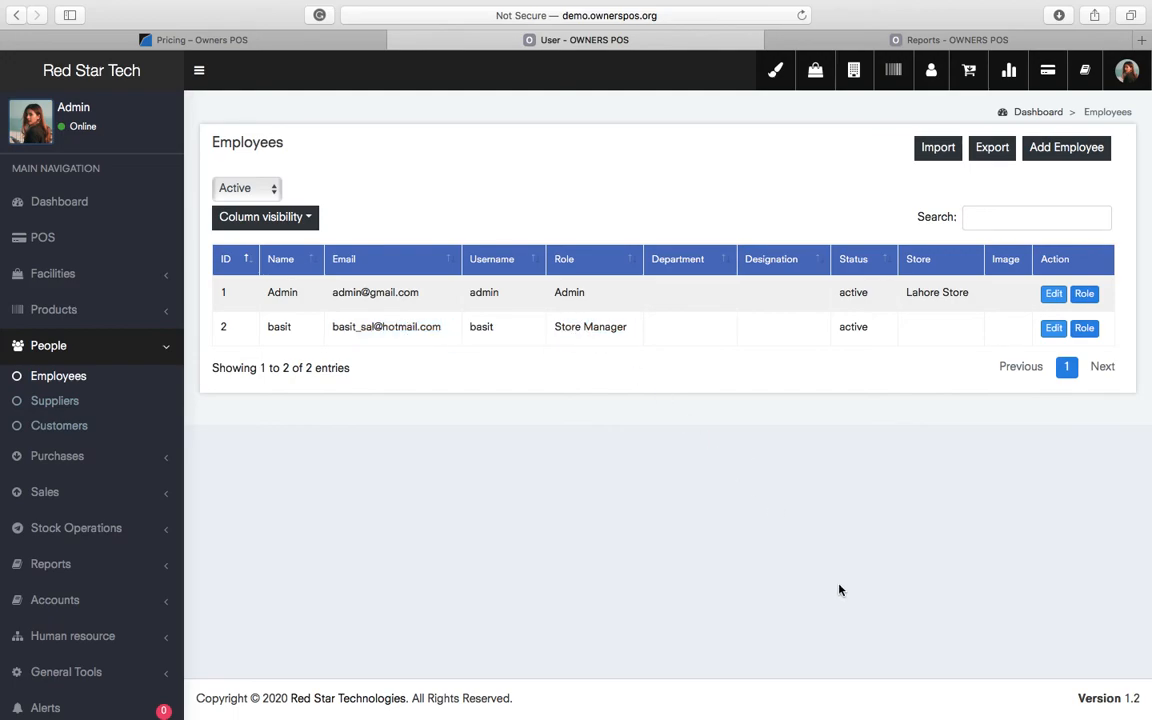
- Launch Google Chrome, maximise its window, and load demo.ownerspos.org
key("super+space")
type("ch")
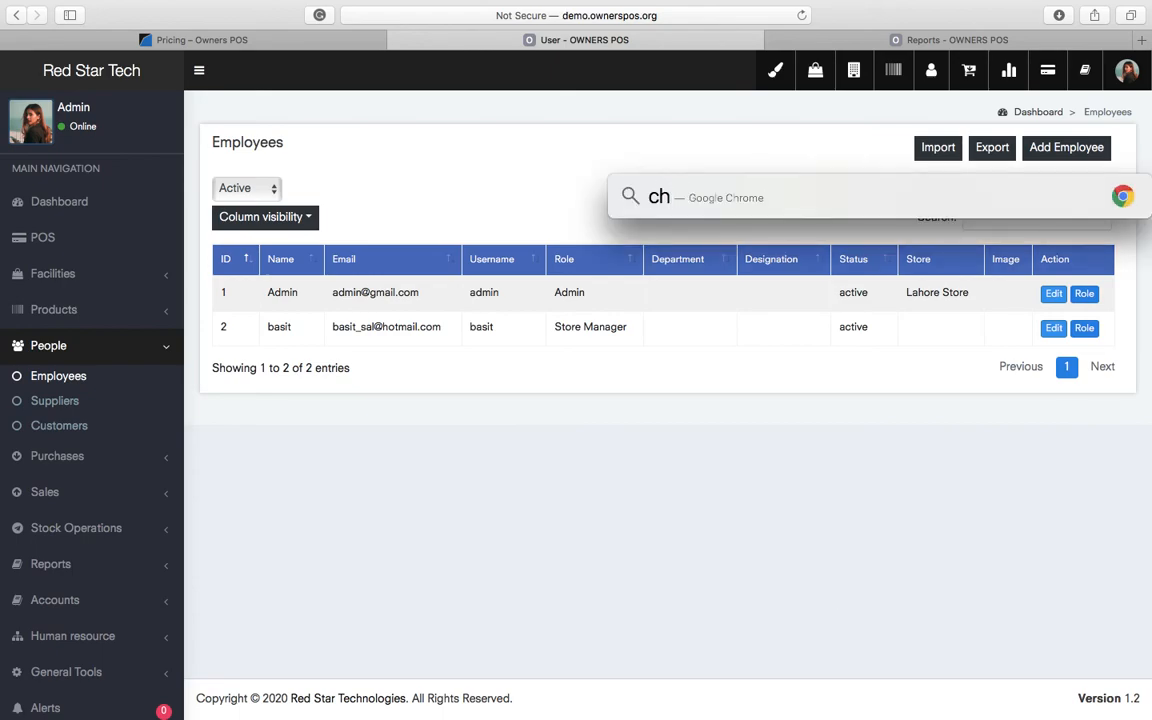
key("Return")
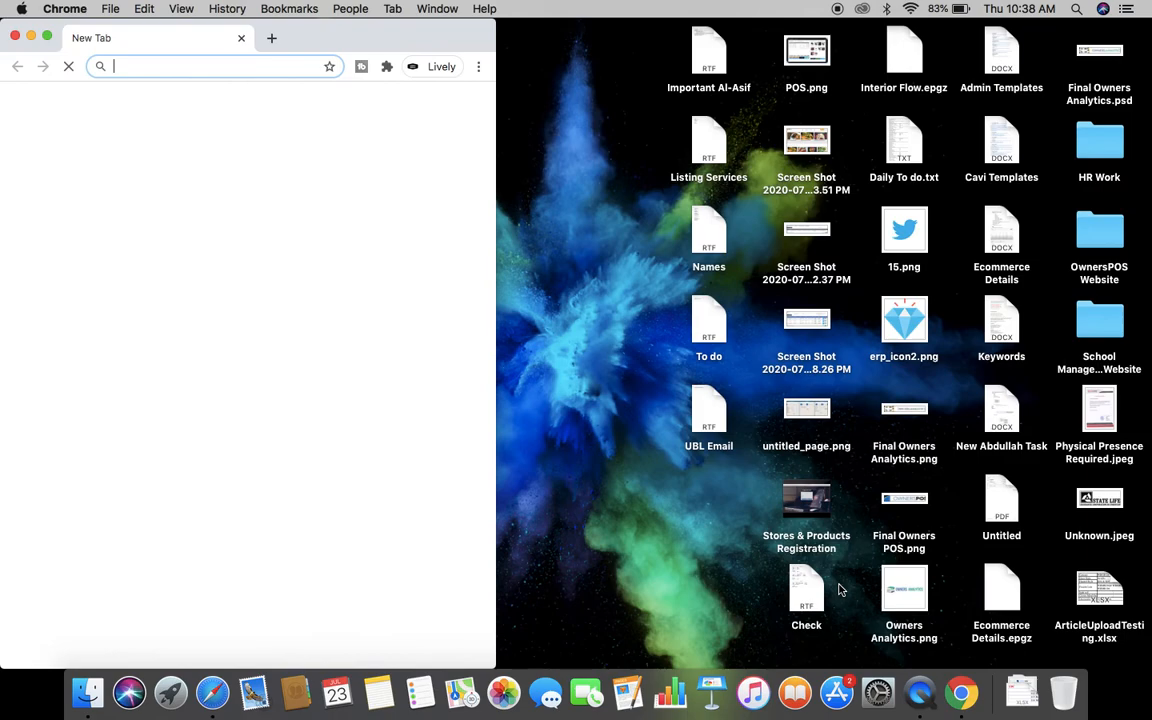
left_click(46, 36)
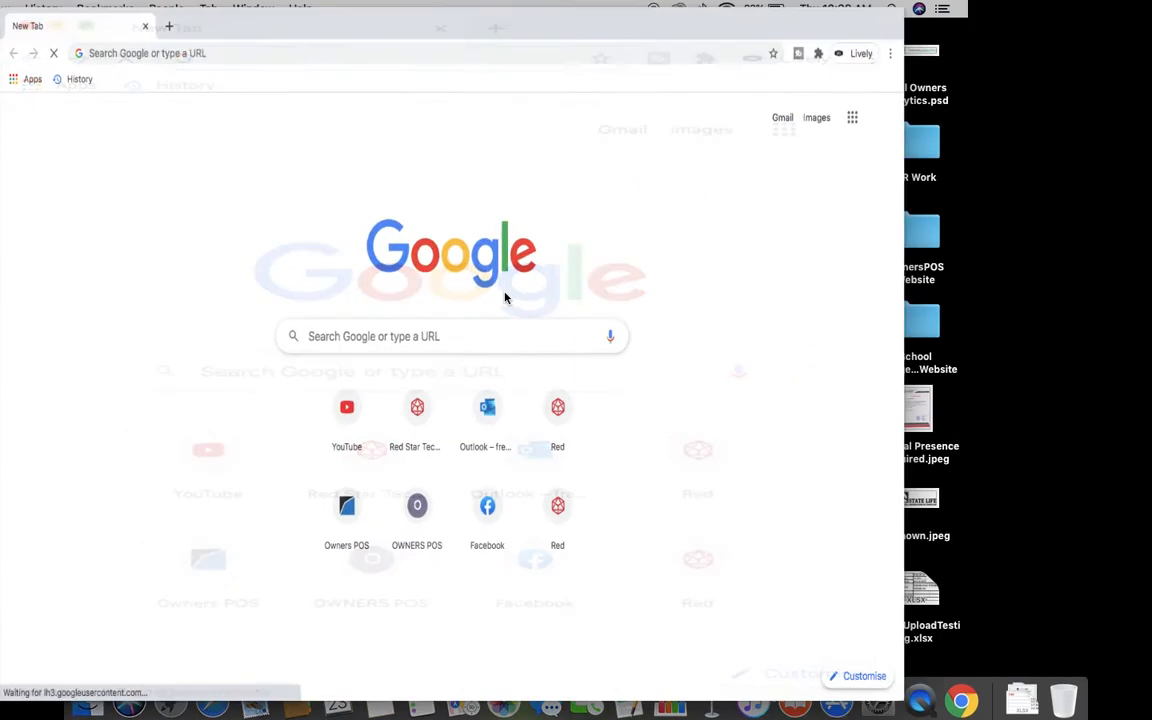
left_click(202, 47)
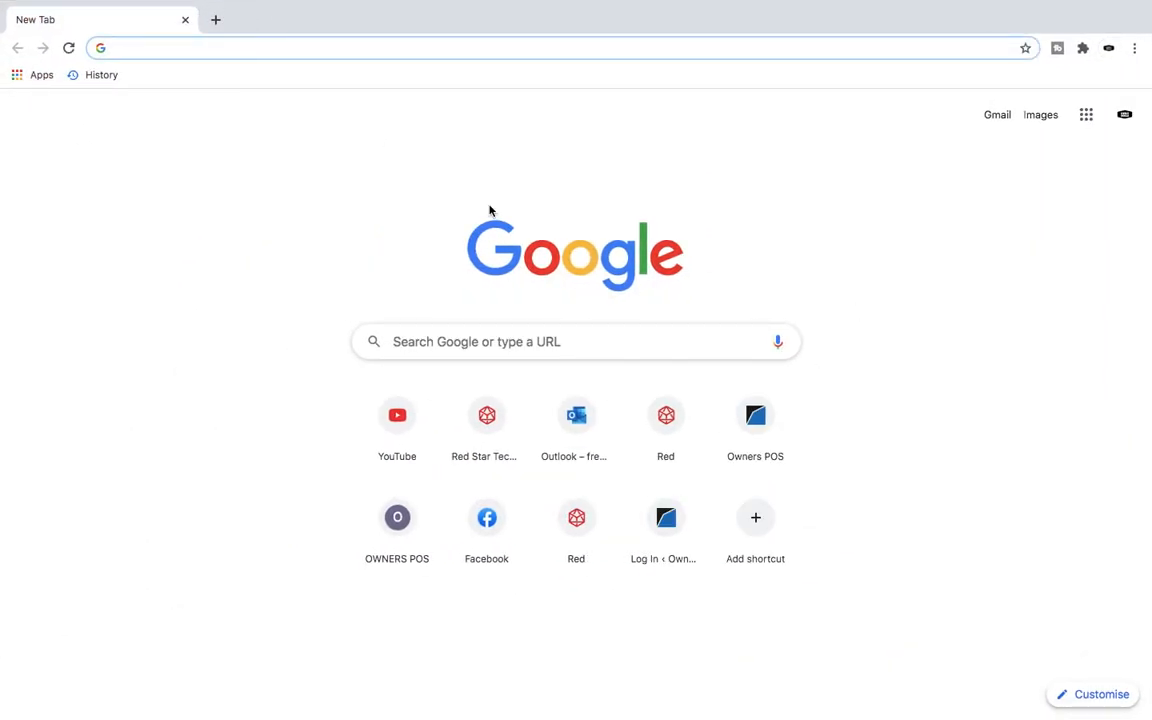
type("demo")
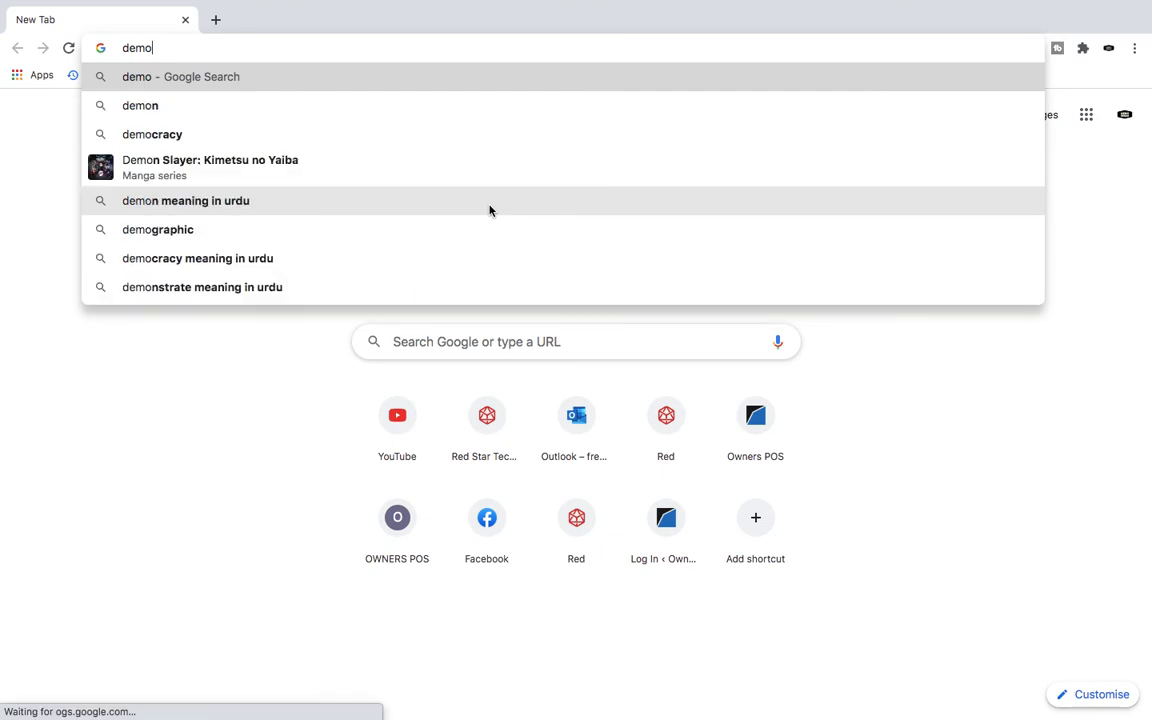
type(".ownersp")
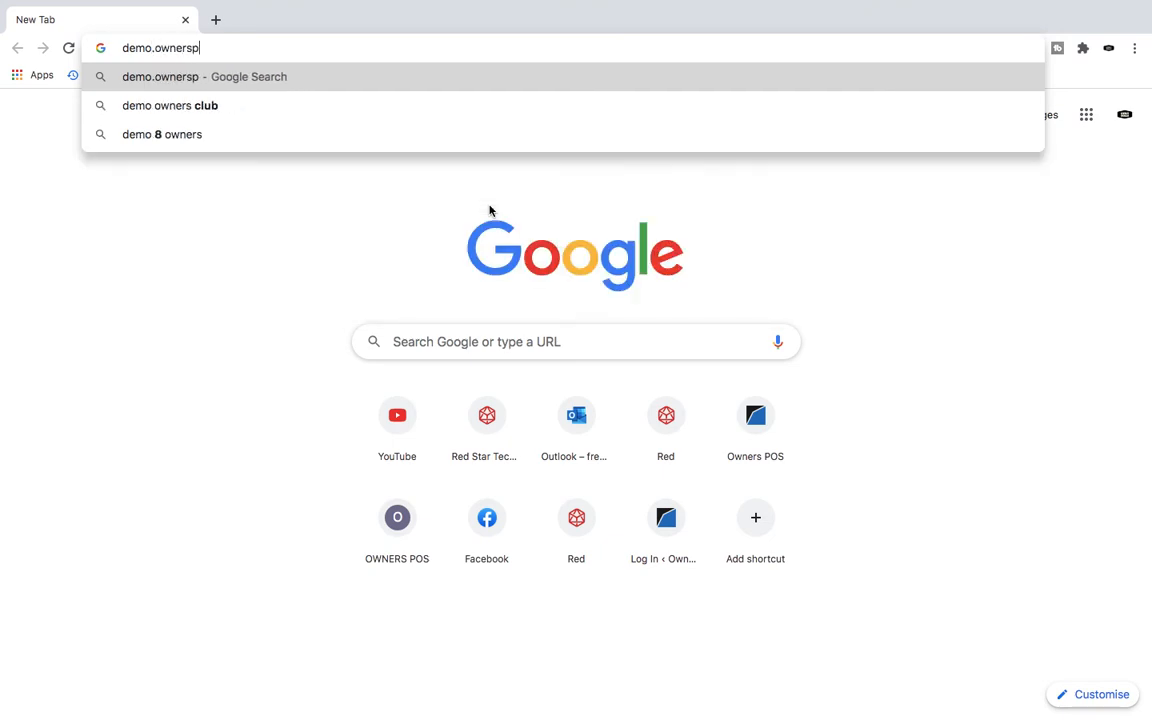
type("os.org")
key("Return")
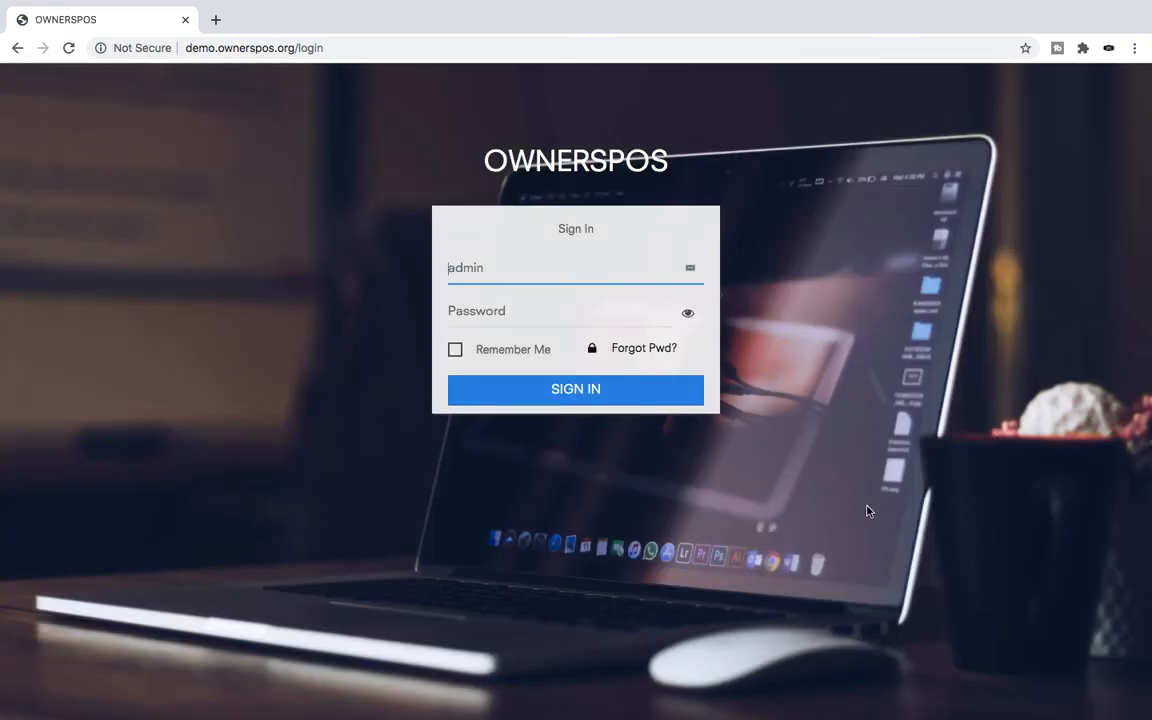
- Sign in as the new Store Manager employee and expand Stock Operations in the sidebar
key("BackSpace")
key("BackSpace")
key("BackSpace")
key("BackSpace")
key("BackSpace")
type("basit")
key("Tab")
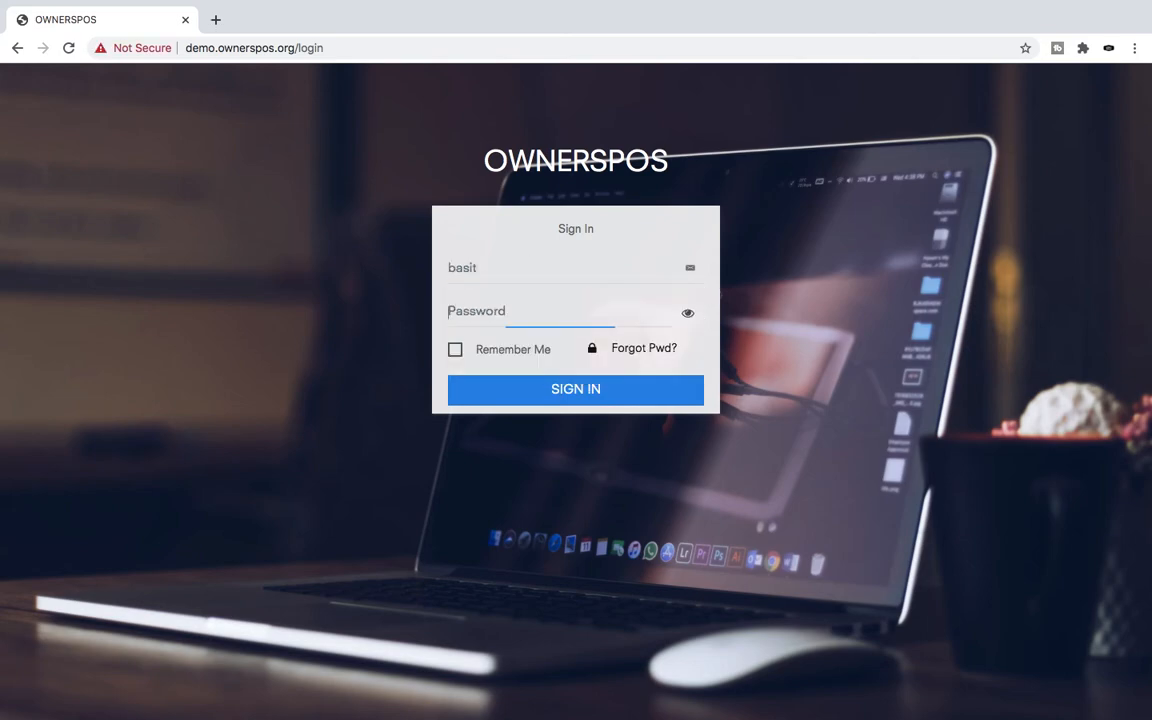
type("•••")
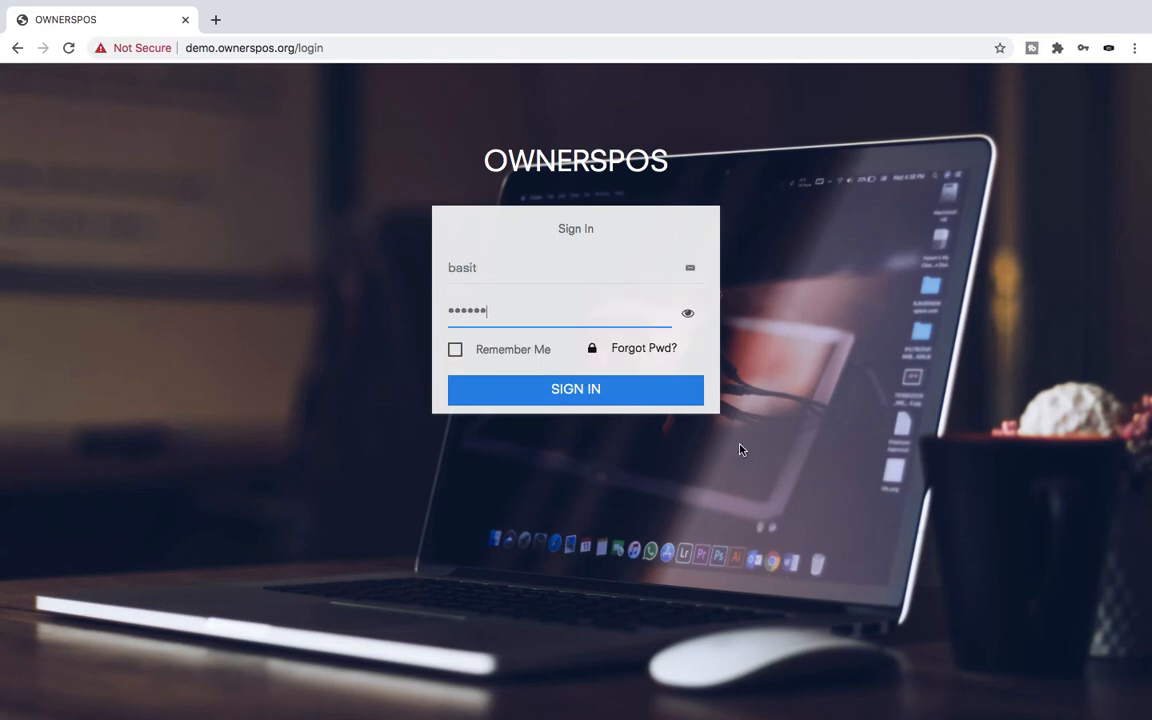
left_click(621, 394)
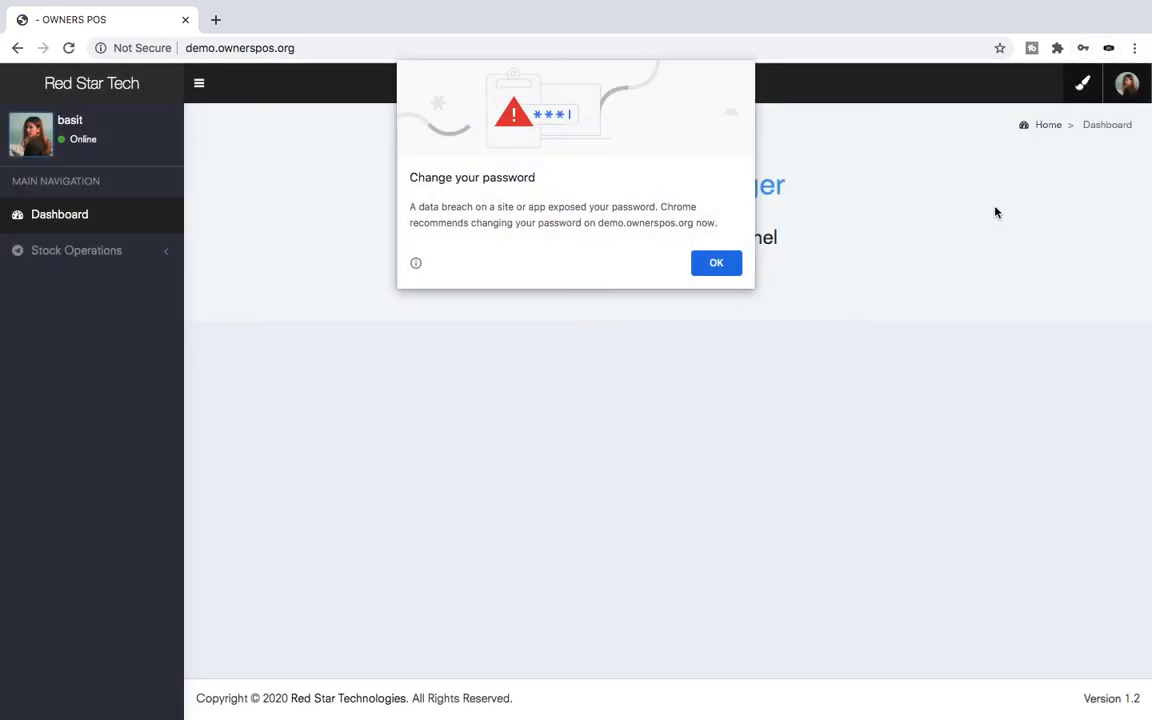
left_click(733, 264)
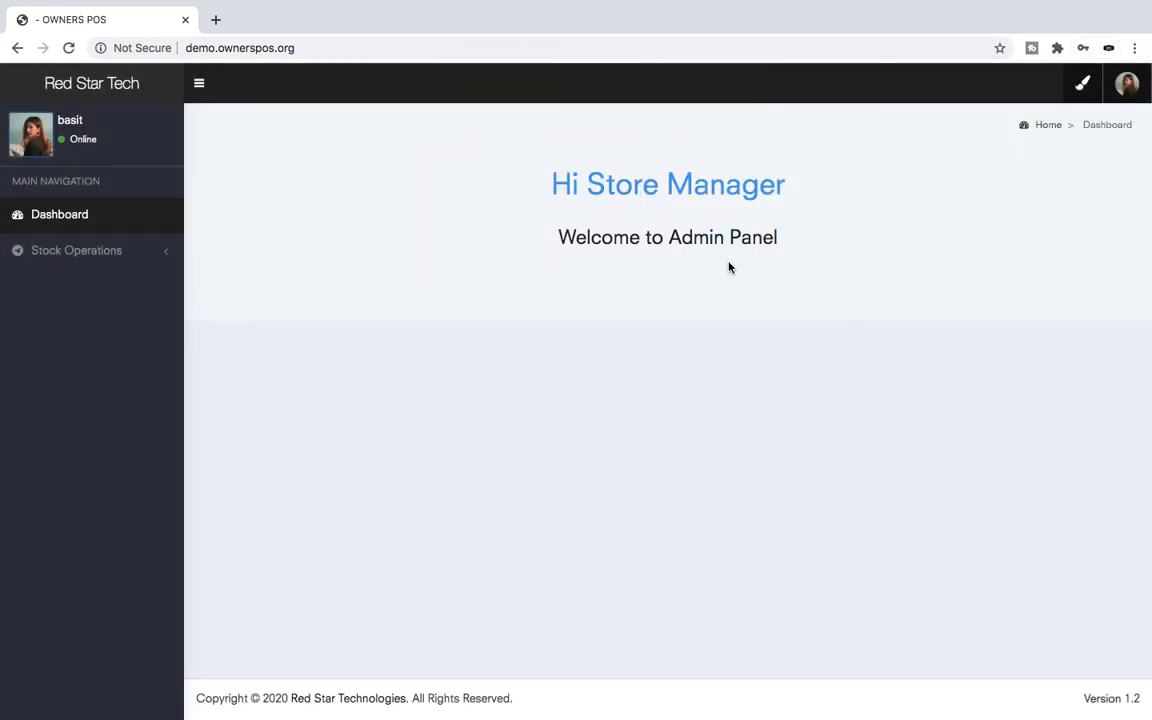
left_click(85, 260)
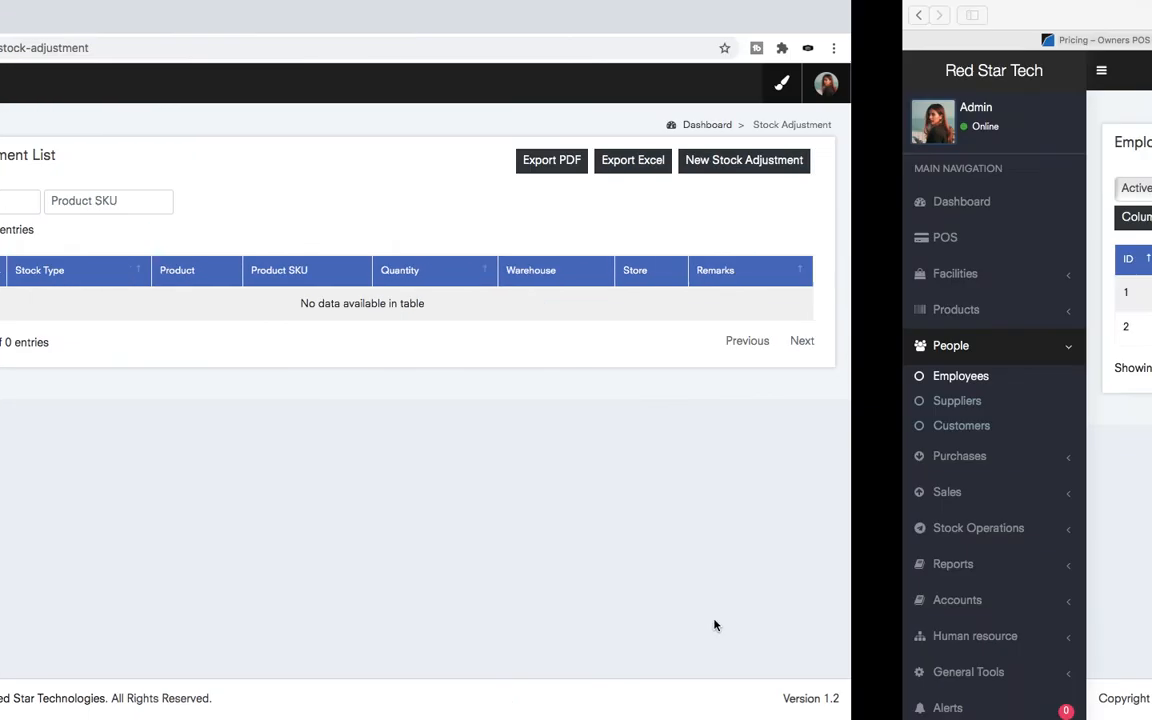
- Edit the Store Manager role, tick all five Transfer permissions, and update the role
scroll(118, 524, "down", 1)
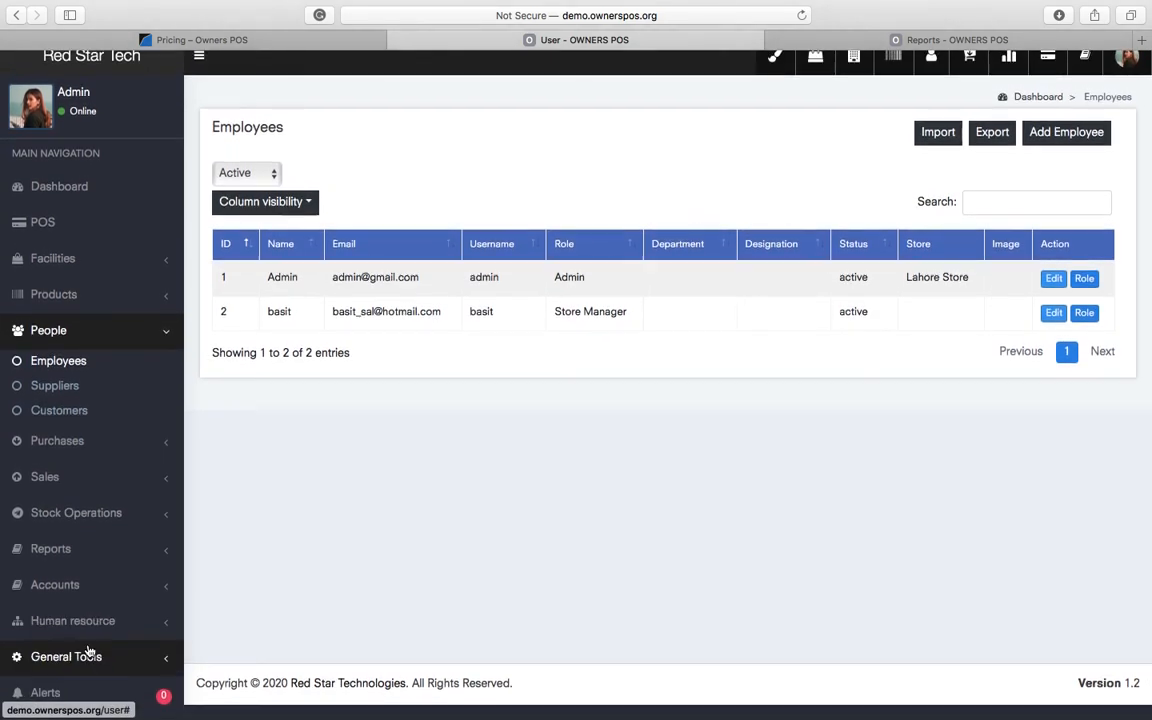
left_click(80, 655)
left_click(55, 688)
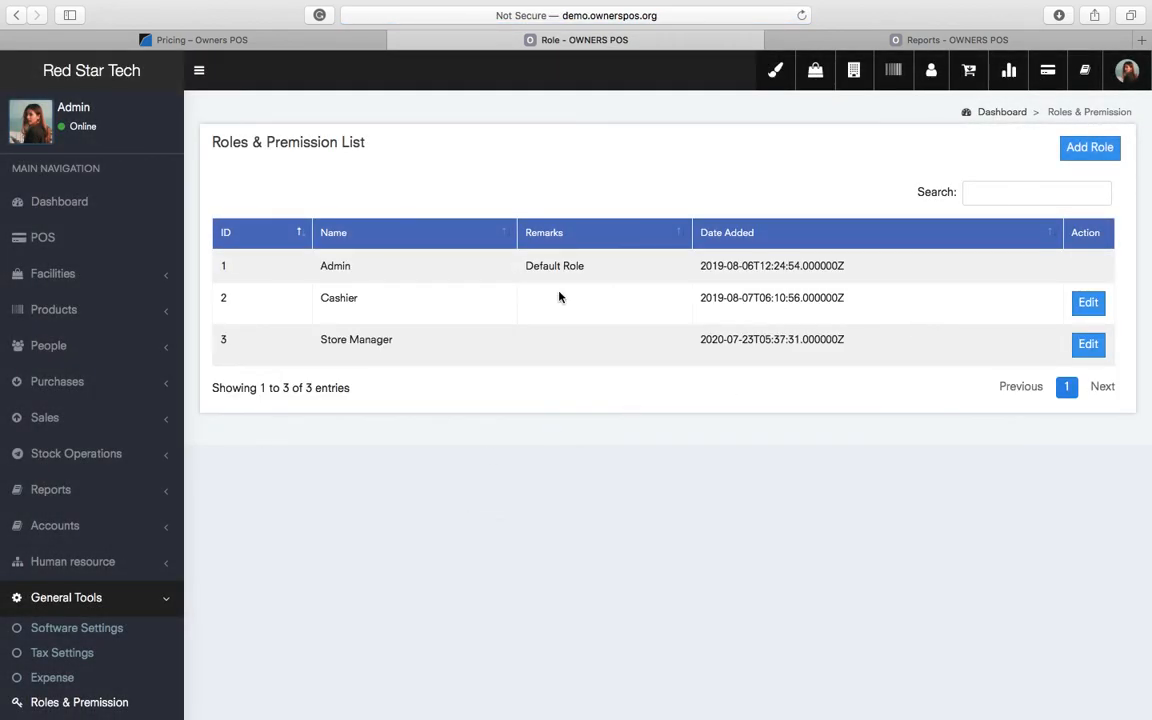
left_click(1088, 344)
scroll(656, 485, "down", 10)
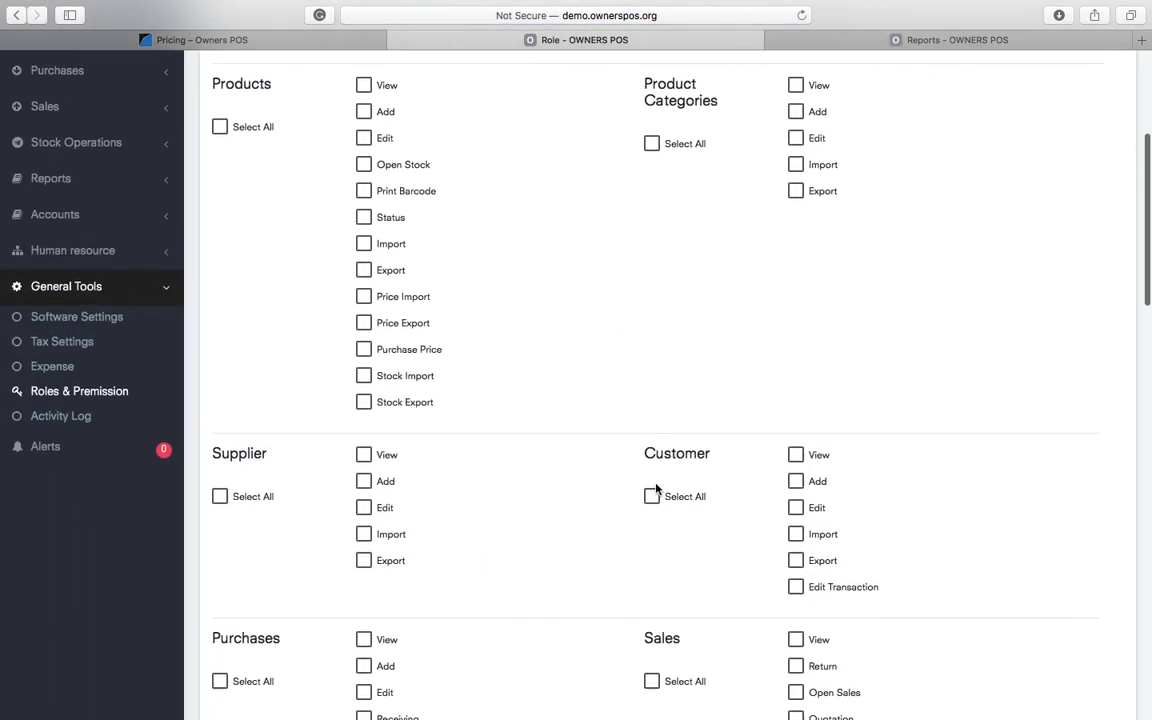
scroll(652, 485, "up", 3)
scroll(656, 489, "up", 2)
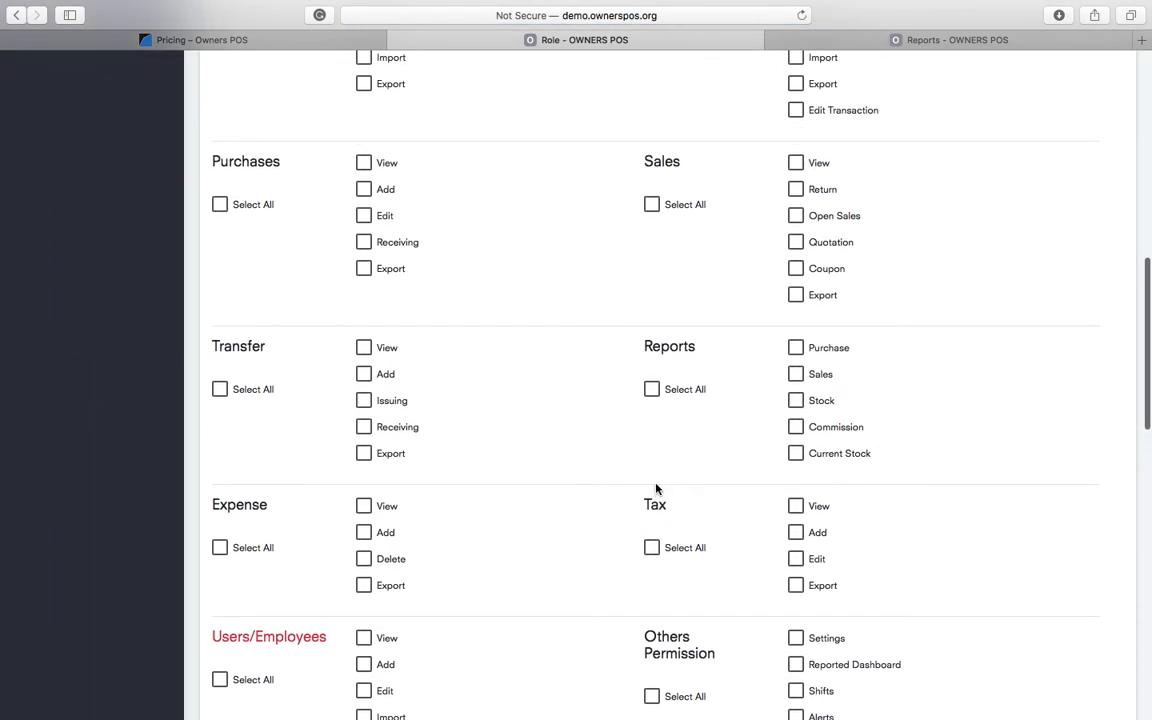
left_click(219, 390)
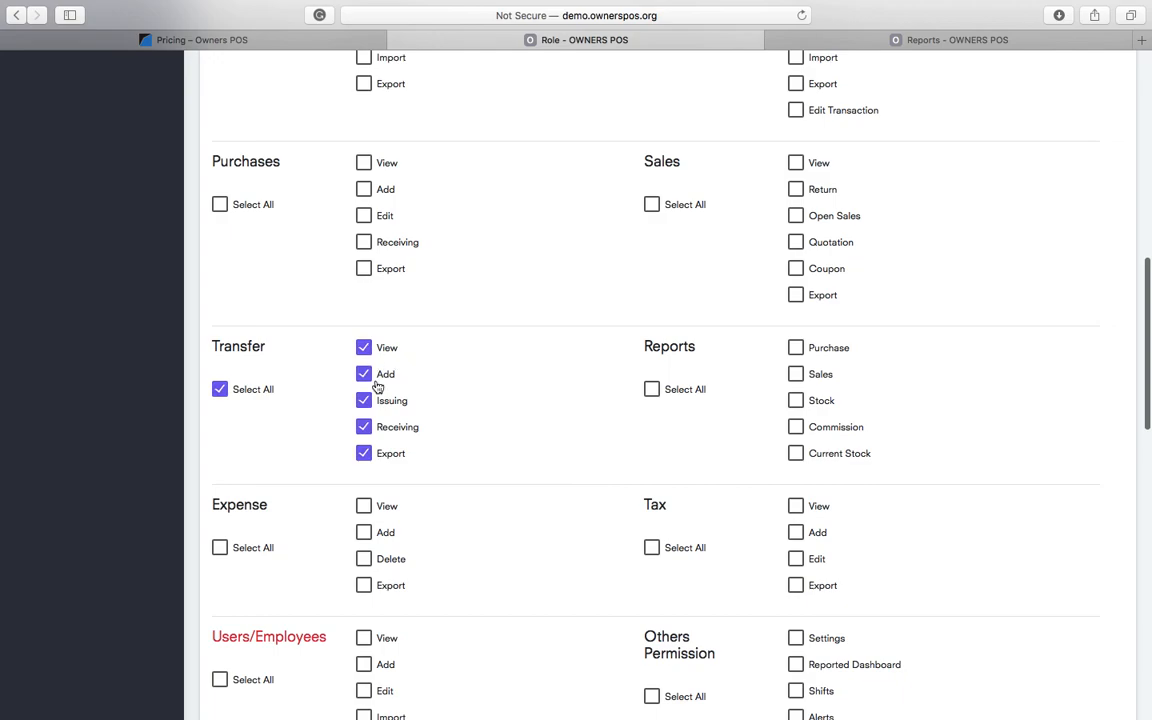
scroll(648, 528, "down", 15)
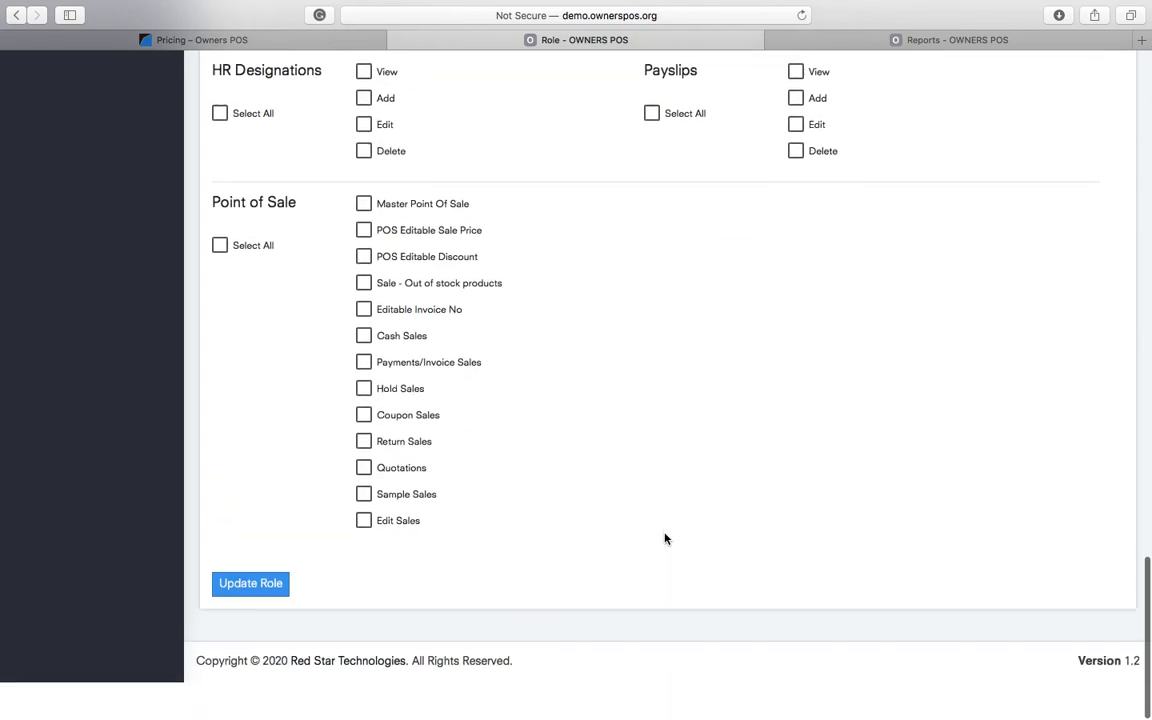
left_click(250, 620)
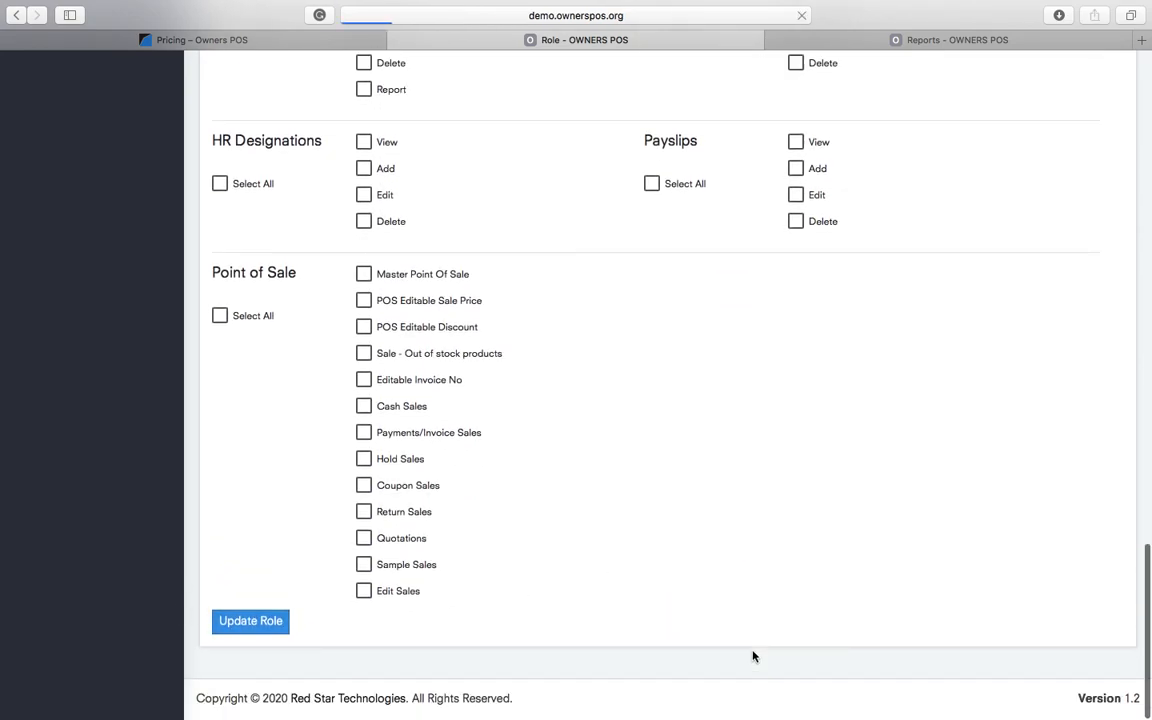
- Reload the employee's page and re-expand Stock Operations to see Stock Receiving, Issuing and Transfer Stock
key("ctrl+Left")
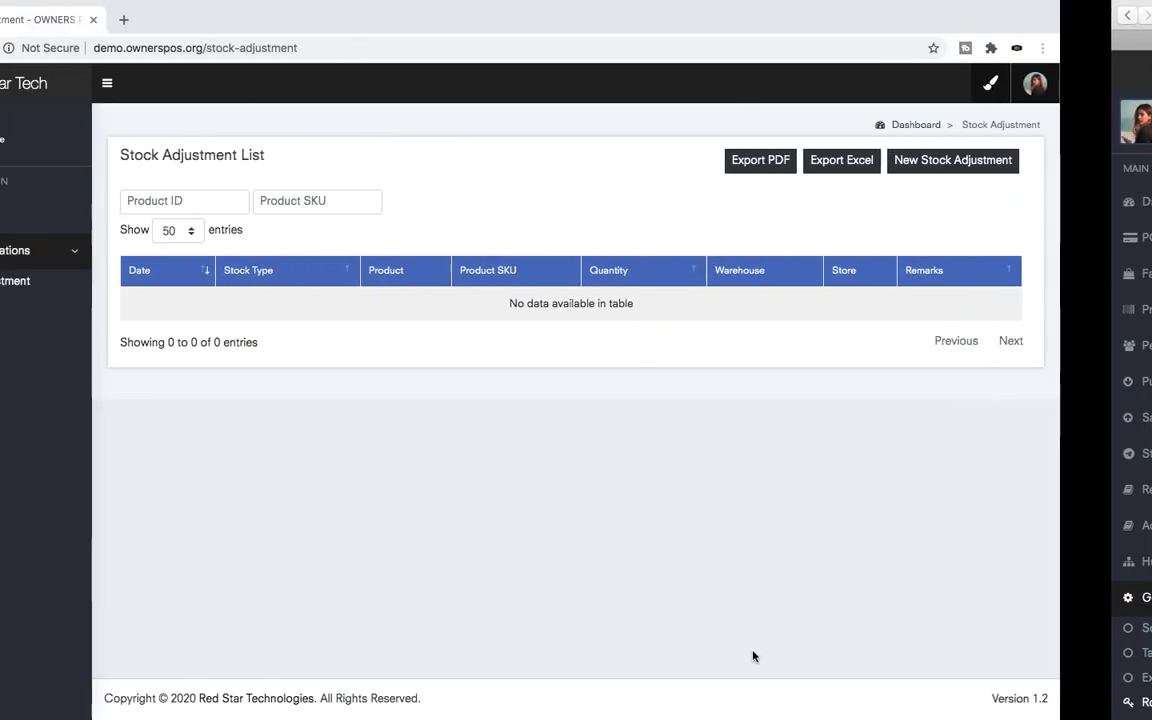
left_click(68, 47)
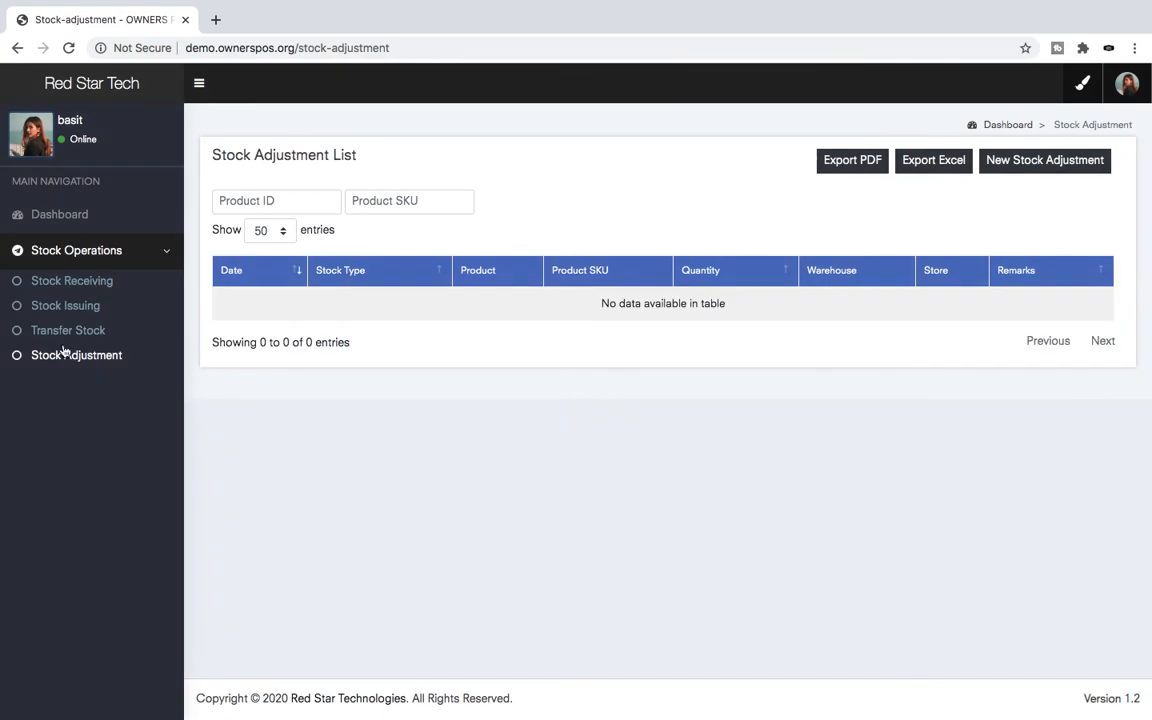
left_click(136, 251)
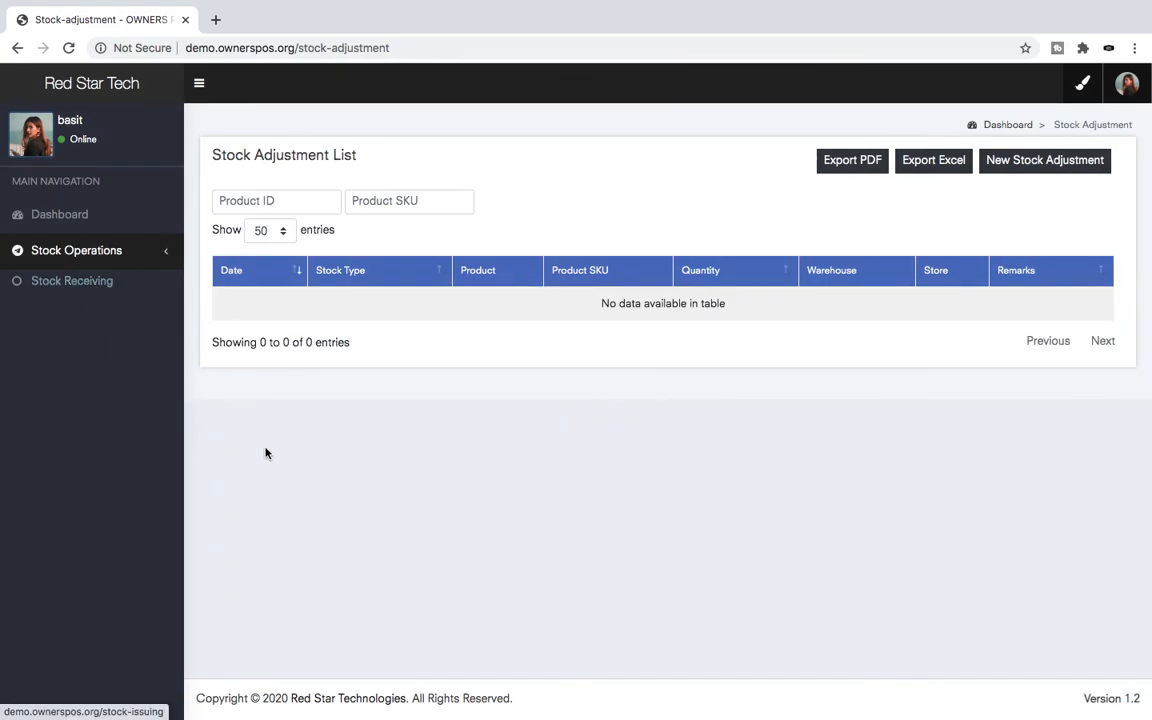
left_click(116, 256)
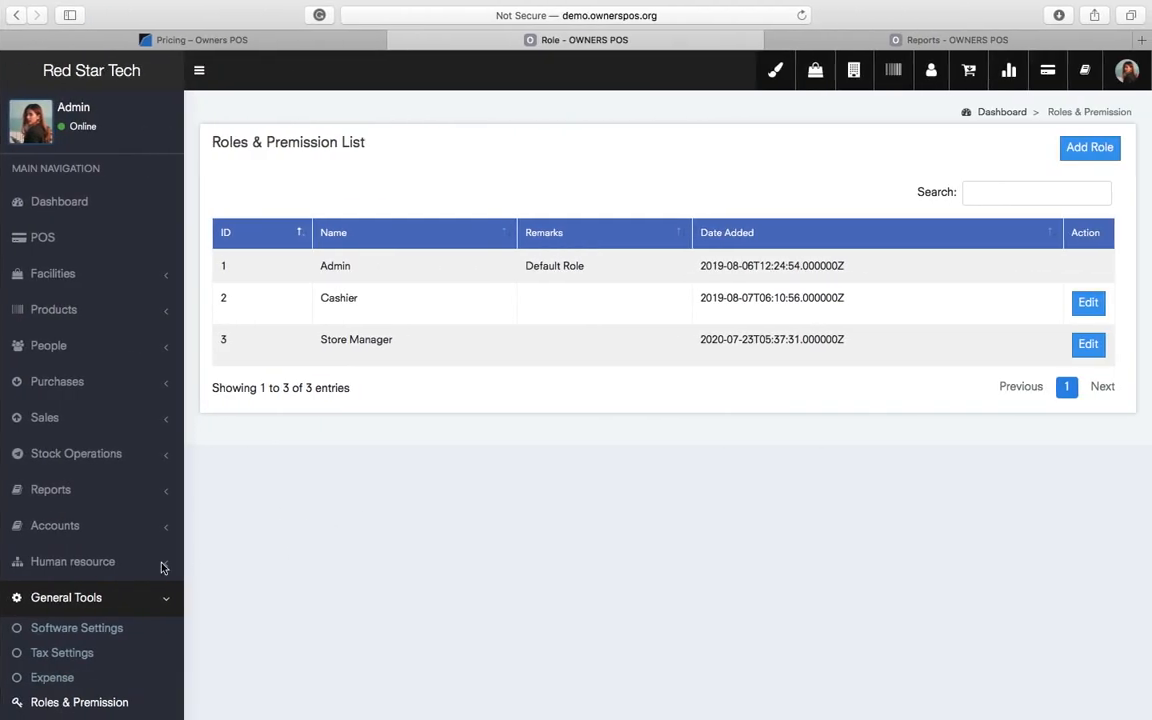
- Grant Store Manager all Product Categories permissions, then reload the employee view and expand Products
left_click(1088, 343)
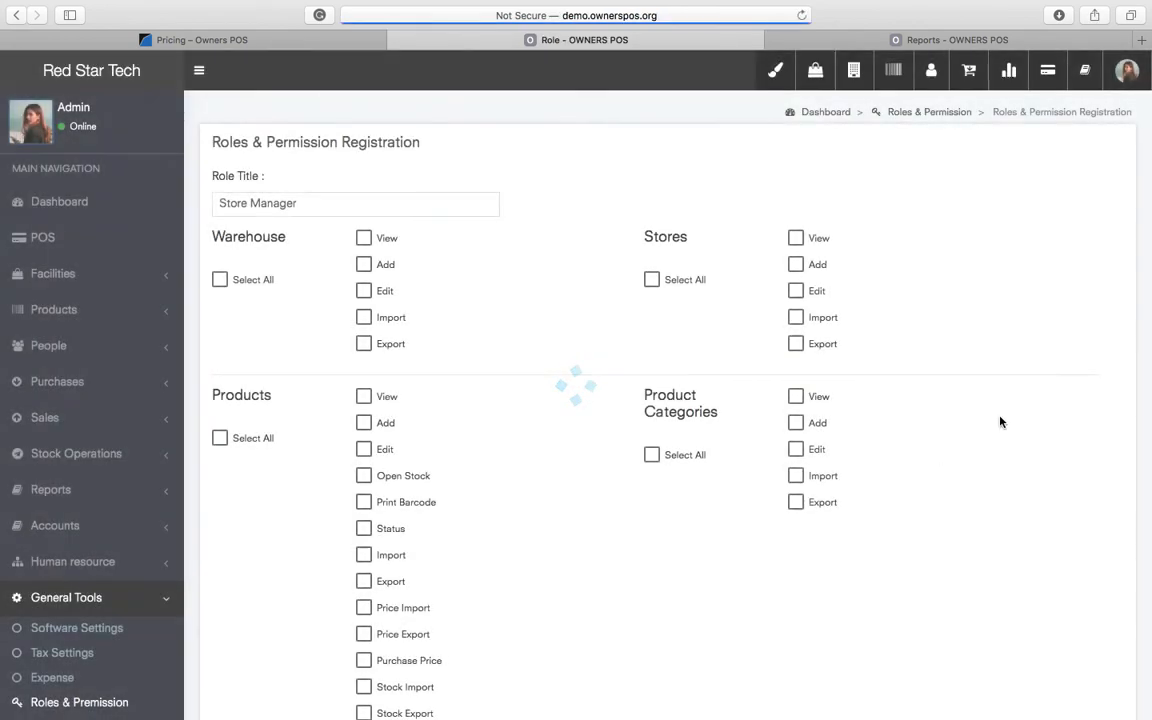
scroll(987, 487, "down", 4)
scroll(987, 487, "up", 3)
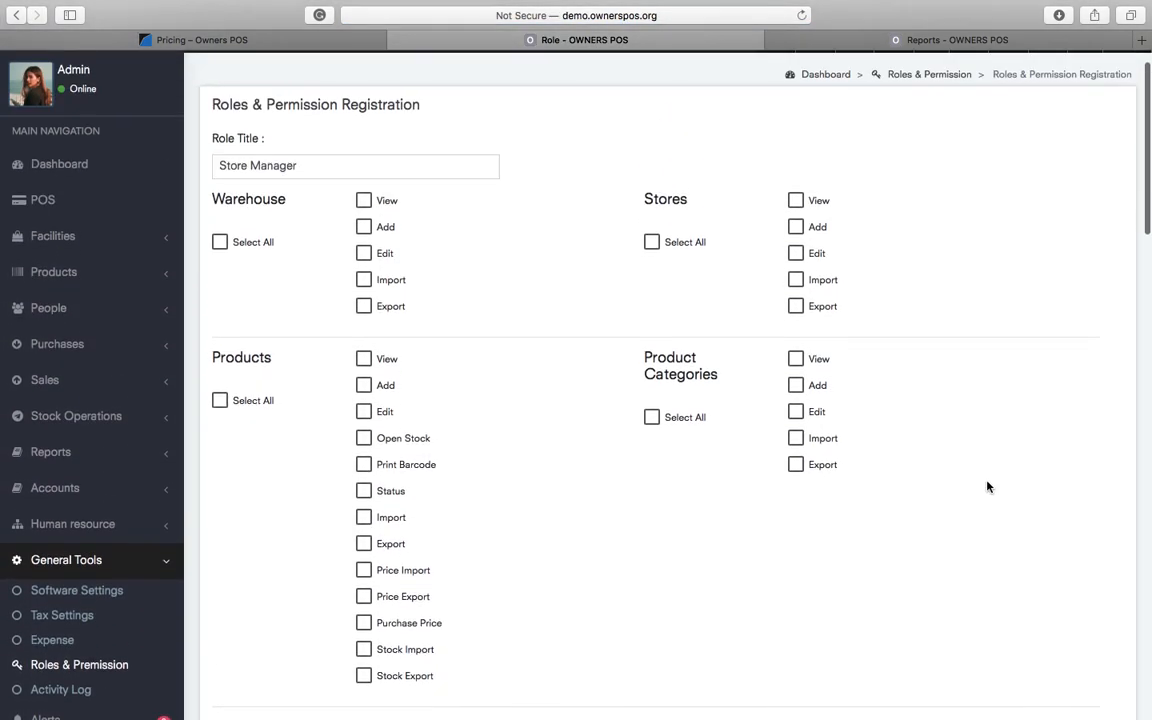
left_click(681, 430)
scroll(954, 527, "down", 15)
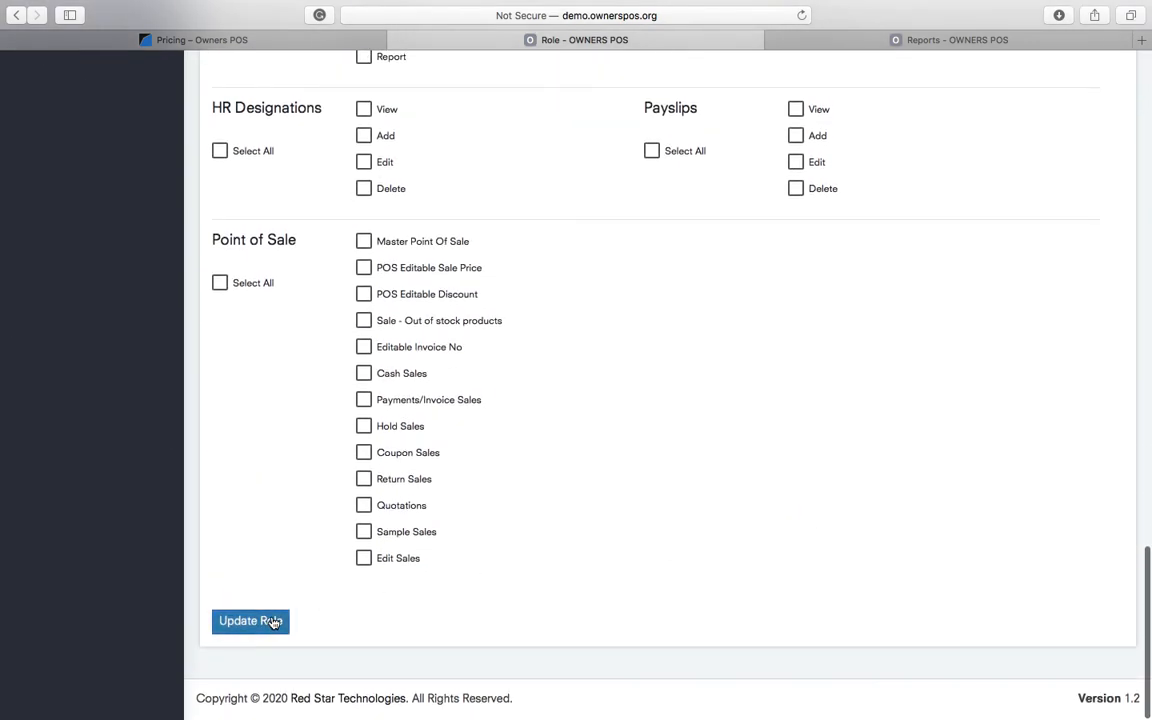
left_click(270, 621)
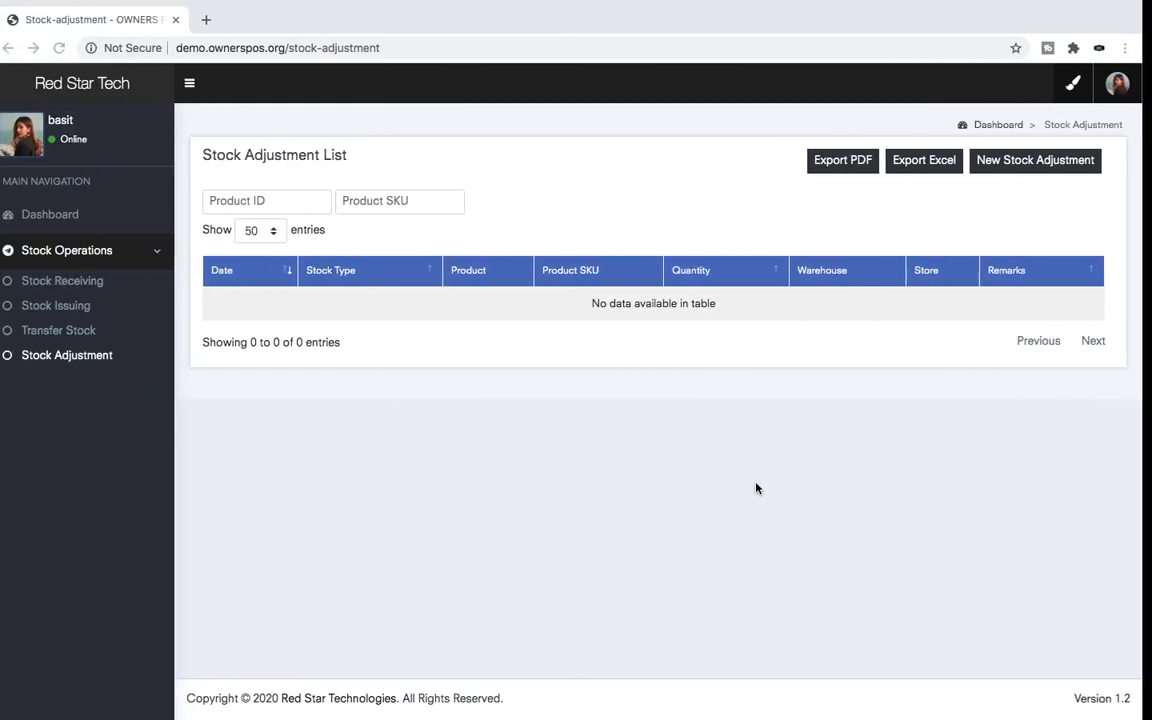
left_click(69, 49)
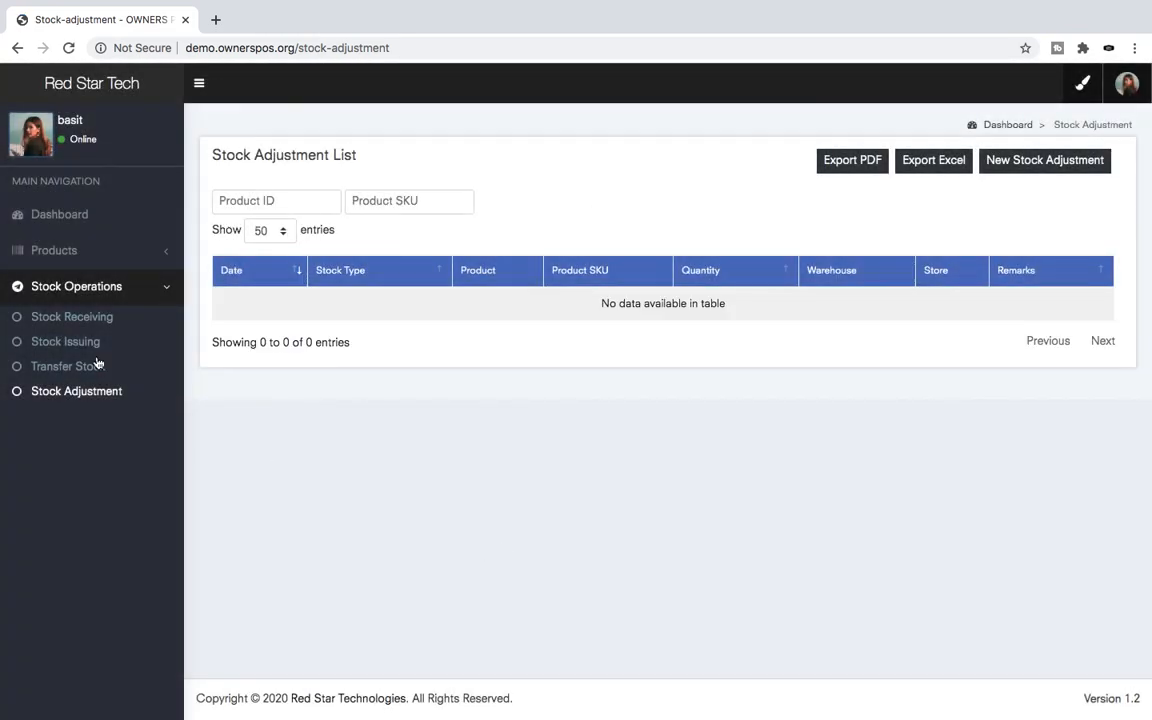
left_click(69, 253)
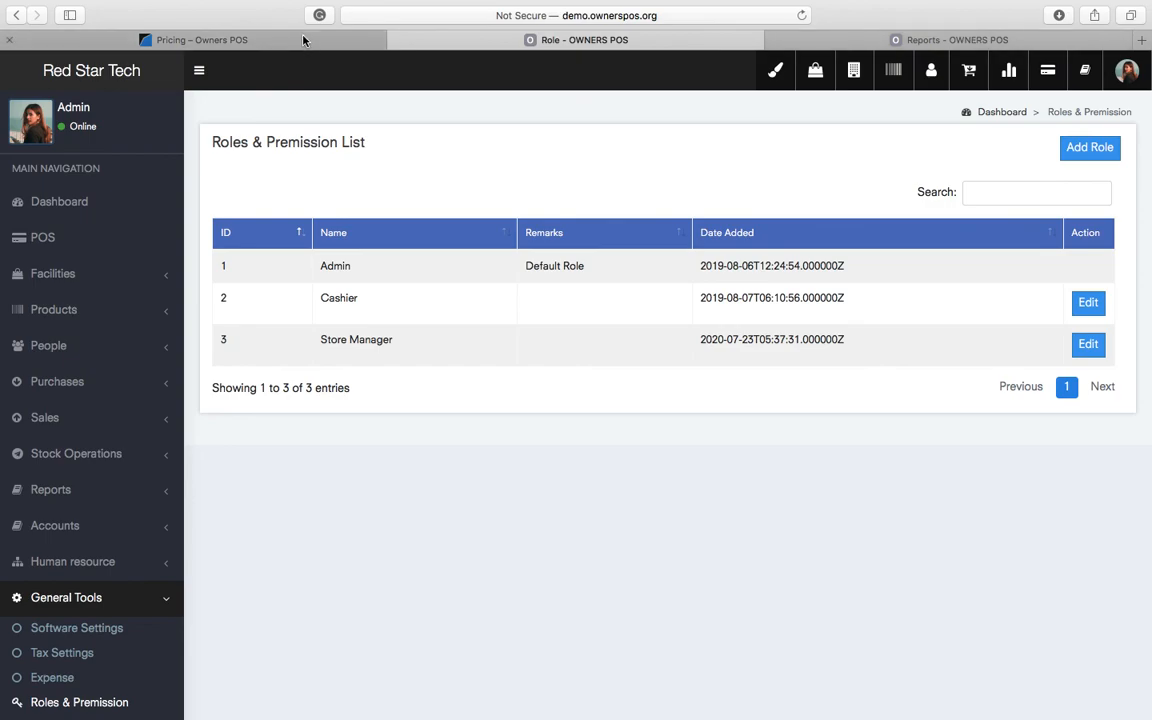
- Browse the Basic 1,000, Enterprise 5,000 and Business 15,000 monthly plans, then return to Chrome
left_click(303, 40)
scroll(679, 396, "up", 10)
scroll(681, 398, "down", 4)
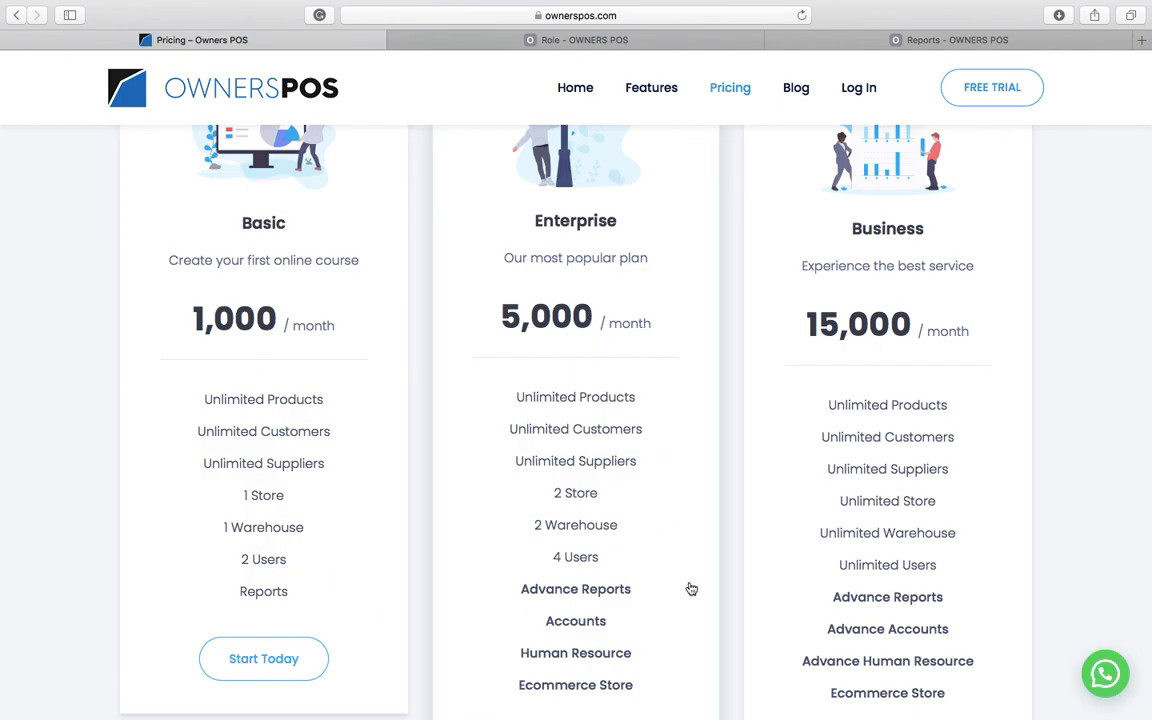
scroll(691, 589, "down", 2)
scroll(691, 589, "up", 6)
scroll(691, 589, "down", 3)
scroll(691, 589, "up", 3)
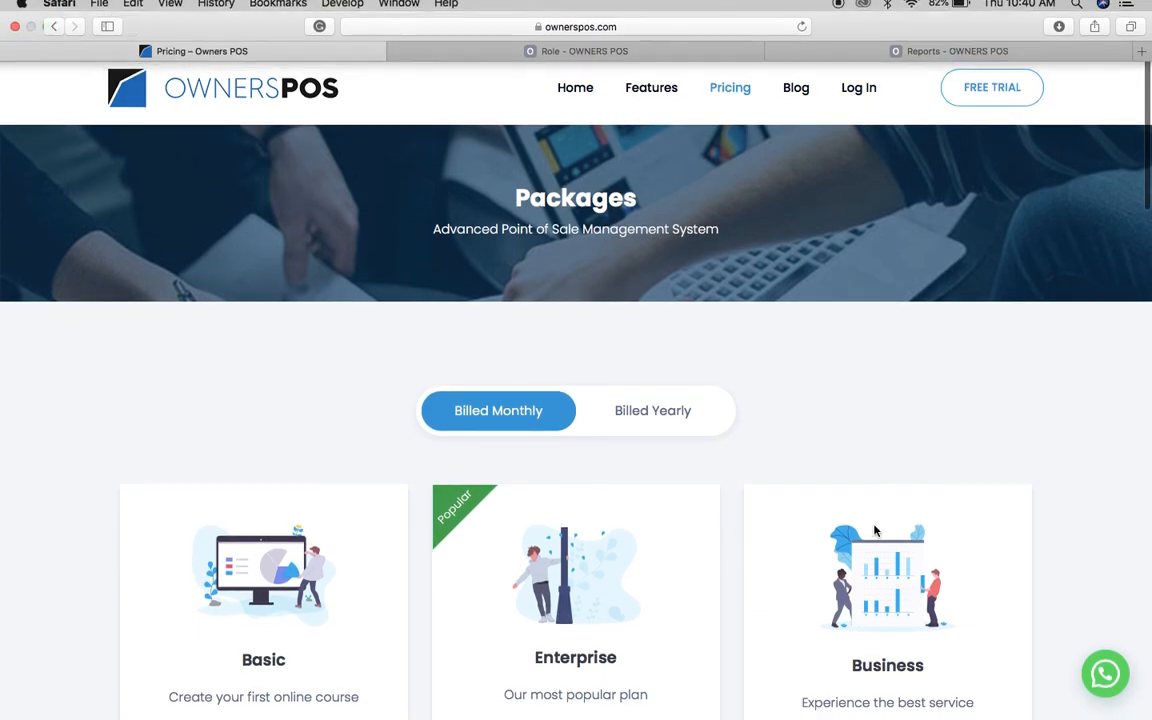
key("ctrl+Left")
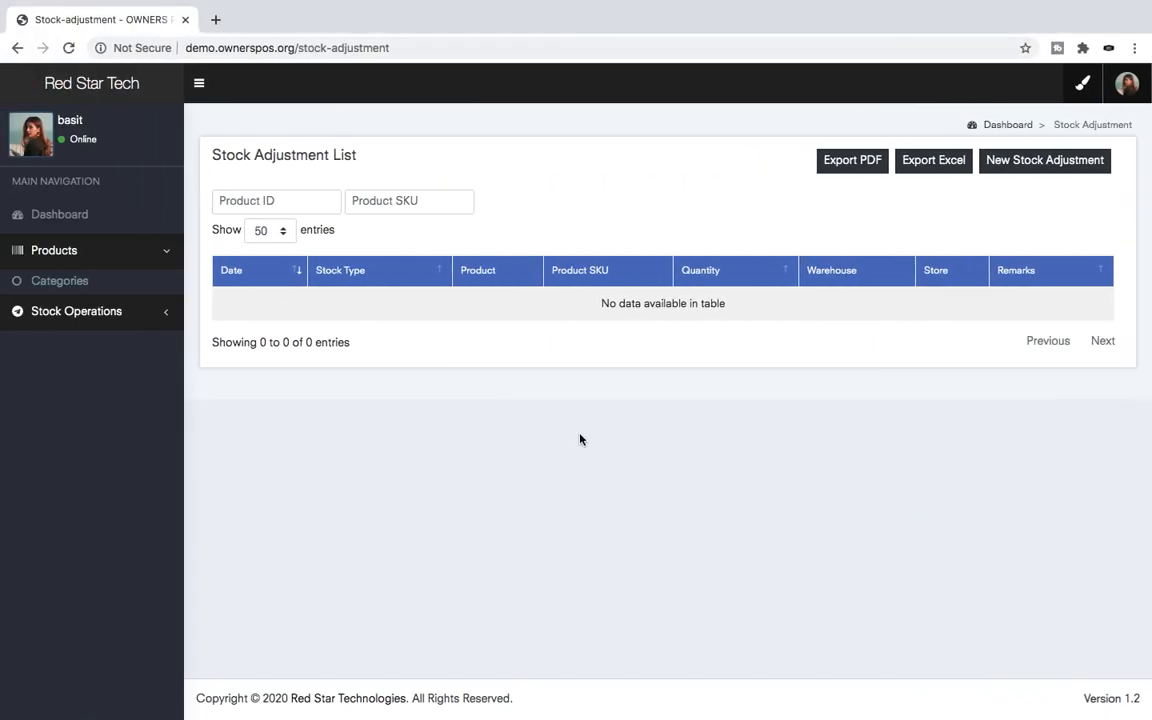
- Back in the admin's Safari window, view the dashboard with Rs.10,000 purchases and Rs.200 sales
key("ctrl+Right")
left_click(704, 39)
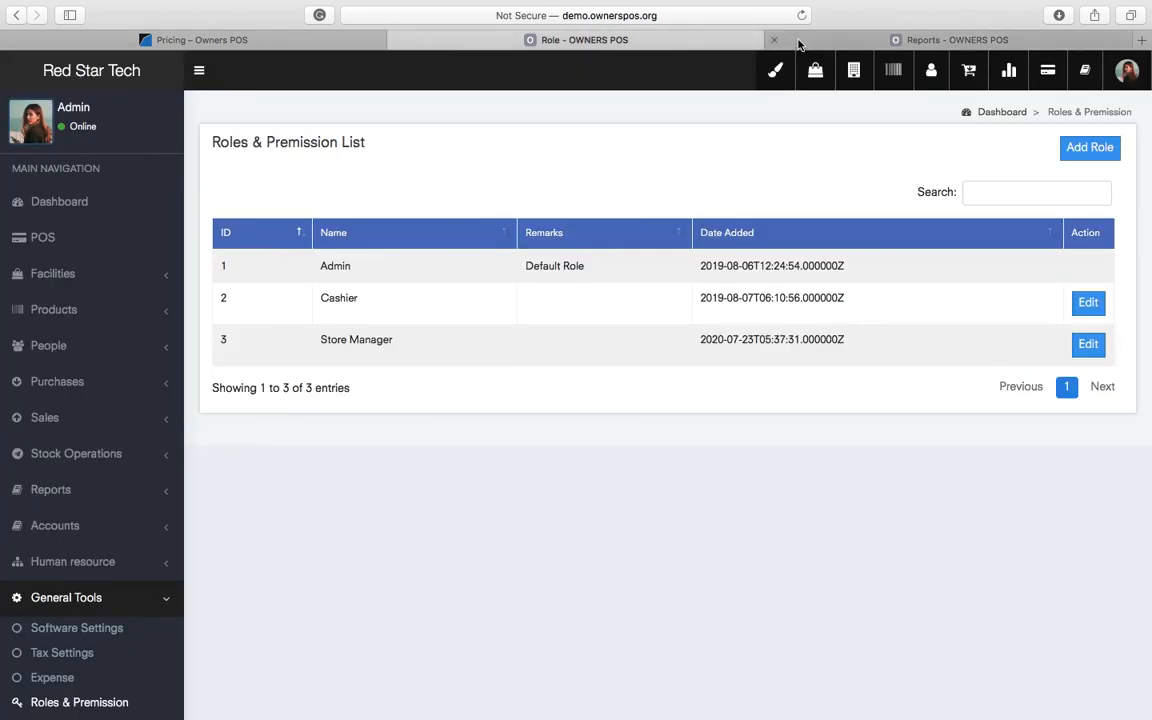
left_click(72, 206)
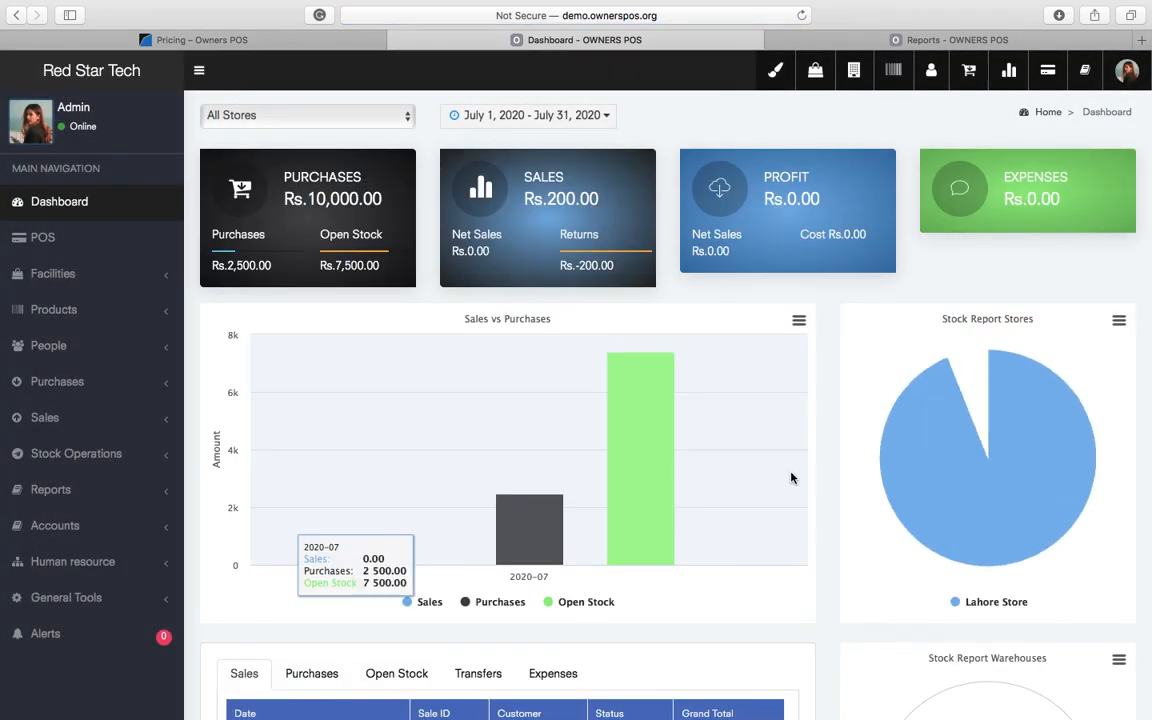
scroll(760, 653, "down", 5)
scroll(761, 653, "down", 2)
scroll(761, 653, "up", 8)
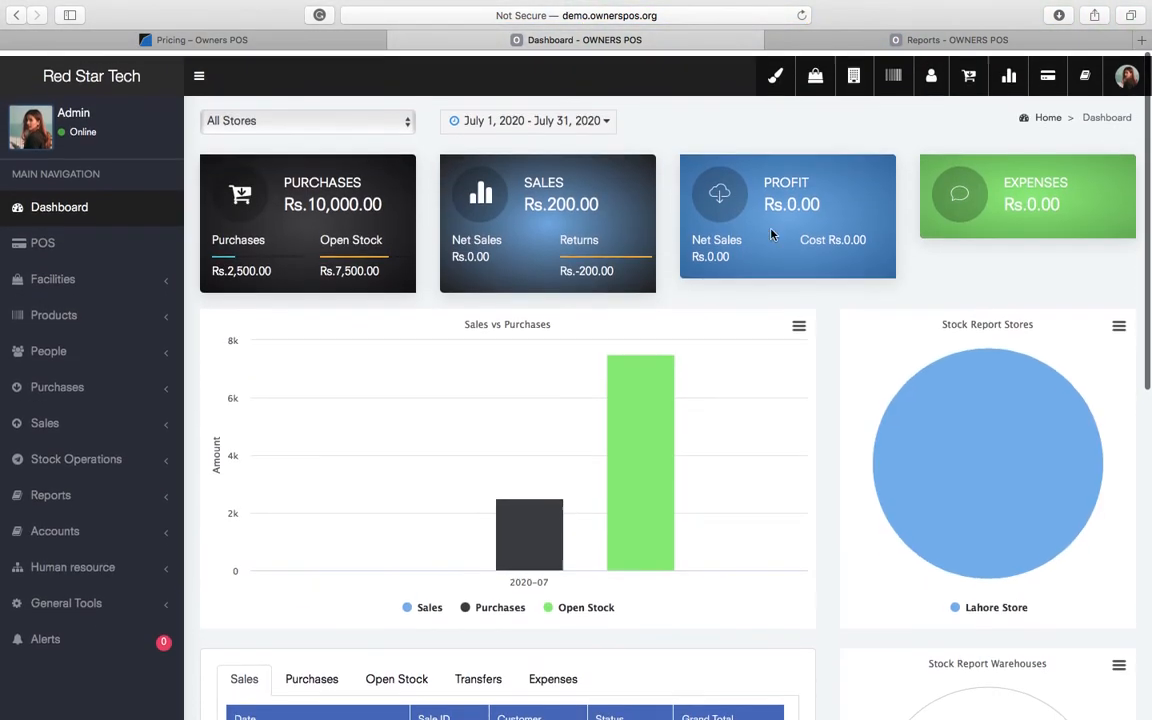